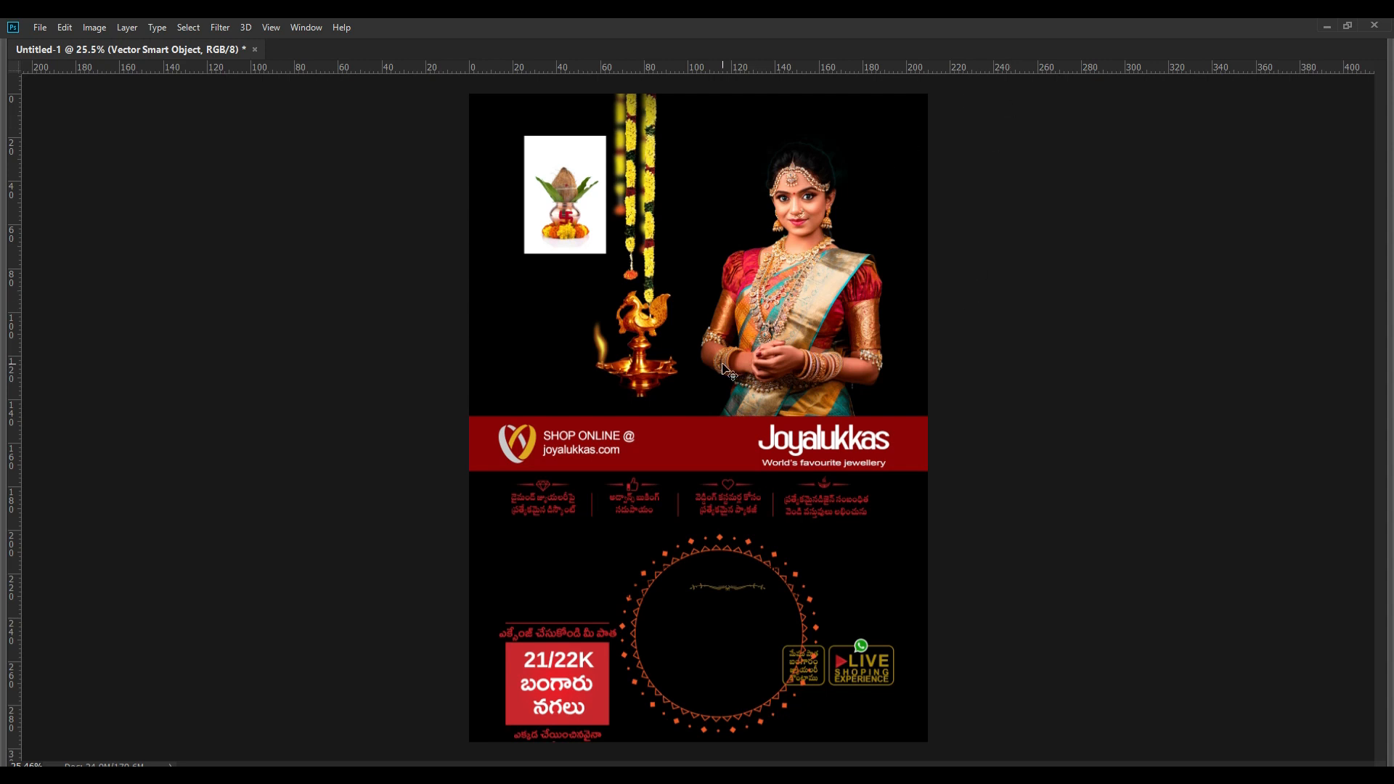
{"action": "key", "text": "ctrl+n"}
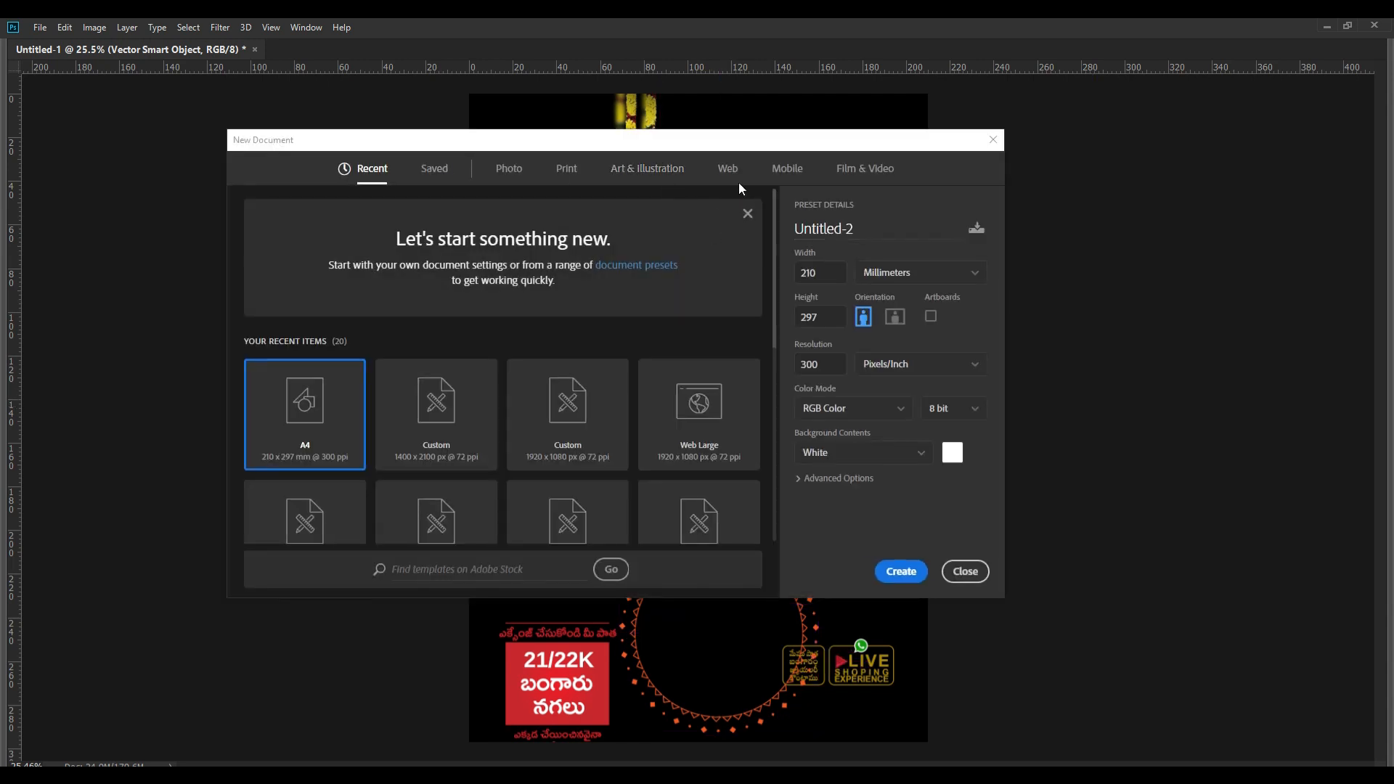
{"action": "left_click", "coordinate": [567, 168]}
{"action": "left_click", "coordinate": [903, 270]}
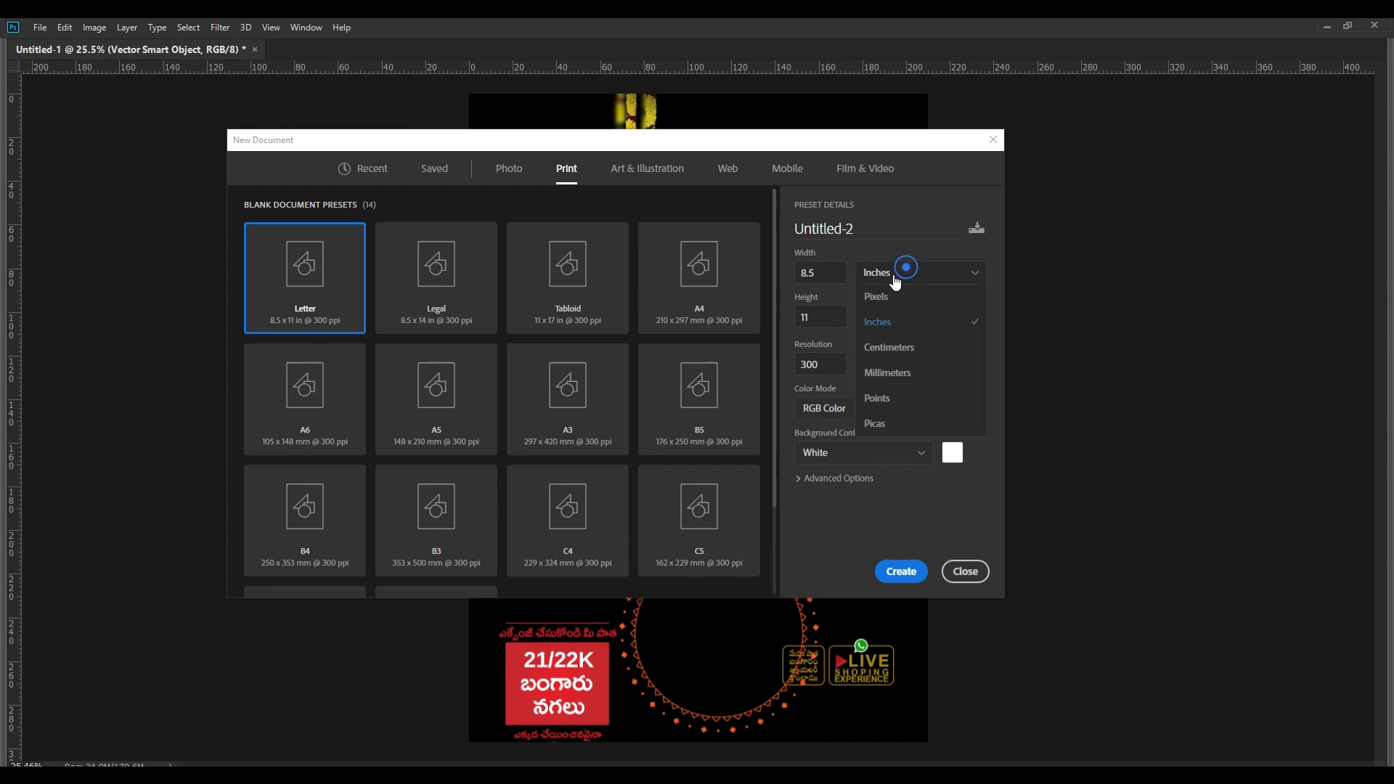
{"action": "left_click_drag", "start_coordinate": [837, 274], "coordinate": [694, 283]}
{"action": "type", "text": "8"}
{"action": "key", "text": "Tab"}
{"action": "type", "text": "12"}
{"action": "key", "text": "shift+Tab"}
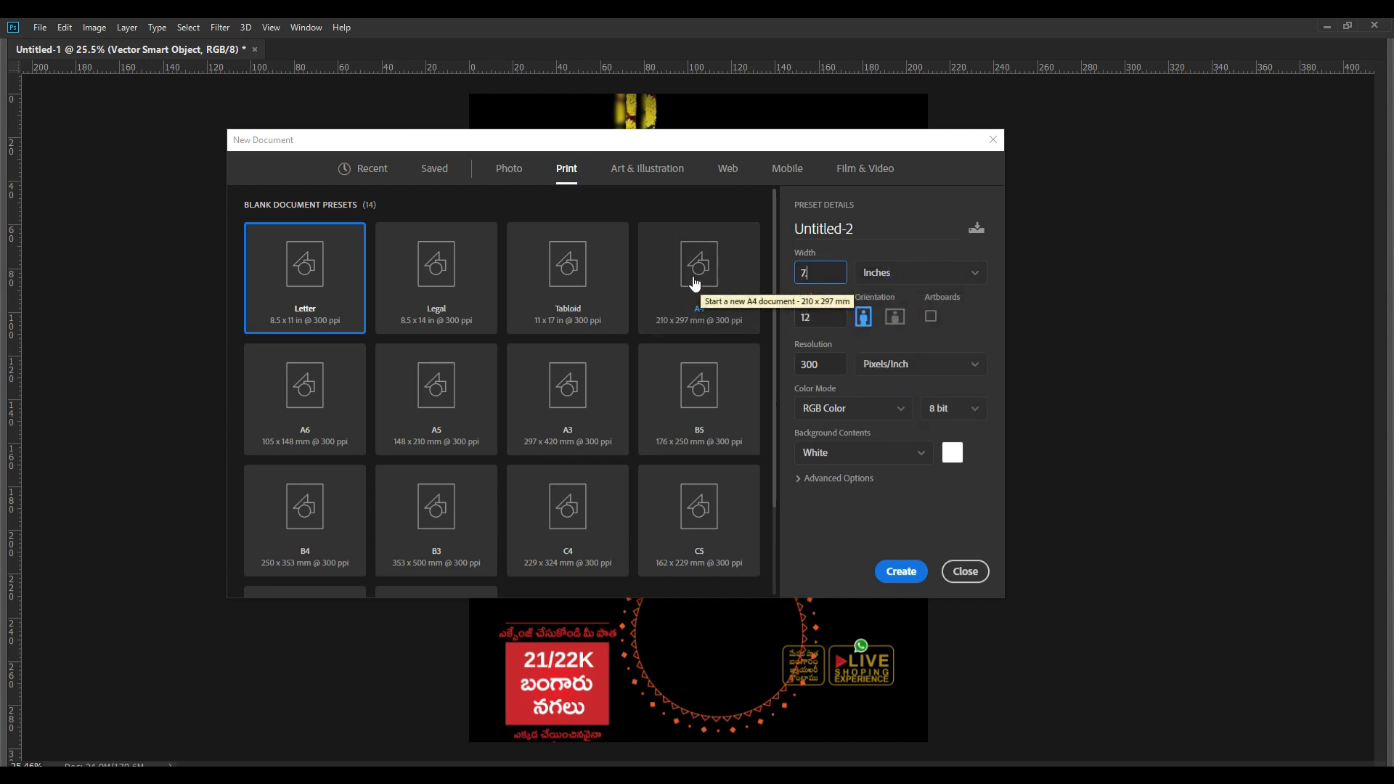
{"action": "key", "text": "Tab"}
{"action": "type", "text": "1"}
{"action": "key", "text": "Return"}
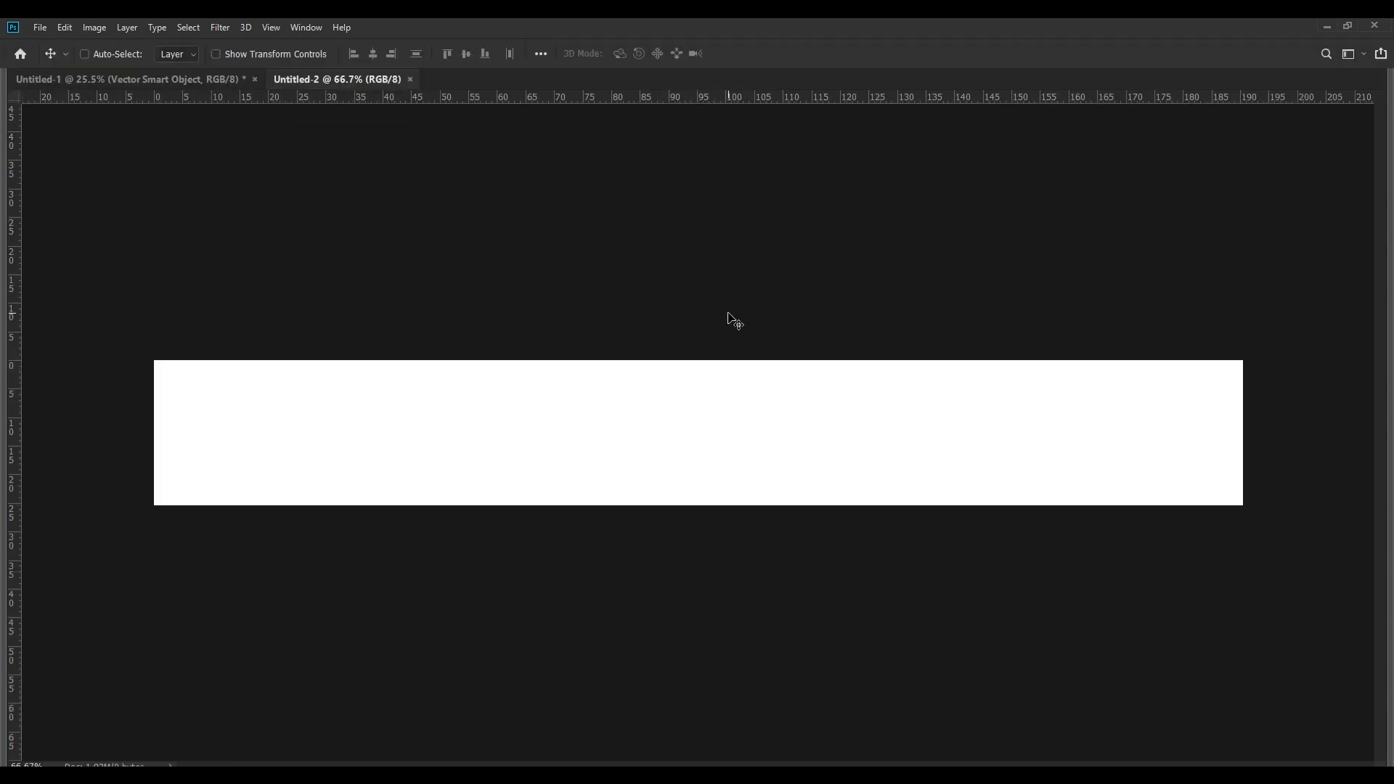
{"action": "key", "text": "ctrl+w"}
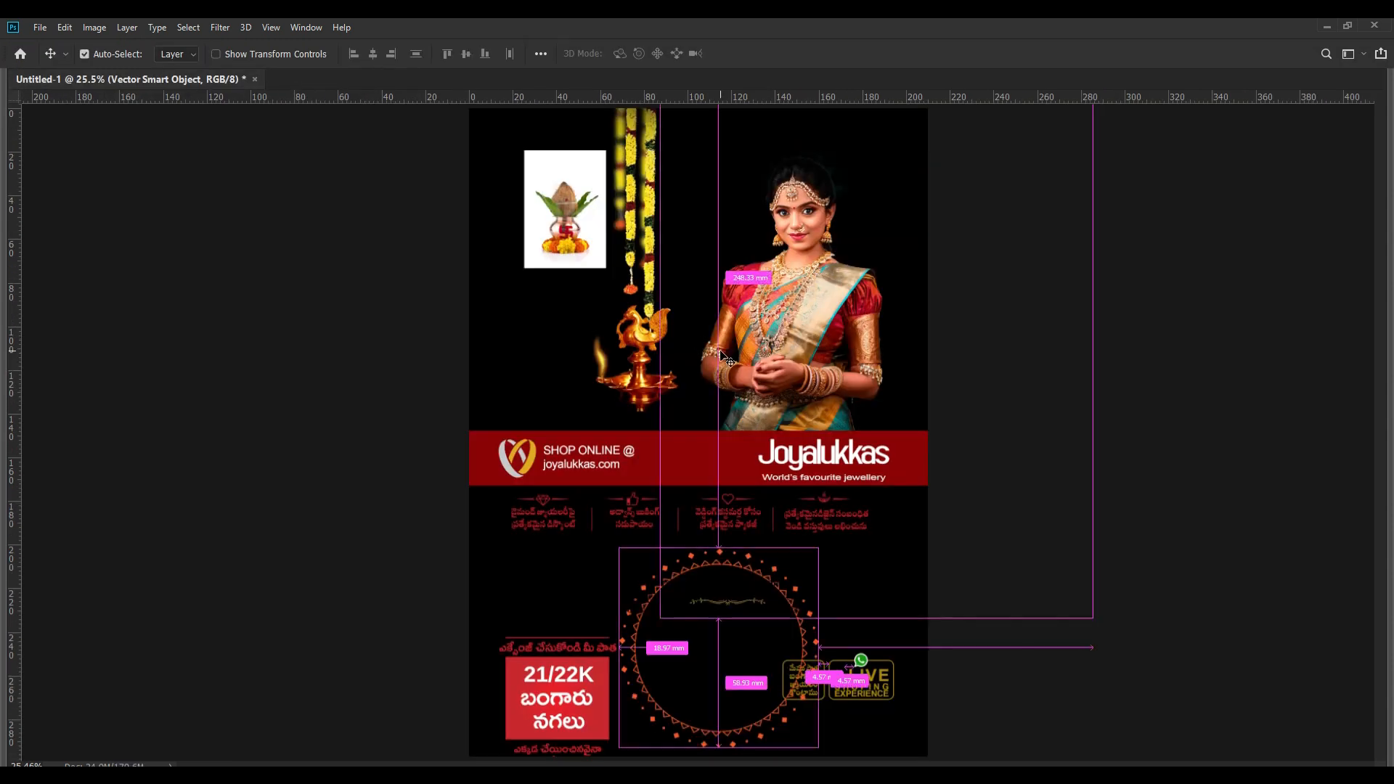
Create a new Print document 7.5 inches wide and 11 inches high at 300 pixels per inch
{"action": "key", "text": "ctrl+n"}
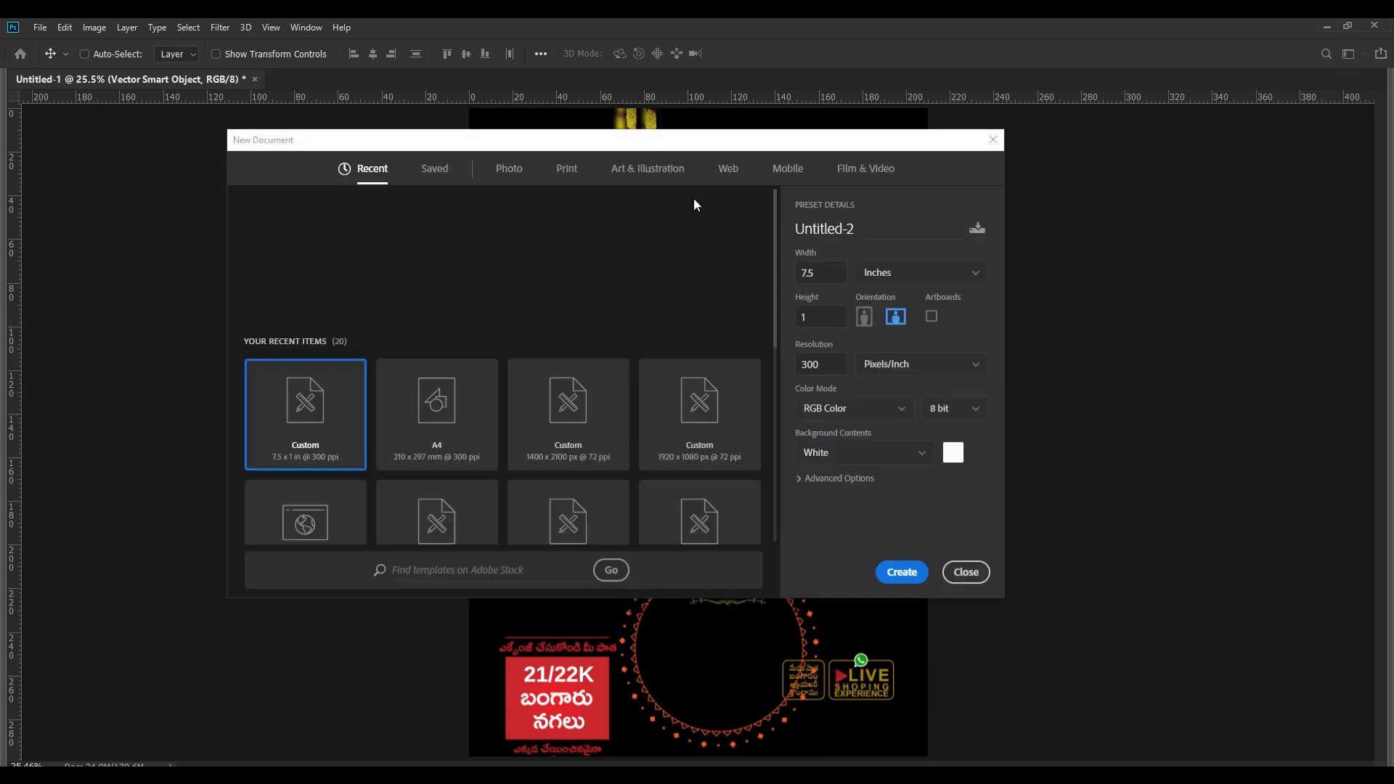
{"action": "left_click", "coordinate": [566, 168]}
{"action": "left_click", "coordinate": [835, 273]}
{"action": "type", "text": "75"}
{"action": "key", "text": "Tab"}
{"action": "key", "text": "Tab"}
{"action": "key", "text": "shift+Tab"}
{"action": "key", "text": "shift+Tab"}
{"action": "type", "text": "7.5"}
{"action": "key", "text": "Tab"}
{"action": "key", "text": "Tab"}
{"action": "key", "text": "Return"}
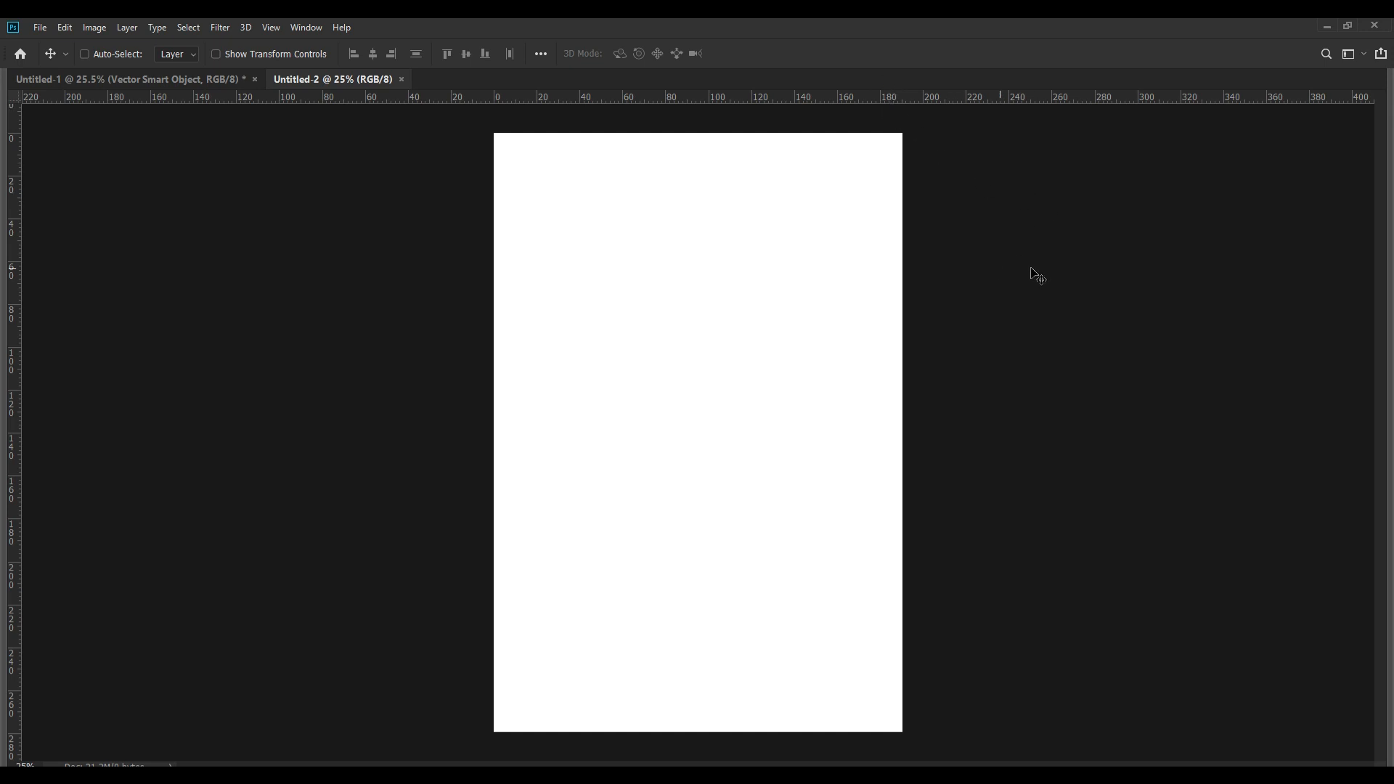
Add a gradient fill layer above the background and apply the pink400 preset to it
{"action": "key", "text": "Tab"}
{"action": "key", "text": "ctrl+minus"}
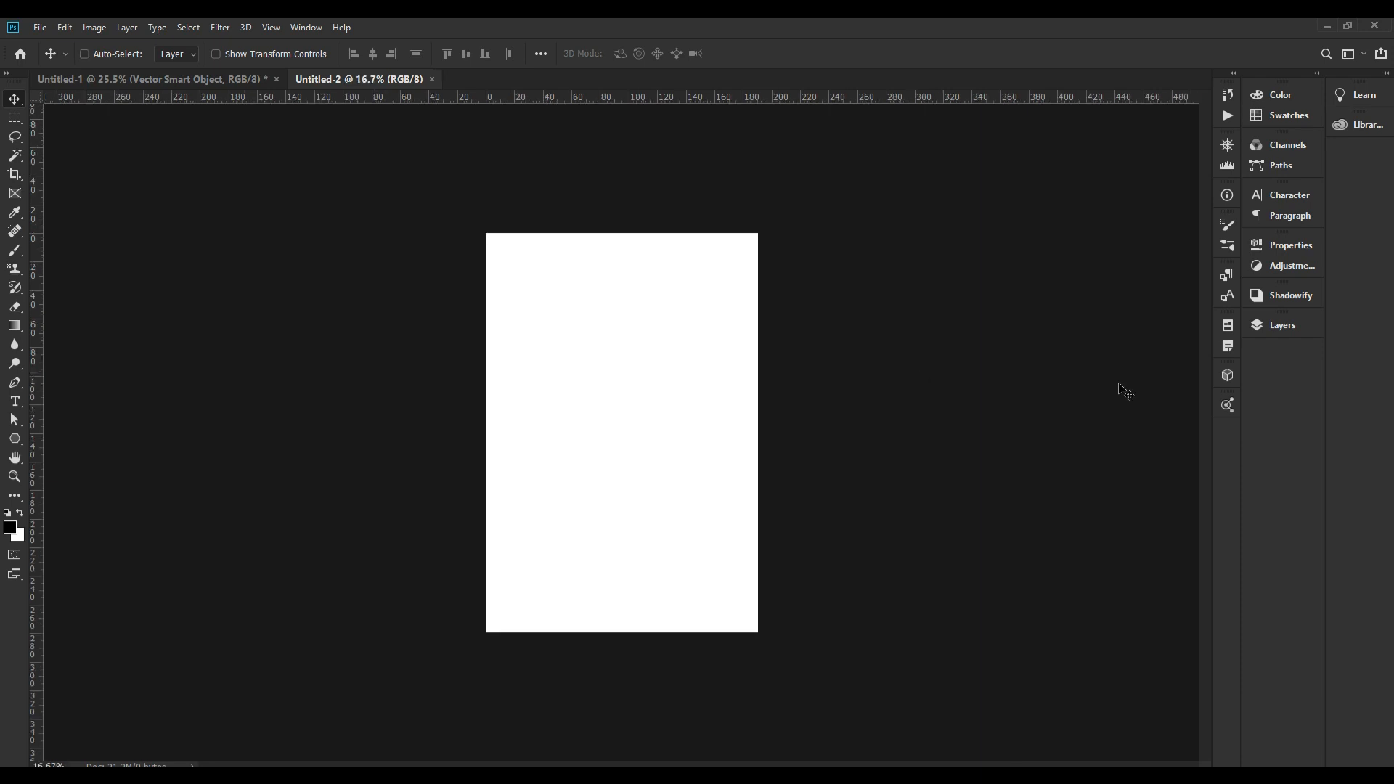
{"action": "left_click", "coordinate": [1283, 326]}
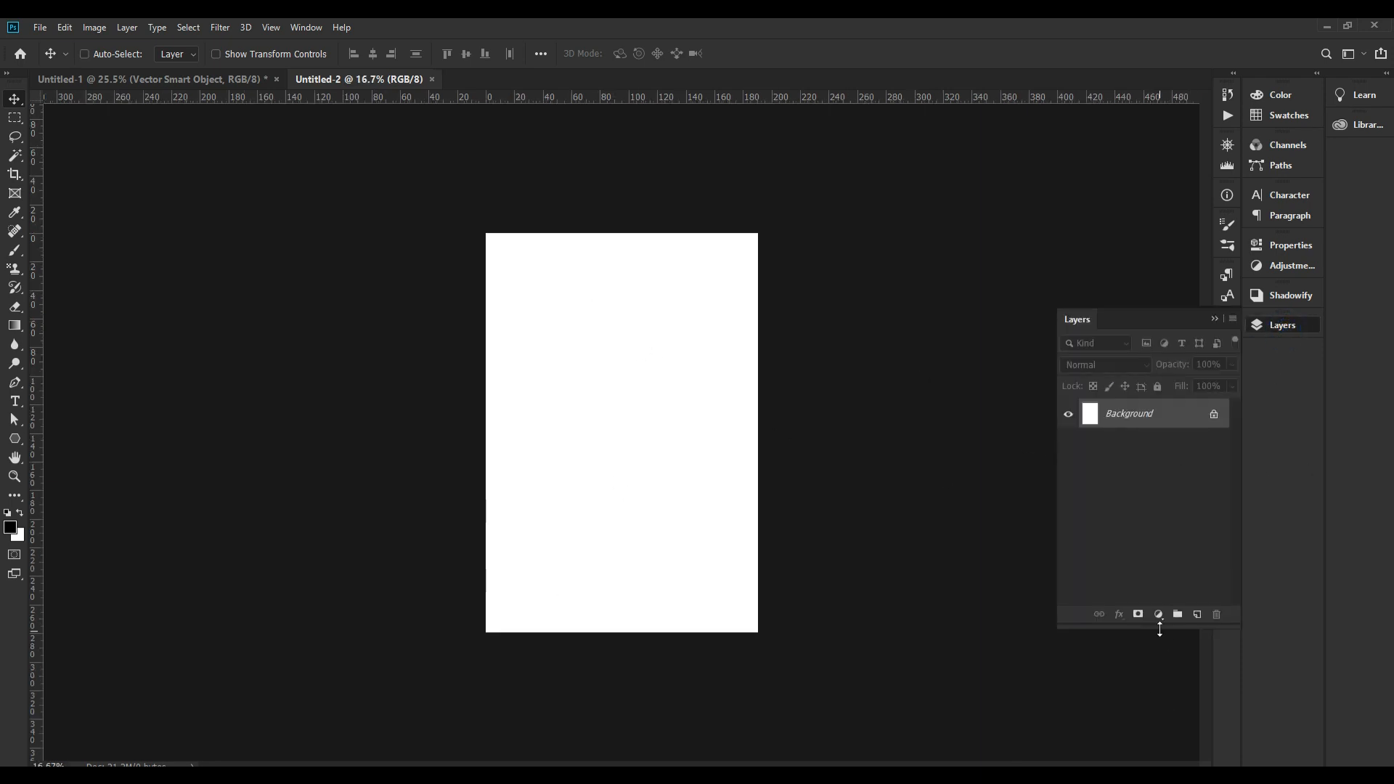
{"action": "left_click", "coordinate": [1158, 614]}
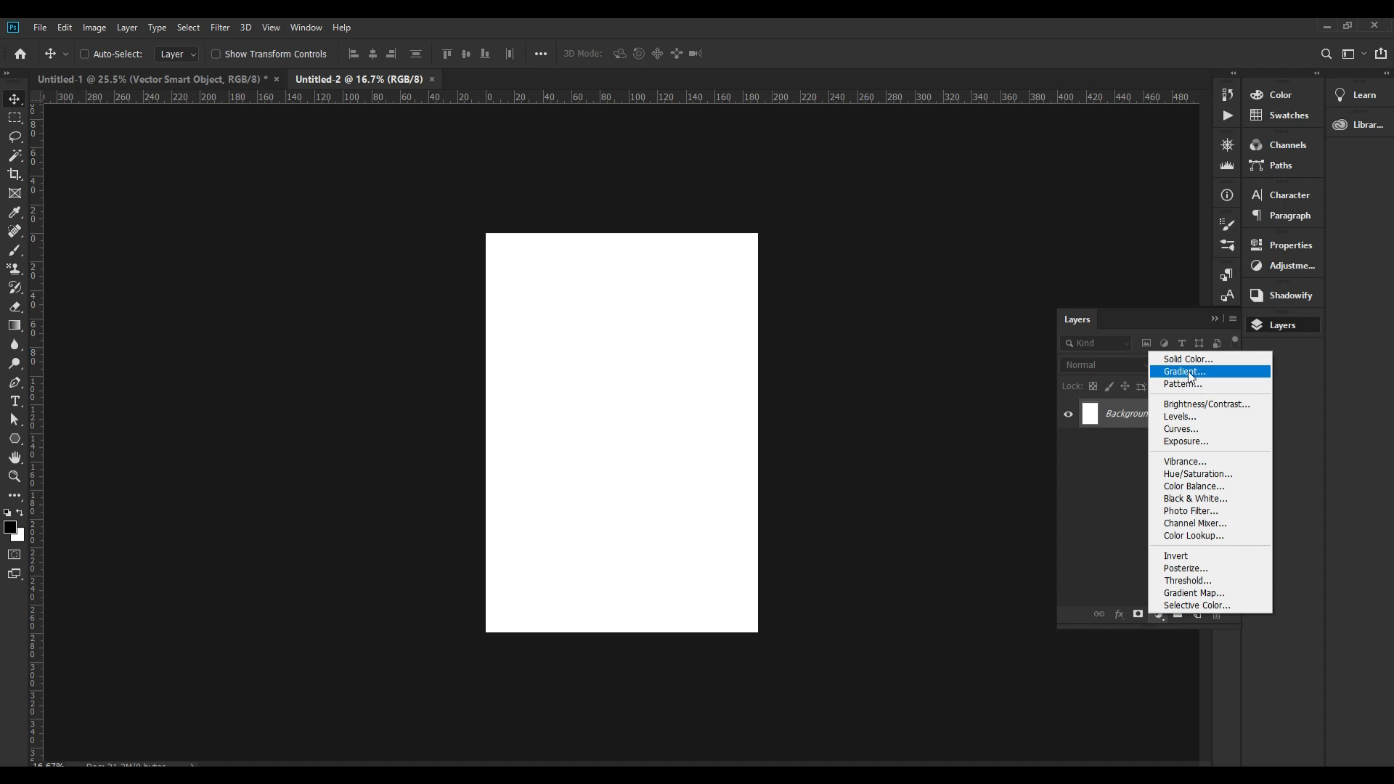
{"action": "left_click", "coordinate": [1195, 372]}
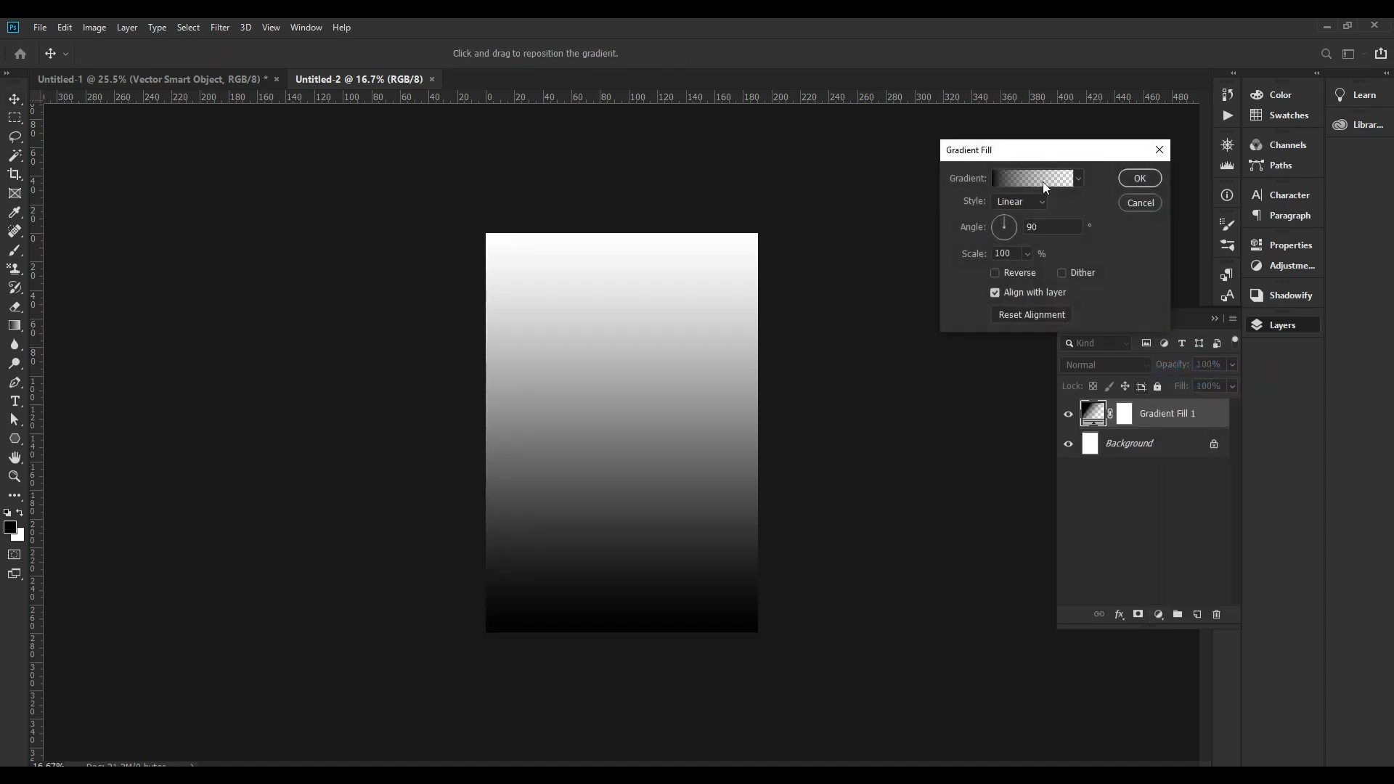
{"action": "left_click", "coordinate": [1042, 181]}
{"action": "scroll", "coordinate": [1016, 290], "scroll_direction": "down", "scroll_amount": 2}
{"action": "left_click", "coordinate": [1015, 287]}
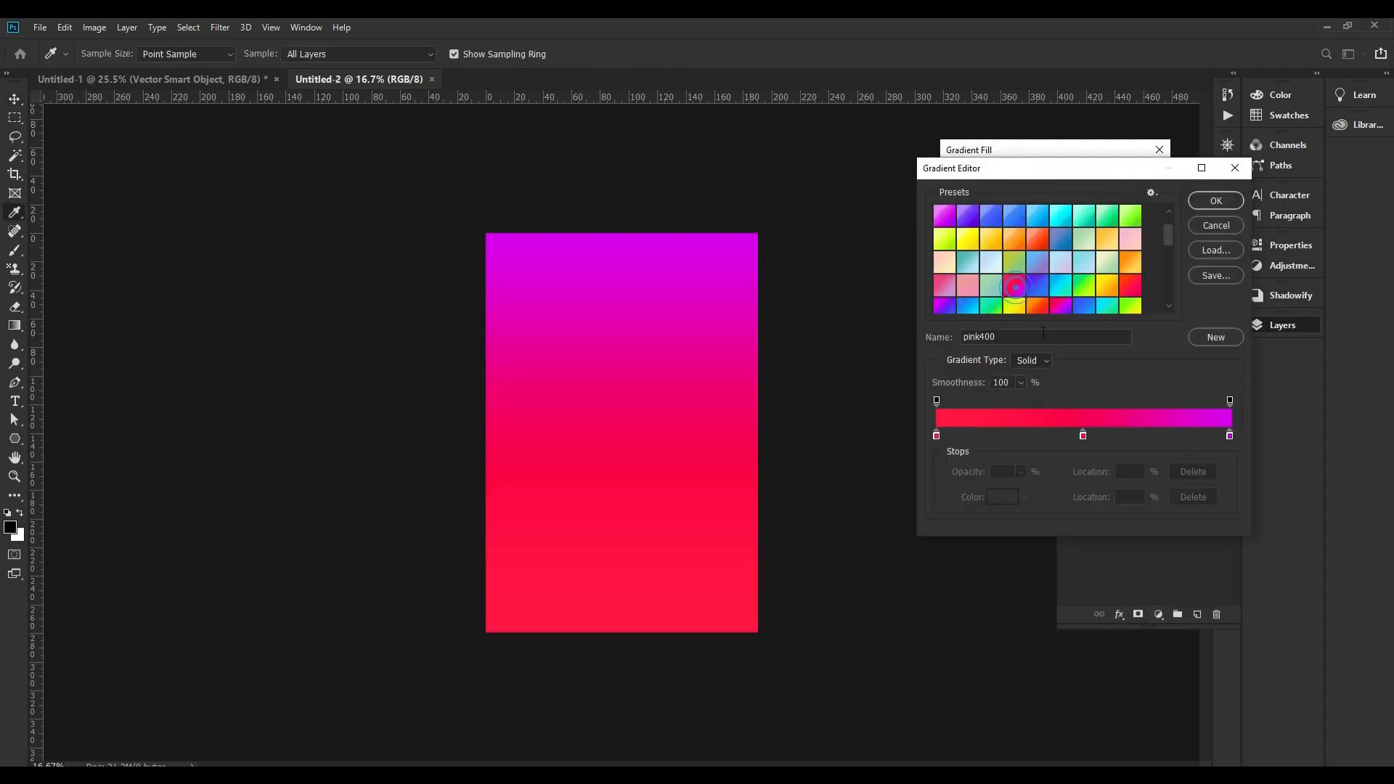
Remove the gradient's middle colour stop and set the starting stop's colour to C 80, M 100, Y 0
{"action": "left_click_drag", "start_coordinate": [1083, 435], "coordinate": [911, 437]}
{"action": "left_click", "coordinate": [936, 437]}
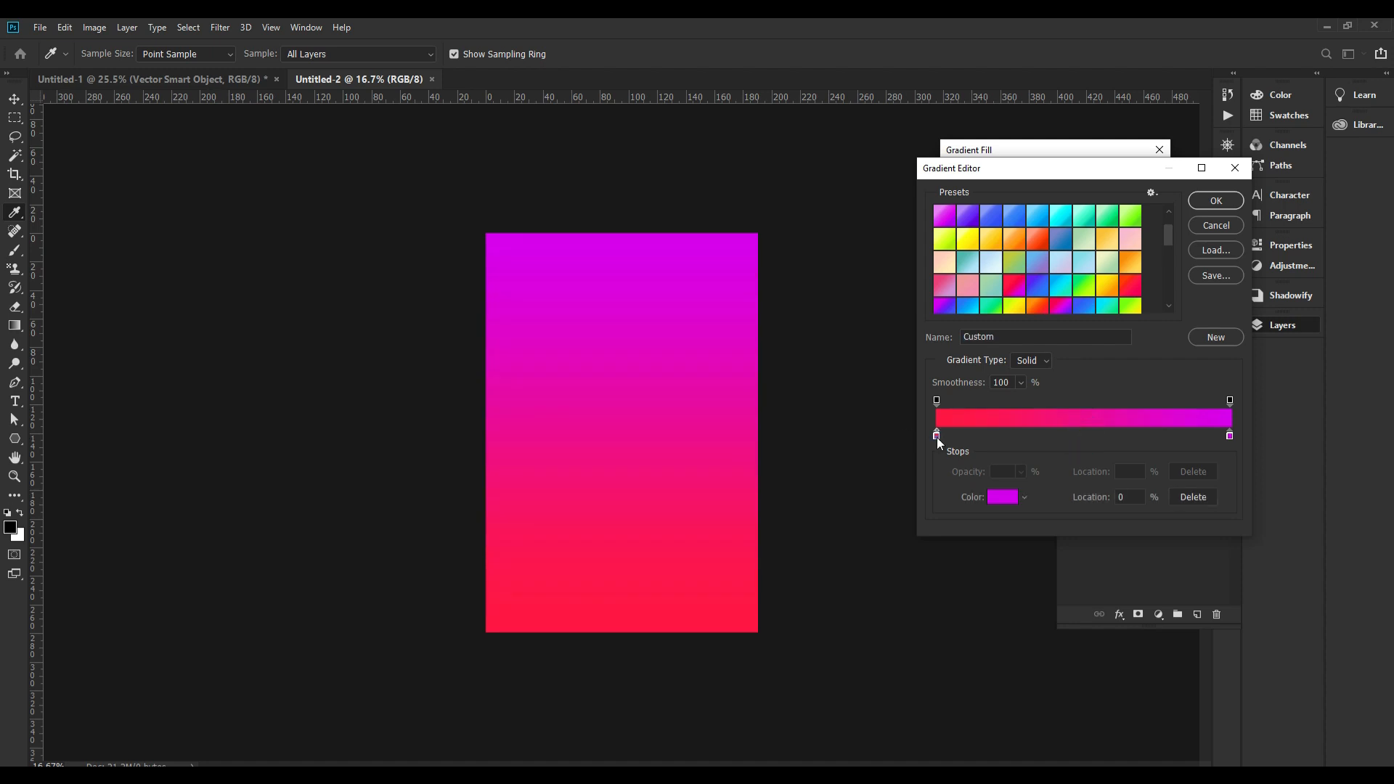
{"action": "double_click", "coordinate": [937, 437]}
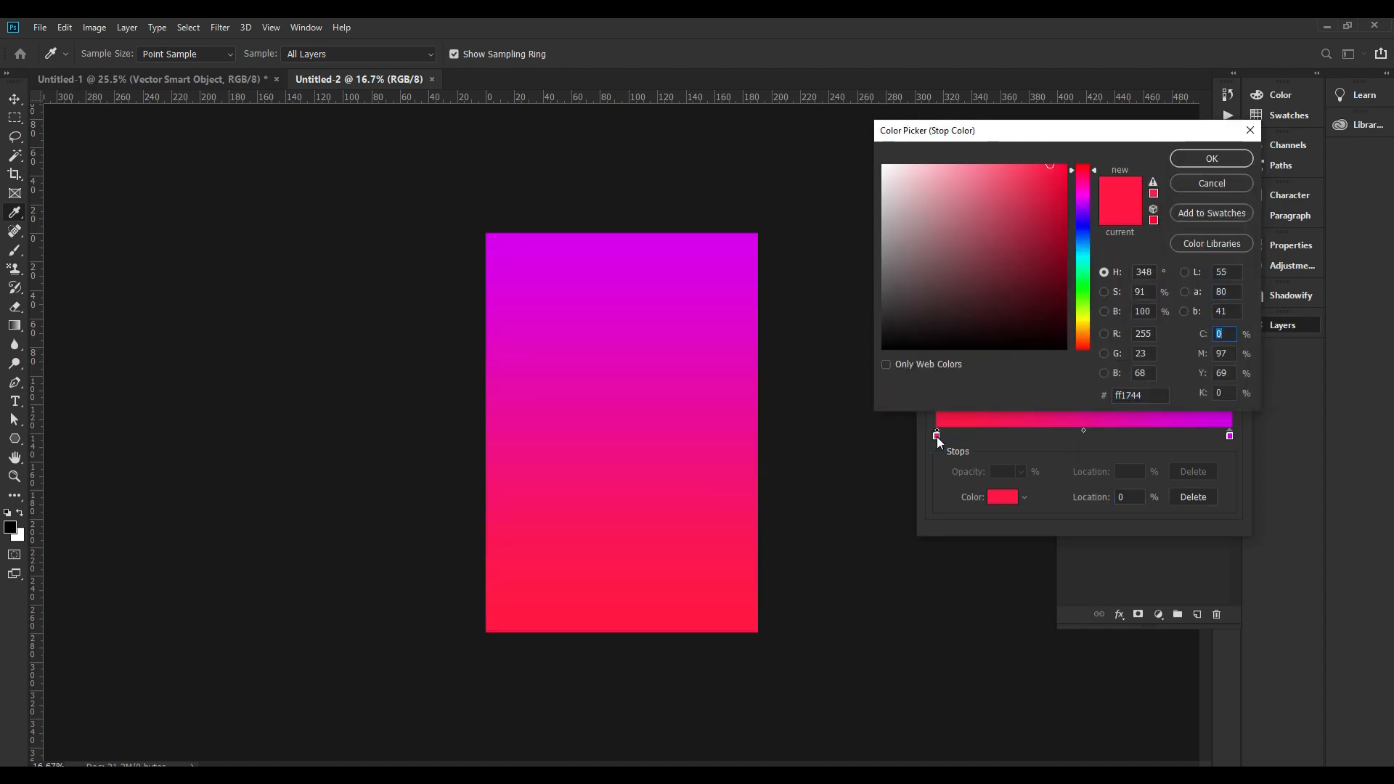
{"action": "type", "text": "80"}
{"action": "key", "text": "Tab"}
{"action": "type", "text": "100"}
{"action": "key", "text": "Tab"}
{"action": "type", "text": "0"}
{"action": "key", "text": "Return"}
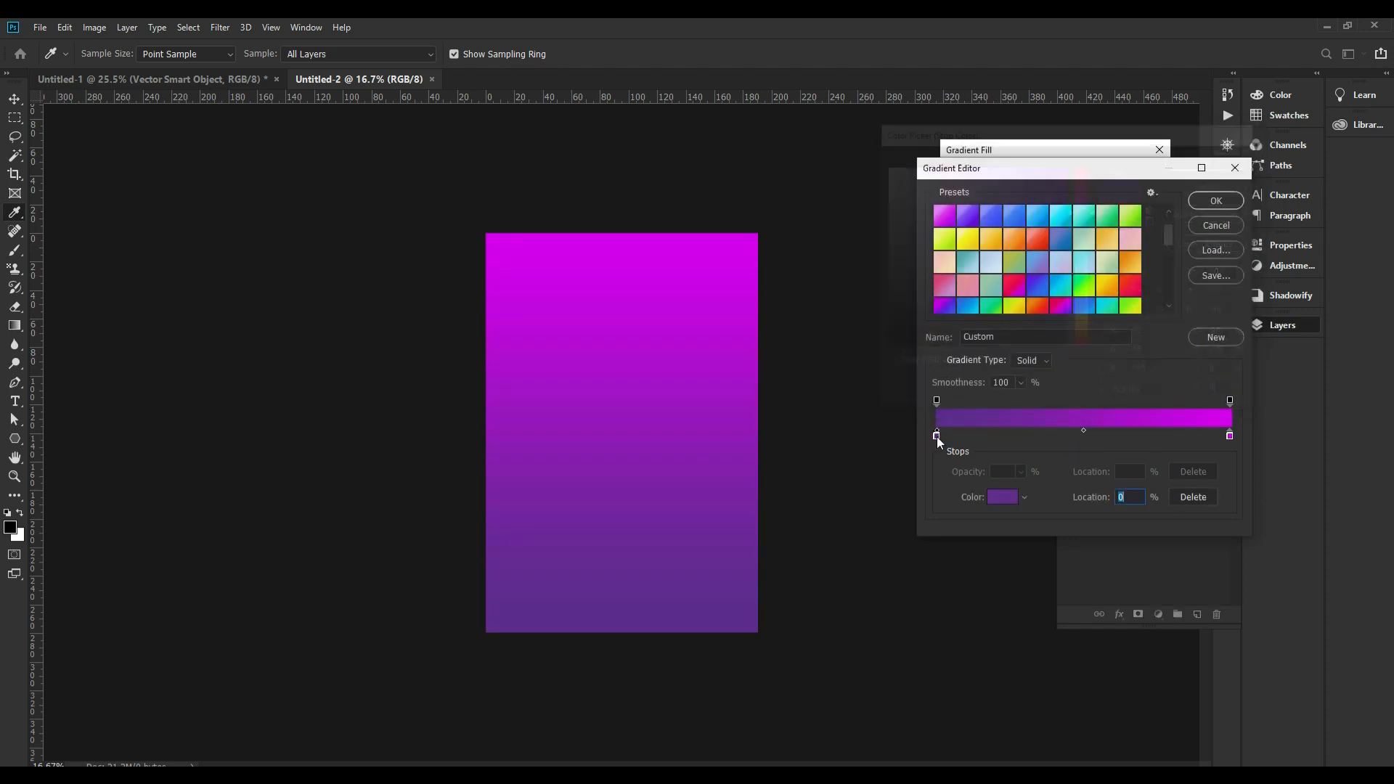
Set the gradient's end stop to C 0, M 100 and accept the edited gradient
{"action": "double_click", "coordinate": [1229, 437]}
{"action": "key", "text": "Tab"}
{"action": "key", "text": "Tab"}
{"action": "key", "text": "Tab"}
{"action": "key", "text": "Tab"}
{"action": "type", "text": "0"}
{"action": "key", "text": "Tab"}
{"action": "type", "text": "100"}
{"action": "key", "text": "Return"}
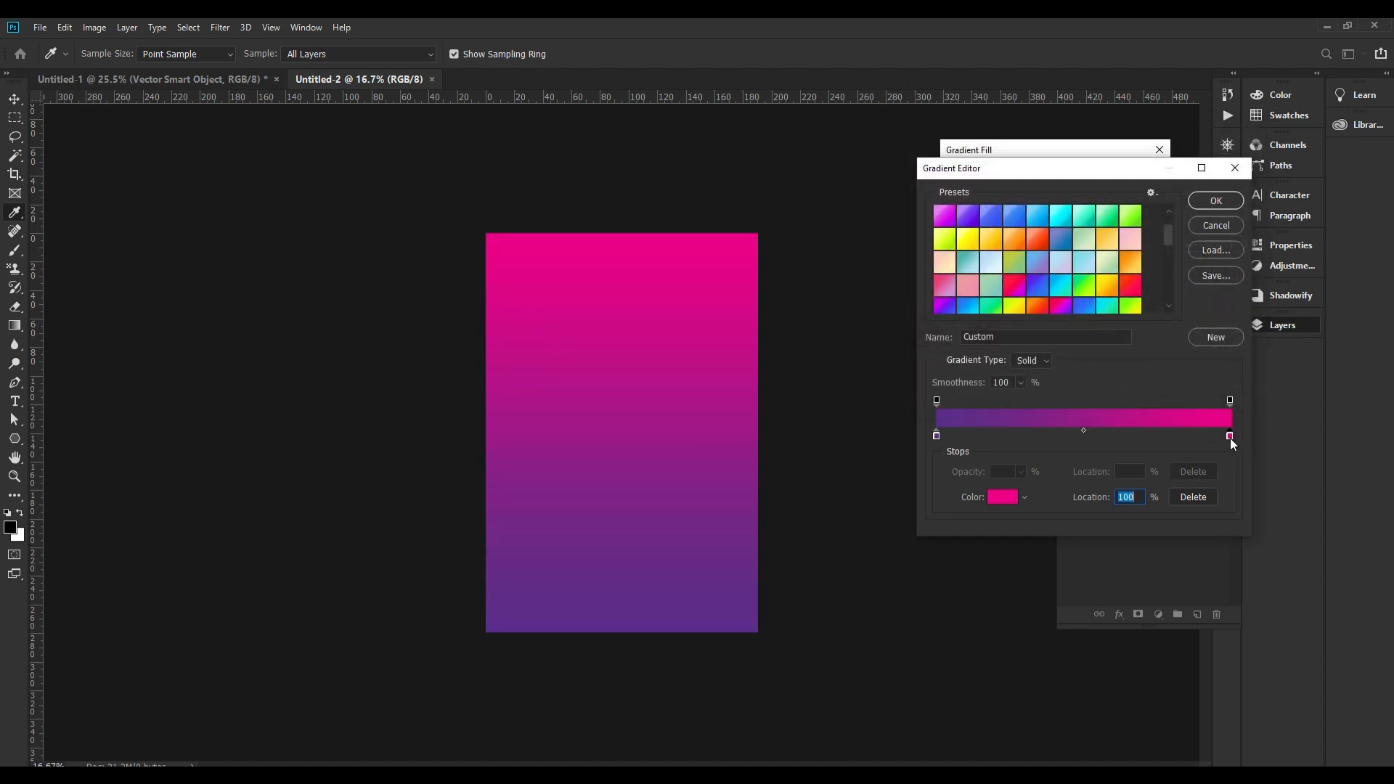
{"action": "key", "text": "Return"}
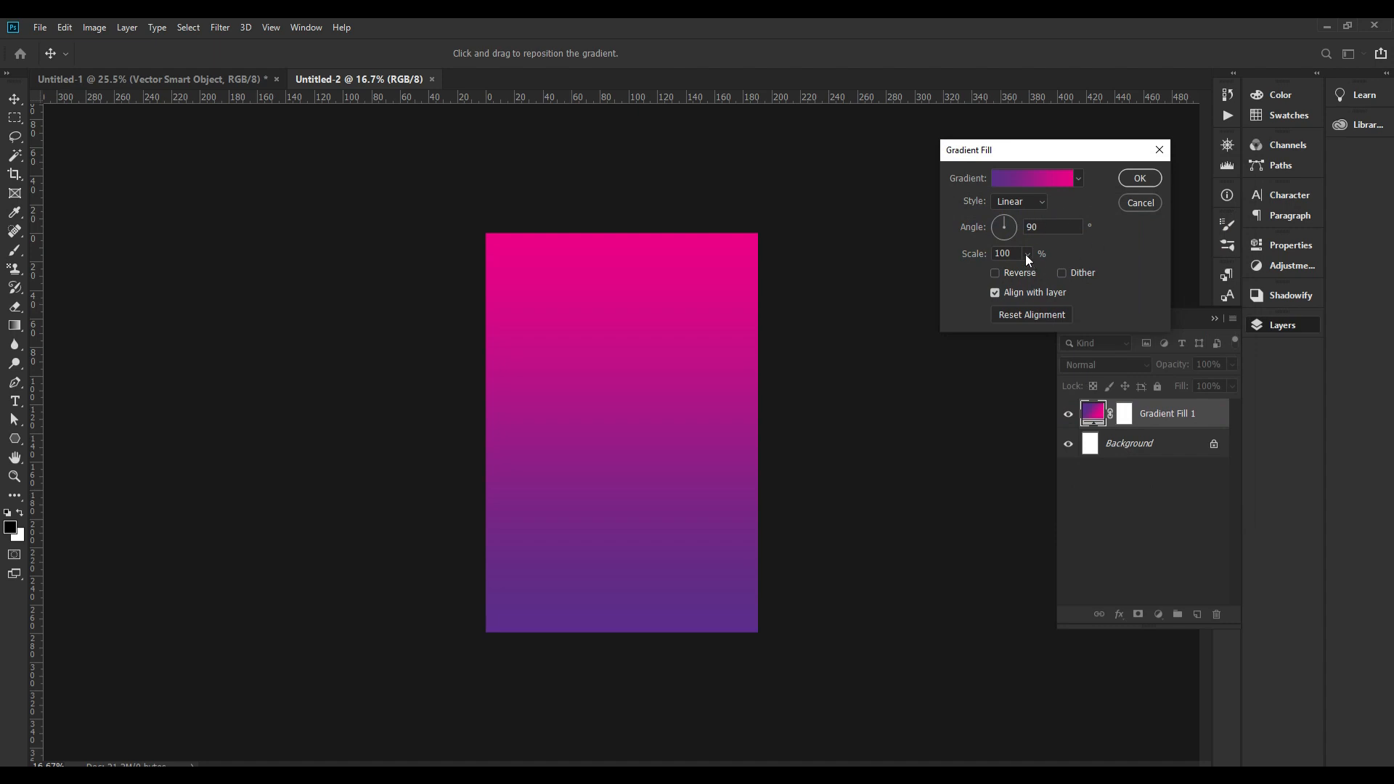
Make the gradient fill Radial, reverse its colours and apply it to the layer
{"action": "left_click", "coordinate": [1030, 201]}
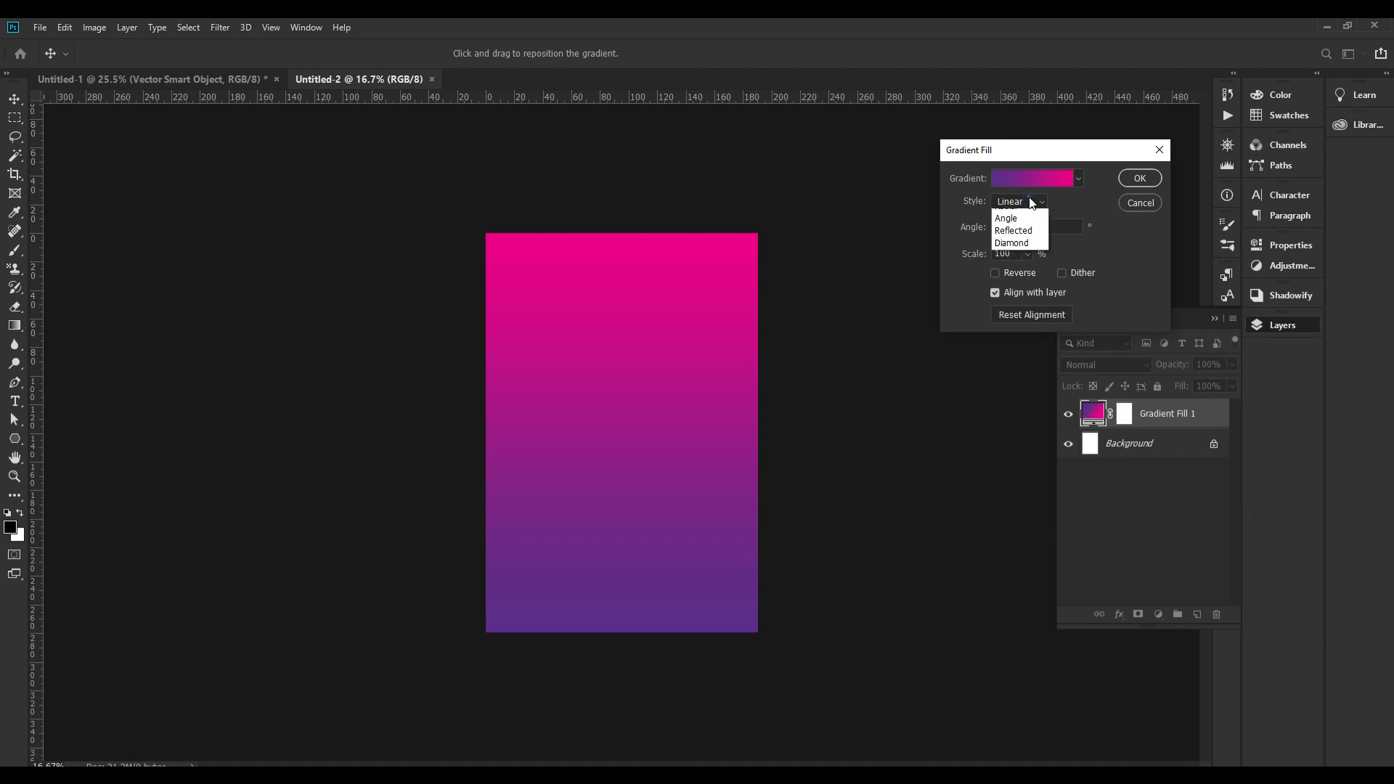
{"action": "left_click", "coordinate": [1027, 227]}
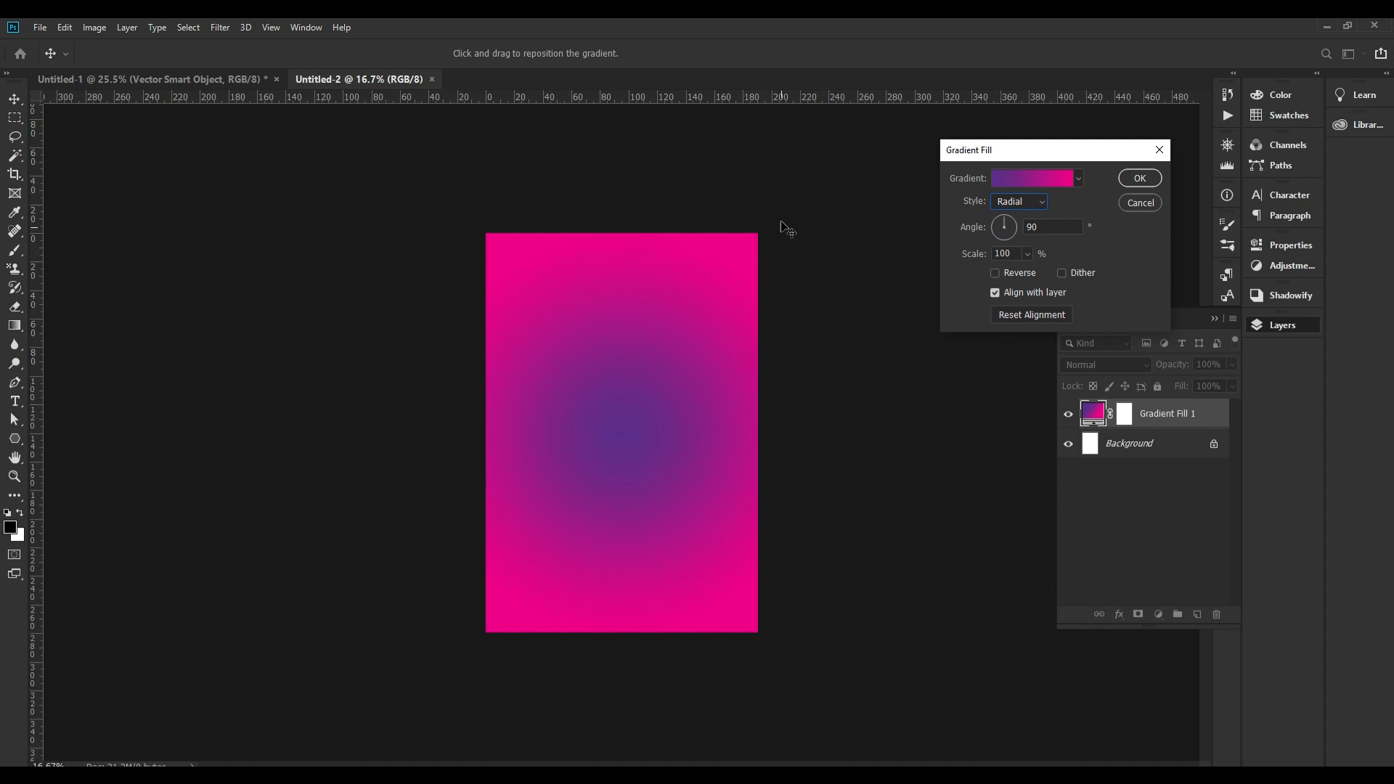
{"action": "left_click", "coordinate": [996, 272]}
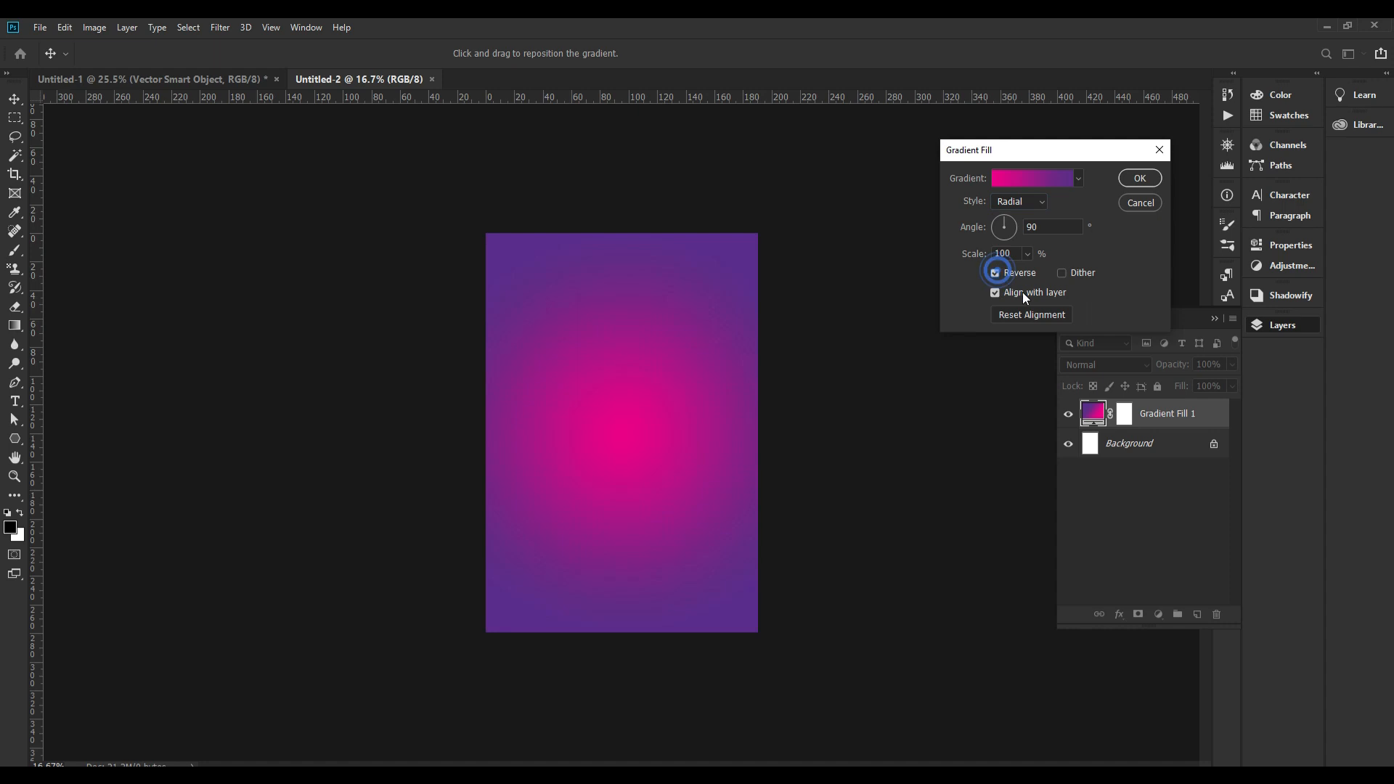
{"action": "left_click", "coordinate": [1138, 178]}
{"action": "left_click", "coordinate": [1288, 326]}
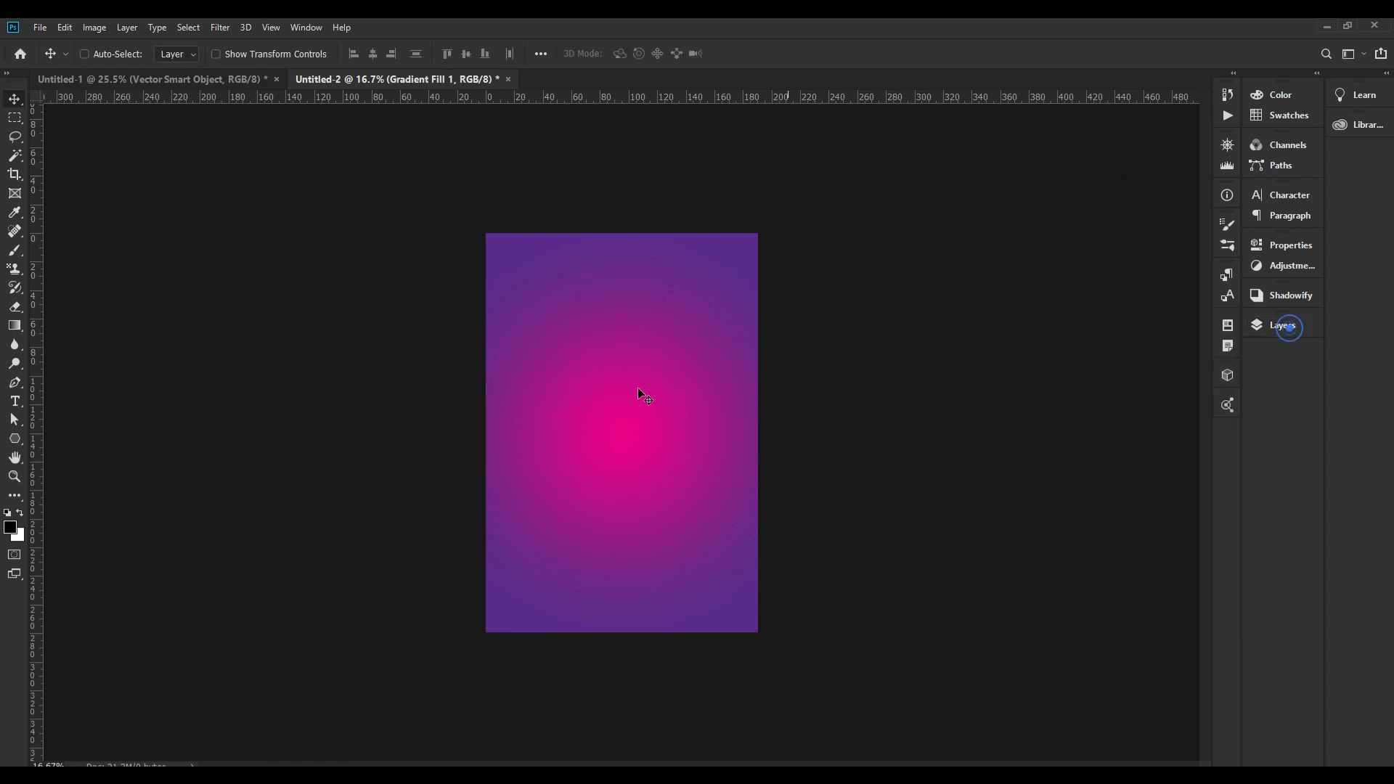
Place a new point text line in the upper part of the page with the Type tool
{"action": "left_click", "coordinate": [625, 255]}
{"action": "key", "text": "ctrl+0"}
{"action": "key", "text": "ctrl+1"}
{"action": "key", "text": "ctrl+0"}
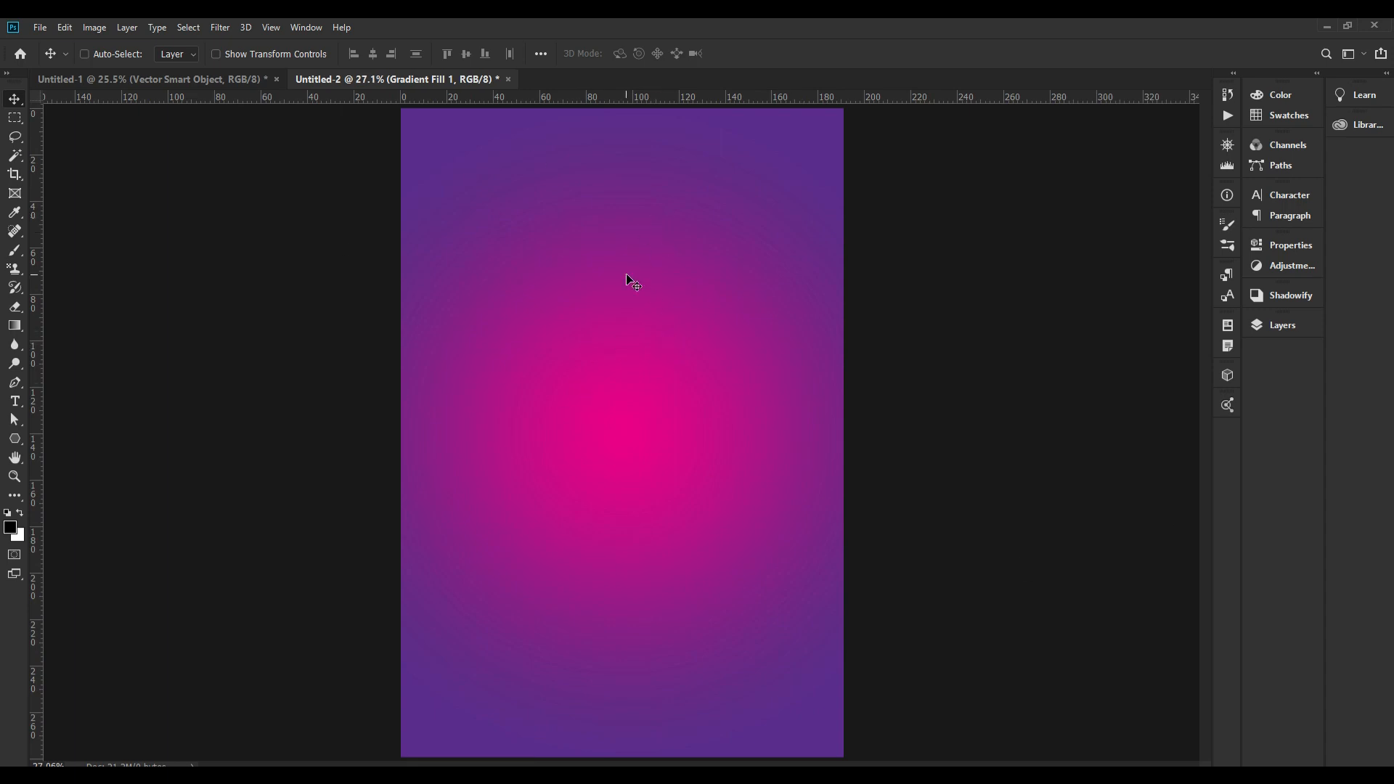
{"action": "key", "text": "t"}
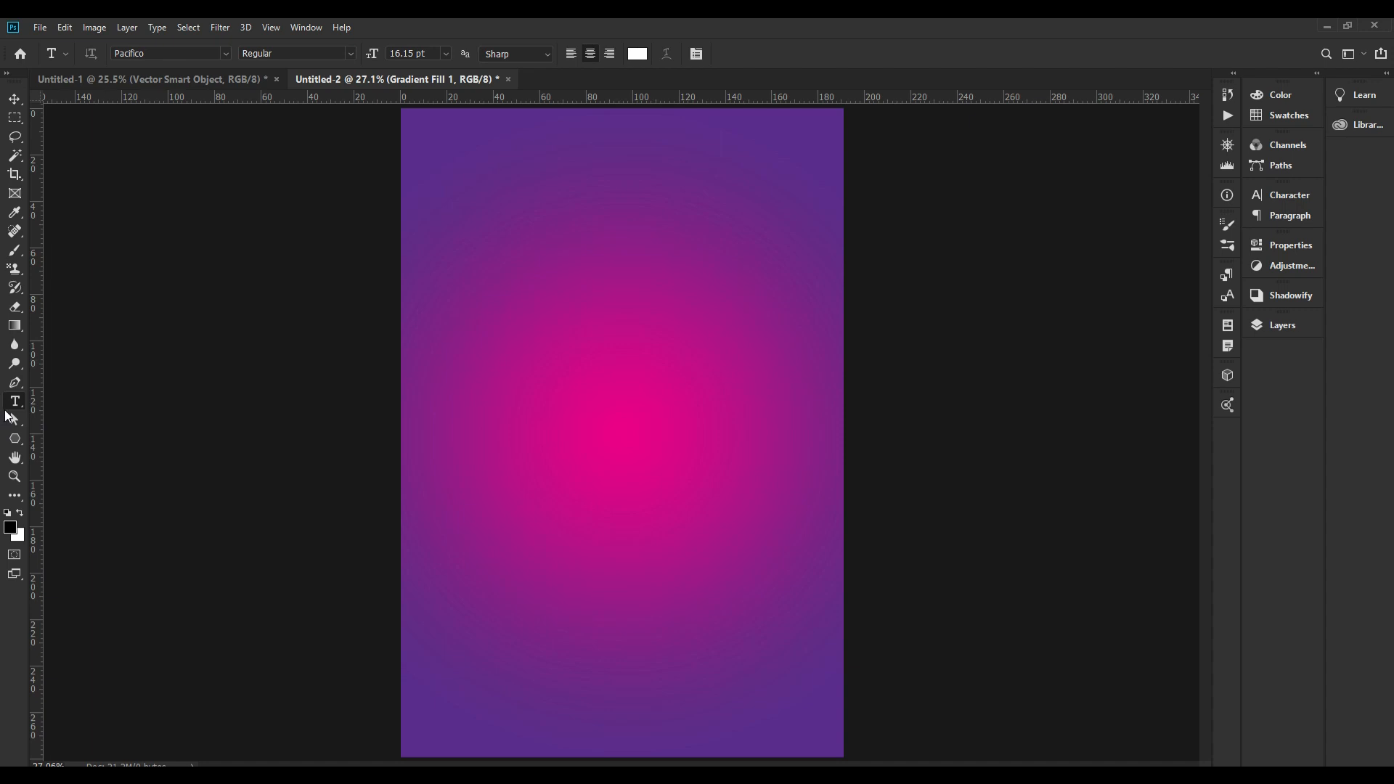
{"action": "left_click", "coordinate": [571, 236]}
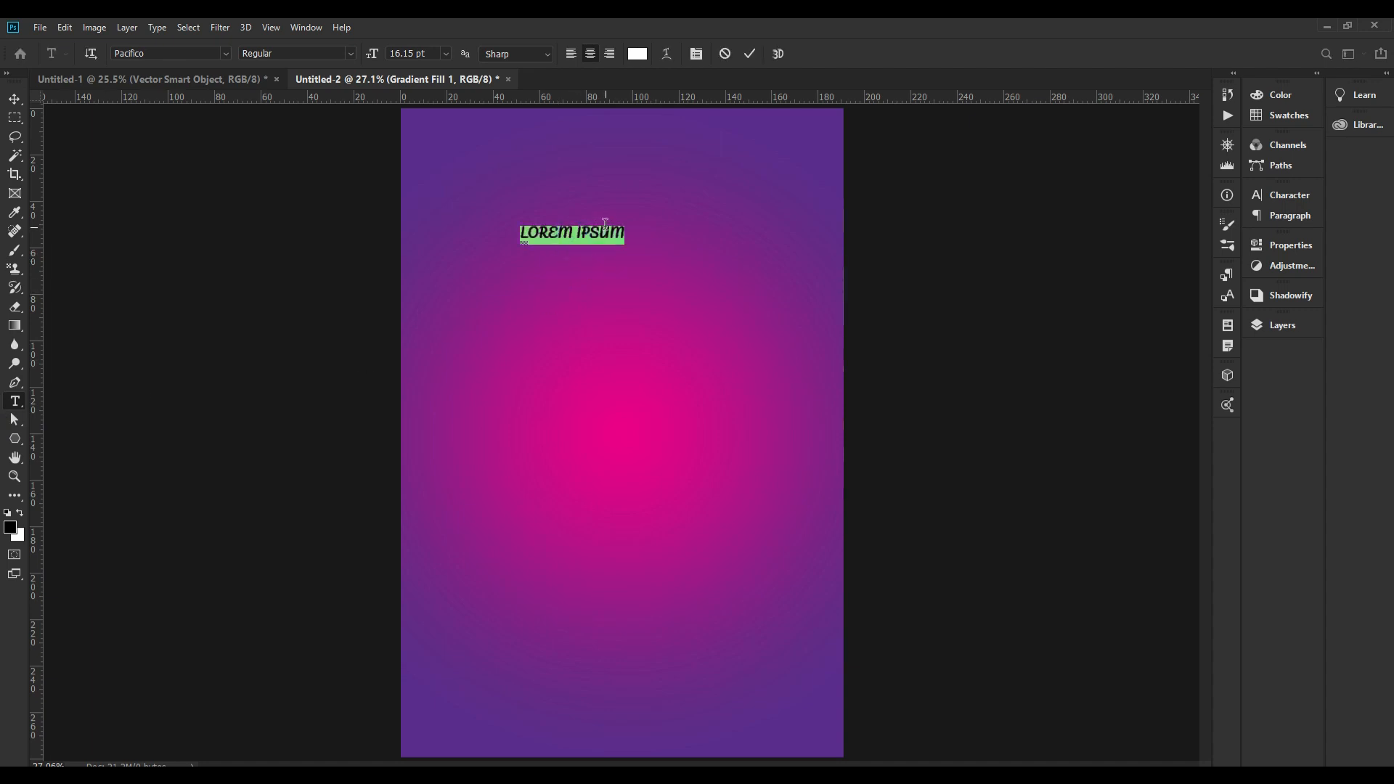
Set the text line's font to Pierre Dingbats and commit the text
{"action": "left_click", "coordinate": [203, 53]}
{"action": "type", "text": "zpaf"}
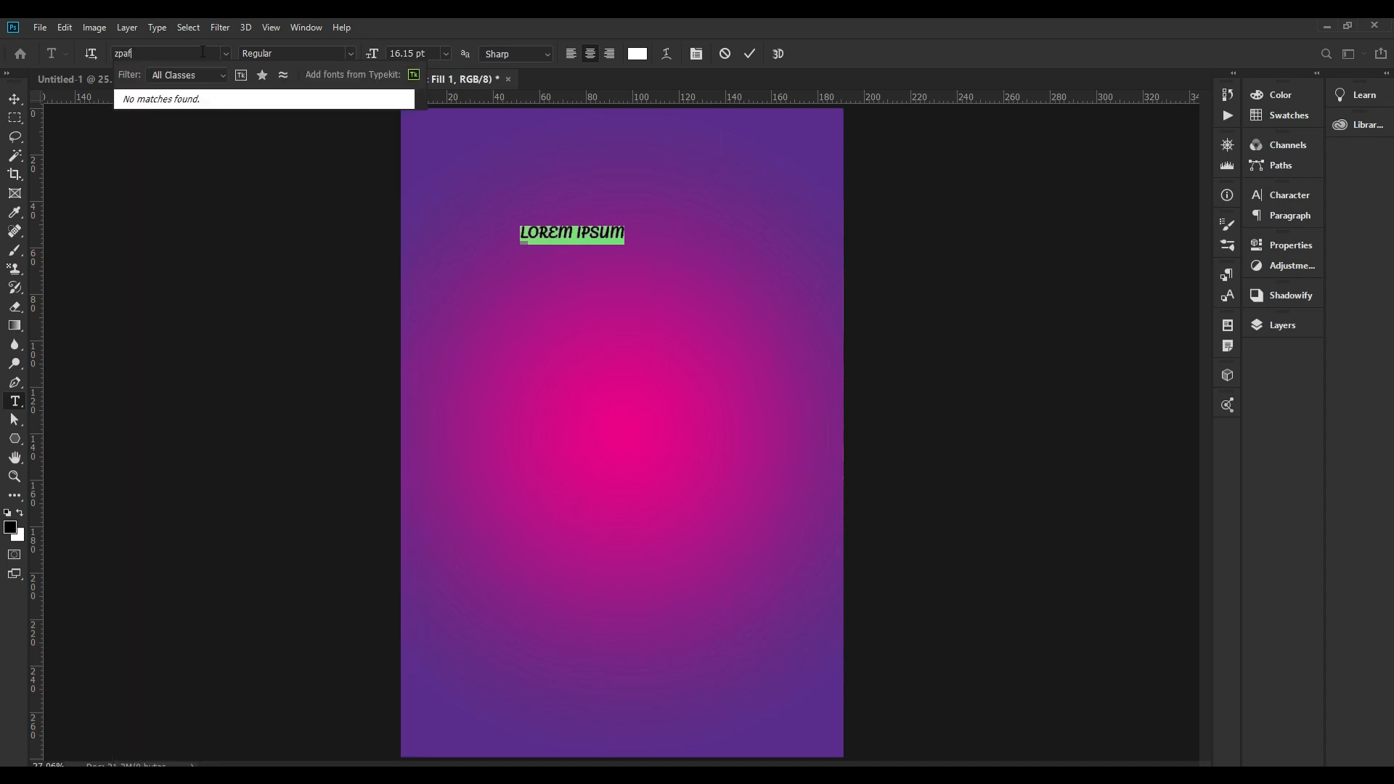
{"action": "key", "text": "BackSpace"}
{"action": "key", "text": "BackSpace"}
{"action": "key", "text": "BackSpace"}
{"action": "type", "text": "ap"}
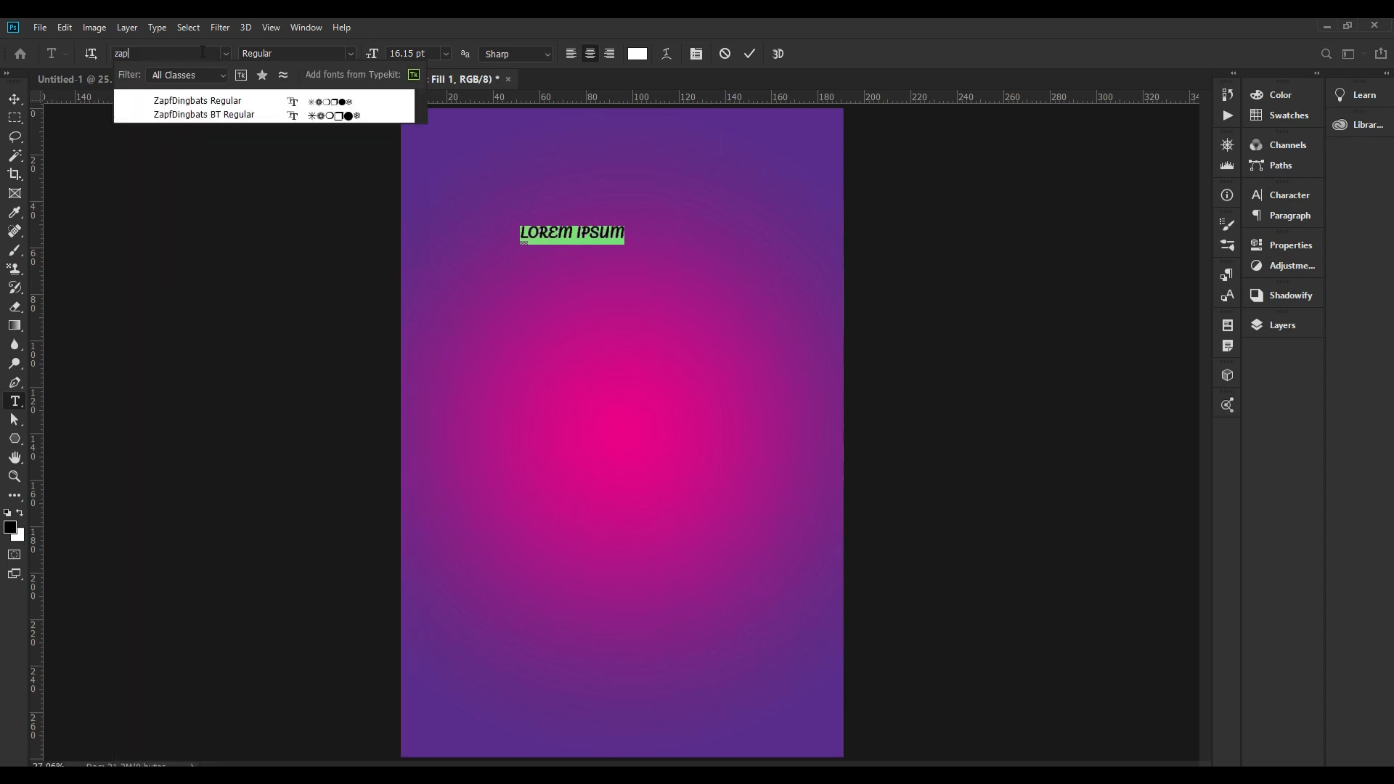
{"action": "key", "text": "Down"}
{"action": "key", "text": "Return"}
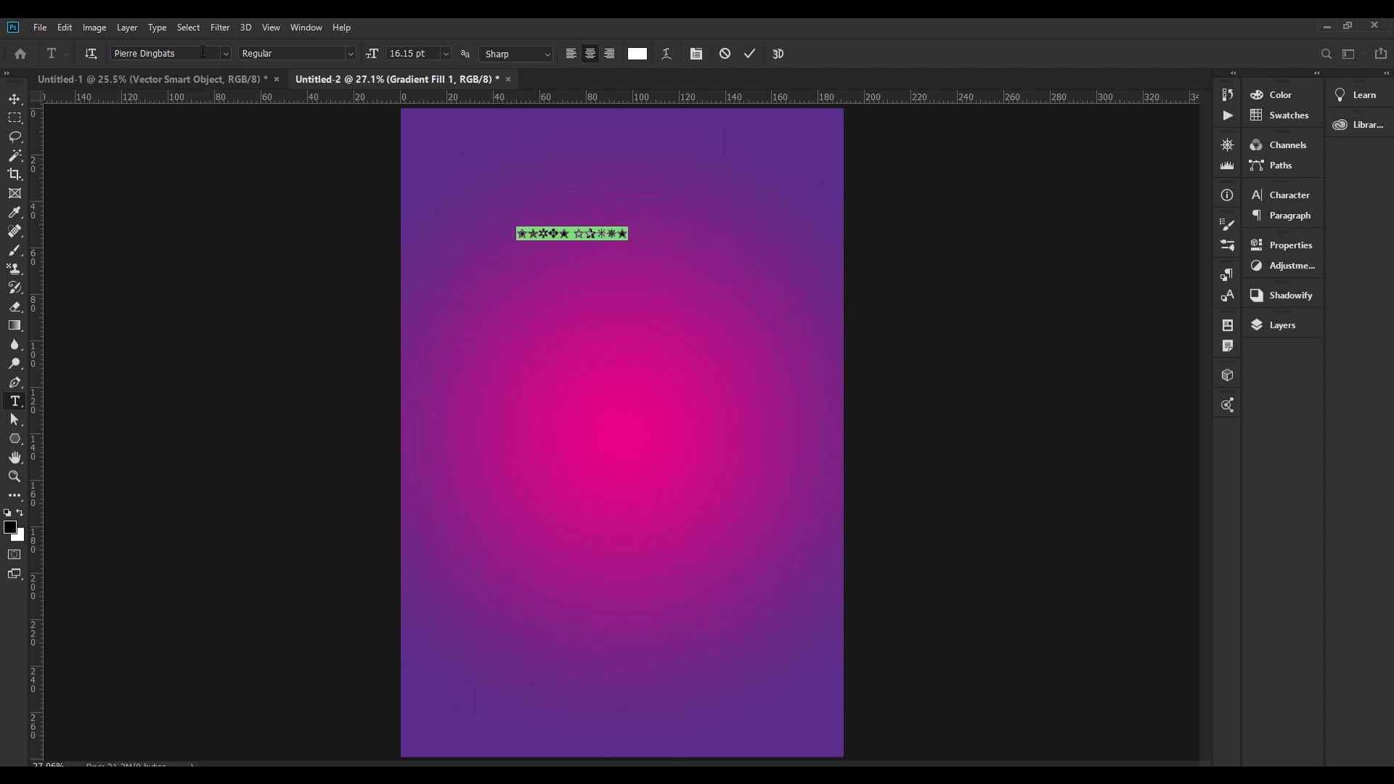
{"action": "left_click", "coordinate": [567, 226]}
{"action": "left_click", "coordinate": [700, 256]}
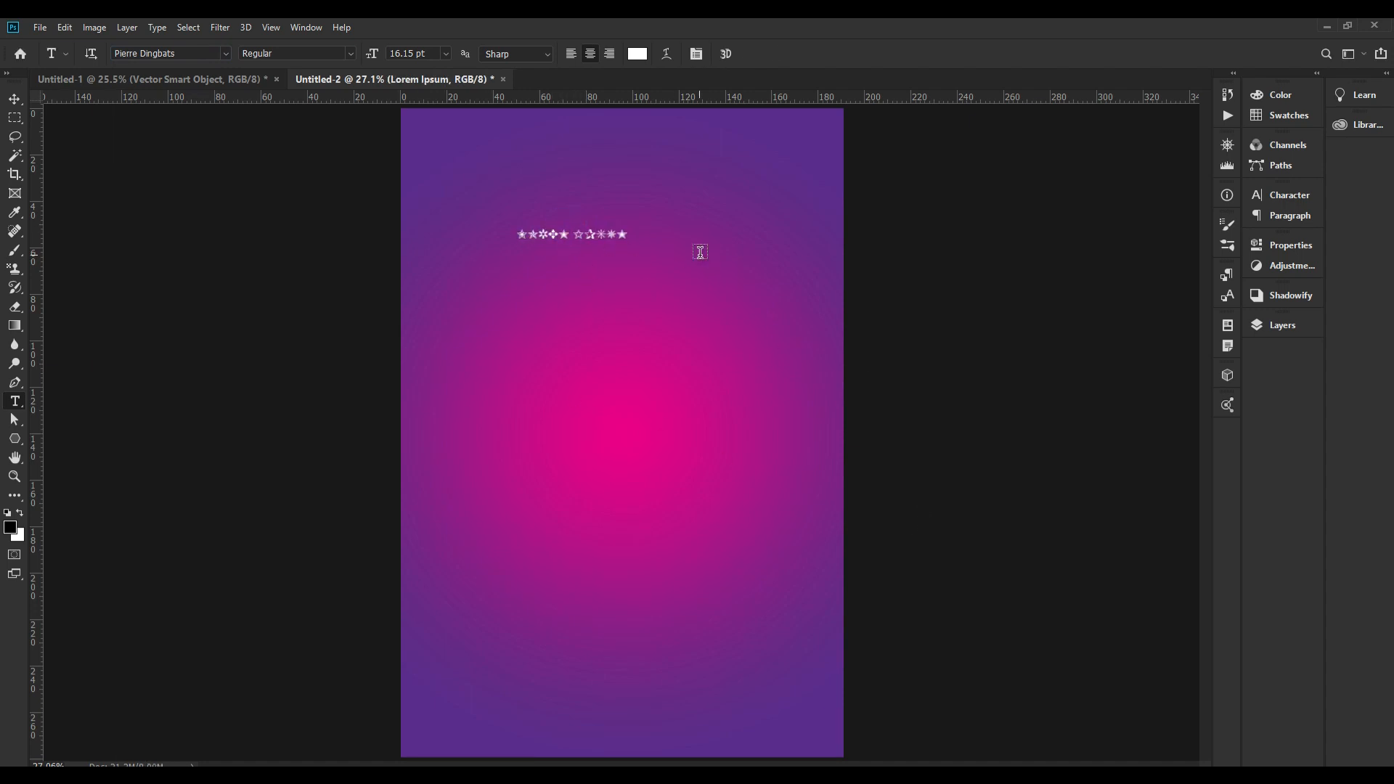
Delete all placeholder characters from the dingbat text line
{"action": "left_click_drag", "start_coordinate": [561, 206], "coordinate": [646, 206]}
{"action": "triple_click", "coordinate": [554, 302]}
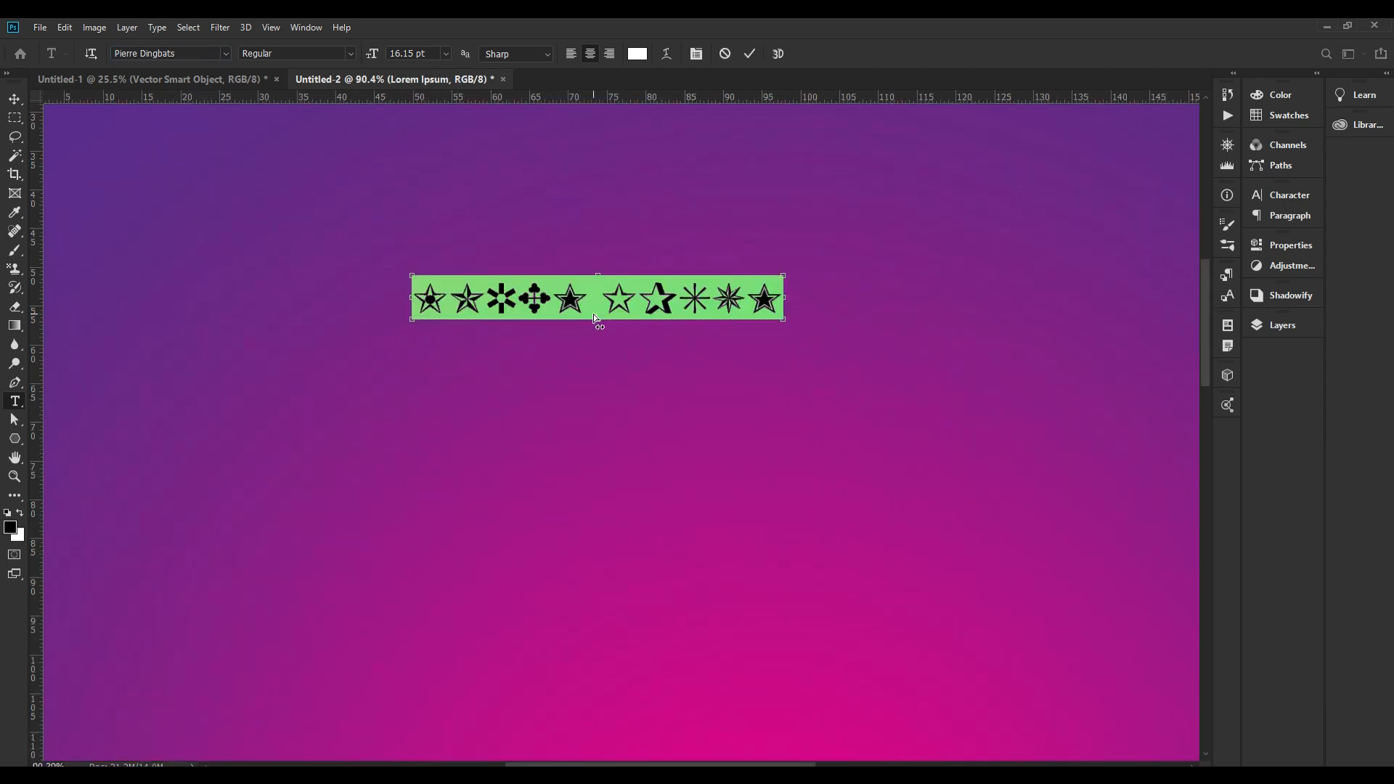
{"action": "key", "text": "BackSpace"}
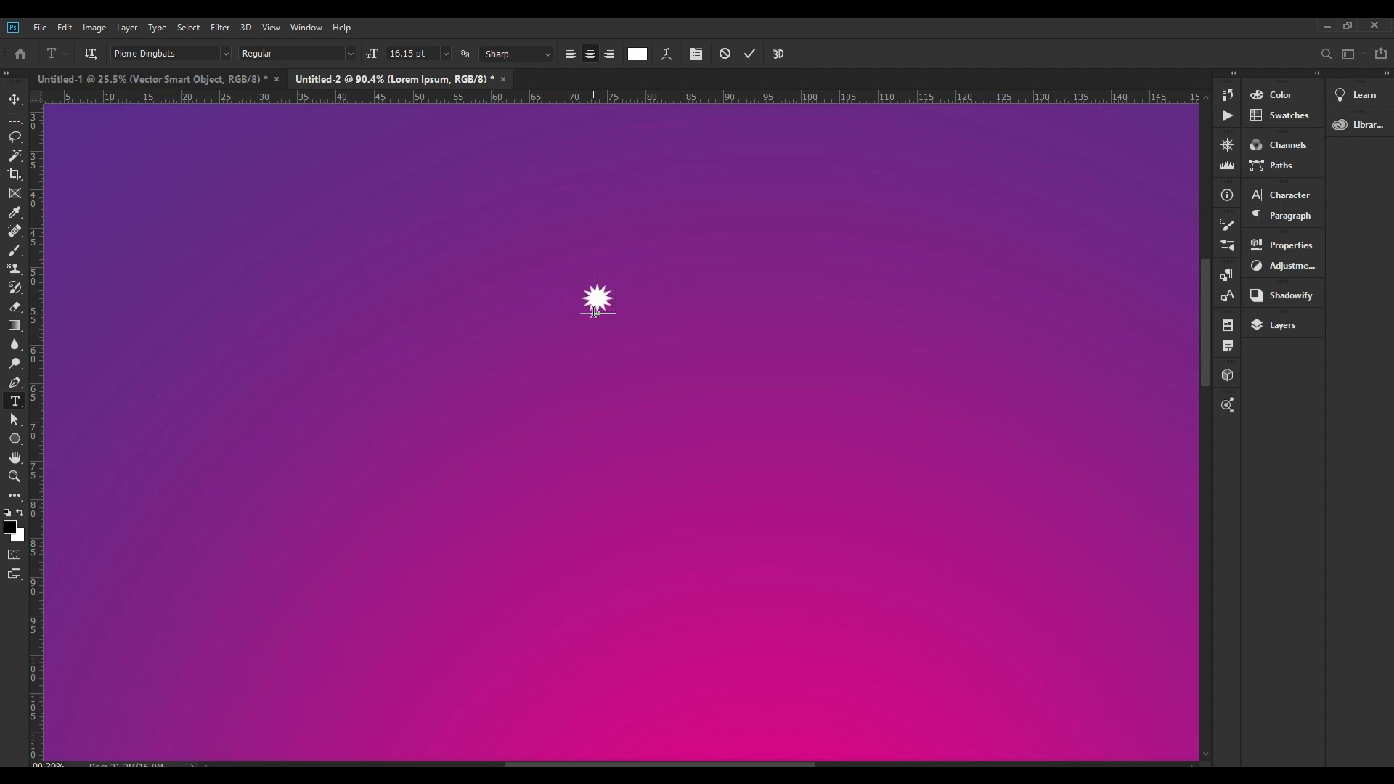
Try out different letters and symbols one after another in the text line to compare their dingbat ornaments
{"action": "type", "text": "I"}
{"action": "key", "text": "BackSpace"}
{"action": "type", "text": "G"}
{"action": "key", "text": "BackSpace"}
{"action": "type", "text": "H"}
{"action": "key", "text": "BackSpace"}
{"action": "type", "text": "J"}
{"action": "key", "text": "BackSpace"}
{"action": "type", "text": "R"}
{"action": "key", "text": "BackSpace"}
{"action": "type", "text": "E"}
{"action": "key", "text": "BackSpace"}
{"action": "type", "text": "D"}
{"action": "key", "text": "BackSpace"}
{"action": "type", "text": "W"}
{"action": "key", "text": "BackSpace"}
{"action": "type", "text": "Q"}
{"action": "key", "text": "BackSpace"}
{"action": "type", "text": "A"}
{"action": "key", "text": "BackSpace"}
{"action": "type", "text": "*"}
{"action": "key", "text": "BackSpace"}
{"action": "type", "text": "("}
{"action": "key", "text": "BackSpace"}
{"action": "type", "text": "T"}
{"action": "key", "text": "BackSpace"}
{"action": "type", "text": "U"}
{"action": "key", "text": "BackSpace"}
{"action": "type", "text": "I"}
{"action": "key", "text": "BackSpace"}
{"action": "type", "text": "O"}
{"action": "key", "text": "BackSpace"}
{"action": "type", "text": "F"}
{"action": "key", "text": "BackSpace"}
{"action": "type", "text": "H"}
{"action": "key", "text": "BackSpace"}
{"action": "type", "text": "J"}
{"action": "key", "text": "BackSpace"}
{"action": "type", "text": "KD"}
{"action": "type", "text": "JH"}
{"action": "key", "text": "BackSpace"}
{"action": "key", "text": "BackSpace"}
{"action": "key", "text": "BackSpace"}
{"action": "type", "text": "T"}
{"action": "key", "text": "BackSpace"}
{"action": "type", "text": "RS"}
{"action": "key", "text": "BackSpace"}
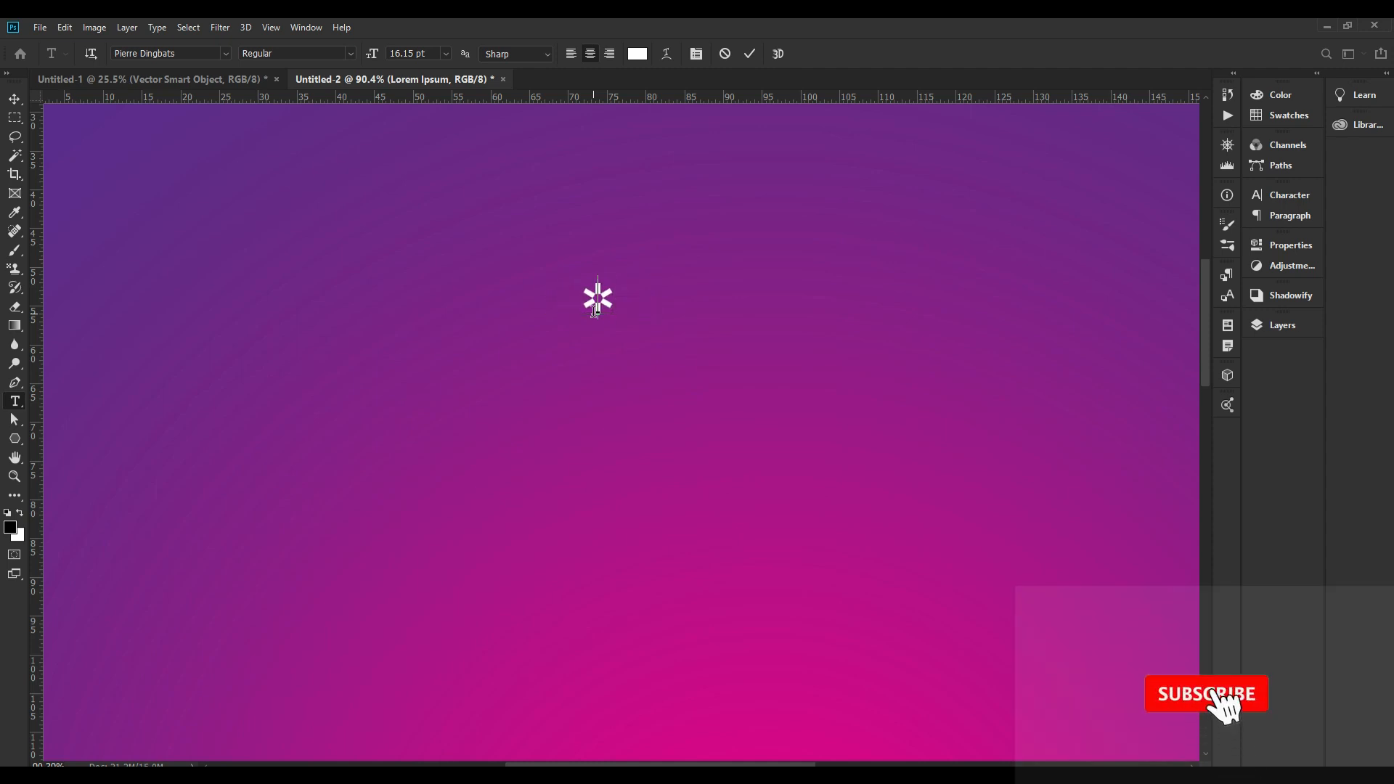
{"action": "key", "text": "BackSpace"}
{"action": "type", "text": "Y"}
{"action": "key", "text": "BackSpace"}
{"action": "type", "text": "IO"}
{"action": "key", "text": "BackSpace"}
{"action": "type", "text": "["}
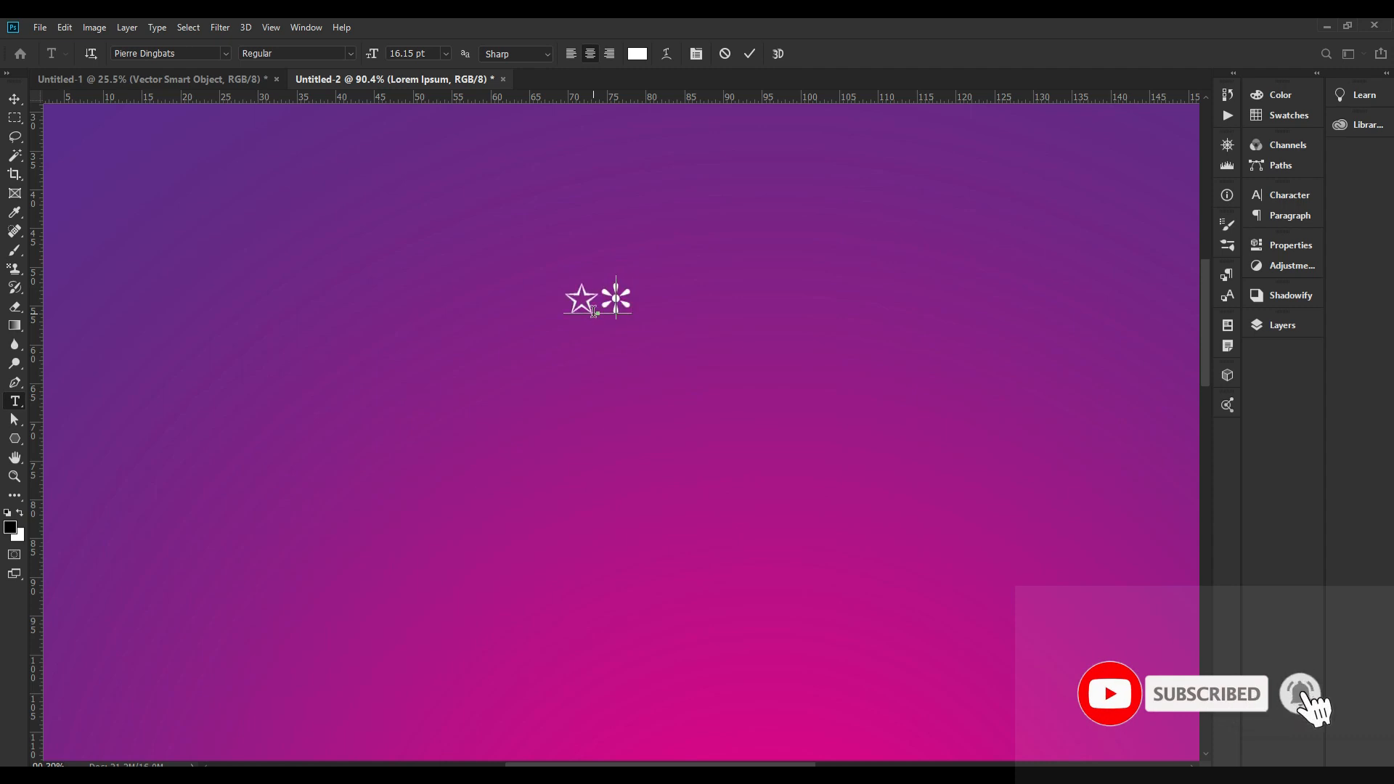
{"action": "key", "text": "BackSpace"}
{"action": "type", "text": "I"}
{"action": "key", "text": "BackSpace"}
{"action": "type", "text": "O"}
{"action": "key", "text": "BackSpace"}
{"action": "type", "text": "P"}
{"action": "key", "text": "BackSpace"}
Enter the [ character as the ornament, delete the extra star before it and commit the text
{"action": "type", "text": "["}
{"action": "key", "text": "Left"}
{"action": "key", "text": "shift+Left"}
{"action": "key", "text": "BackSpace"}
{"action": "key", "text": "ctrl+a"}
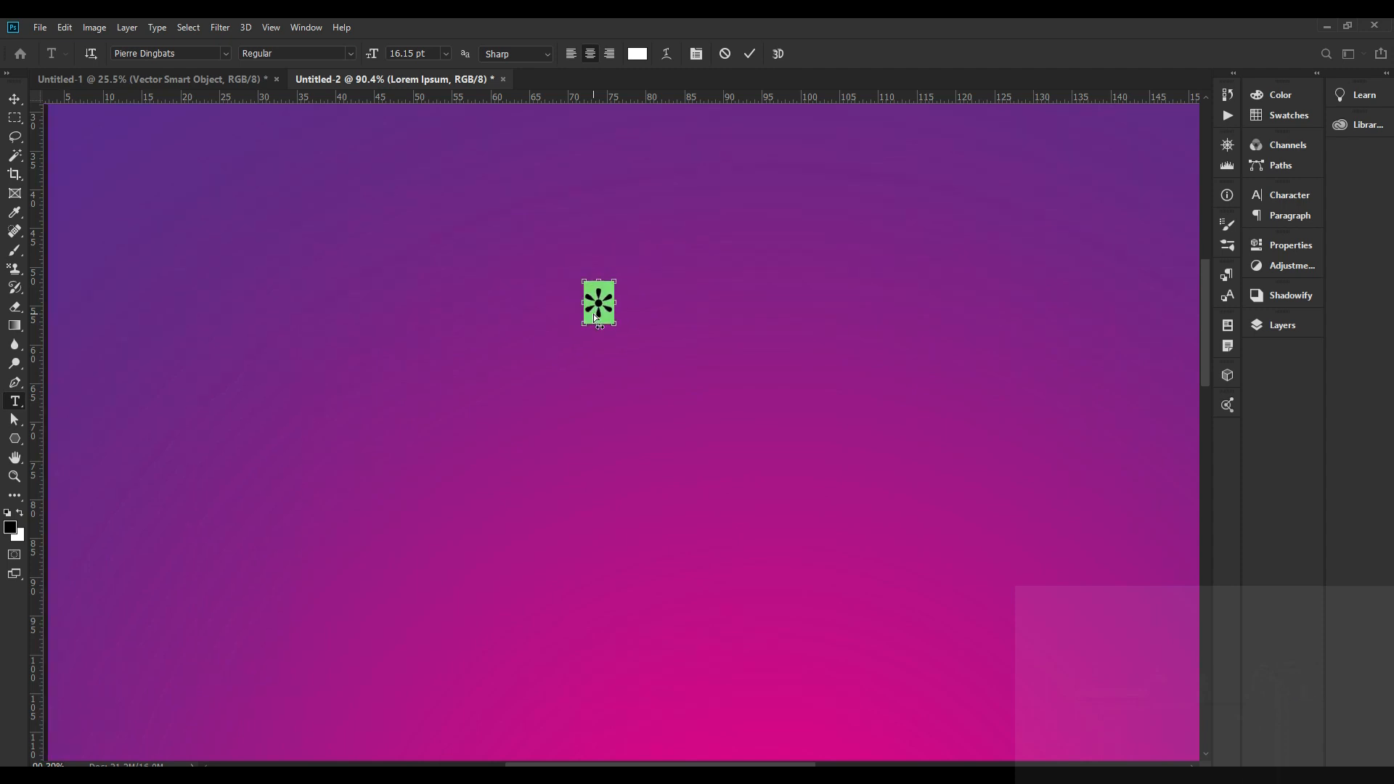
{"action": "key", "text": "ctrl+0"}
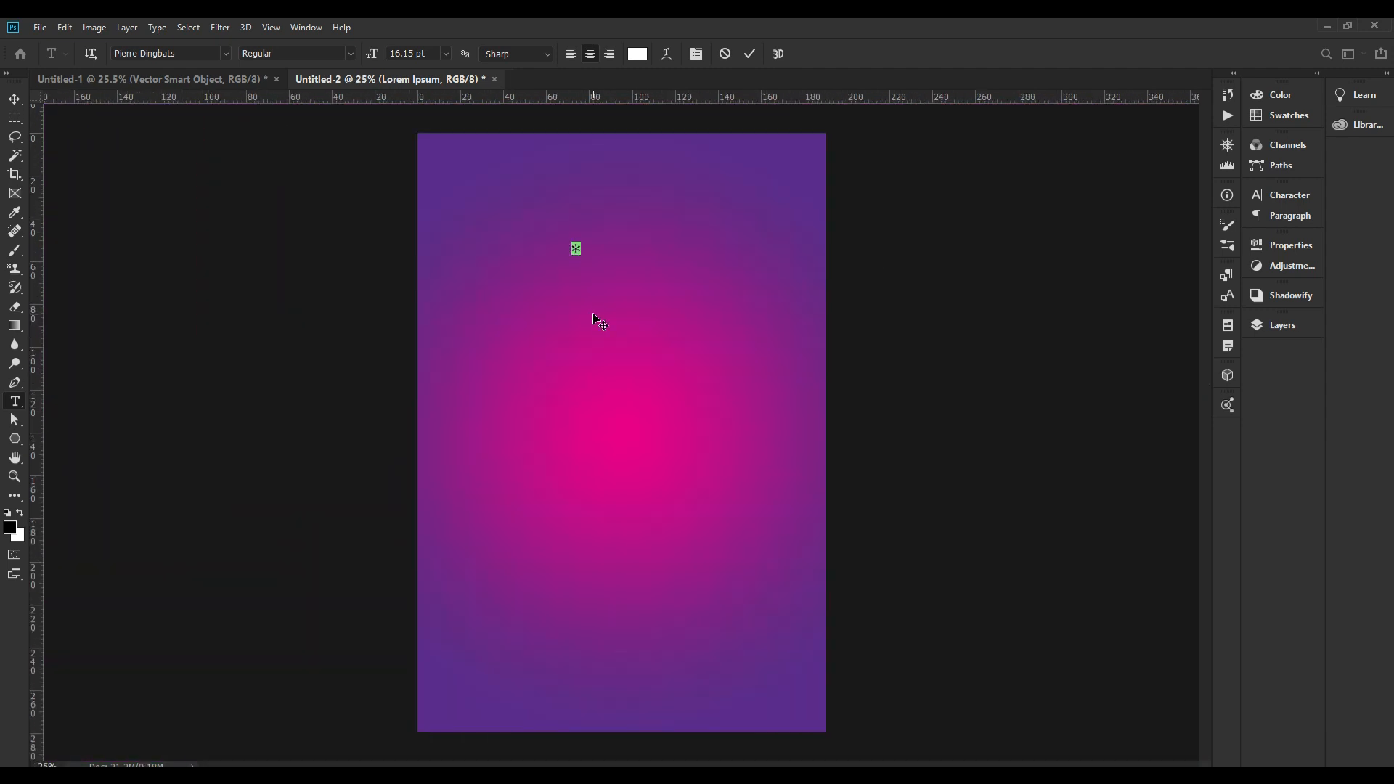
{"action": "key", "text": "ctrl+Return"}
{"action": "left_click_drag", "start_coordinate": [638, 225], "coordinate": [690, 225]}
{"action": "left_click", "coordinate": [540, 279]}
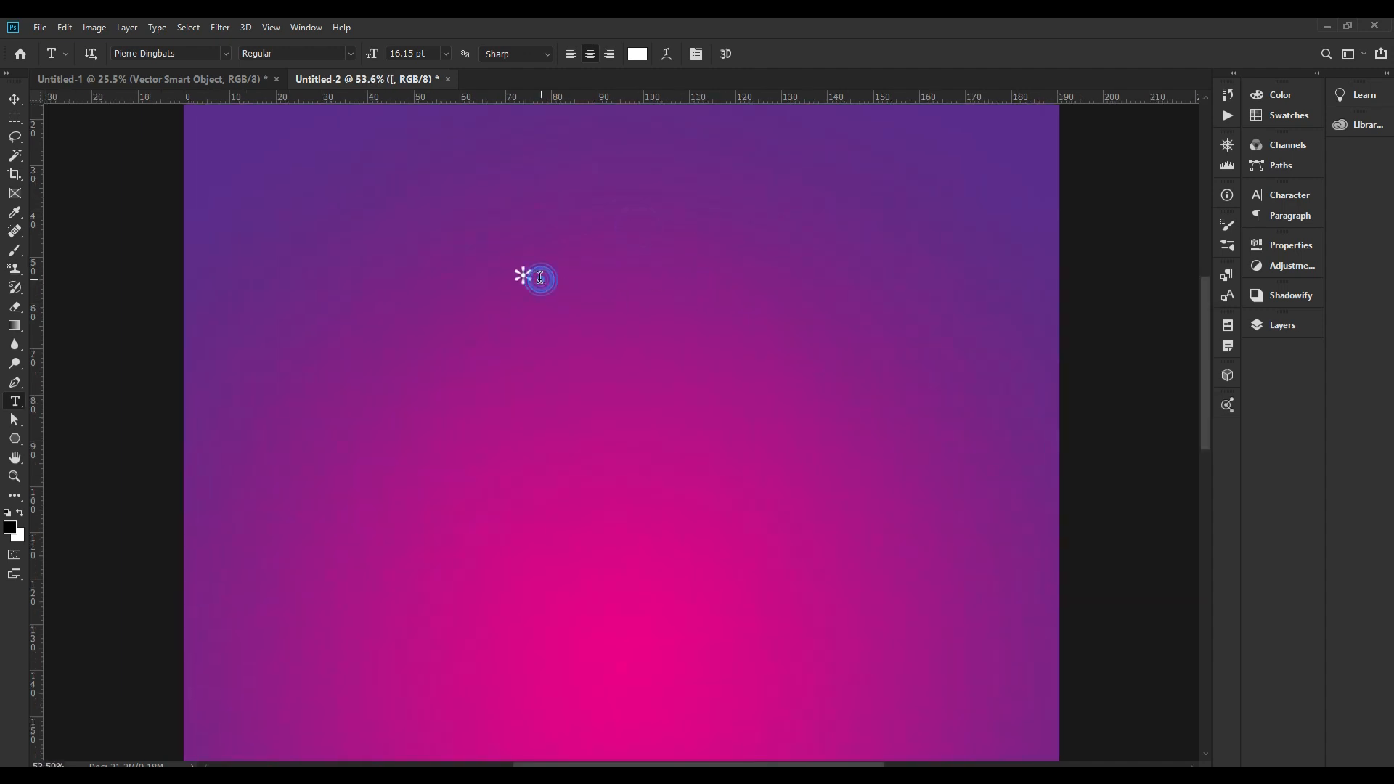
{"action": "key", "text": "ctrl+Return"}
{"action": "key", "text": "Return"}
{"action": "key", "text": "BackSpace"}
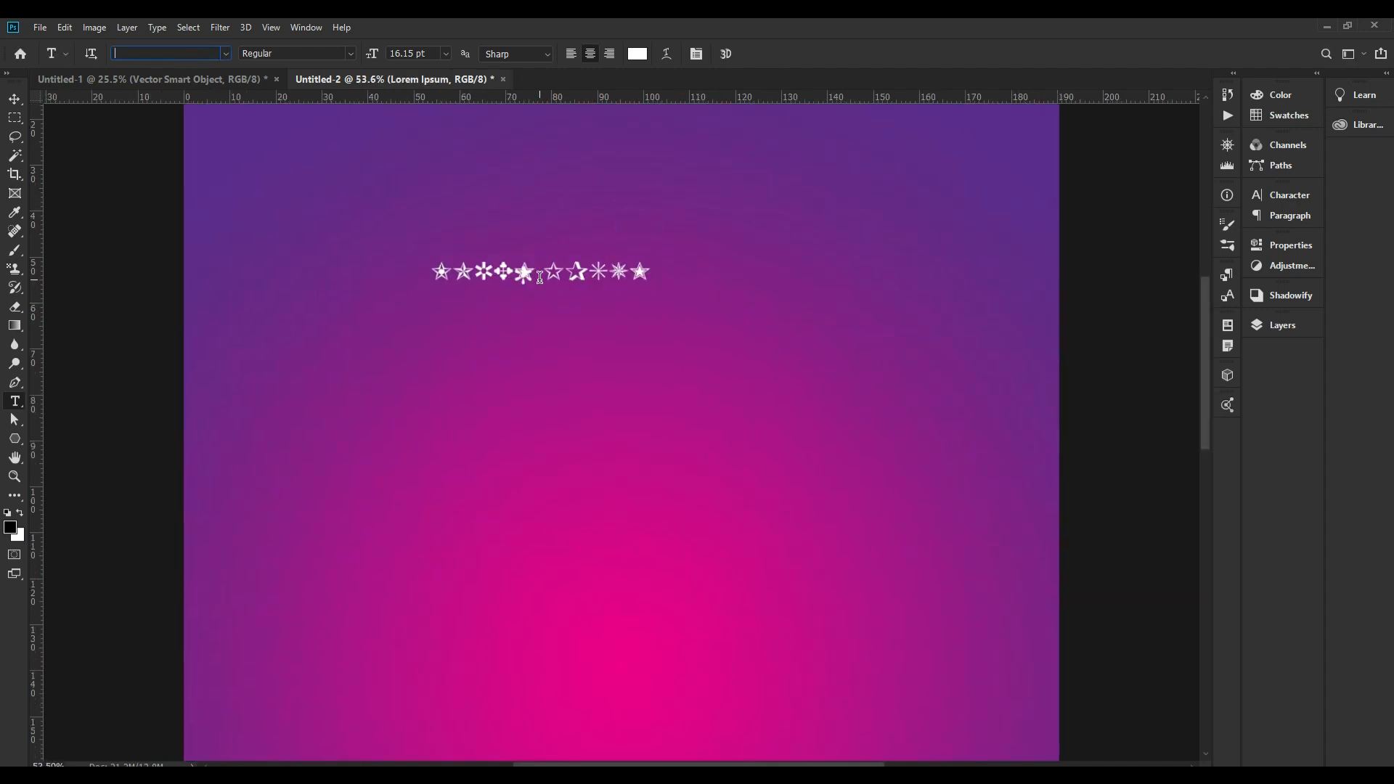
{"action": "key", "text": "Escape"}
{"action": "triple_click", "coordinate": [611, 266]}
{"action": "key", "text": "BackSpace"}
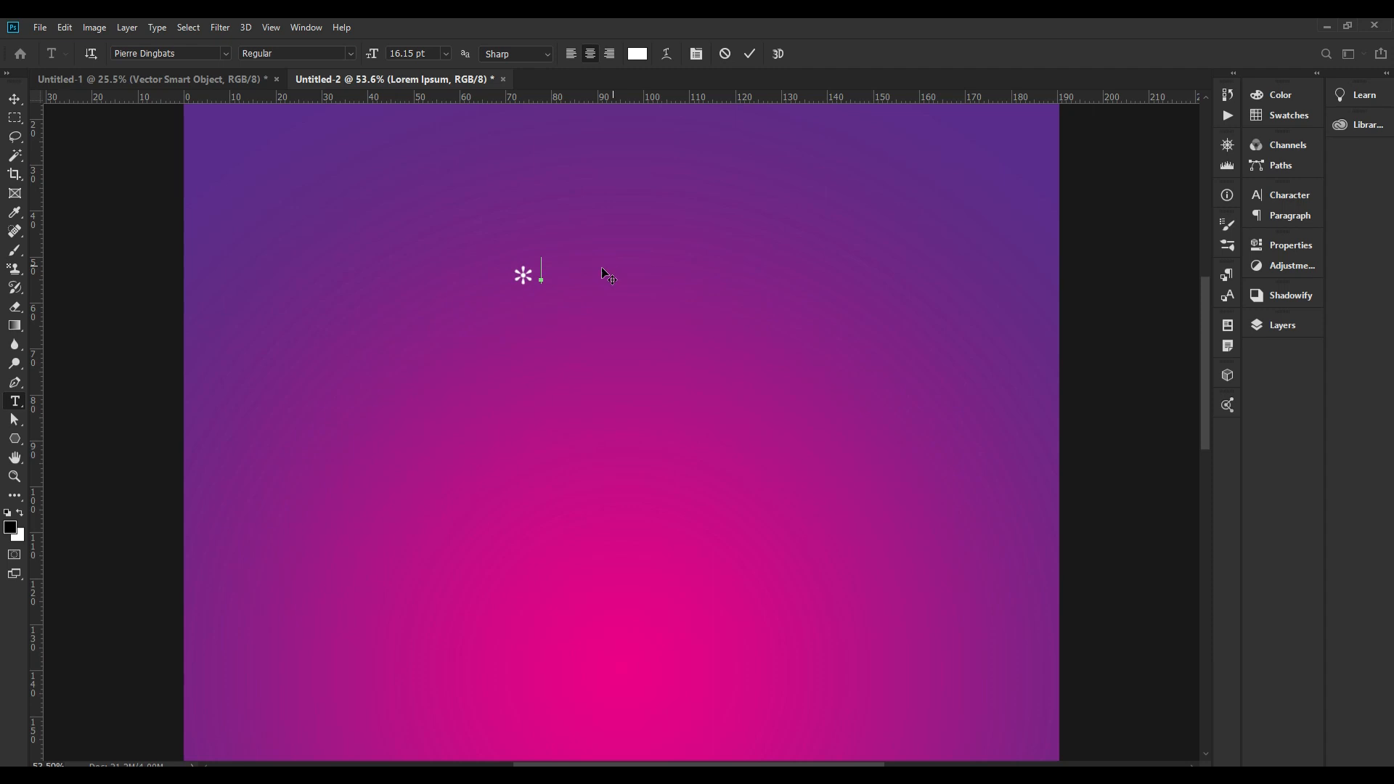
{"action": "key", "text": "ctrl+Return"}
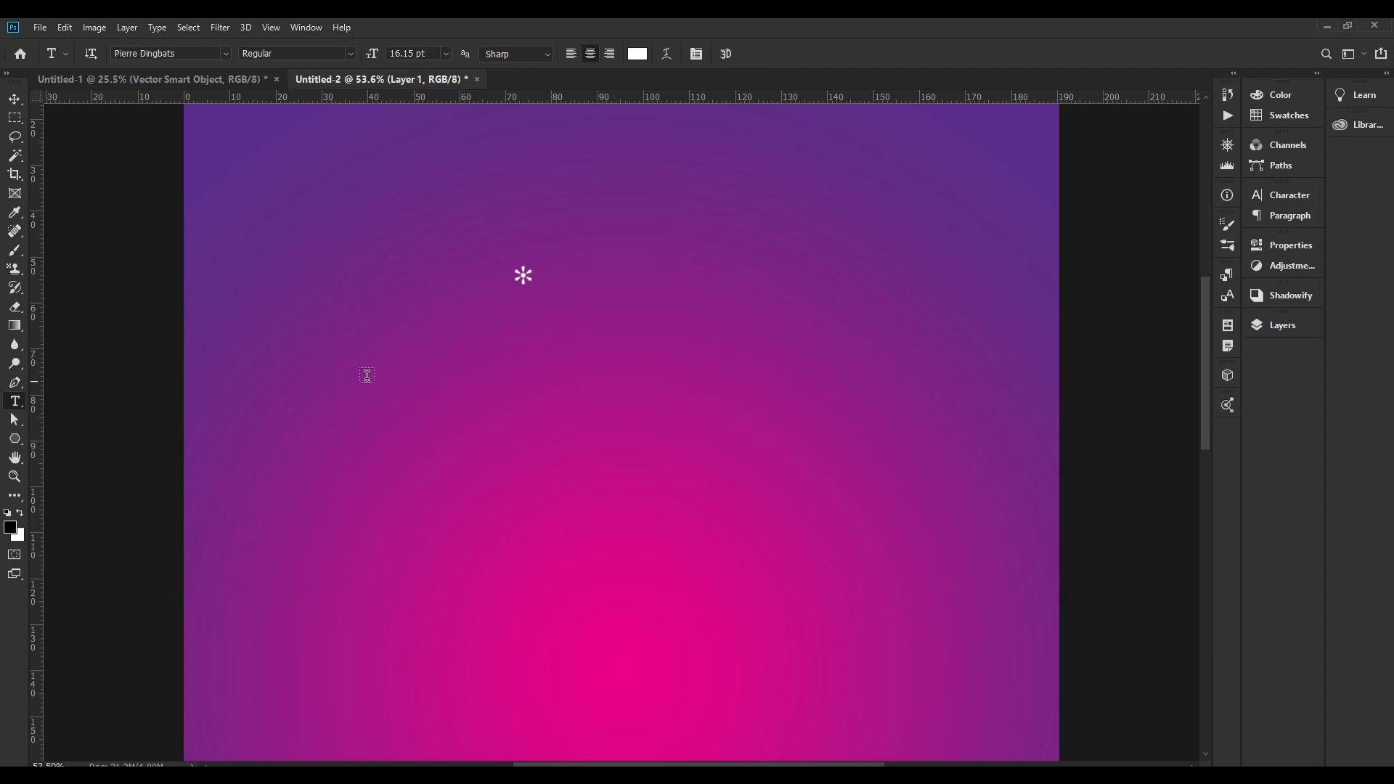
Replace the ornament with the letters A to S and further characters to compare their dingbat shapes
{"action": "double_click", "coordinate": [523, 275]}
{"action": "type", "text": "ABCD"}
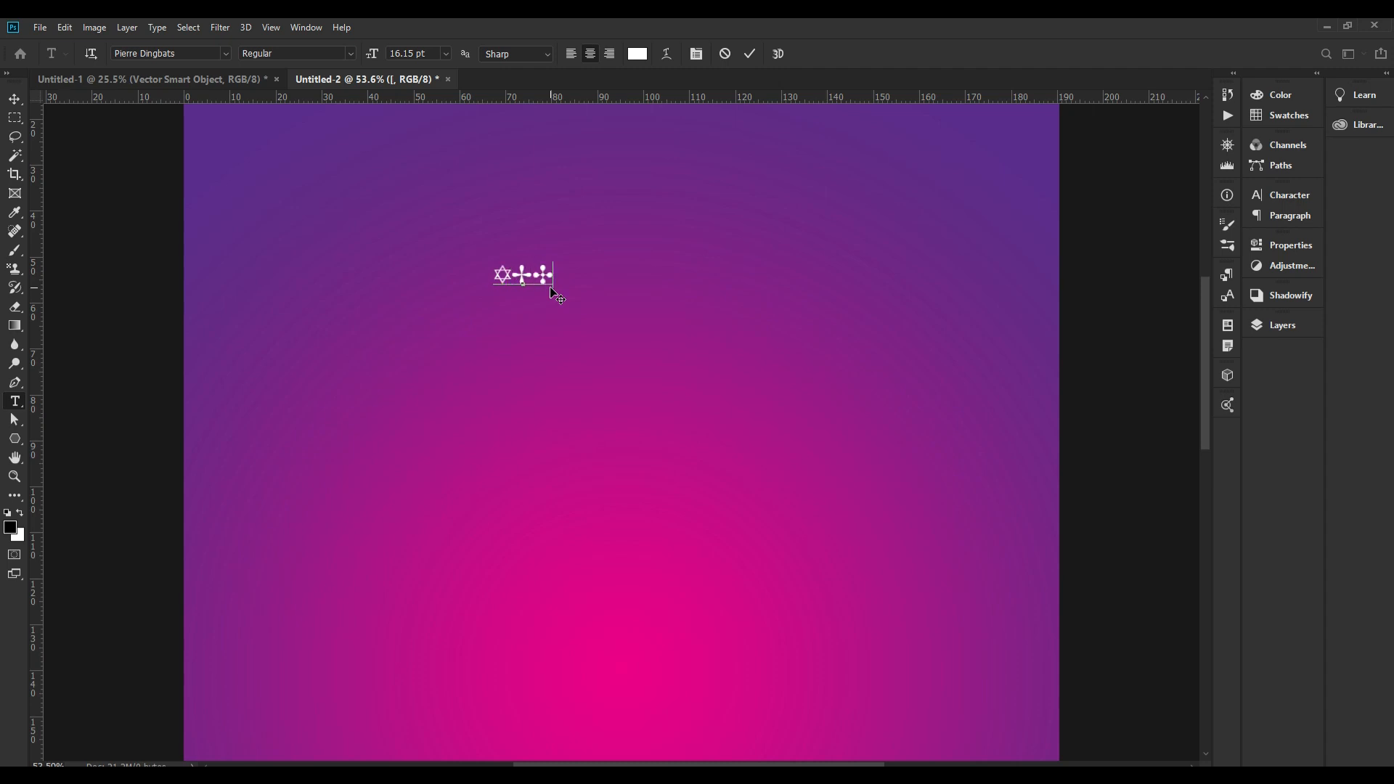
{"action": "type", "text": "EFGHIJKLMNOPQRS"}
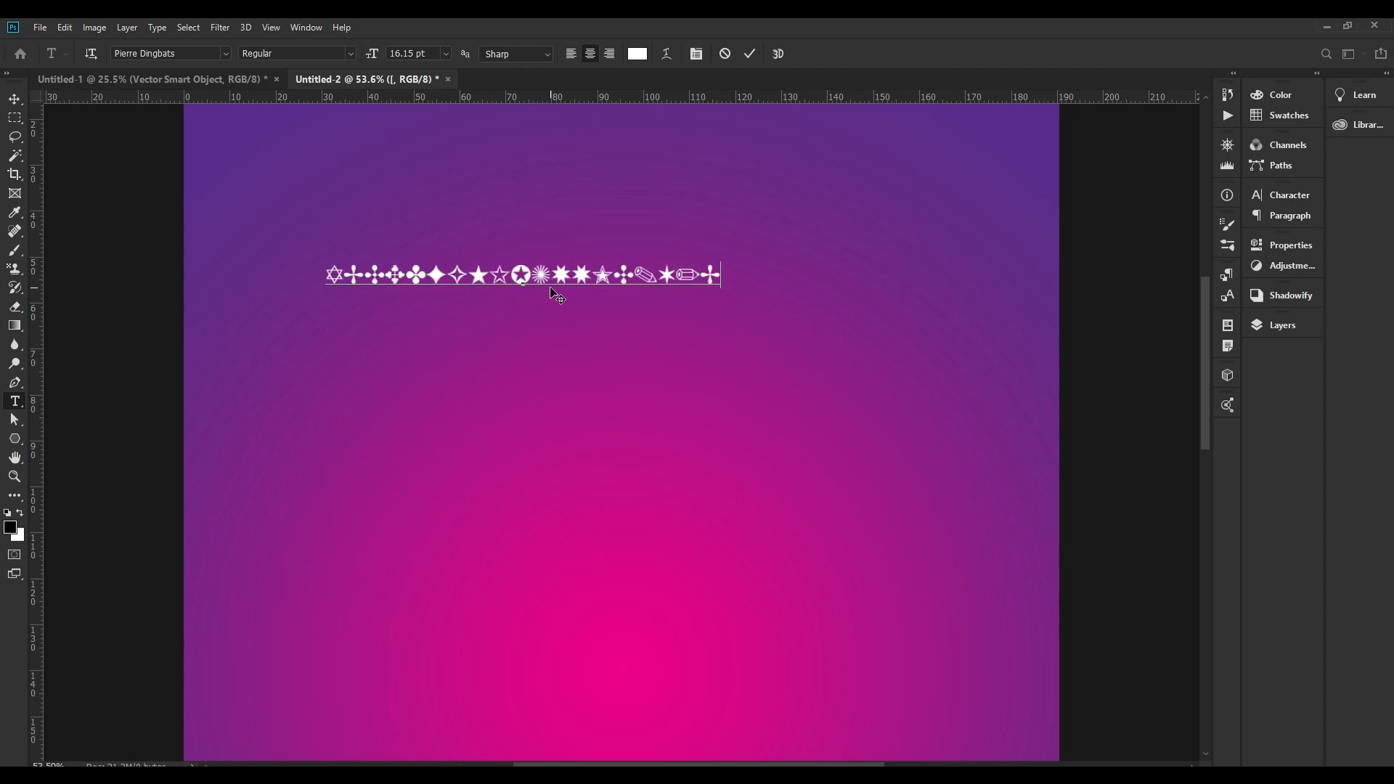
{"action": "type", "text": "/B ;GRTOPIDU"}
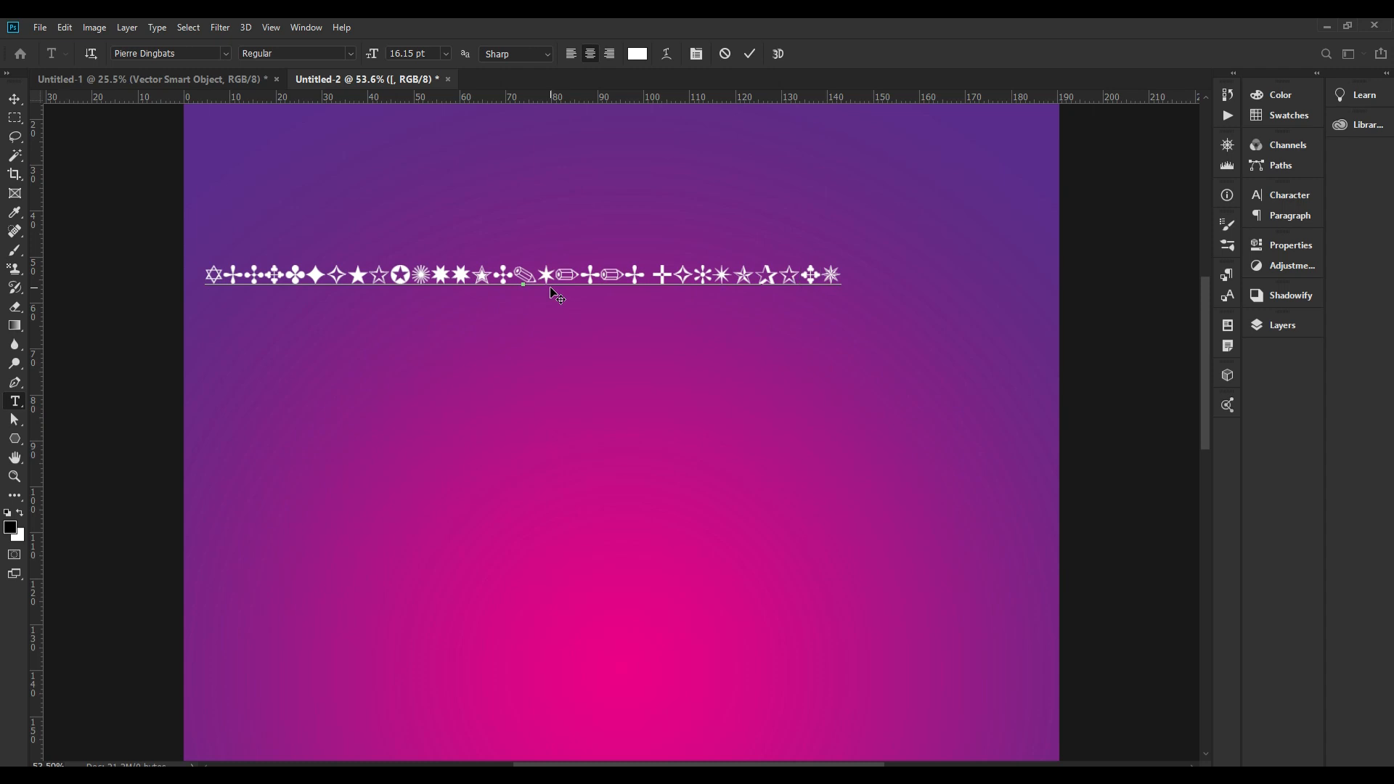
Clear the trial characters, enter D as the only ornament and commit the text
{"action": "key", "text": "shift+Home"}
{"action": "key", "text": "BackSpace"}
{"action": "key", "text": "BackSpace"}
{"action": "key", "text": "BackSpace"}
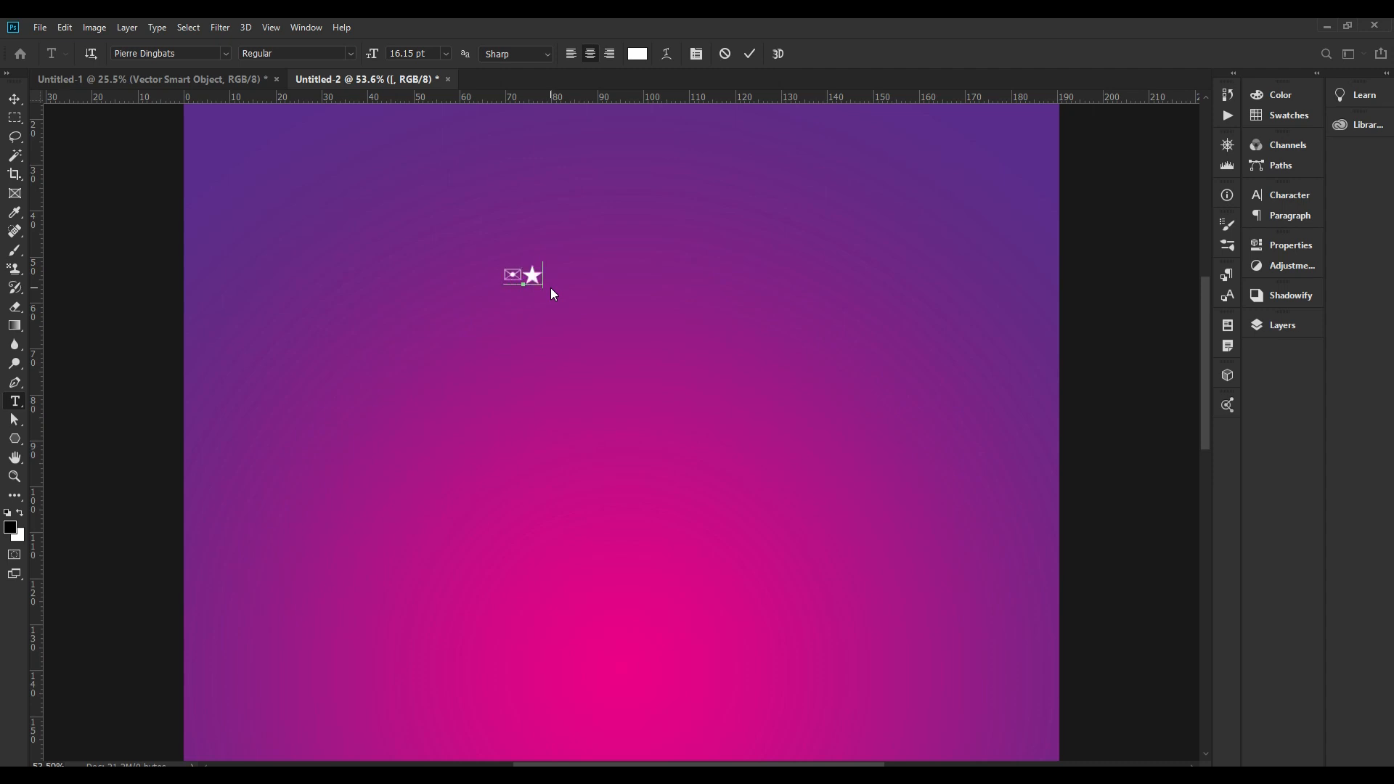
{"action": "key", "text": "BackSpace"}
{"action": "type", "text": "D"}
{"action": "key", "text": "ctrl+Return"}
Extend the D ornament into a row of 24 by adding more D characters and pasting copies of them
{"action": "key", "text": "v"}
{"action": "key", "text": "ctrl+plus"}
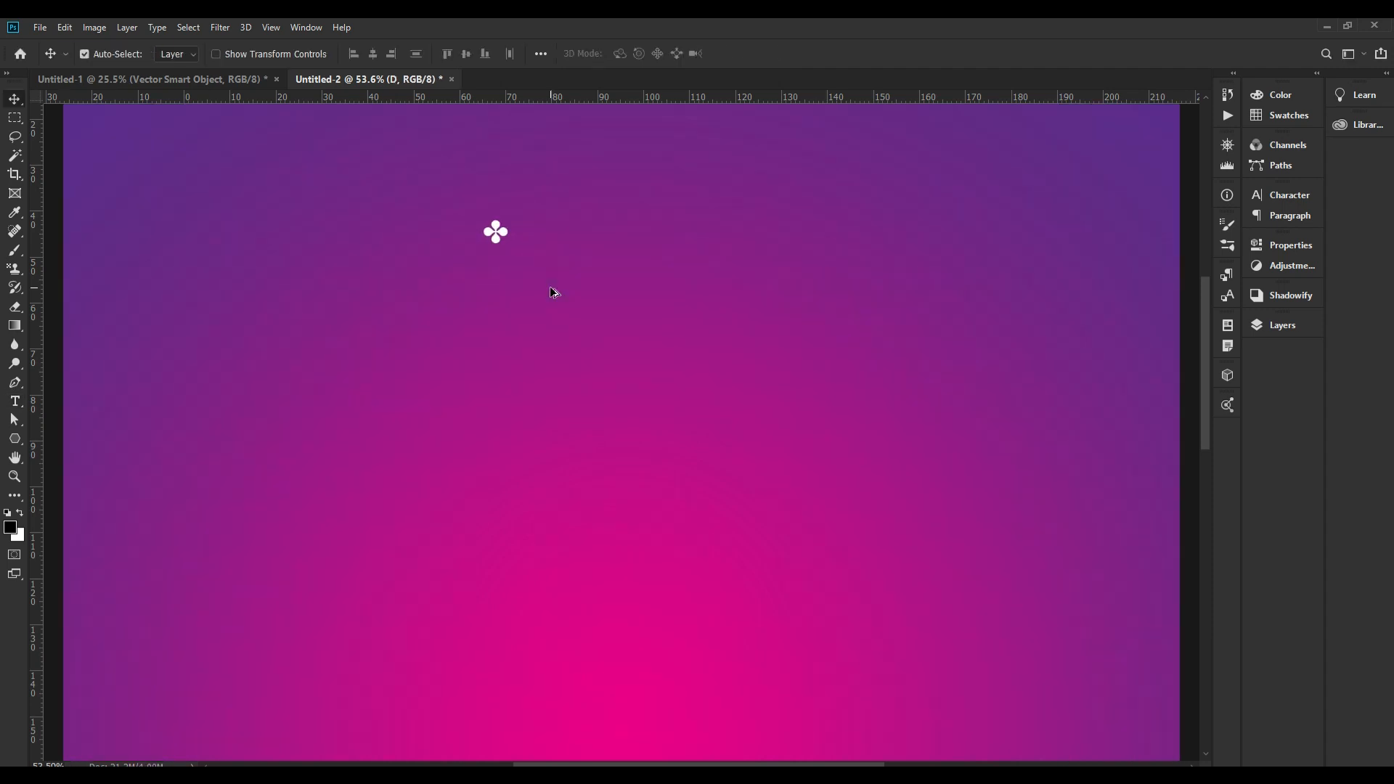
{"action": "key", "text": "t"}
{"action": "left_click_drag", "start_coordinate": [457, 231], "coordinate": [416, 227]}
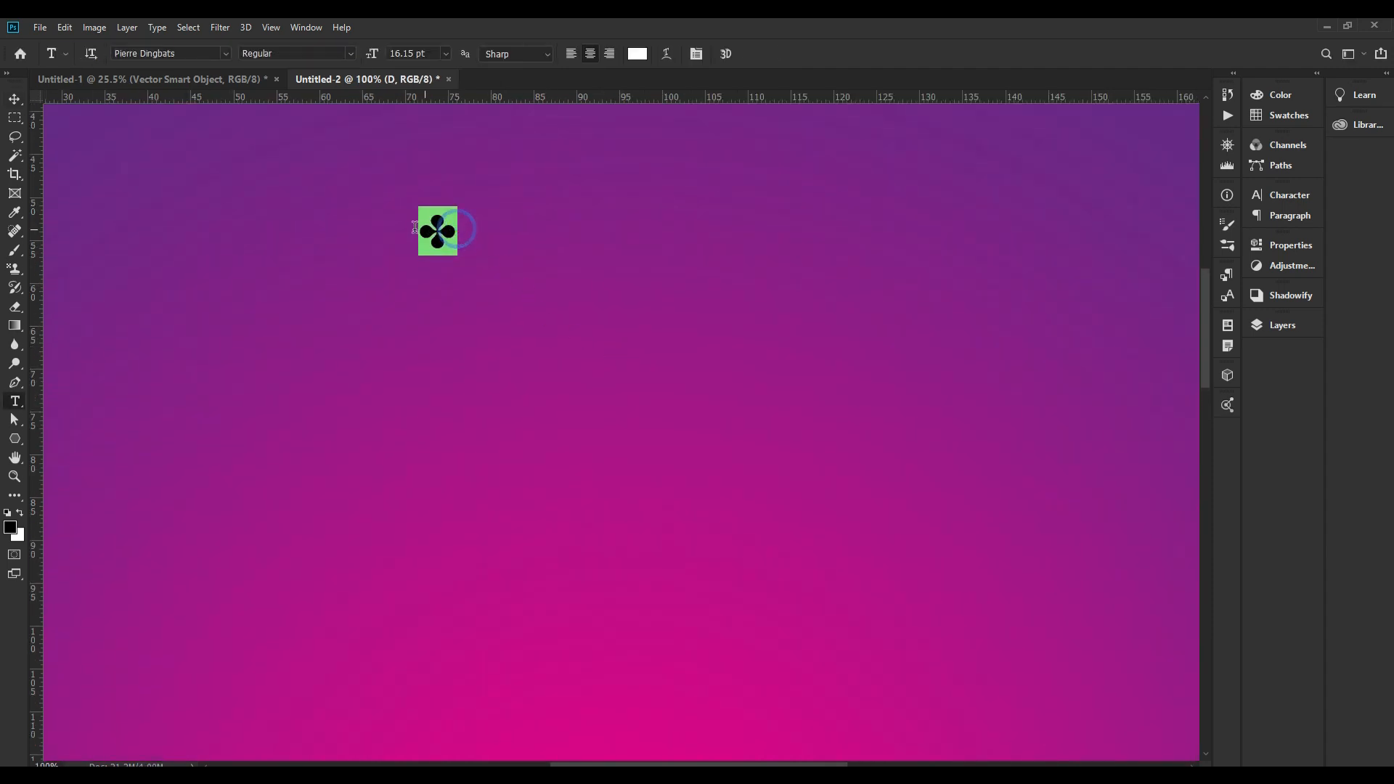
{"action": "left_click", "coordinate": [473, 231]}
{"action": "type", "text": "DDDDDDD"}
{"action": "key", "text": "ctrl+a"}
{"action": "type", "text": "D"}
{"action": "key", "text": "ctrl+z"}
{"action": "left_click", "coordinate": [607, 231]}
{"action": "key", "text": "ctrl+v"}
{"action": "key", "text": "ctrl+v"}
Select all characters of the ornament row and widen their tracking
{"action": "key", "text": "ctrl+minus"}
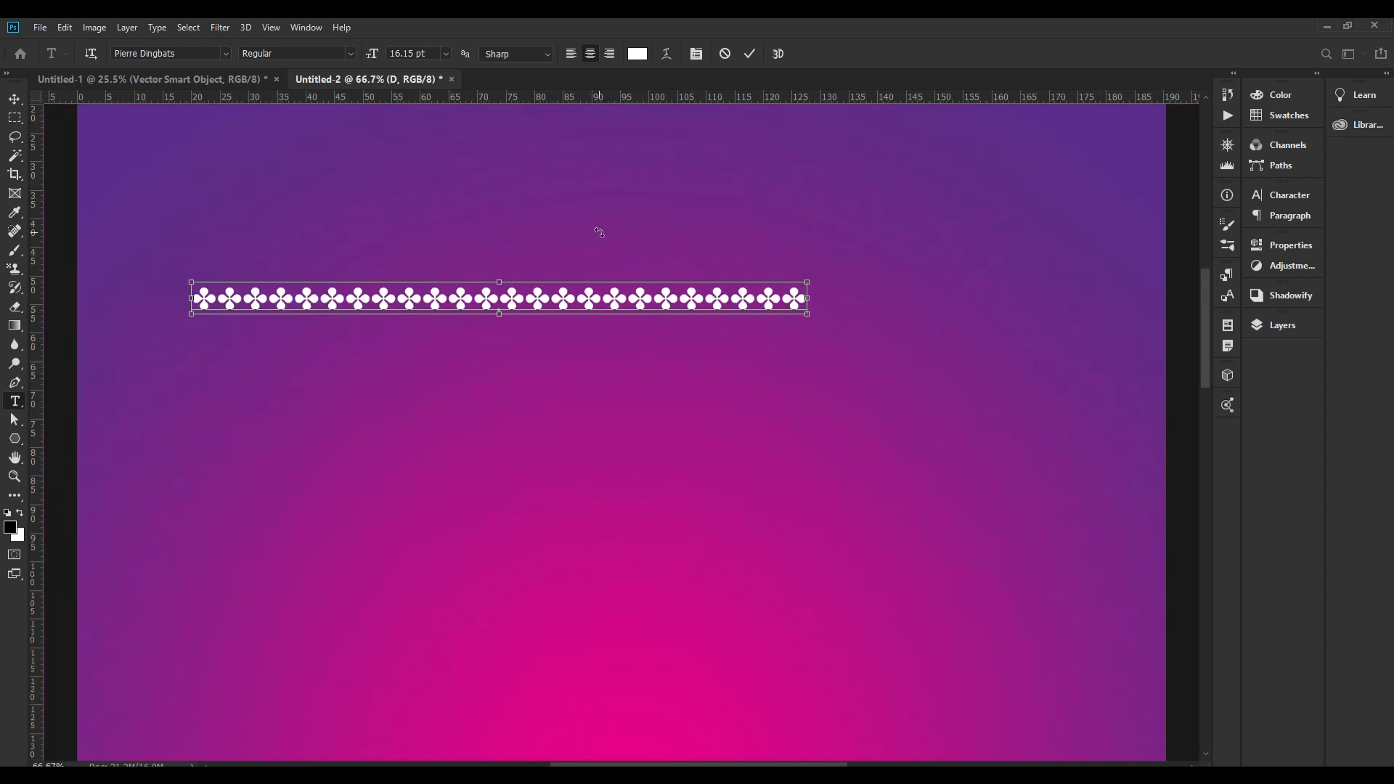
{"action": "key", "text": "ctrl+minus"}
{"action": "key", "text": "ctrl+minus"}
{"action": "key", "text": "ctrl+minus"}
{"action": "key", "text": "ctrl+a"}
{"action": "key", "text": "alt+Right"}
{"action": "key", "text": "alt+Right"}
{"action": "key", "text": "alt+Right"}
{"action": "key", "text": "alt+Right"}
{"action": "key", "text": "alt+Right"}
{"action": "key", "text": "alt+Right"}
{"action": "key", "text": "alt+Right"}
{"action": "key", "text": "alt+Right"}
{"action": "key", "text": "alt+Right"}
{"action": "key", "text": "alt+Right"}
{"action": "key", "text": "alt+Right"}
{"action": "key", "text": "alt+Right"}
Paste further copies of the ornaments at the end of the row until it spans beyond the canvas width
{"action": "key", "text": "Right"}
{"action": "key", "text": "ctrl+v"}
{"action": "key", "text": "ctrl+v"}
{"action": "key", "text": "ctrl+v"}
{"action": "key", "text": "ctrl+v"}
{"action": "key", "text": "ctrl+minus"}
{"action": "key", "text": "ctrl+minus"}
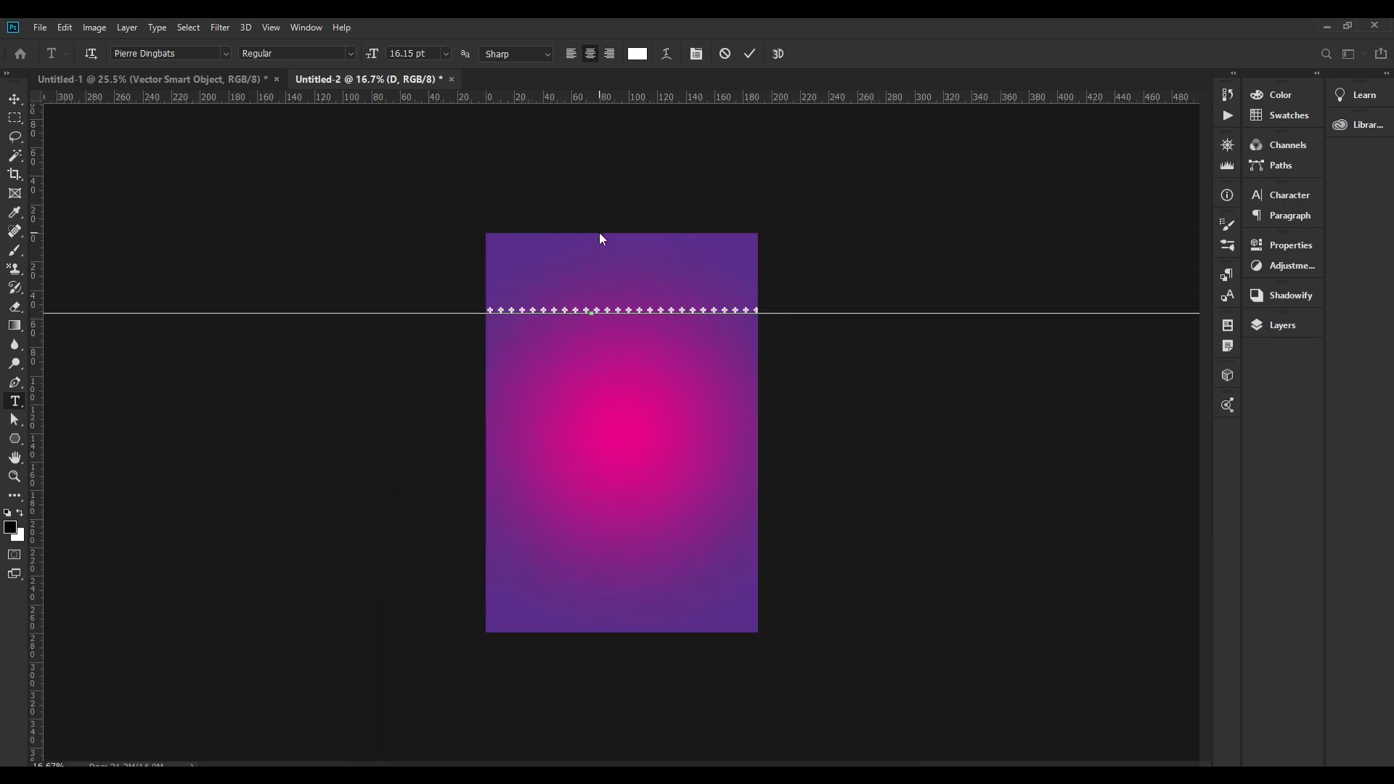
Undo the last paste and delete surplus ornaments from the end of the row
{"action": "key", "text": "ctrl+z"}
{"action": "key", "text": "shift+Left"}
{"action": "key", "text": "shift+Left"}
{"action": "key", "text": "shift+Left"}
{"action": "key", "text": "shift+Left"}
{"action": "key", "text": "shift+Left"}
{"action": "key", "text": "shift+Left"}
{"action": "key", "text": "shift+Left"}
{"action": "key", "text": "shift+Left"}
{"action": "key", "text": "shift+Left"}
{"action": "key", "text": "shift+Left"}
{"action": "key", "text": "shift+Left"}
{"action": "key", "text": "shift+Left"}
{"action": "key", "text": "shift+Left"}
{"action": "key", "text": "shift+Left"}
{"action": "key", "text": "shift+Left"}
{"action": "key", "text": "BackSpace"}
{"action": "left_click", "coordinate": [803, 293]}
{"action": "left_click", "coordinate": [804, 293]}
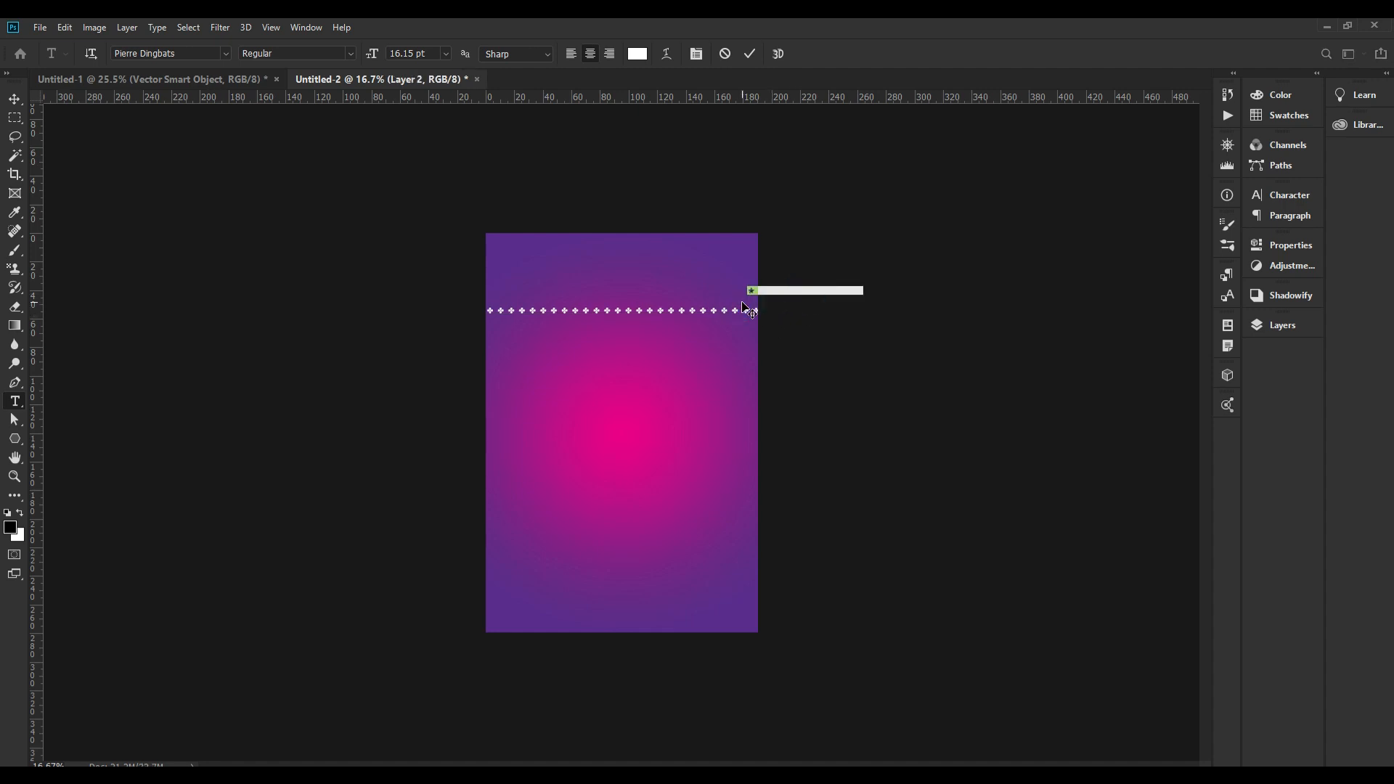
{"action": "key", "text": "Escape"}
{"action": "left_click", "coordinate": [764, 316]}
{"action": "key", "text": "Escape"}
{"action": "left_click", "coordinate": [732, 312]}
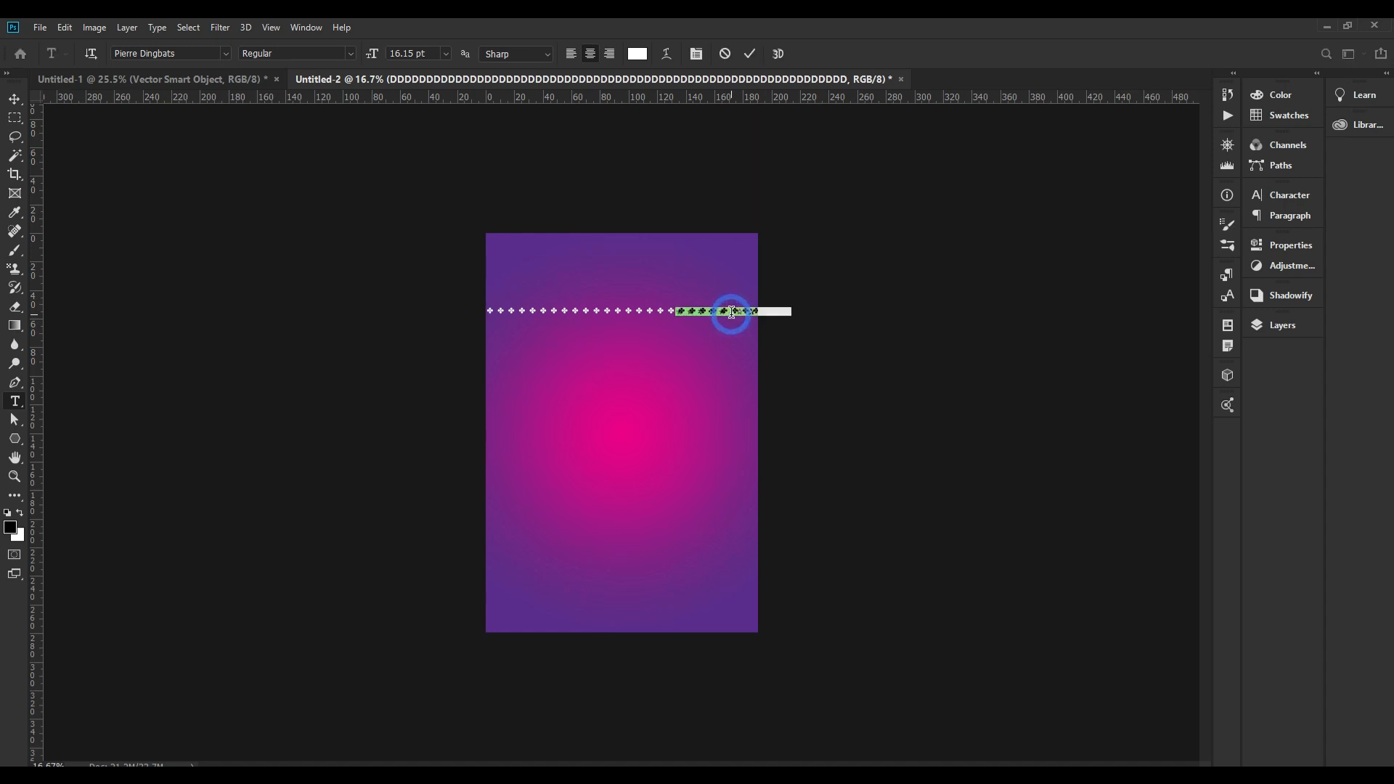
{"action": "key", "text": "Escape"}
Show the ornament row's transform bounds to examine how far it extends beyond the canvas
{"action": "key", "text": "v"}
{"action": "key", "text": "ctrl+a"}
{"action": "key", "text": "ctrl+d"}
{"action": "key", "text": "ctrl+minus"}
{"action": "key", "text": "ctrl+t"}
{"action": "key", "text": "Return"}
{"action": "left_click", "coordinate": [690, 338], "text": "ctrl"}
{"action": "key", "text": "ctrl+t"}
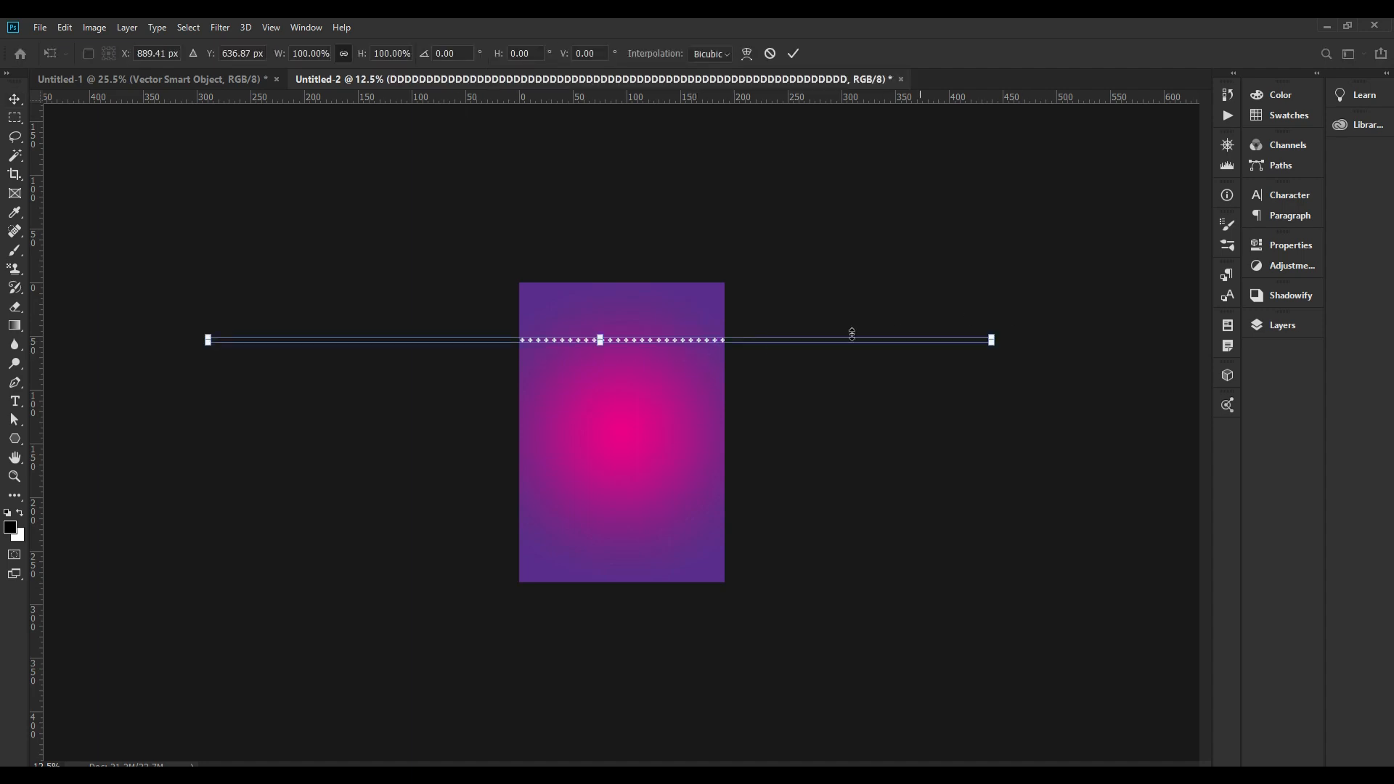
{"action": "key", "text": "Return"}
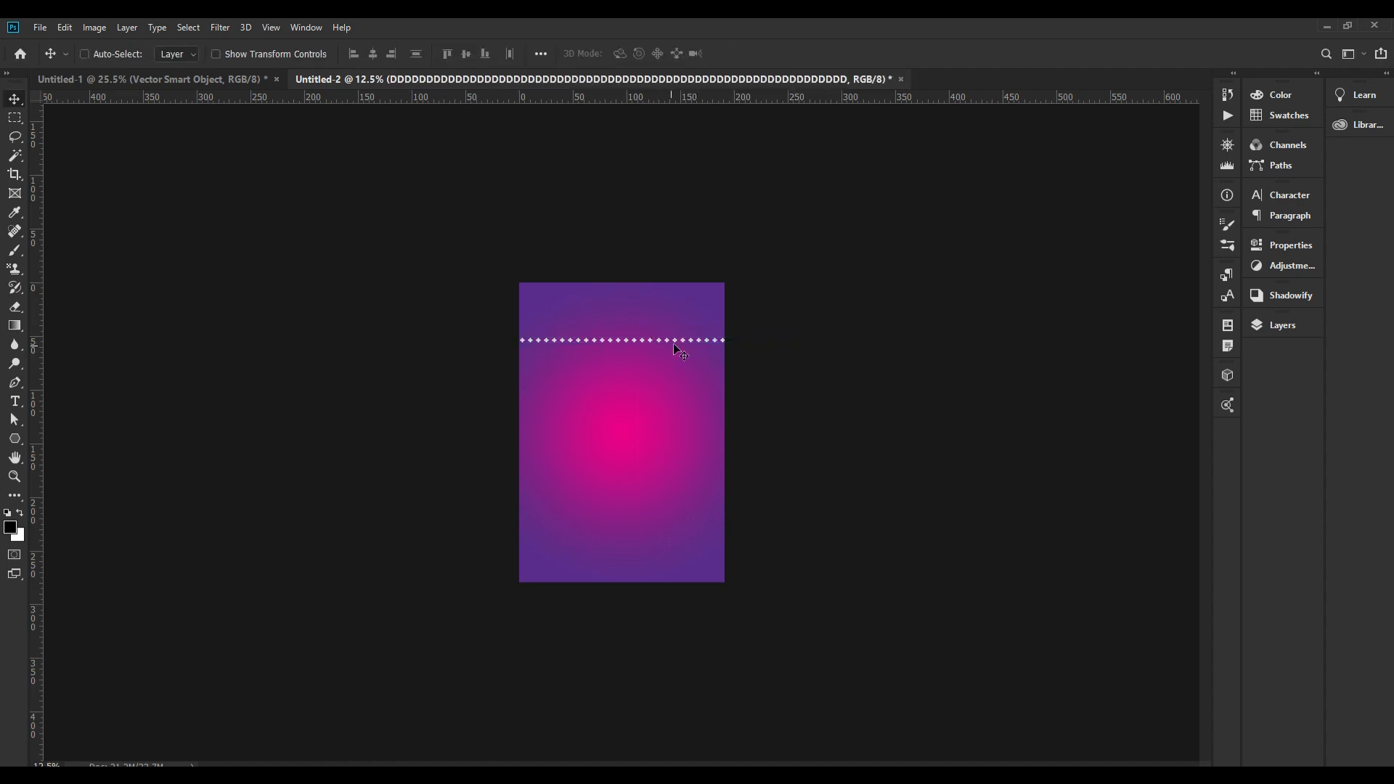
Delete the ornament characters that run past the canvas's right edge and commit the text row
{"action": "scroll", "coordinate": [747, 338], "scroll_direction": "up", "scroll_amount": 1}
{"action": "key", "text": "t"}
{"action": "left_click", "coordinate": [720, 328]}
{"action": "key", "text": "shift+End"}
{"action": "key", "text": "BackSpace"}
{"action": "key", "text": "ctrl+Return"}
{"action": "key", "text": "v"}
{"action": "key", "text": "ctrl+t"}
{"action": "right_click", "coordinate": [646, 325]}
{"action": "left_click", "coordinate": [898, 469]}
{"action": "left_click", "coordinate": [895, 469]}
Duplicate the ornament row directly below the original, shifted sideways so the ornaments are staggered
{"action": "scroll", "coordinate": [681, 351], "scroll_direction": "up", "scroll_amount": 2}
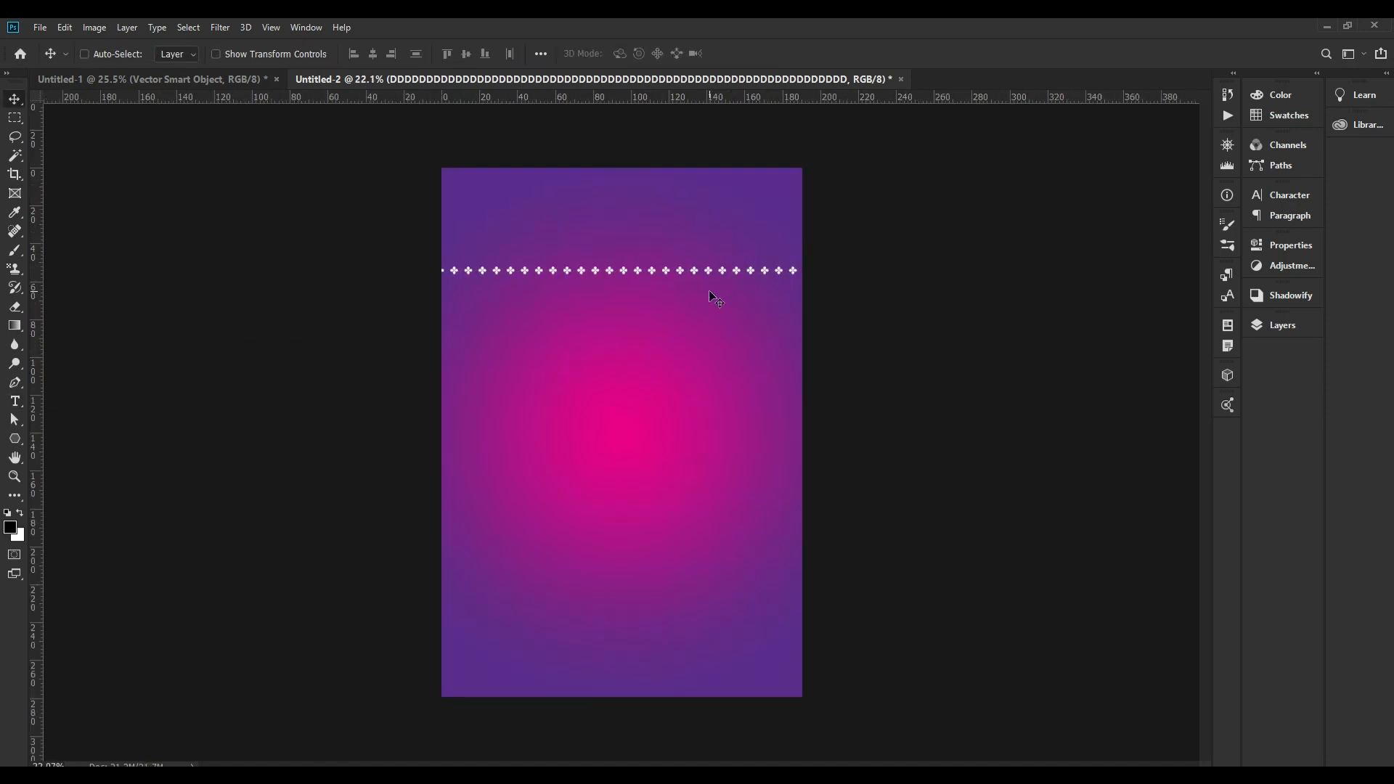
{"action": "left_click_drag", "start_coordinate": [678, 271], "coordinate": [701, 313]}
{"action": "key", "text": "ctrl+z"}
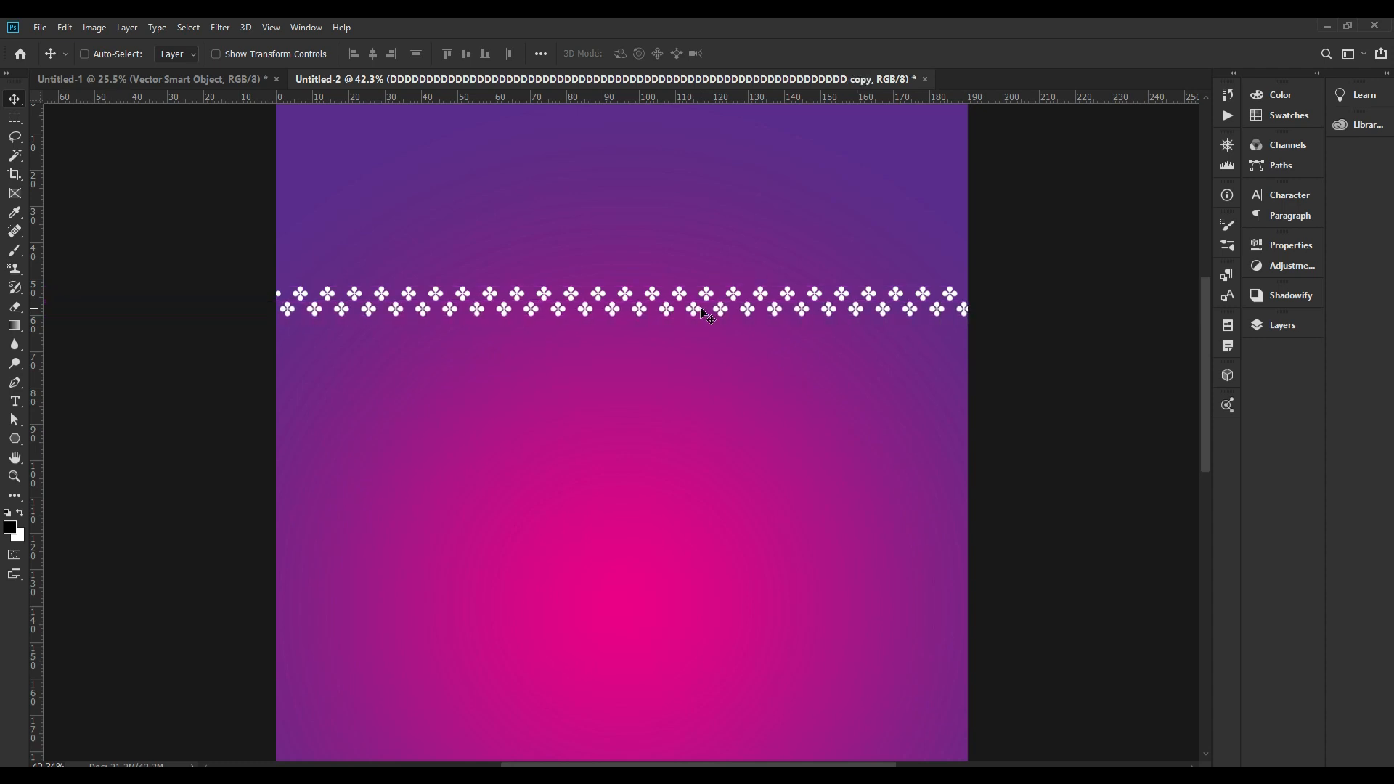
Select both ornament rows and duplicate them directly below, continuing the staggered pattern
{"action": "right_click", "coordinate": [732, 293]}
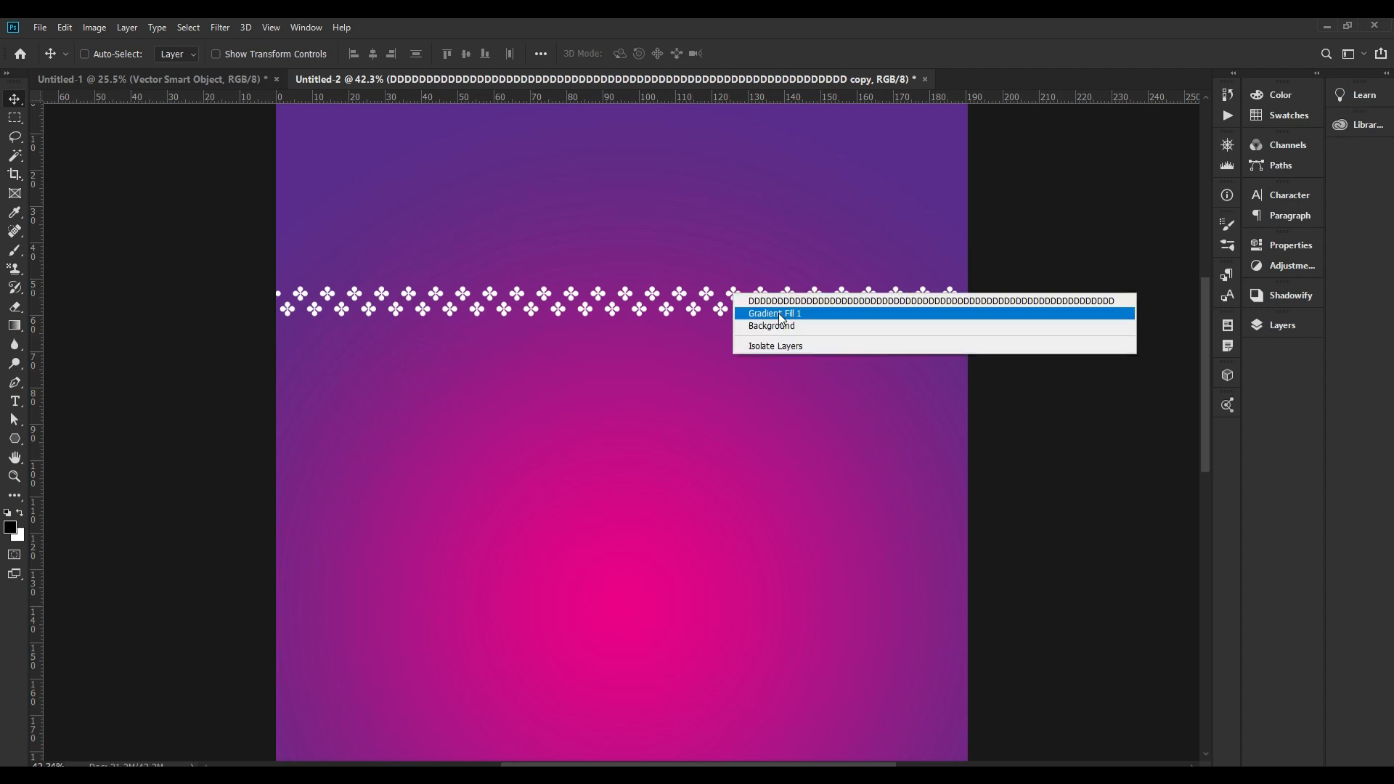
{"action": "left_click", "coordinate": [776, 302], "text": "shift"}
{"action": "left_click_drag", "start_coordinate": [708, 304], "coordinate": [721, 344], "text": "alt"}
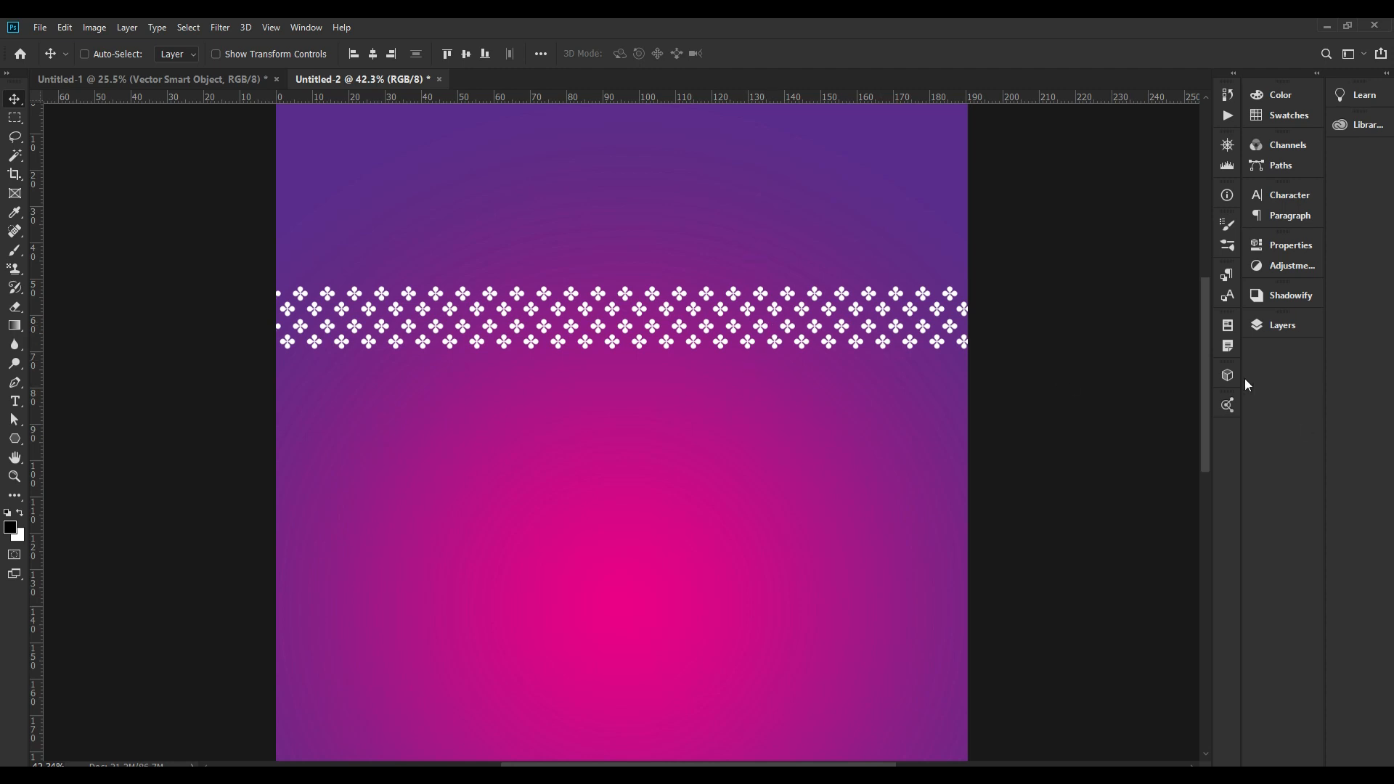
Select the four ornament row layers and duplicate them below to make eight staggered rows
{"action": "left_click", "coordinate": [1278, 332]}
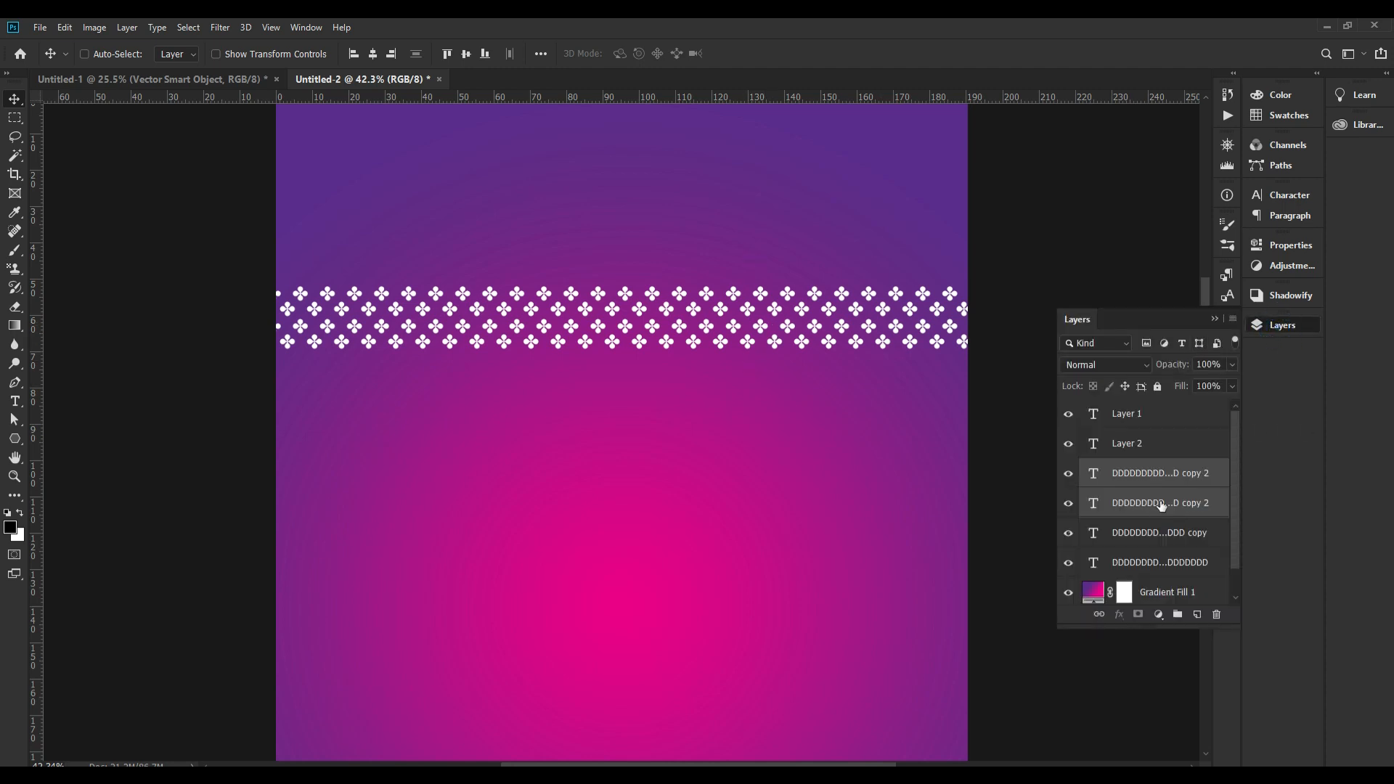
{"action": "left_click", "coordinate": [1138, 476]}
{"action": "scroll", "coordinate": [1194, 569], "scroll_direction": "down", "scroll_amount": 1}
{"action": "left_click", "coordinate": [1168, 540], "text": "shift"}
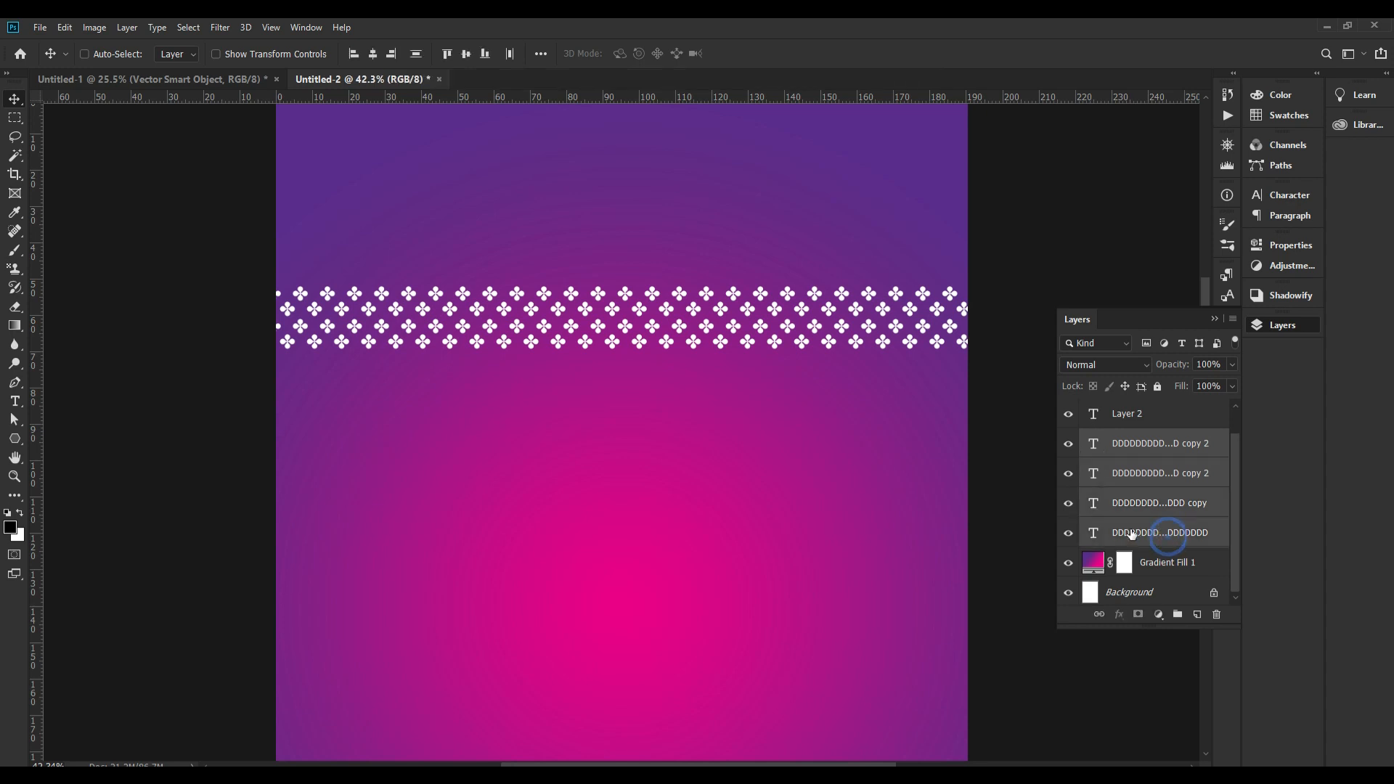
{"action": "scroll", "coordinate": [768, 407], "scroll_direction": "up", "scroll_amount": 1}
{"action": "left_click_drag", "start_coordinate": [701, 429], "coordinate": [726, 397]}
Select all eight ornament row layers and duplicate them below to make sixteen rows
{"action": "left_click", "coordinate": [1144, 446]}
{"action": "scroll", "coordinate": [1144, 447], "scroll_direction": "down", "scroll_amount": 3}
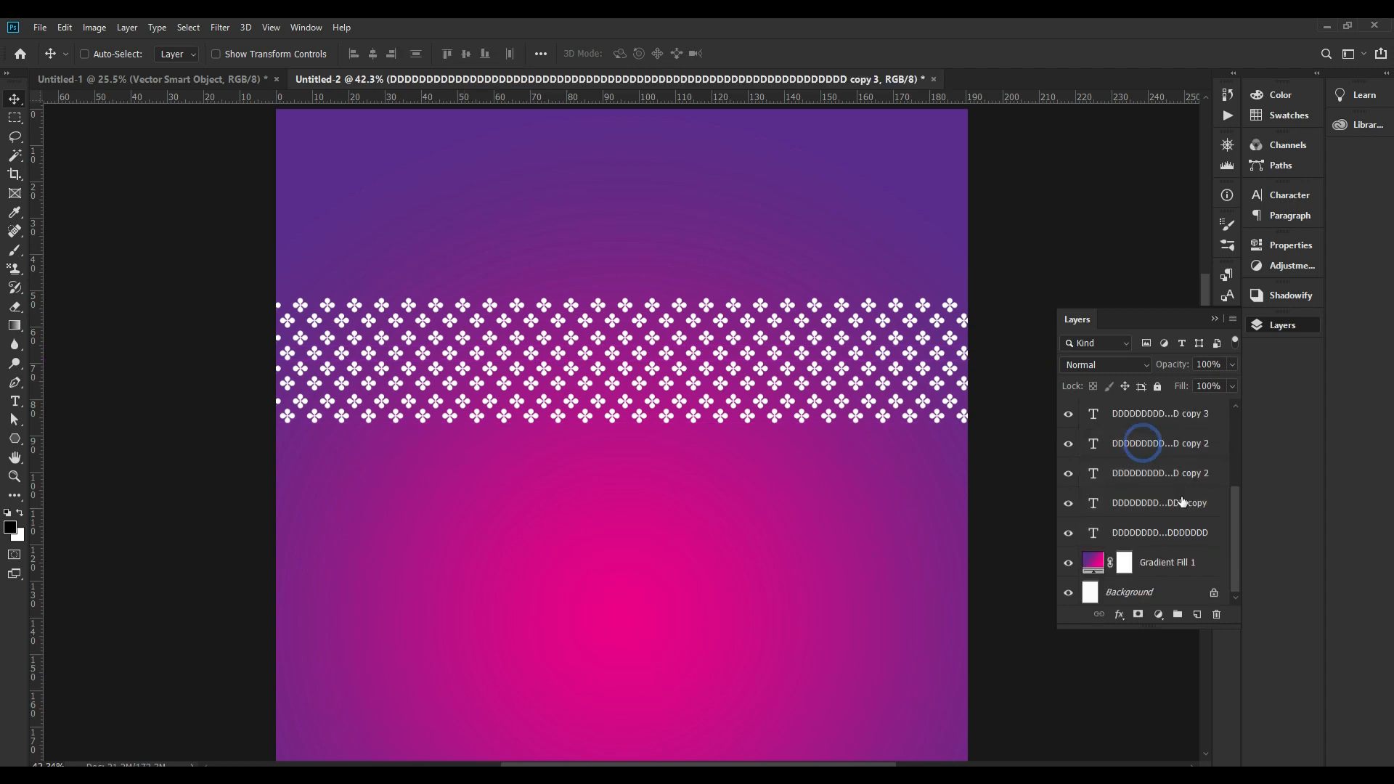
{"action": "left_click", "coordinate": [1185, 532], "text": "shift"}
{"action": "left_click_drag", "start_coordinate": [692, 310], "coordinate": [733, 438]}
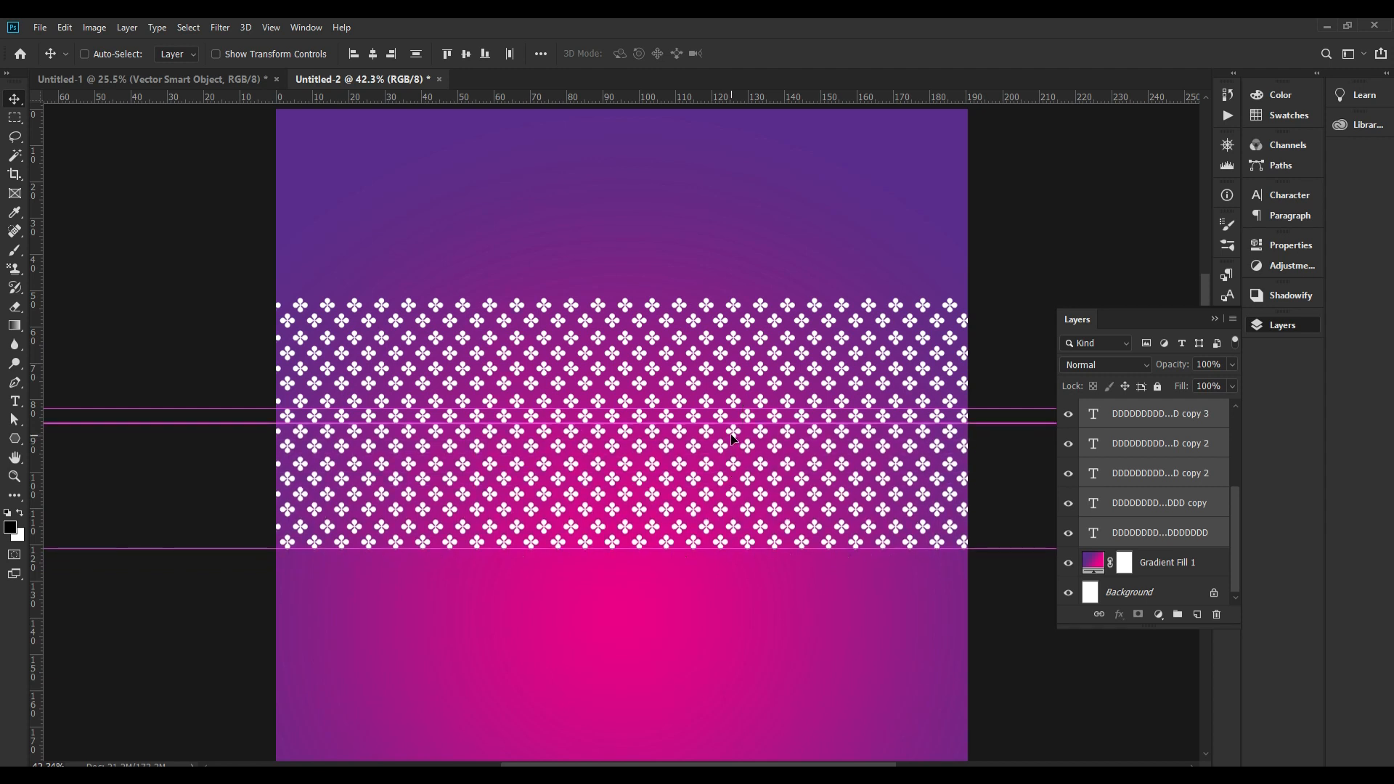
Select all sixteen ornament row layers and duplicate them below, carrying the pattern past the middle of the canvas
{"action": "left_click", "coordinate": [1178, 434]}
{"action": "scroll", "coordinate": [1132, 472], "scroll_direction": "down", "scroll_amount": 5}
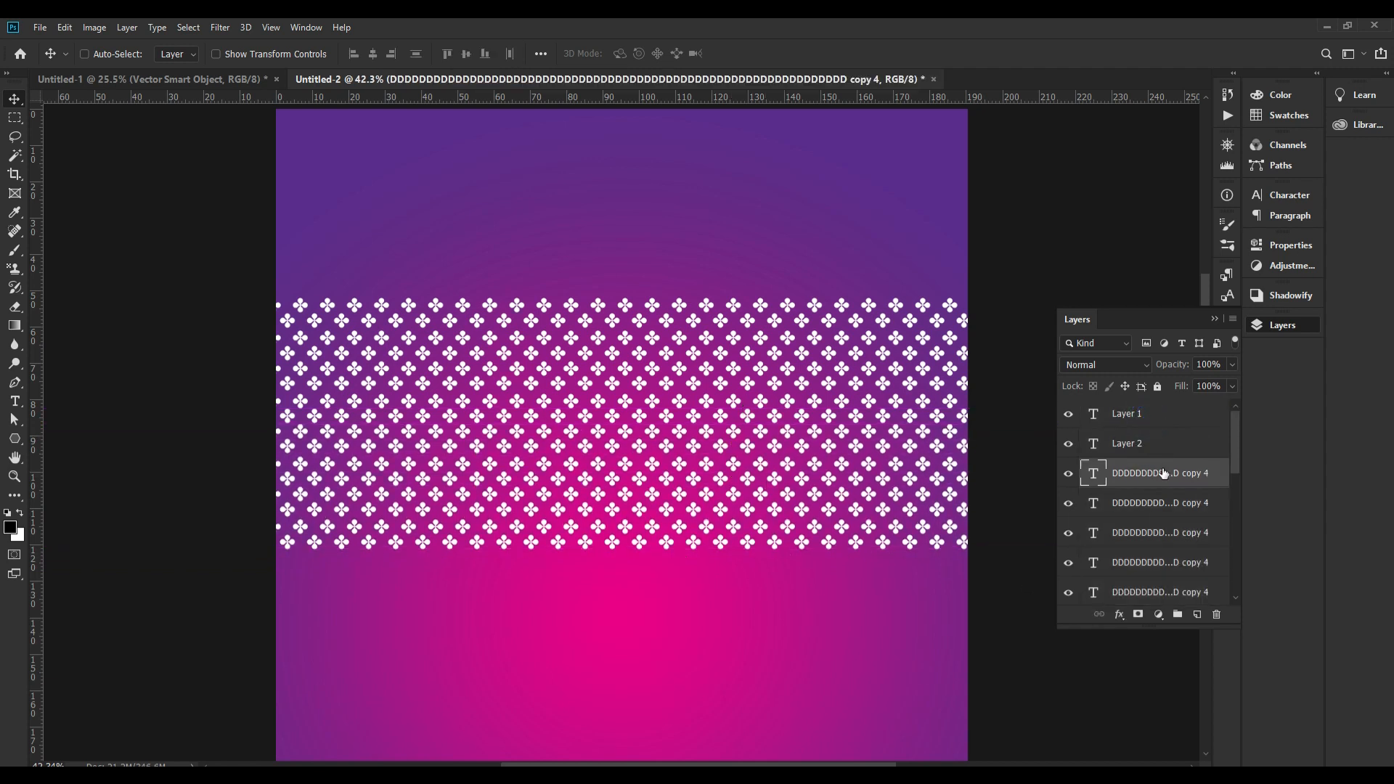
{"action": "scroll", "coordinate": [1183, 552], "scroll_direction": "down", "scroll_amount": 3}
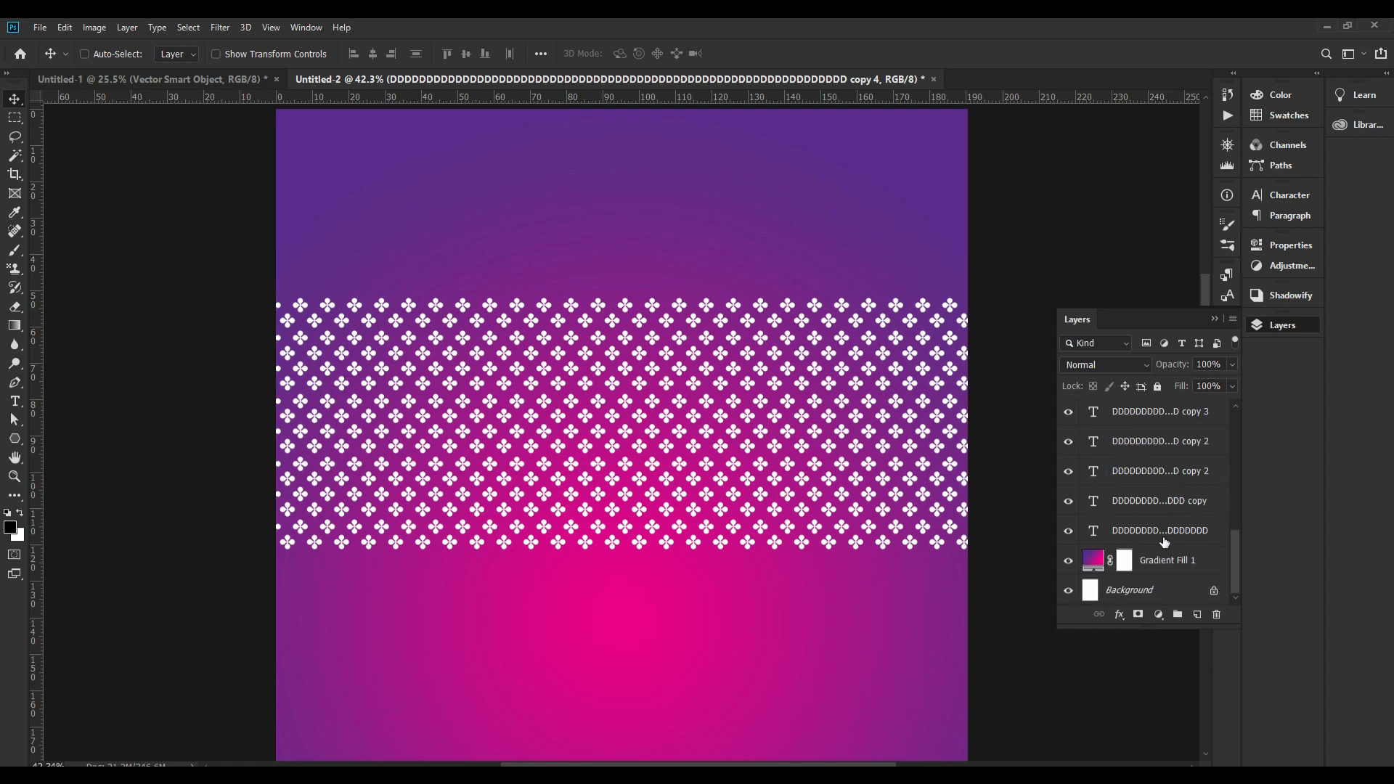
{"action": "left_click", "coordinate": [1164, 541], "text": "shift"}
{"action": "key", "text": "ctrl+minus"}
{"action": "key", "text": "ctrl+minus"}
{"action": "left_click_drag", "start_coordinate": [712, 312], "coordinate": [752, 462]}
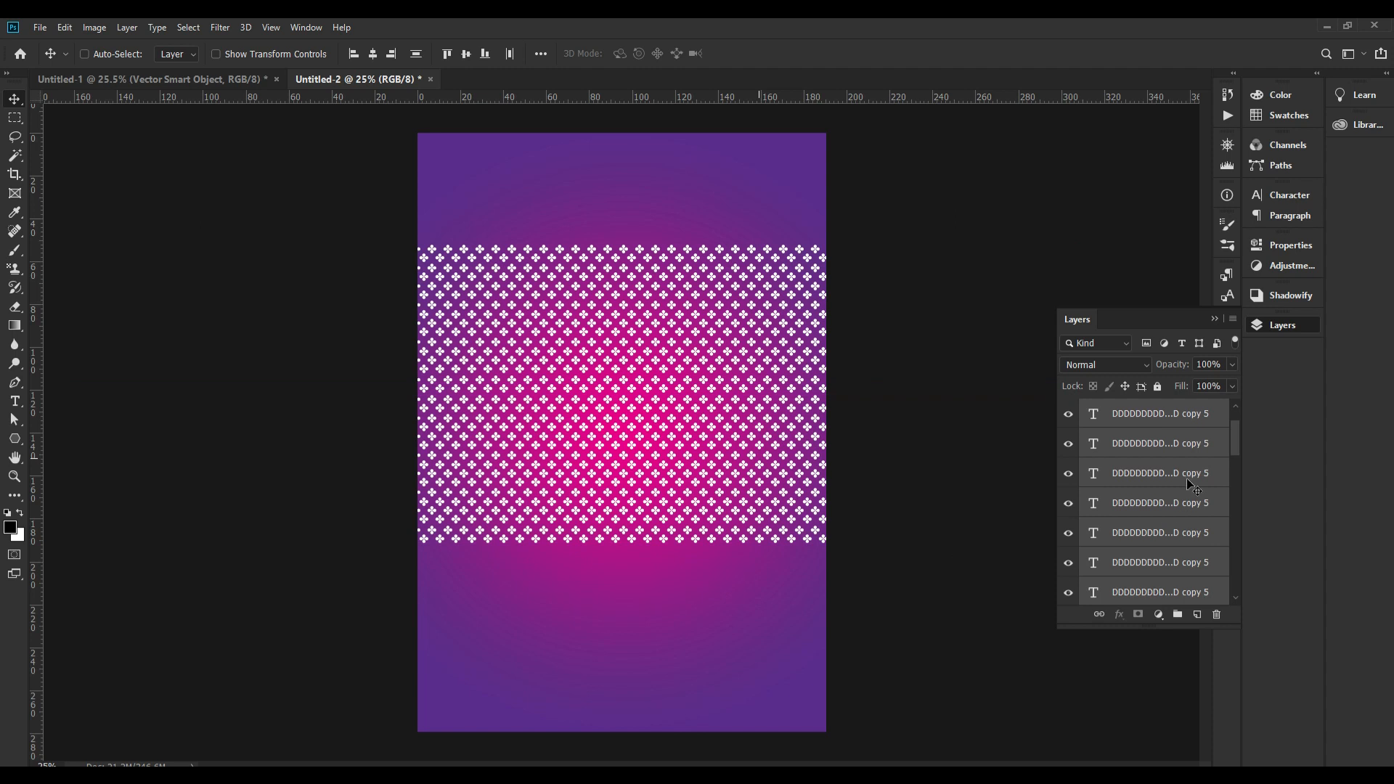
Select the ornament row layers again and duplicate them downward until the pattern reaches the canvas's bottom edge
{"action": "left_click", "coordinate": [1171, 422]}
{"action": "scroll", "coordinate": [1166, 420], "scroll_direction": "up", "scroll_amount": 1}
{"action": "scroll", "coordinate": [1162, 451], "scroll_direction": "down", "scroll_amount": 3}
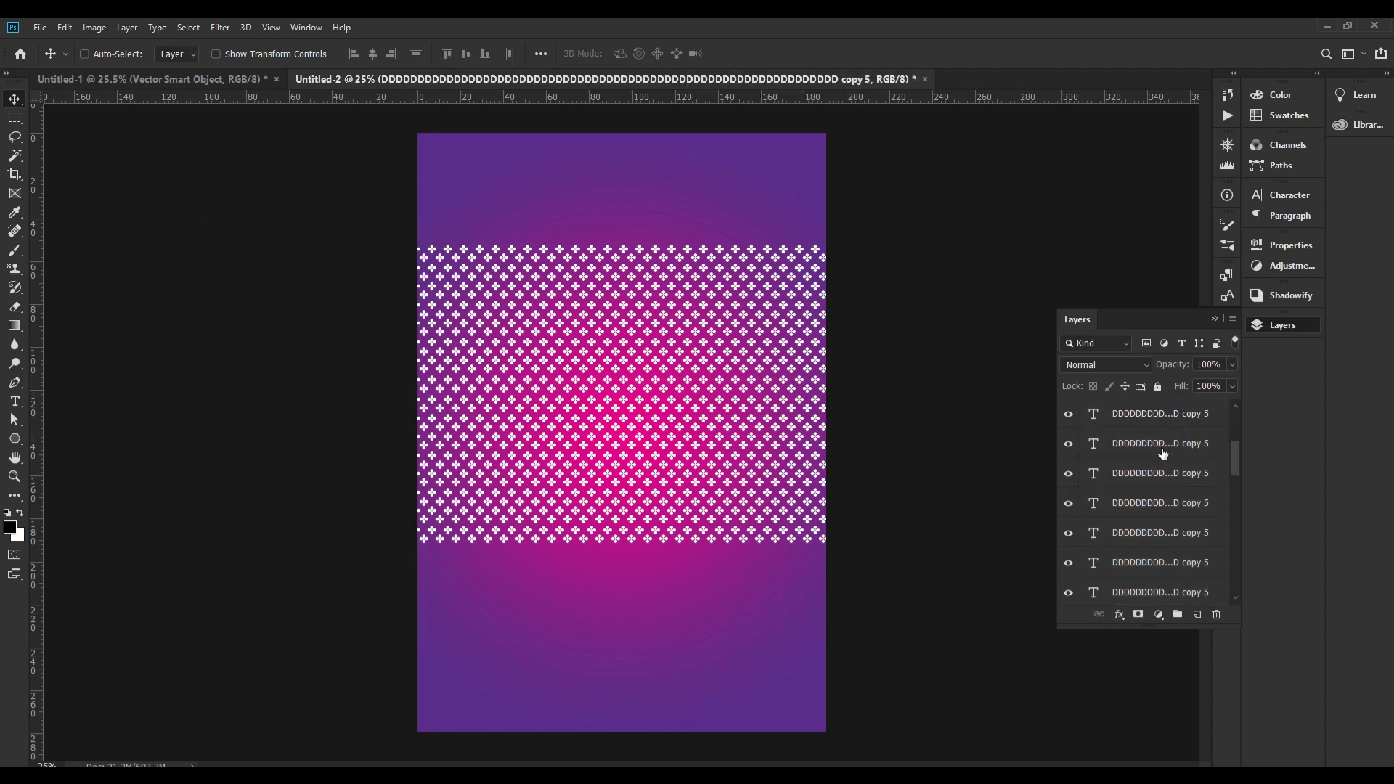
{"action": "scroll", "coordinate": [1160, 552], "scroll_direction": "down", "scroll_amount": 5}
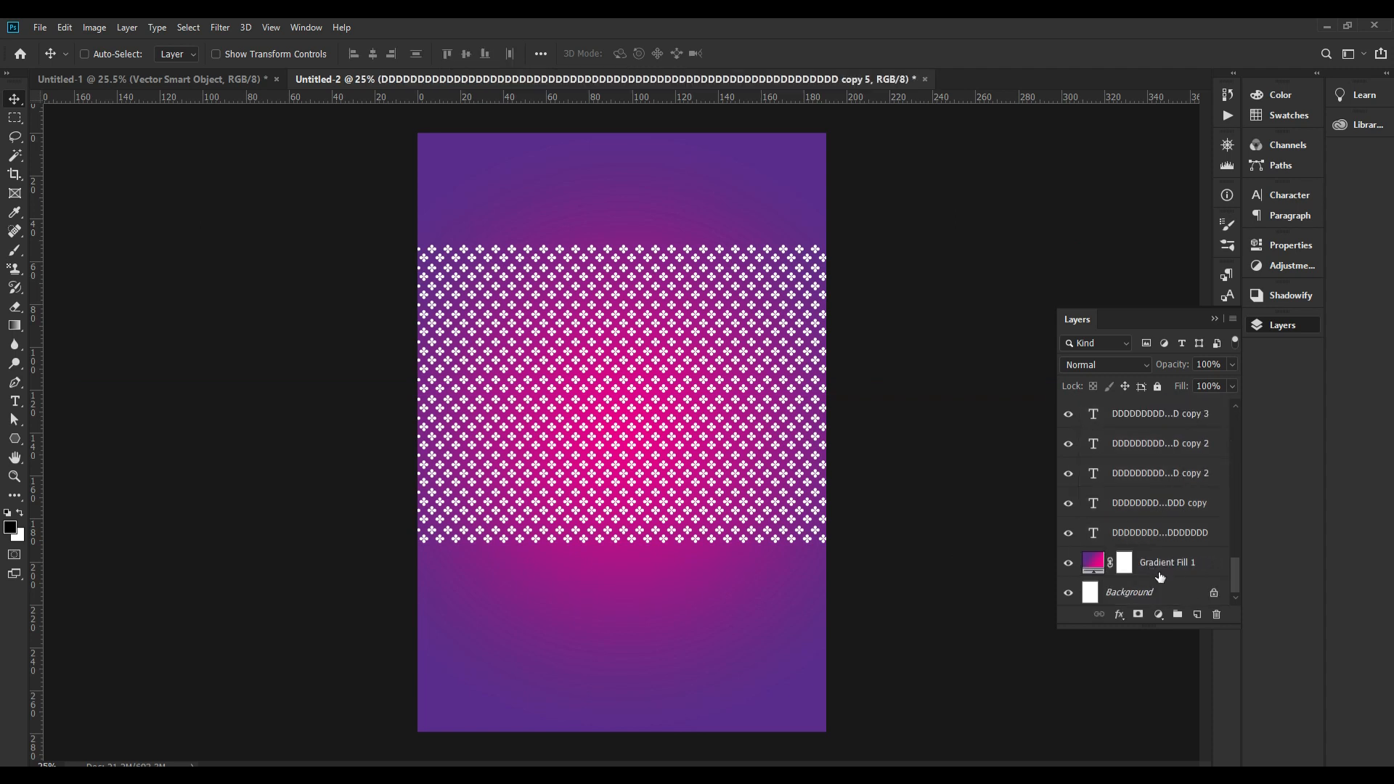
{"action": "left_click", "coordinate": [1156, 533], "text": "shift"}
{"action": "left_click_drag", "start_coordinate": [740, 494], "coordinate": [782, 633]}
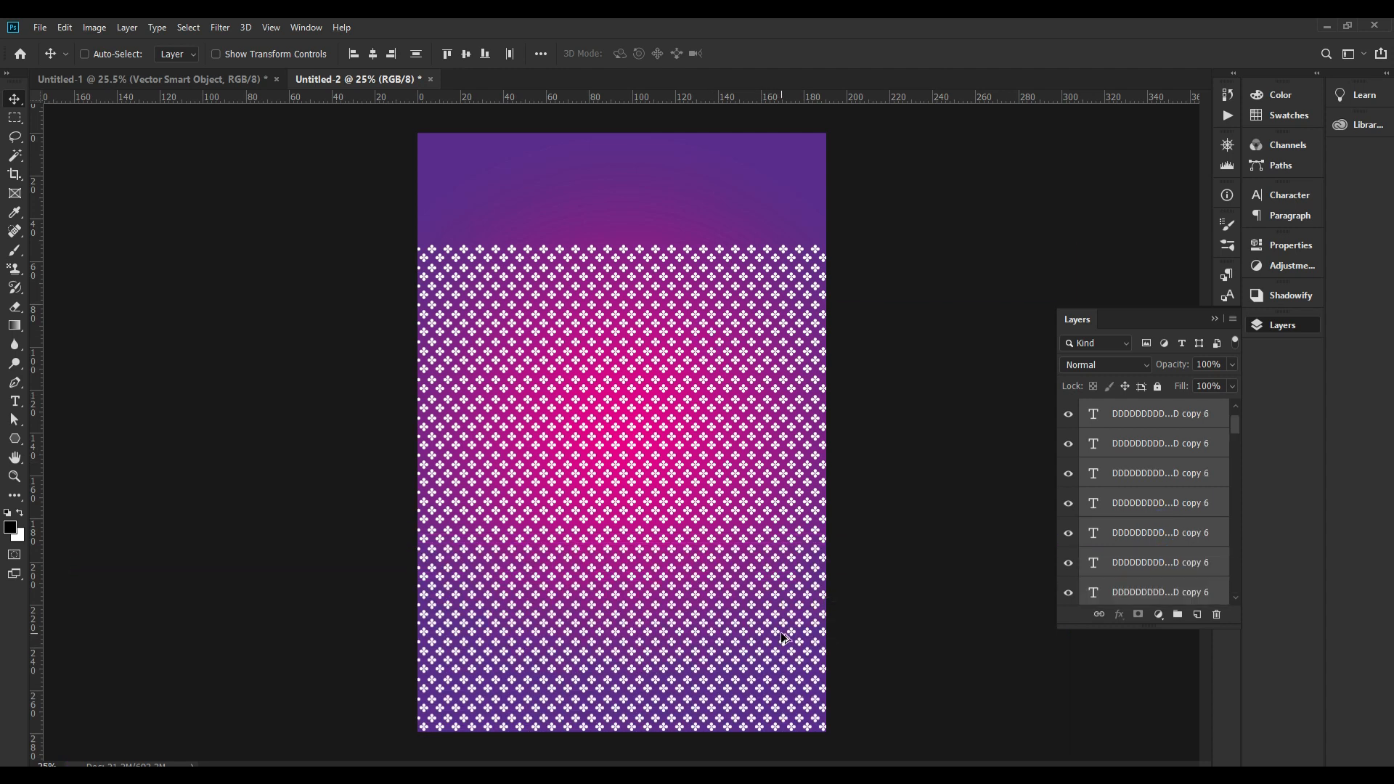
Select all ornament row layers above Gradient Fill 1 and convert them into one smart object
{"action": "key", "text": "ctrl+minus"}
{"action": "key", "text": "ctrl+minus"}
{"action": "scroll", "coordinate": [1145, 522], "scroll_direction": "up", "scroll_amount": 2}
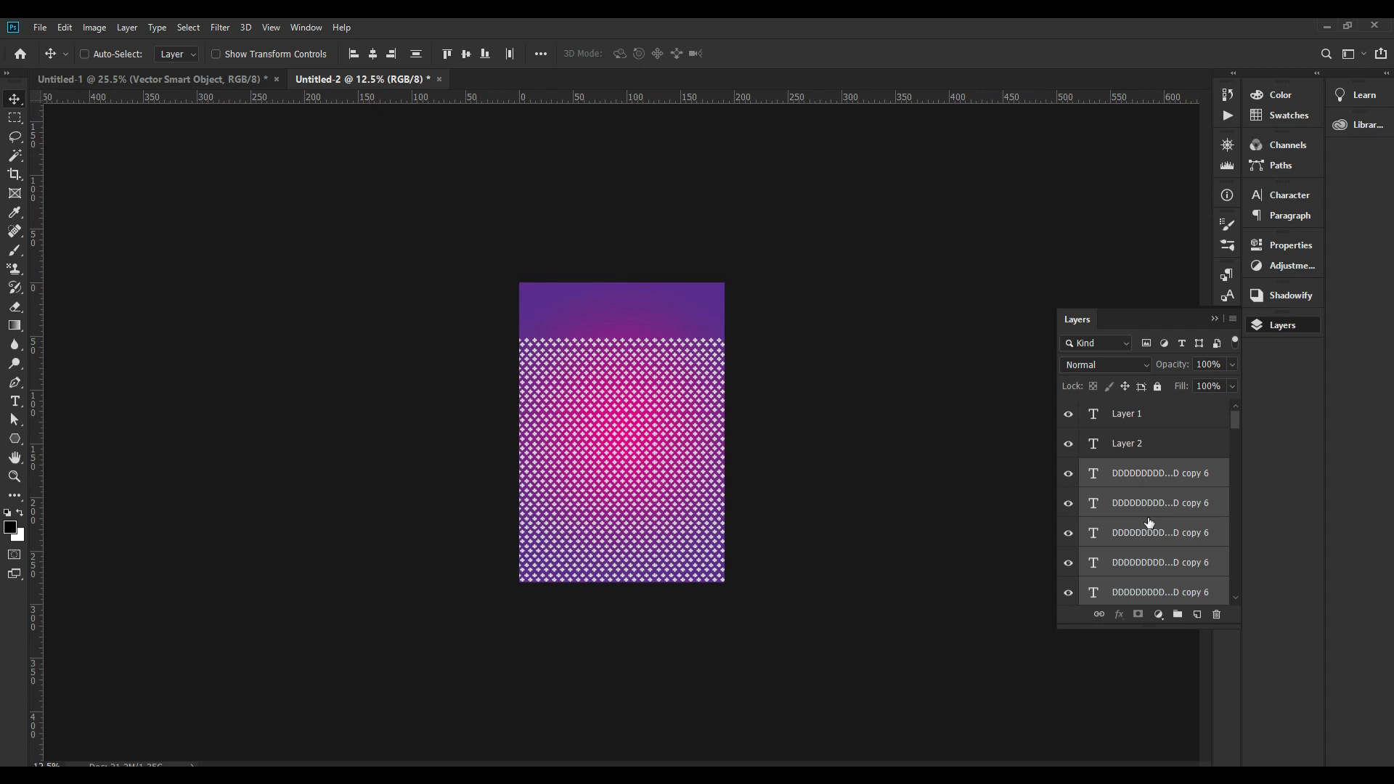
{"action": "left_click", "coordinate": [1162, 483]}
{"action": "scroll", "coordinate": [1197, 530], "scroll_direction": "down", "scroll_amount": 5}
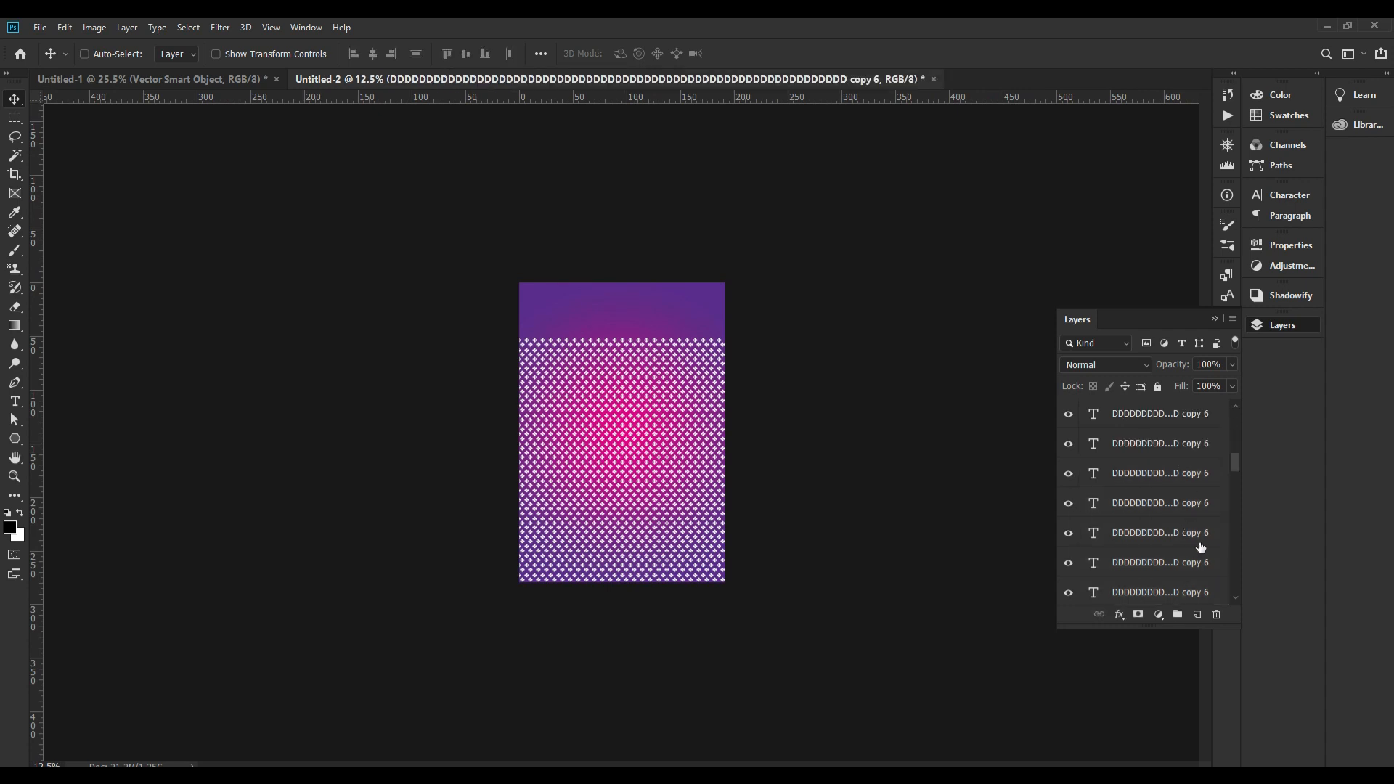
{"action": "scroll", "coordinate": [1190, 581], "scroll_direction": "down", "scroll_amount": 10}
{"action": "left_click", "coordinate": [1216, 560], "text": "shift"}
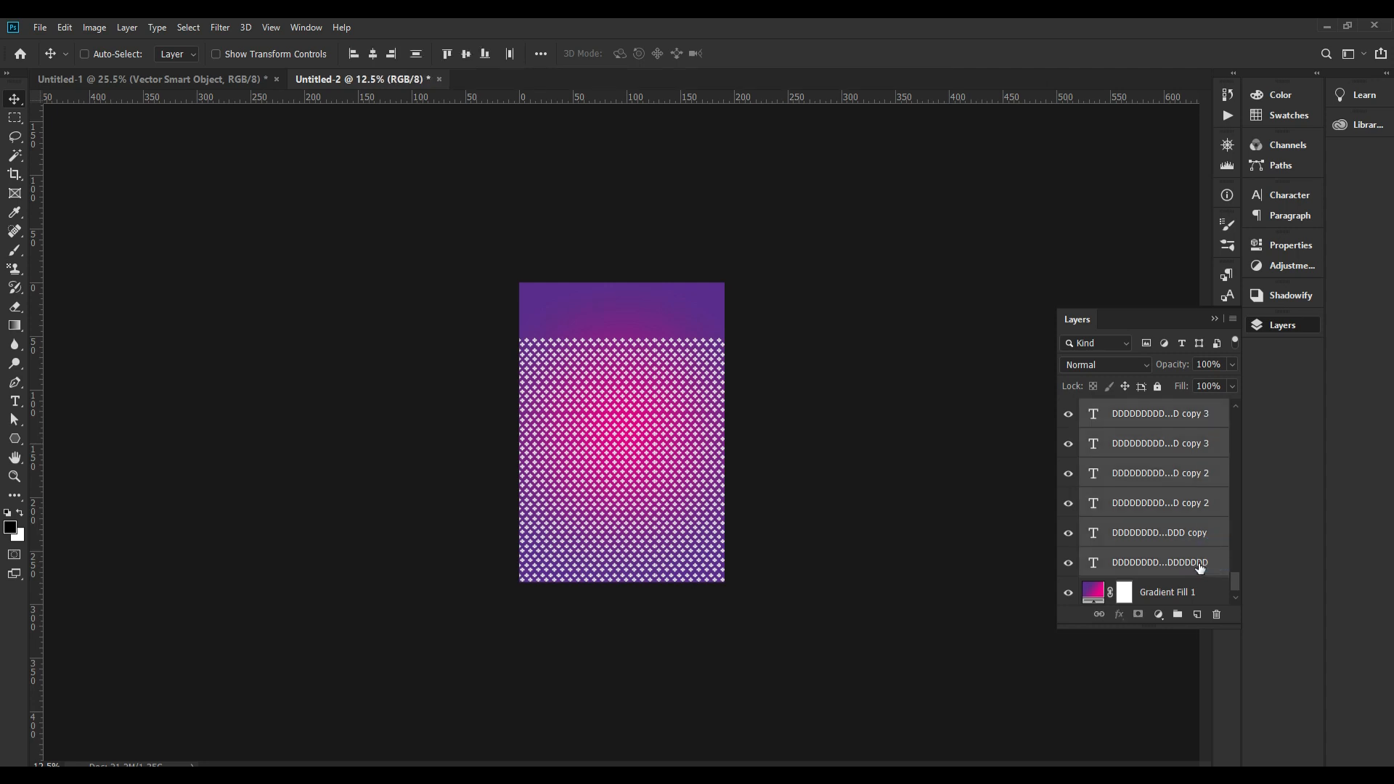
{"action": "right_click", "coordinate": [1202, 568]}
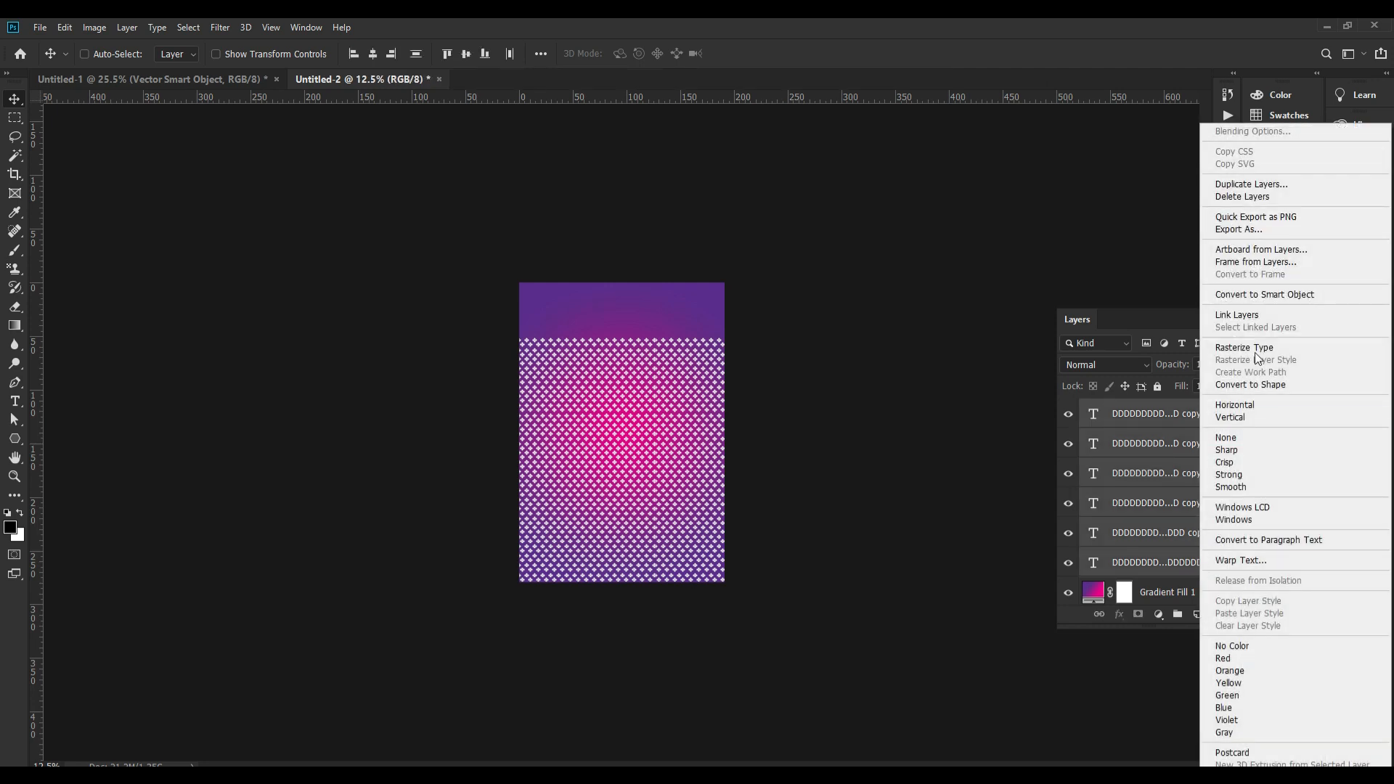
{"action": "left_click", "coordinate": [1296, 296]}
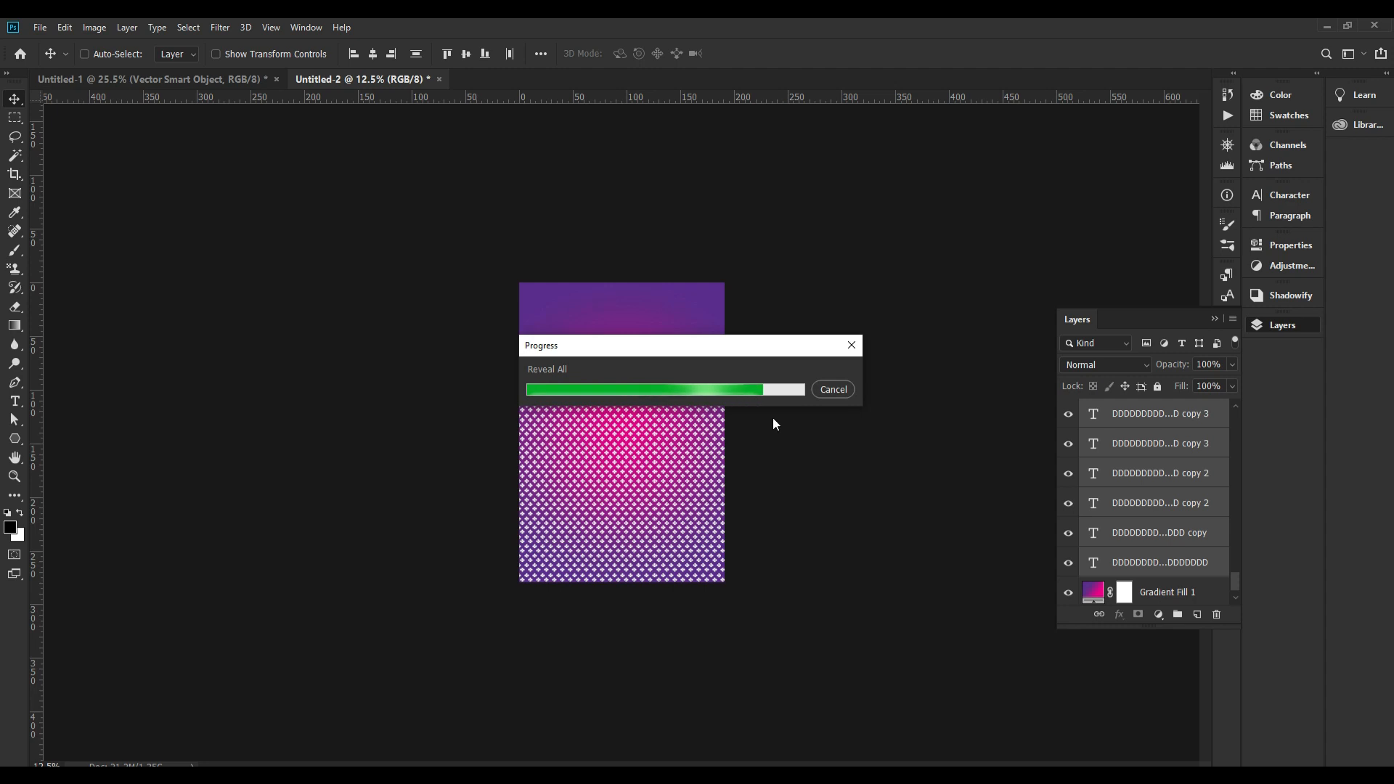
Try to reposition the ornament smart object vertically so that its pattern covers the canvas
{"action": "left_click_drag", "start_coordinate": [636, 429], "coordinate": [633, 380]}
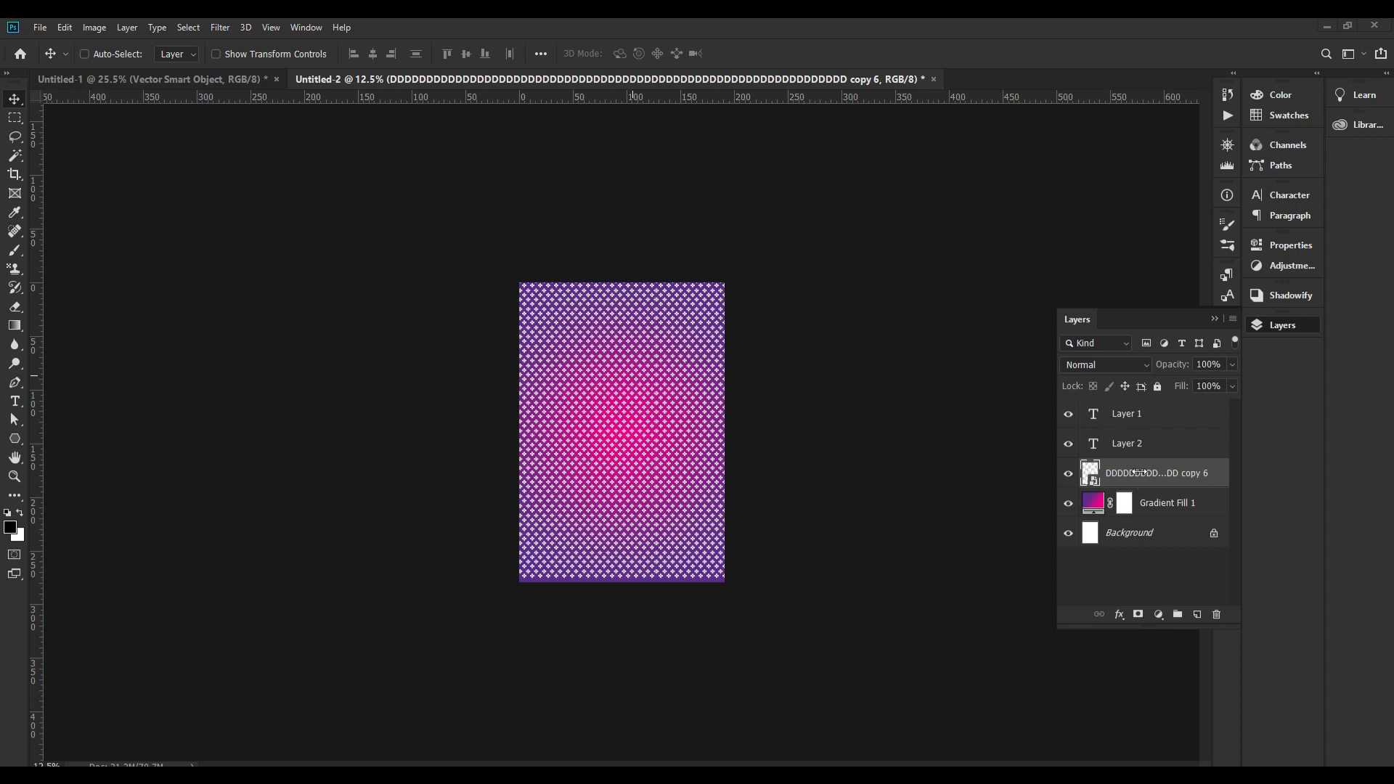
{"action": "left_click_drag", "start_coordinate": [585, 383], "coordinate": [609, 448]}
{"action": "key", "text": "ctrl+t"}
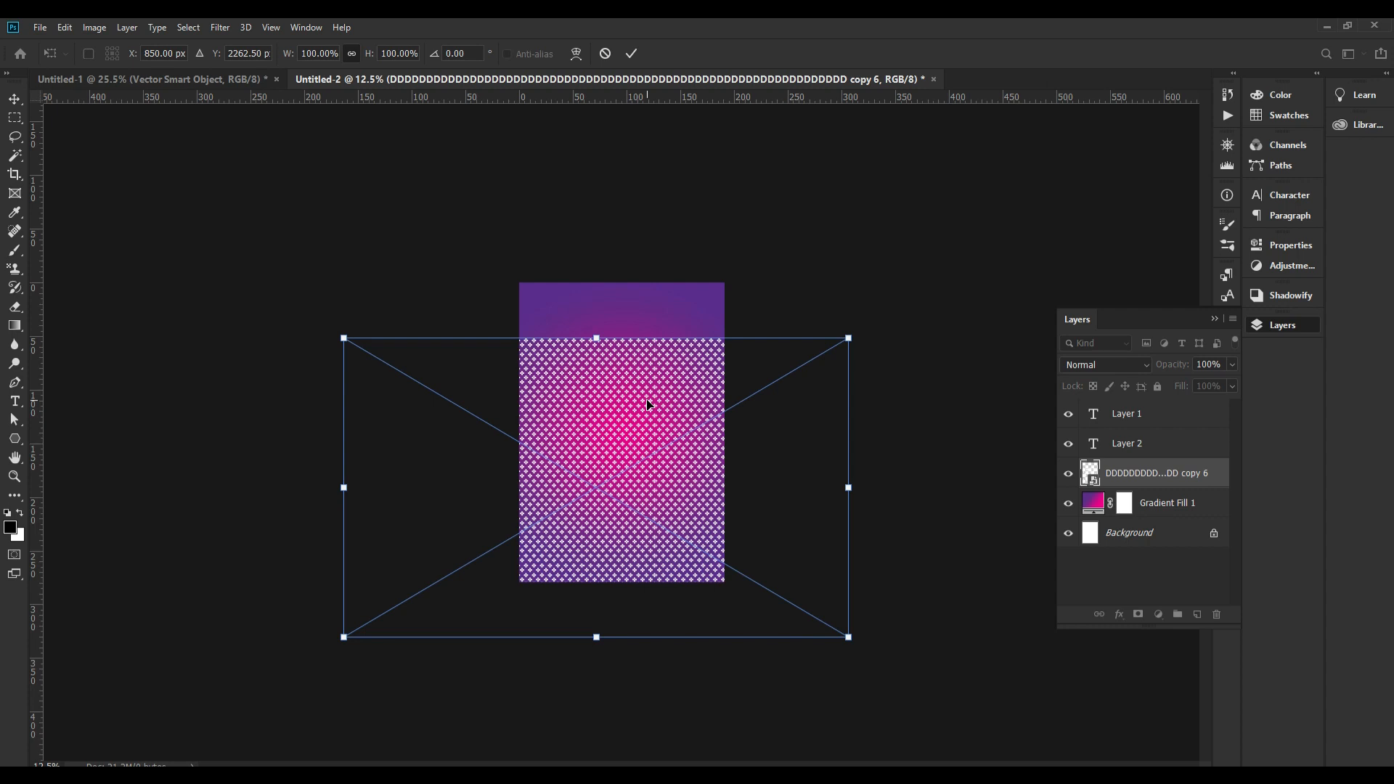
{"action": "key", "text": "Return"}
{"action": "key", "text": "ctrl+0"}
{"action": "left_click_drag", "start_coordinate": [707, 396], "coordinate": [724, 315]}
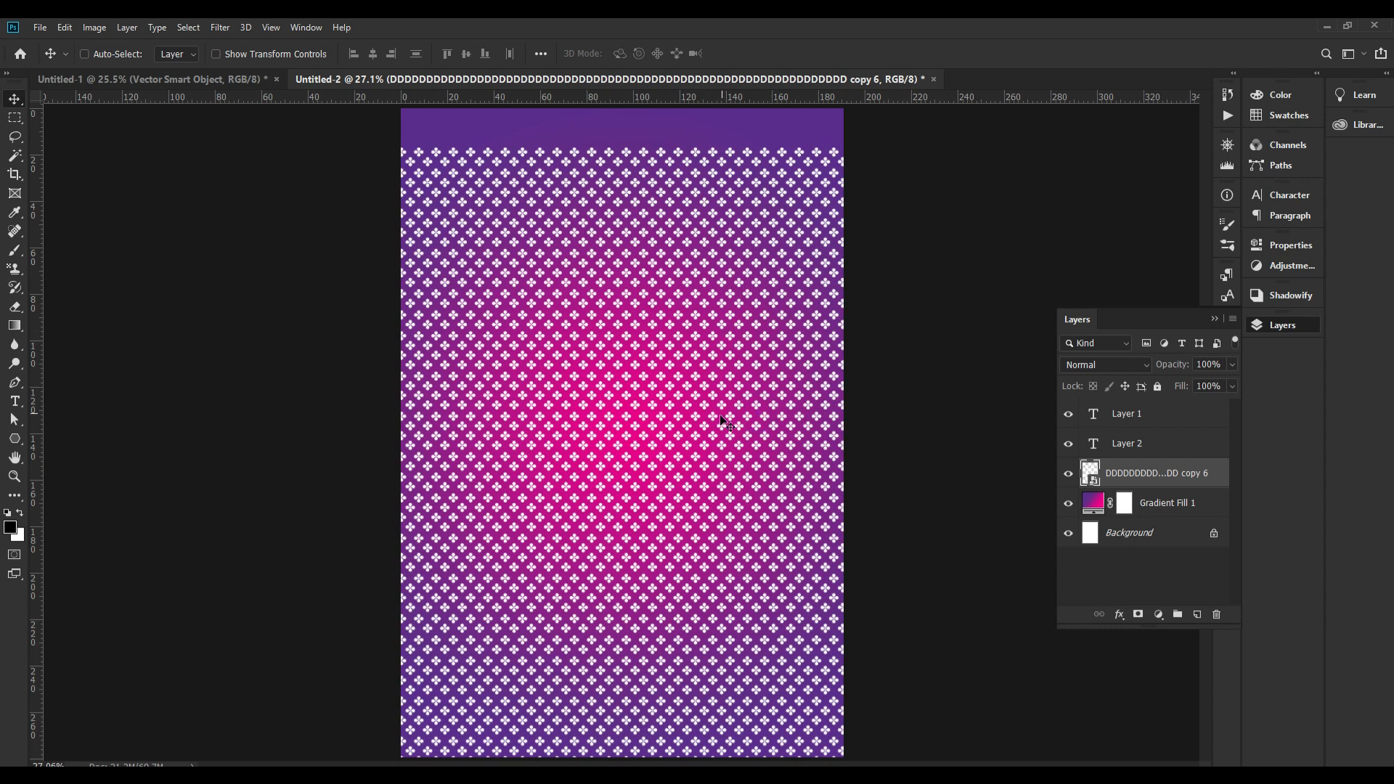
{"action": "key", "text": "ctrl+z"}
Rotate the ornament smart object 90 degrees and position it so the pattern covers the whole canvas
{"action": "key", "text": "ctrl+minus"}
{"action": "key", "text": "ctrl+minus"}
{"action": "key", "text": "ctrl+minus"}
{"action": "key", "text": "ctrl+t"}
{"action": "left_click_drag", "start_coordinate": [659, 489], "coordinate": [657, 402]}
{"action": "key", "text": "ctrl+z"}
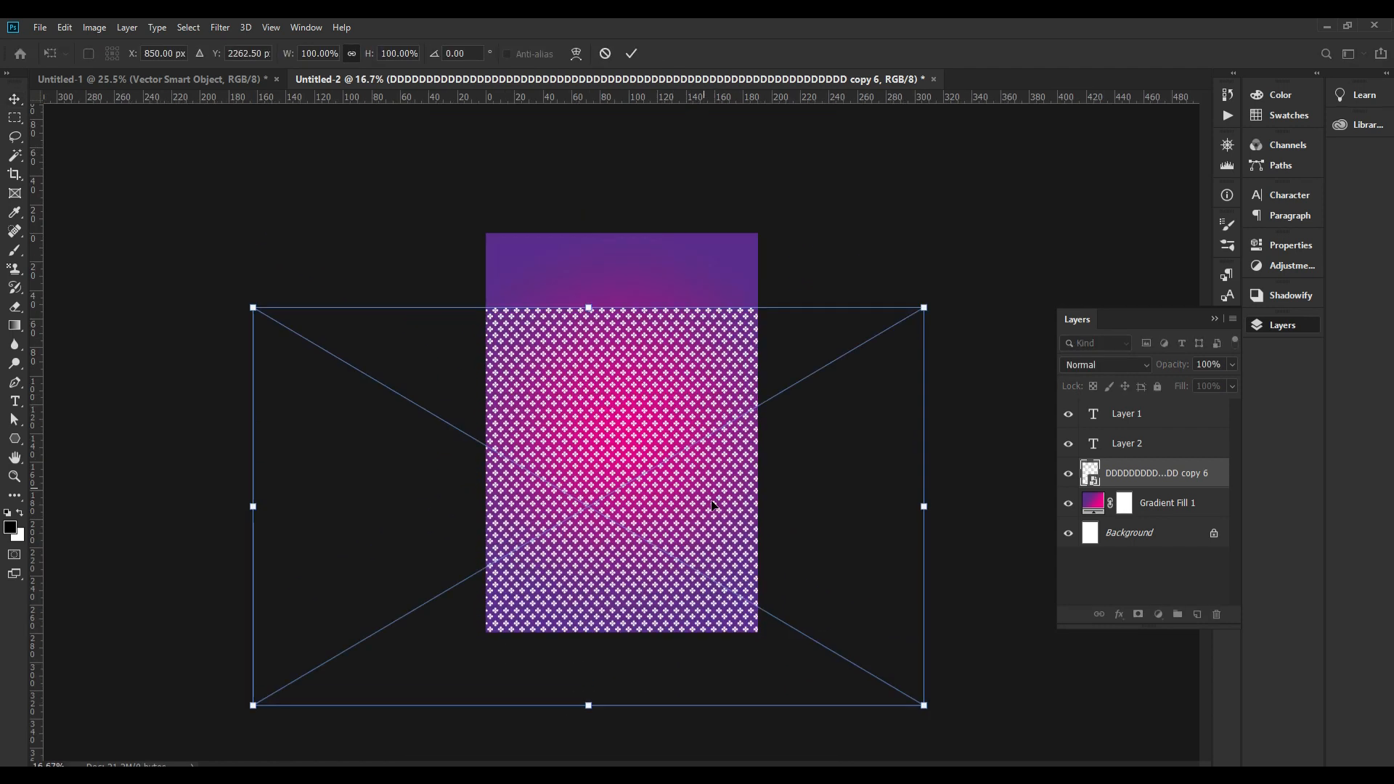
{"action": "right_click", "coordinate": [668, 408]}
{"action": "left_click", "coordinate": [750, 544]}
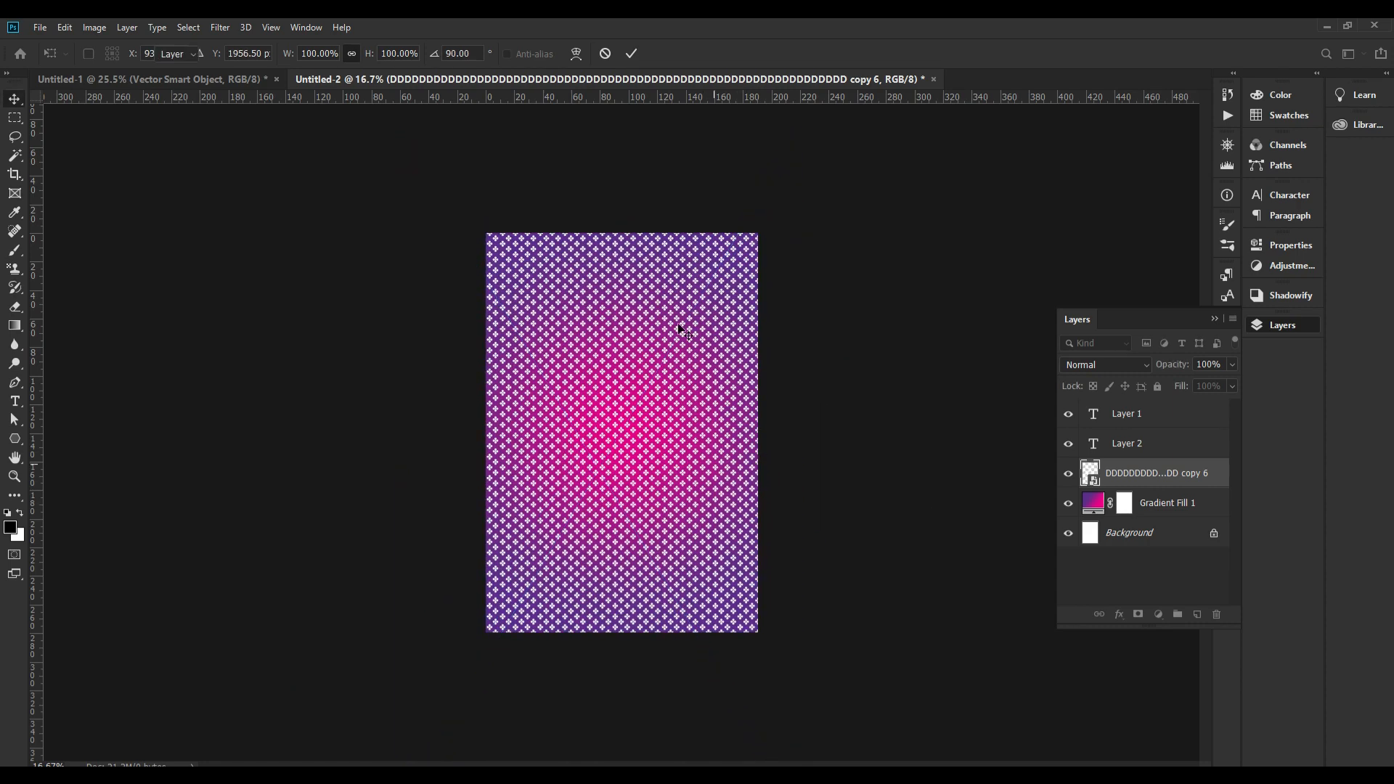
{"action": "key", "text": "Return"}
{"action": "scroll", "coordinate": [675, 305], "scroll_direction": "up", "scroll_amount": 5}
{"action": "scroll", "coordinate": [690, 256], "scroll_direction": "down", "scroll_amount": 3}
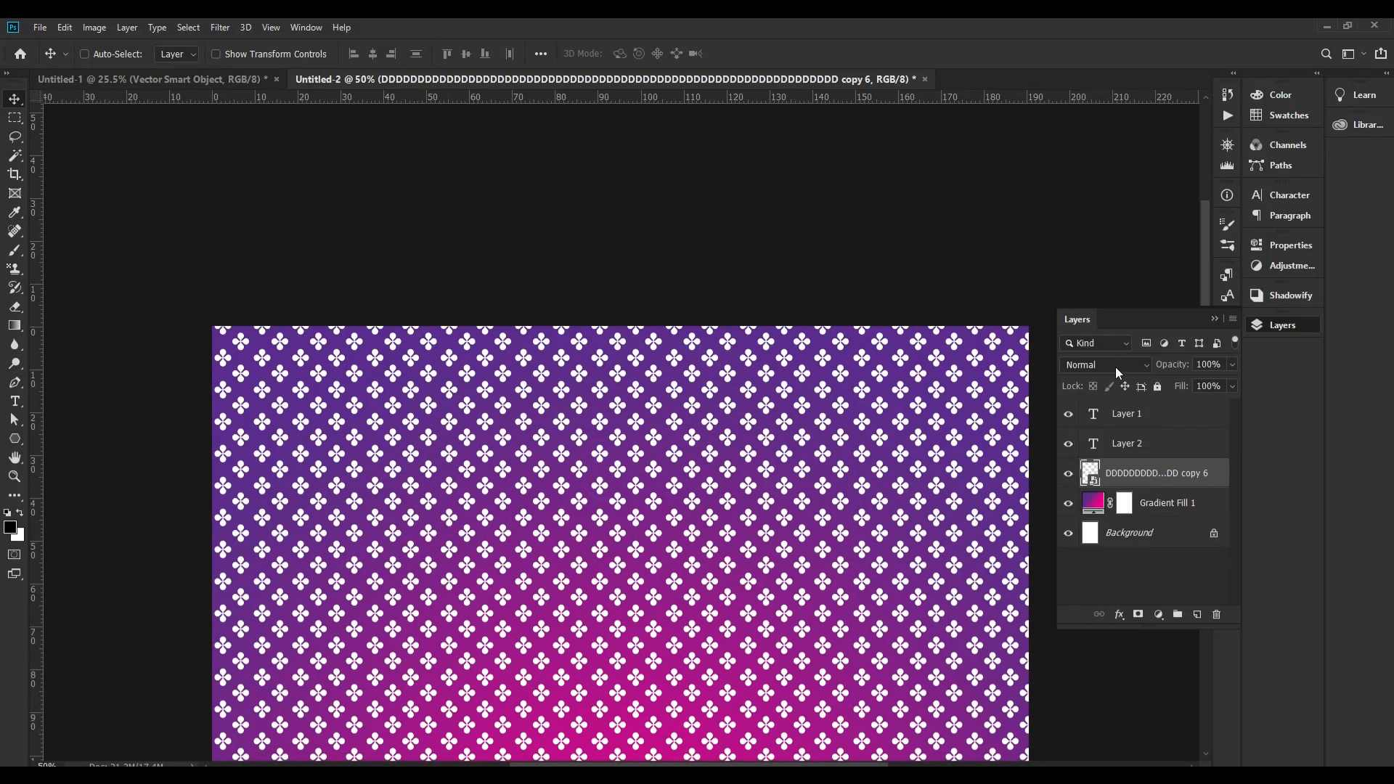
Try several blend modes on the ornament smart object, choose Soft Light and reduce its opacity to 14%
{"action": "left_click", "coordinate": [1115, 368]}
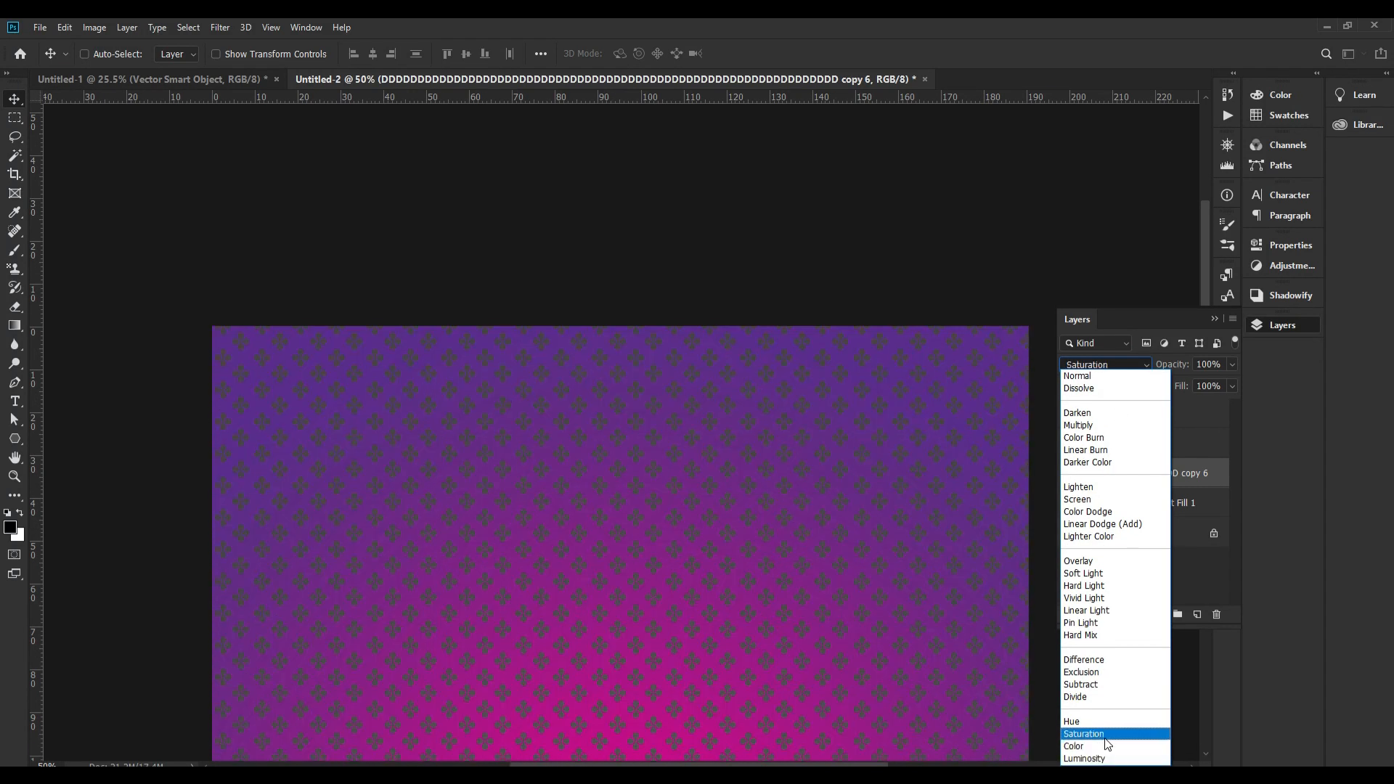
{"action": "left_click", "coordinate": [1113, 372]}
{"action": "scroll", "coordinate": [1113, 359], "scroll_direction": "down", "scroll_amount": 6}
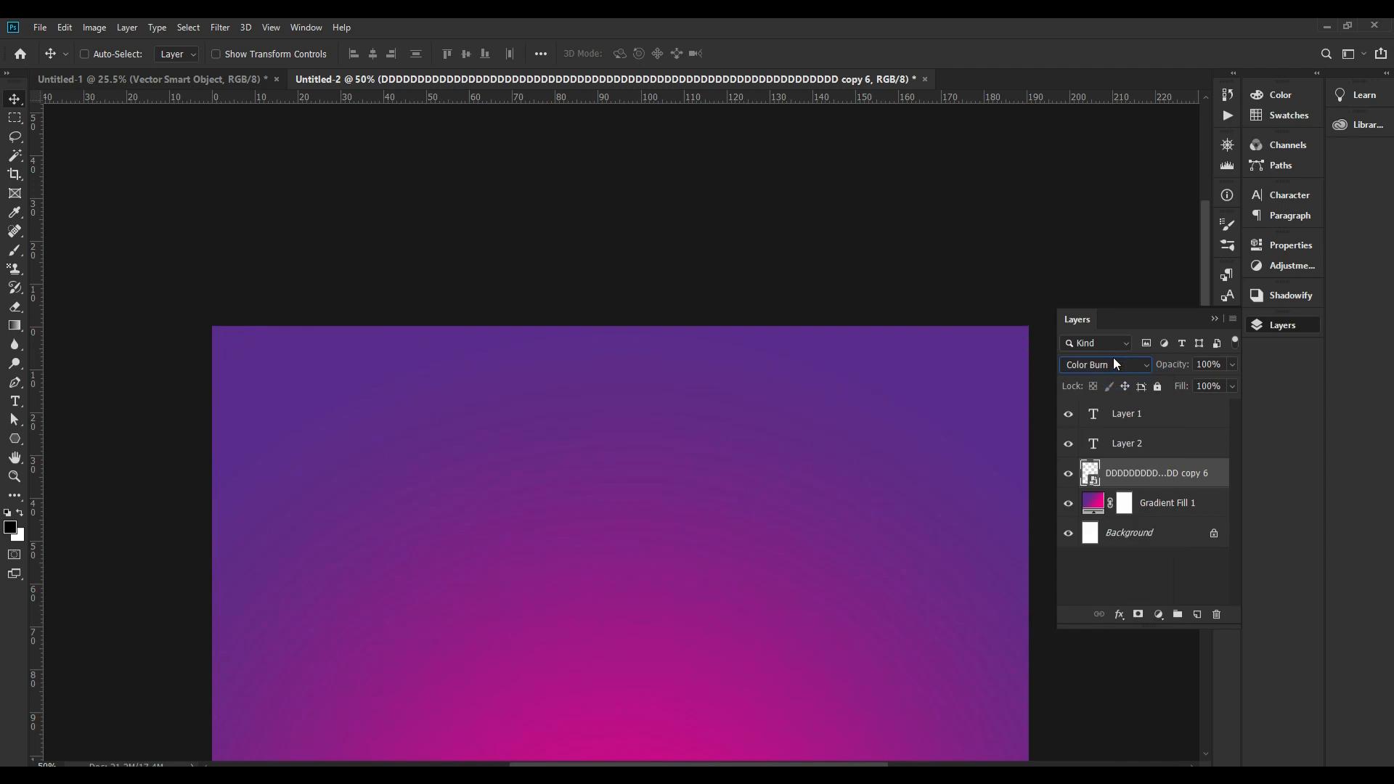
{"action": "scroll", "coordinate": [1116, 363], "scroll_direction": "down", "scroll_amount": 8}
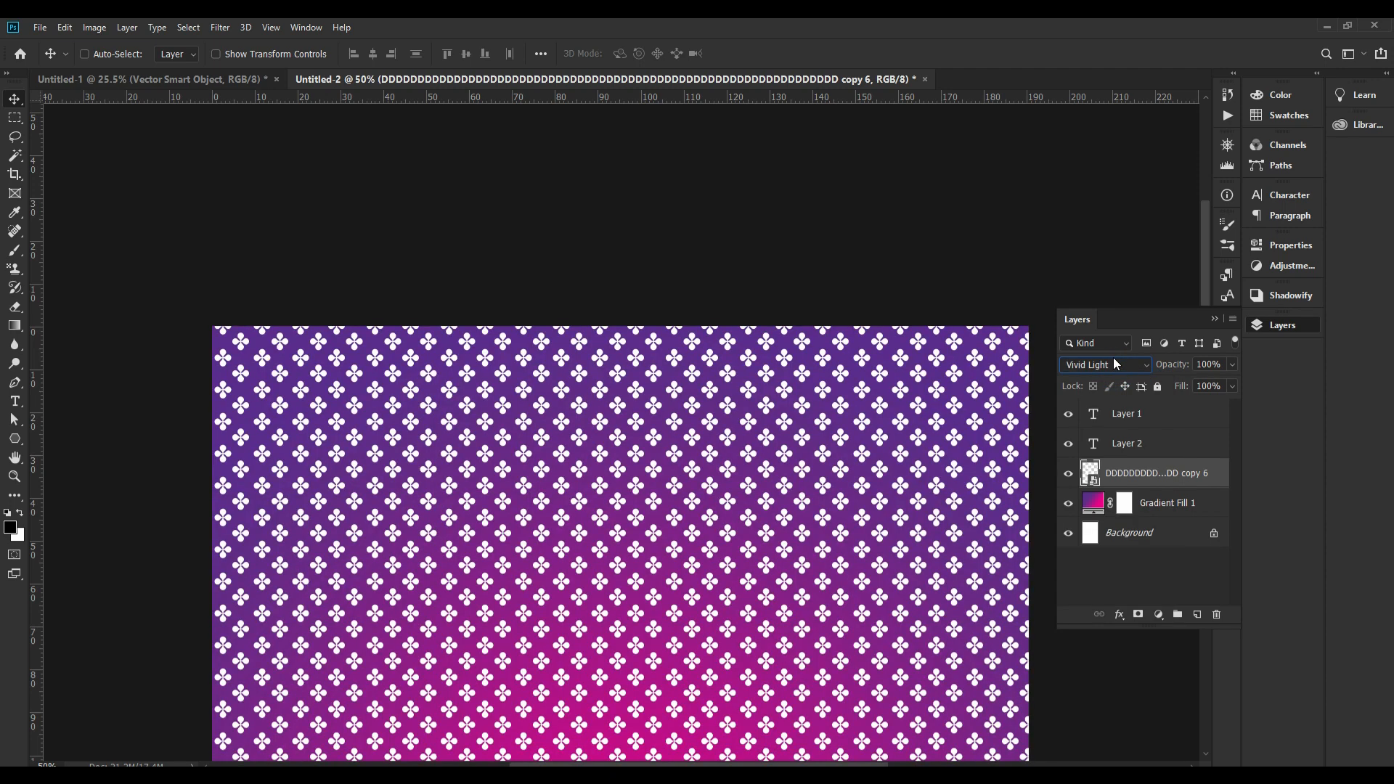
{"action": "scroll", "coordinate": [1116, 364], "scroll_direction": "up", "scroll_amount": 1}
{"action": "left_click", "coordinate": [1231, 364]}
{"action": "left_click_drag", "start_coordinate": [1180, 387], "coordinate": [1176, 388]}
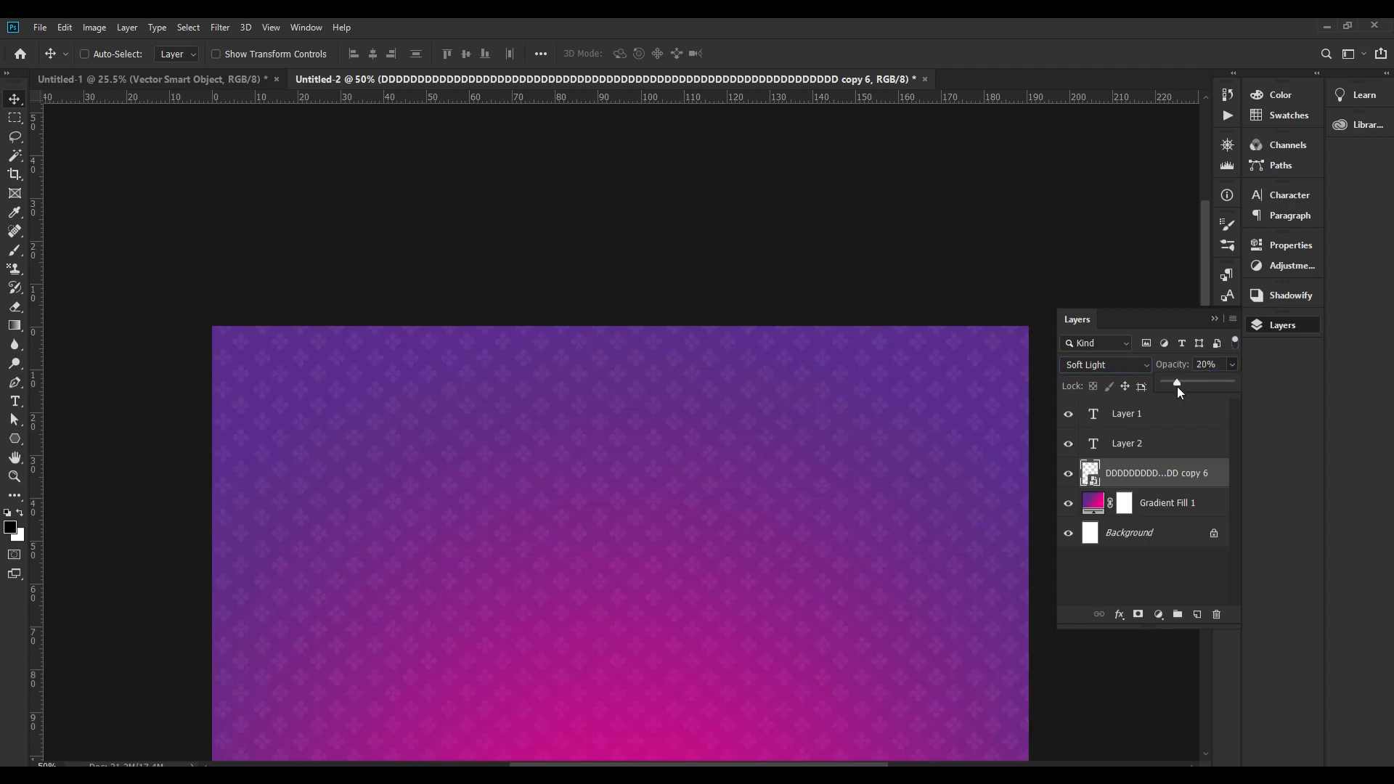
Change the ornament smart object's blend mode to Color
{"action": "scroll", "coordinate": [1121, 364], "scroll_direction": "down", "scroll_amount": 1}
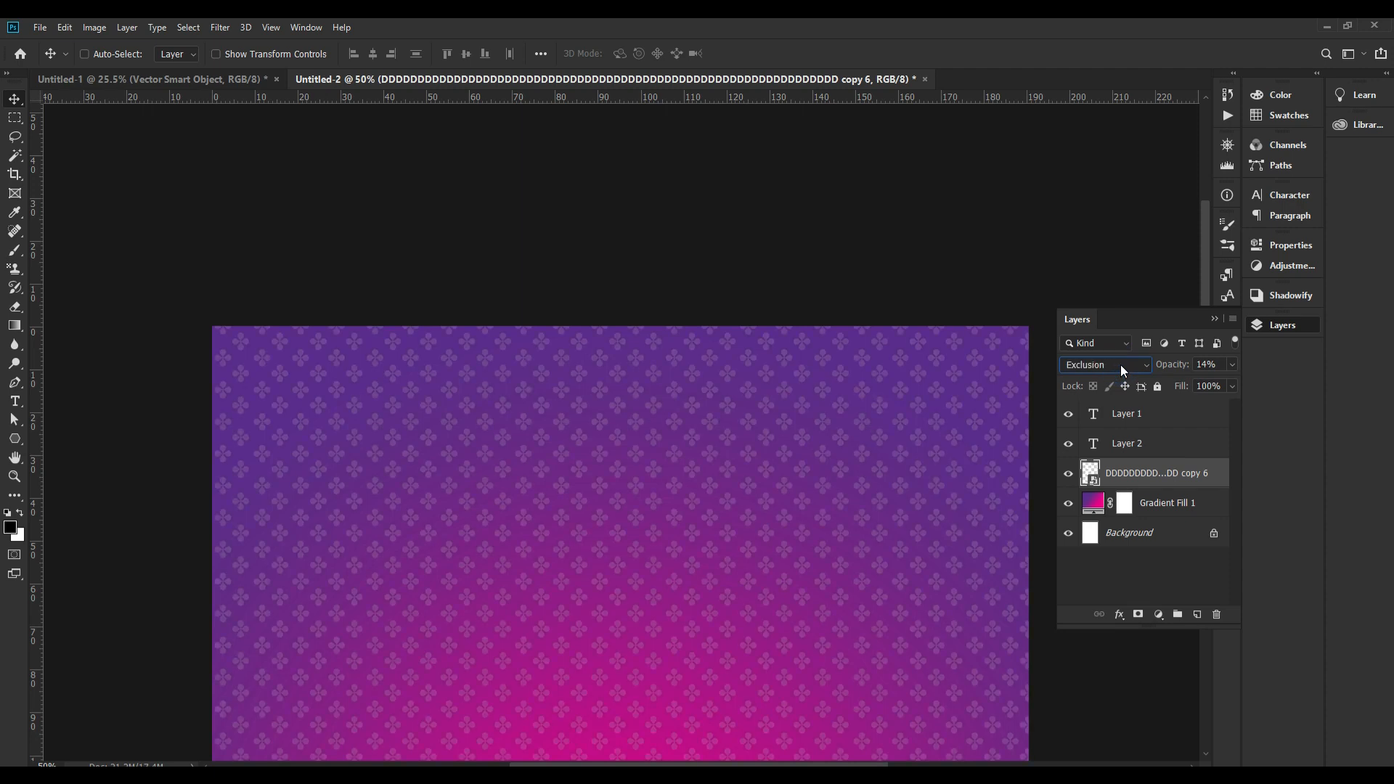
{"action": "scroll", "coordinate": [1120, 364], "scroll_direction": "down", "scroll_amount": 2}
{"action": "scroll", "coordinate": [1121, 365], "scroll_direction": "down", "scroll_amount": 2}
{"action": "scroll", "coordinate": [1121, 365], "scroll_direction": "up", "scroll_amount": 1}
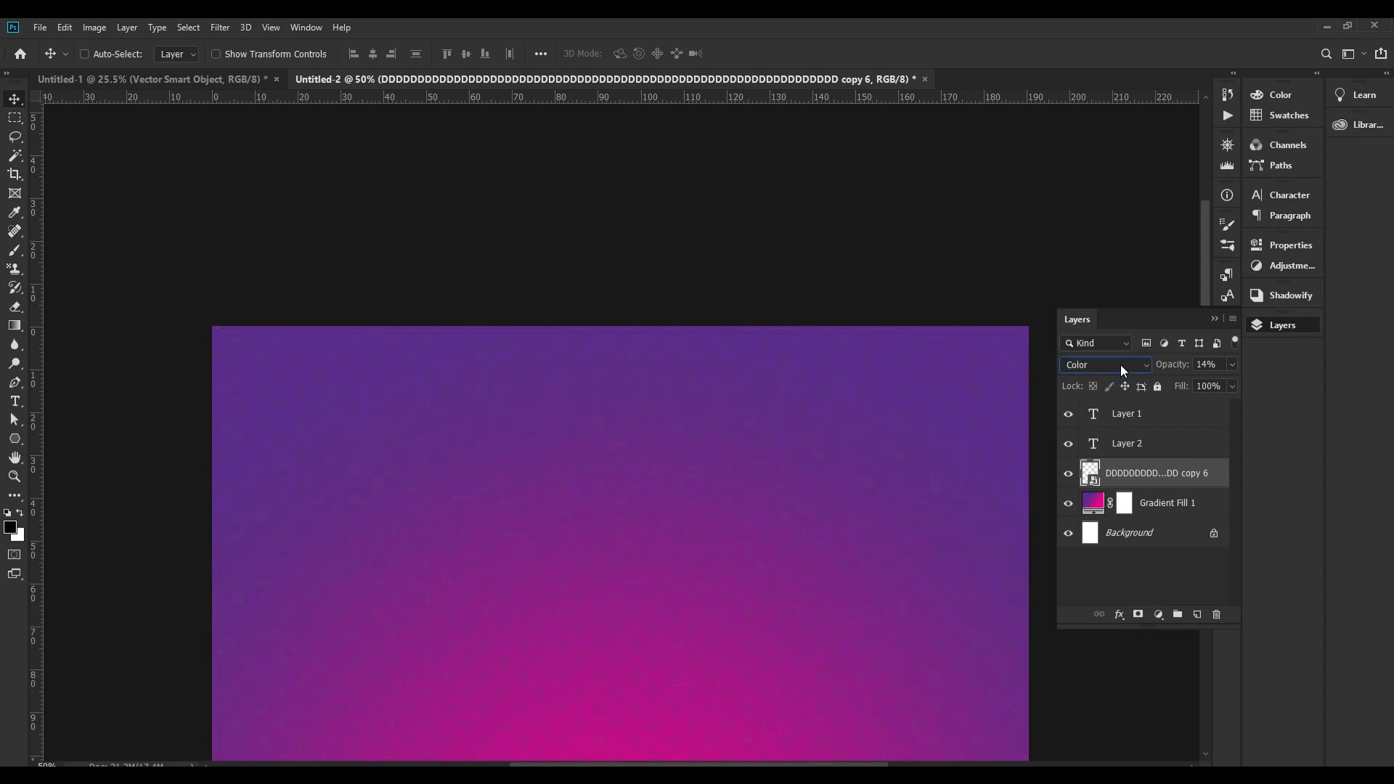
Examine how the faint ornament pattern blends with the gradient, up close and across the whole canvas
{"action": "left_click", "coordinate": [793, 433], "text": "ctrl"}
{"action": "key", "text": "ctrl+0"}
{"action": "scroll", "coordinate": [771, 408], "scroll_direction": "up", "scroll_amount": 4}
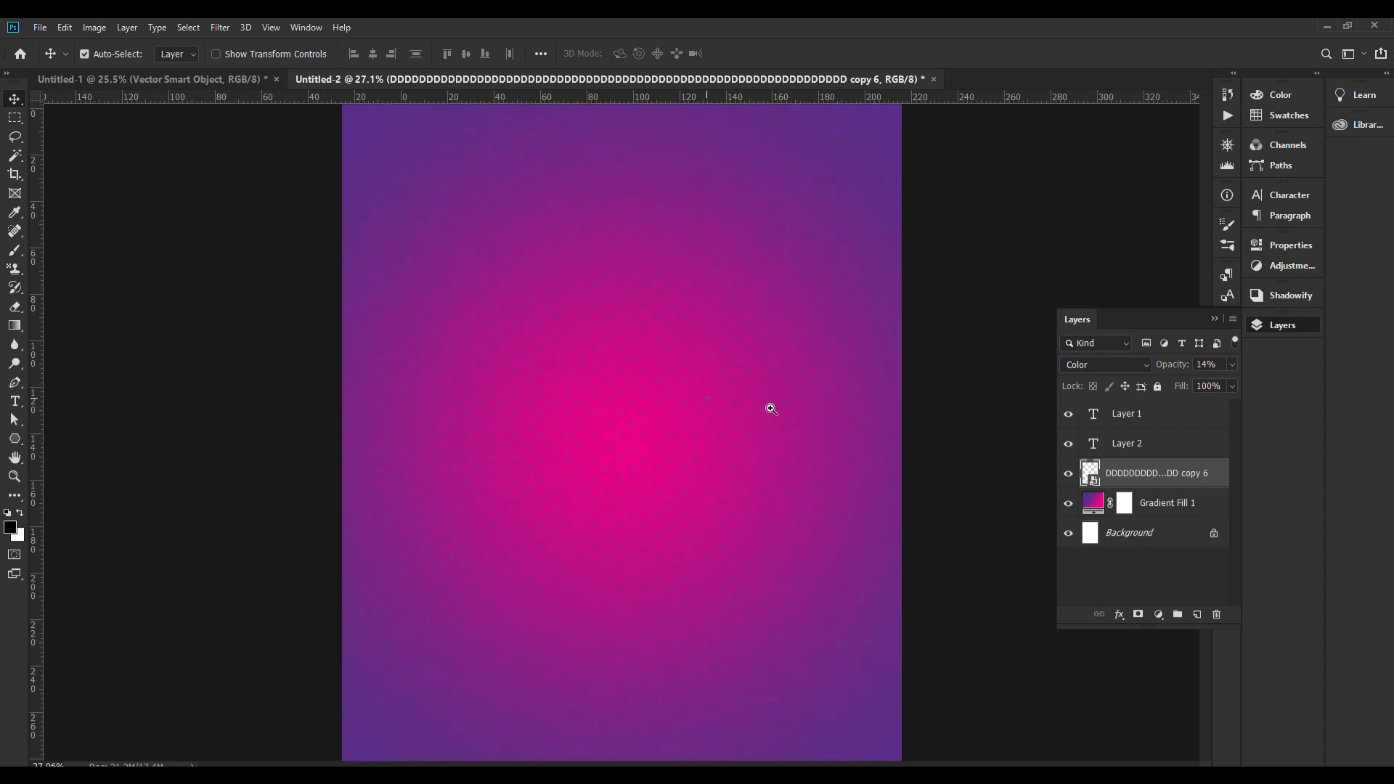
{"action": "scroll", "coordinate": [779, 411], "scroll_direction": "down", "scroll_amount": 1}
{"action": "key", "text": "ctrl+0"}
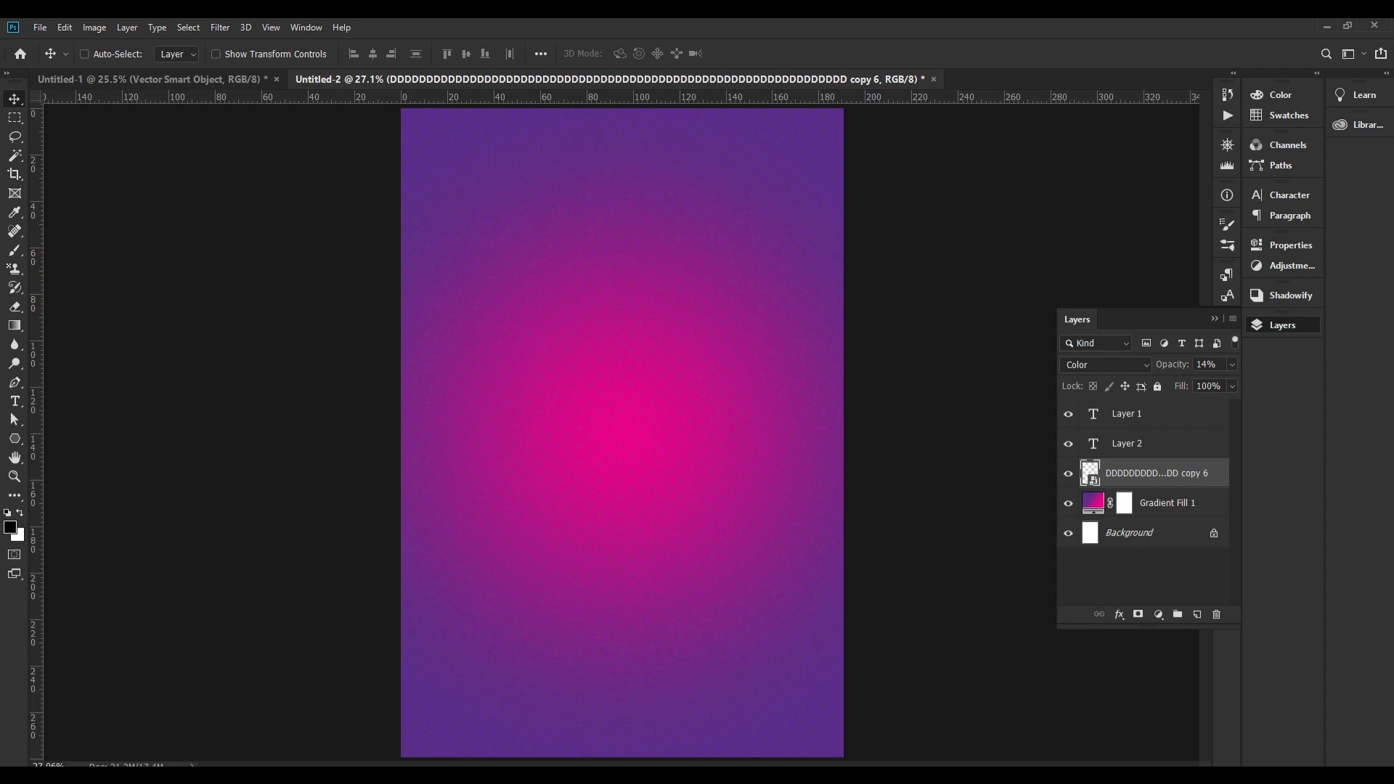
{"action": "left_click_drag", "start_coordinate": [591, 171], "coordinate": [608, 176]}
{"action": "left_click_drag", "start_coordinate": [607, 237], "coordinate": [587, 327]}
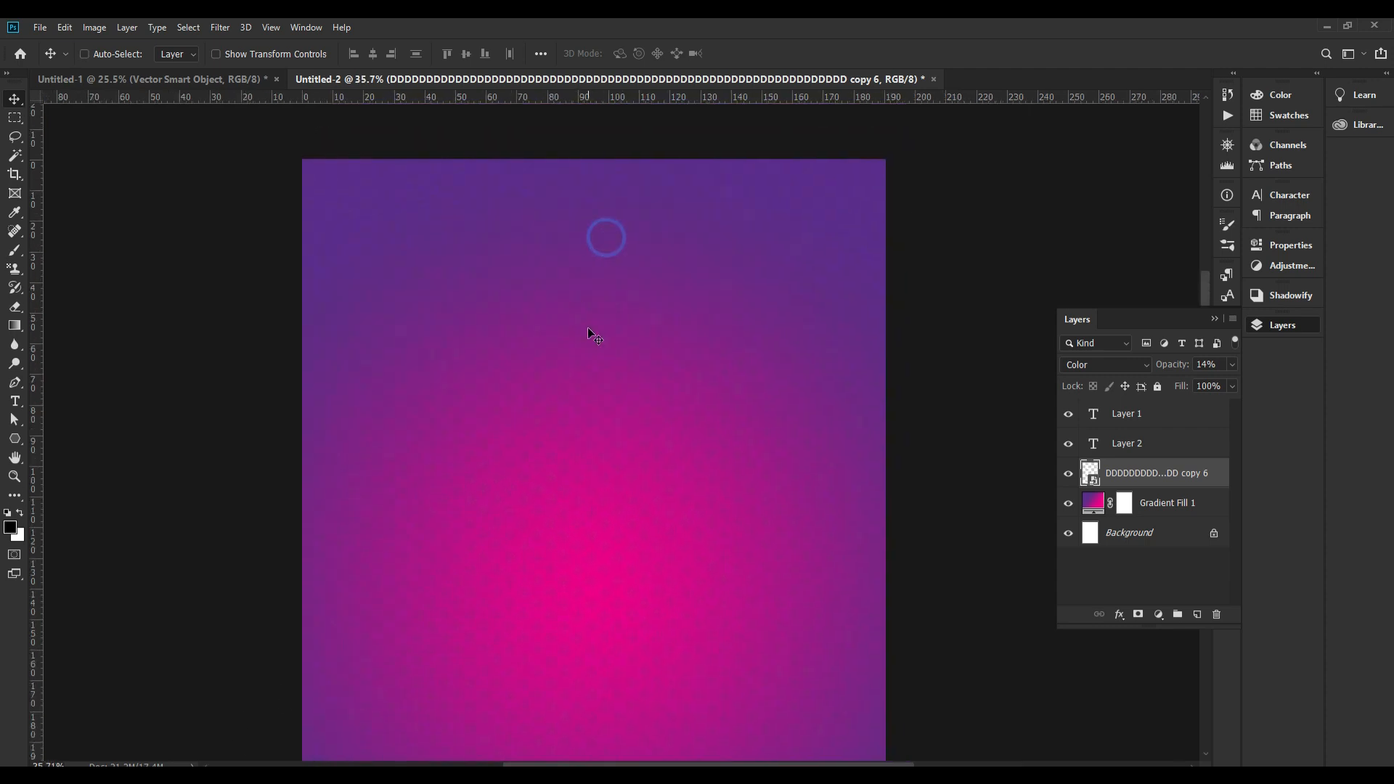
{"action": "scroll", "coordinate": [609, 341], "scroll_direction": "down", "scroll_amount": 3}
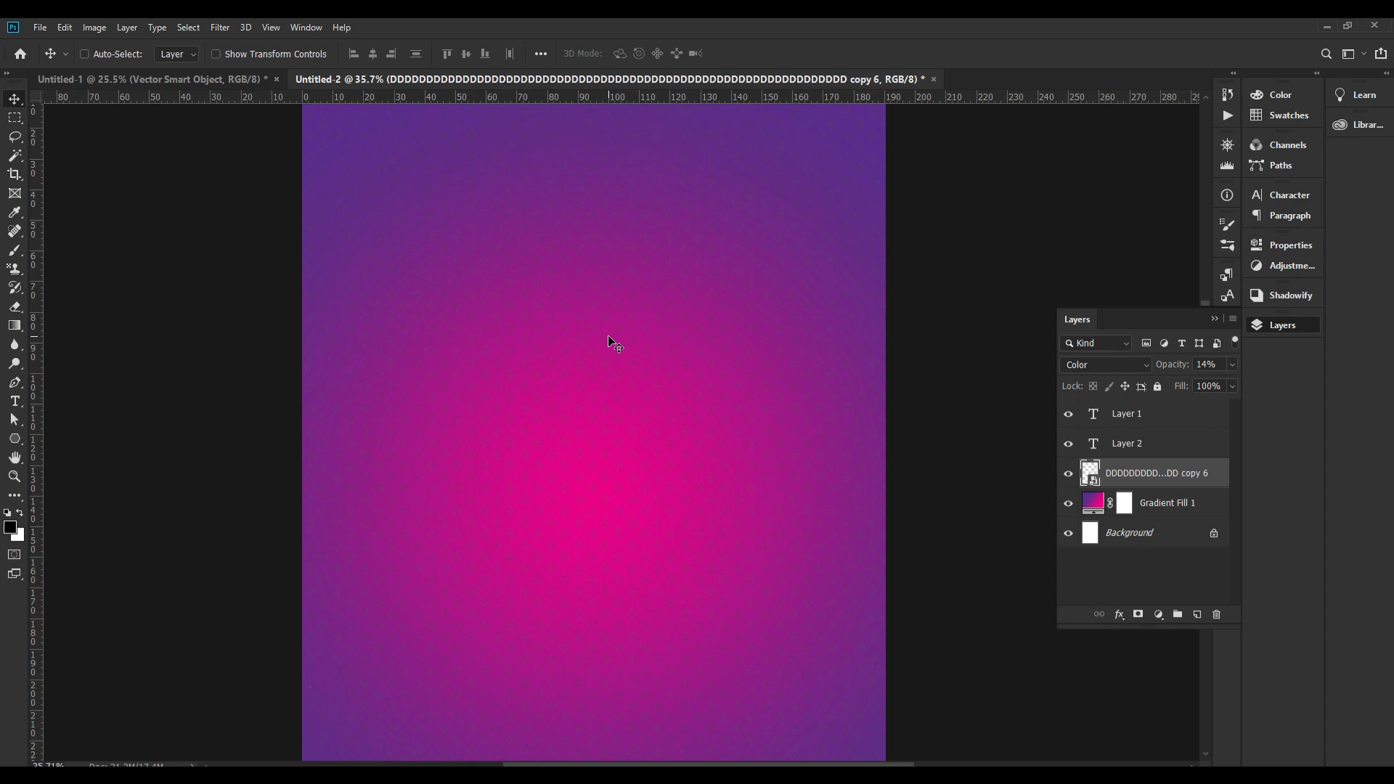
{"action": "key", "text": "ctrl+0"}
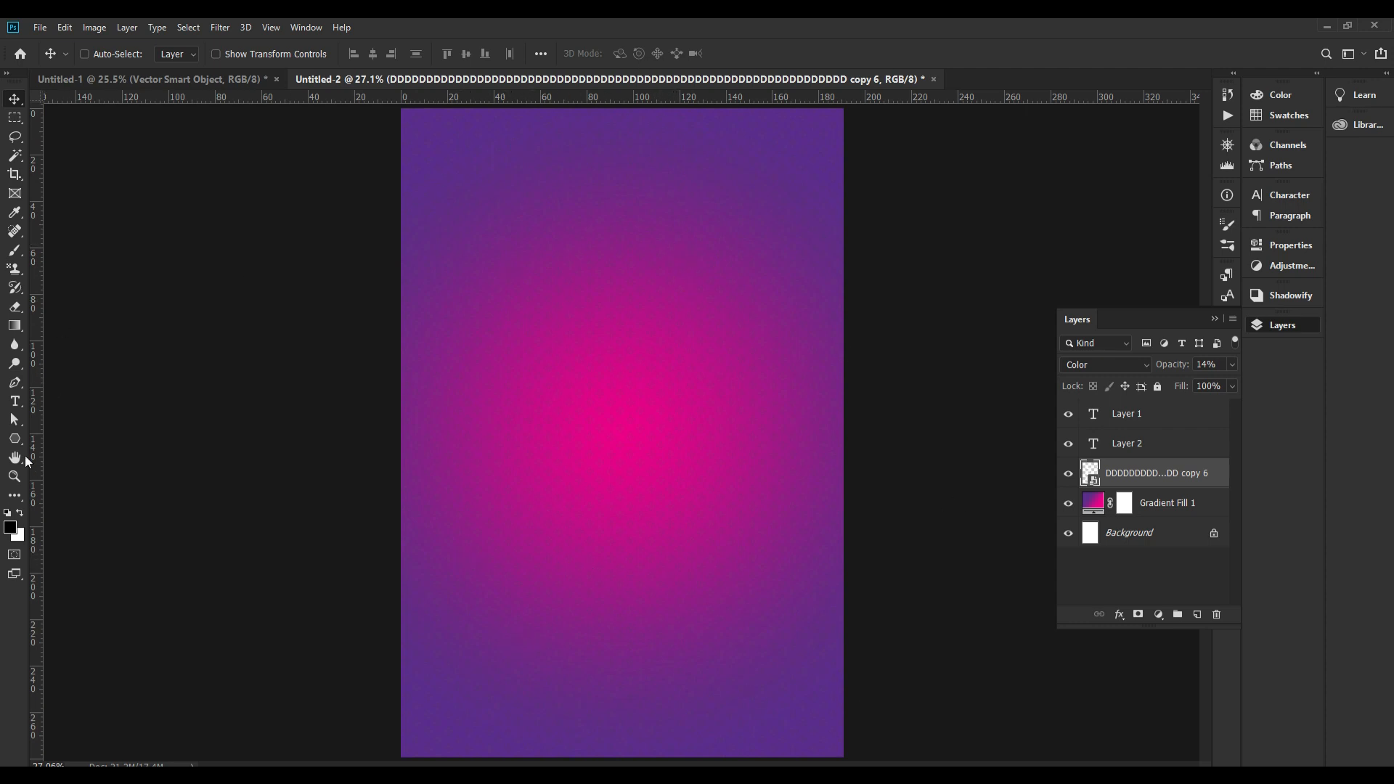
Draw a full-width black rectangle about 2284 by 245 px along the canvas's bottom edge
{"action": "left_click_drag", "start_coordinate": [21, 438], "coordinate": [84, 443]}
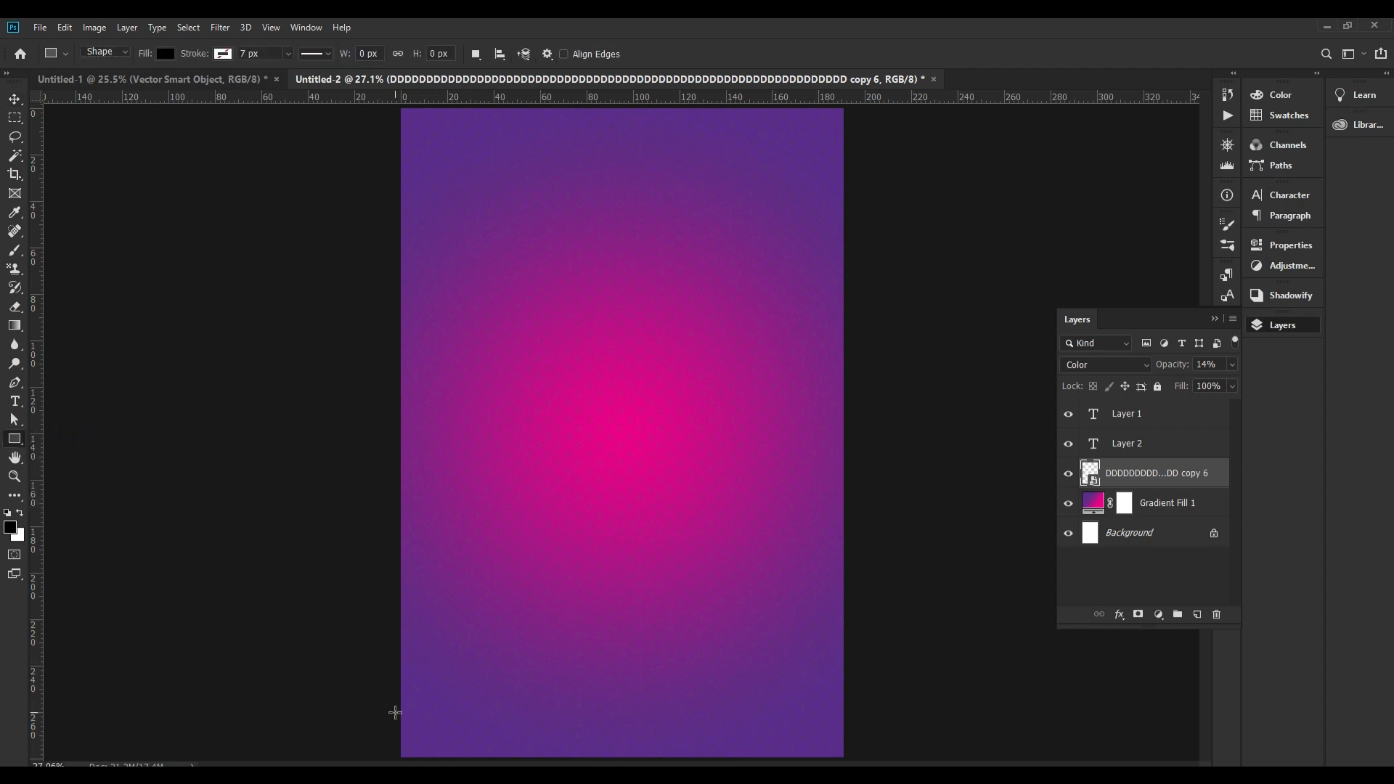
{"action": "left_click_drag", "start_coordinate": [401, 712], "coordinate": [848, 759]}
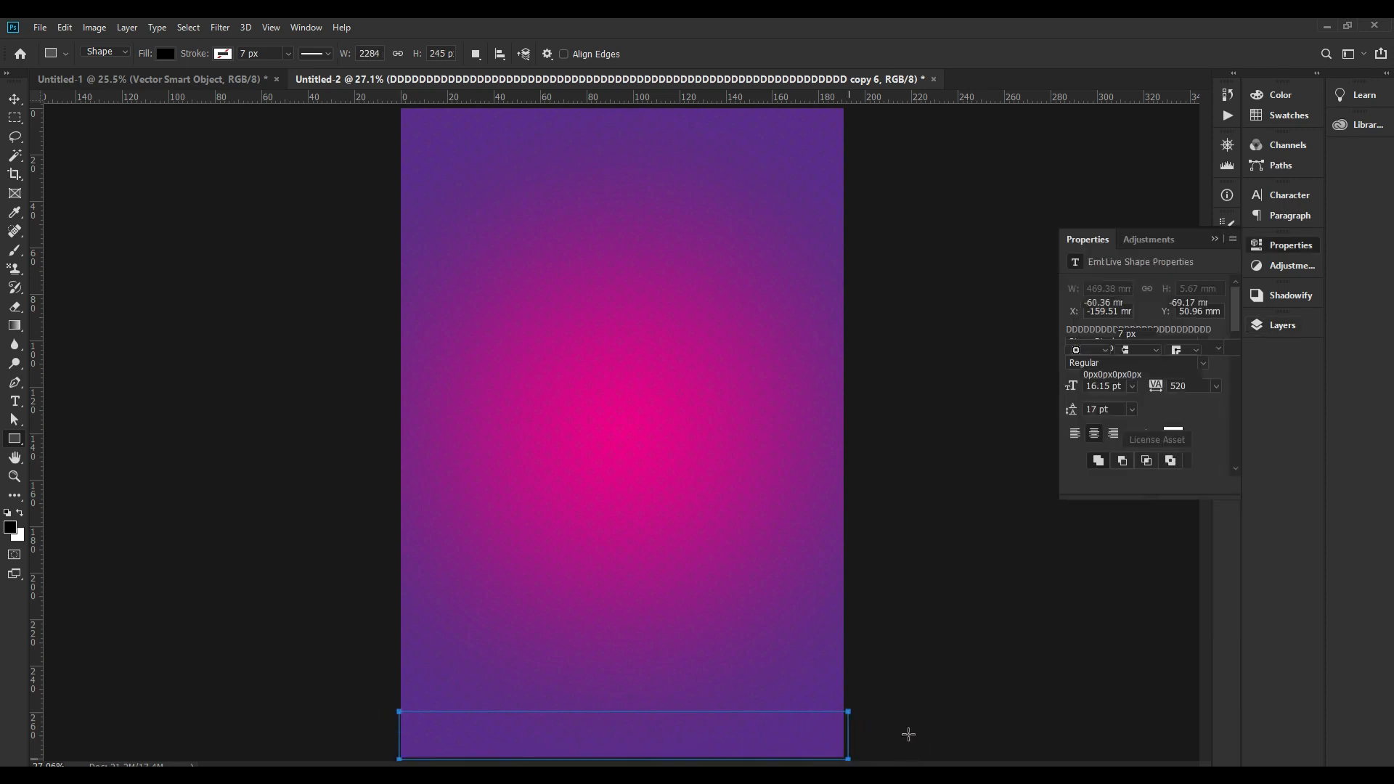
{"action": "key", "text": "v"}
{"action": "left_click", "coordinate": [483, 53]}
Stretch the black rectangle upward to about 293 px high, then align it to the canvas's bottom edge and horizontal centre
{"action": "key", "text": "ctrl+t"}
{"action": "left_click_drag", "start_coordinate": [622, 709], "coordinate": [623, 700]}
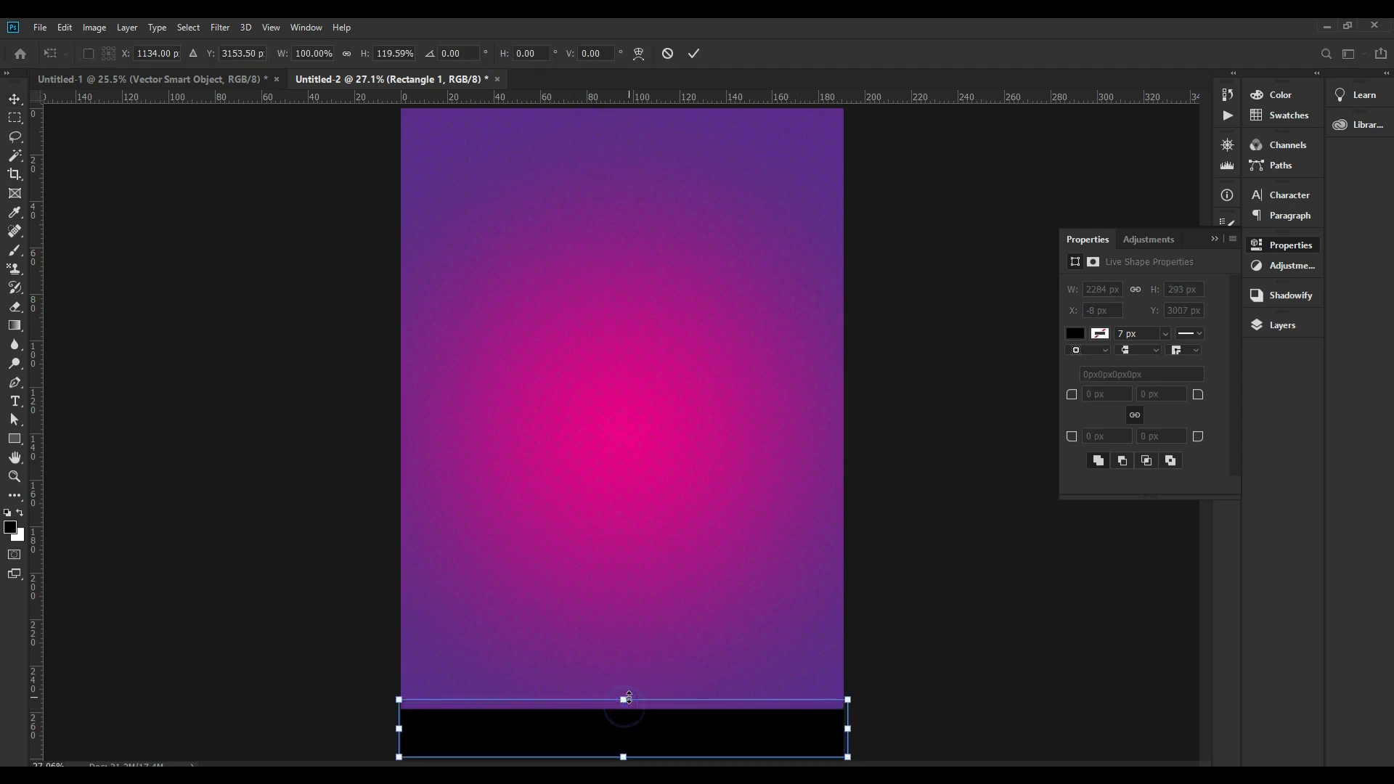
{"action": "key", "text": "Return"}
{"action": "key", "text": "ctrl+a"}
{"action": "left_click", "coordinate": [484, 53]}
{"action": "left_click", "coordinate": [373, 53]}
{"action": "key", "text": "ctrl+d"}
Fill the bottom rectangle with purple, using the CMYK values 80, 100, 0 and 0
{"action": "left_click", "coordinate": [1075, 333]}
{"action": "left_click", "coordinate": [1234, 361]}
{"action": "key", "text": "Tab"}
{"action": "key", "text": "Tab"}
{"action": "key", "text": "Tab"}
{"action": "key", "text": "Tab"}
{"action": "key", "text": "Tab"}
{"action": "type", "text": "0"}
{"action": "key", "text": "shift+Tab"}
{"action": "type", "text": "0"}
{"action": "key", "text": "Tab"}
{"action": "type", "text": "888"}
{"action": "key", "text": "Tab"}
{"action": "key", "text": "Return"}
{"action": "key", "text": "shift+Tab"}
{"action": "key", "text": "shift+Tab"}
{"action": "type", "text": "80"}
{"action": "key", "text": "Tab"}
{"action": "type", "text": "100"}
{"action": "key", "text": "Tab"}
{"action": "type", "text": "0"}
{"action": "key", "text": "Tab"}
{"action": "type", "text": "0"}
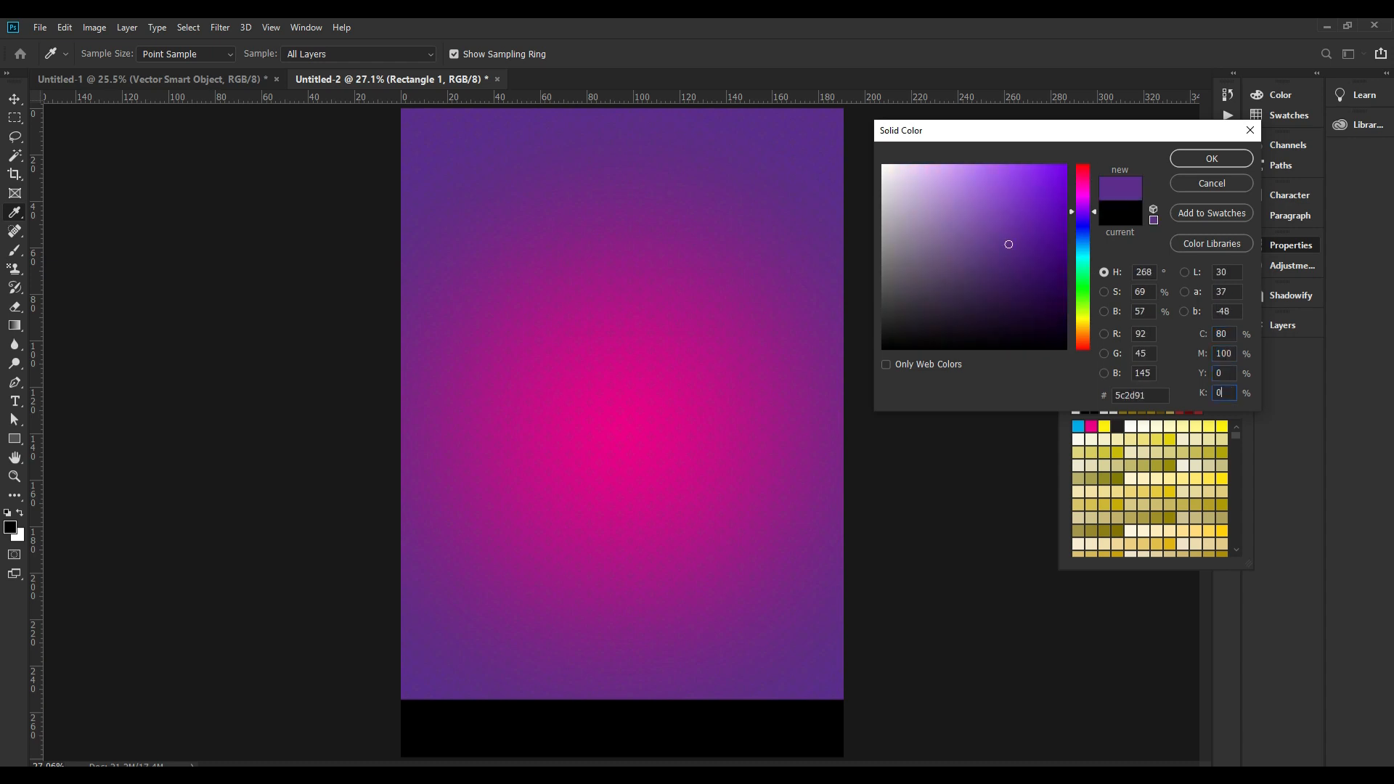
{"action": "key", "text": "Return"}
Duplicate the purple strip directly above itself and recolour the copy with the recently used dark red
{"action": "left_click_drag", "start_coordinate": [771, 752], "coordinate": [806, 669], "text": "alt"}
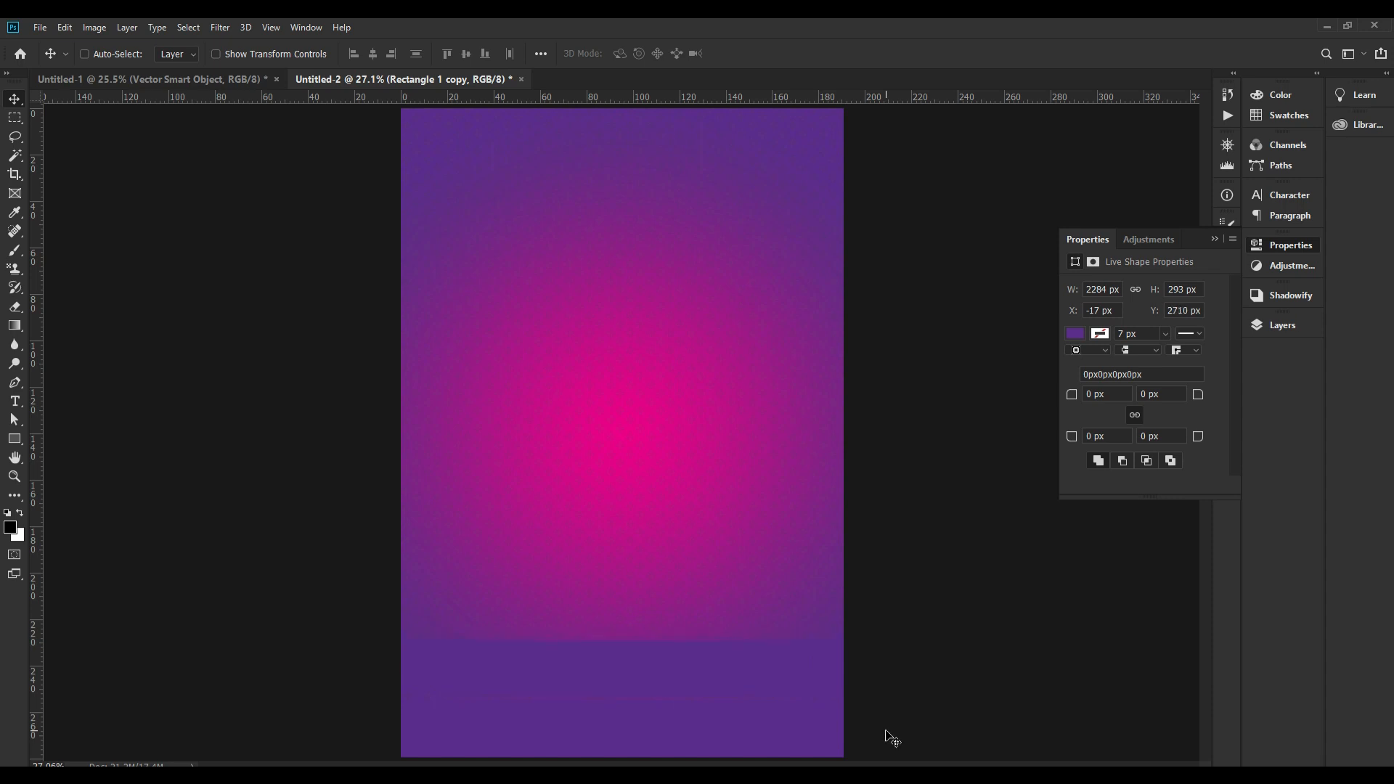
{"action": "left_click", "coordinate": [1073, 334]}
{"action": "left_click", "coordinate": [1074, 333]}
{"action": "left_click", "coordinate": [1078, 333]}
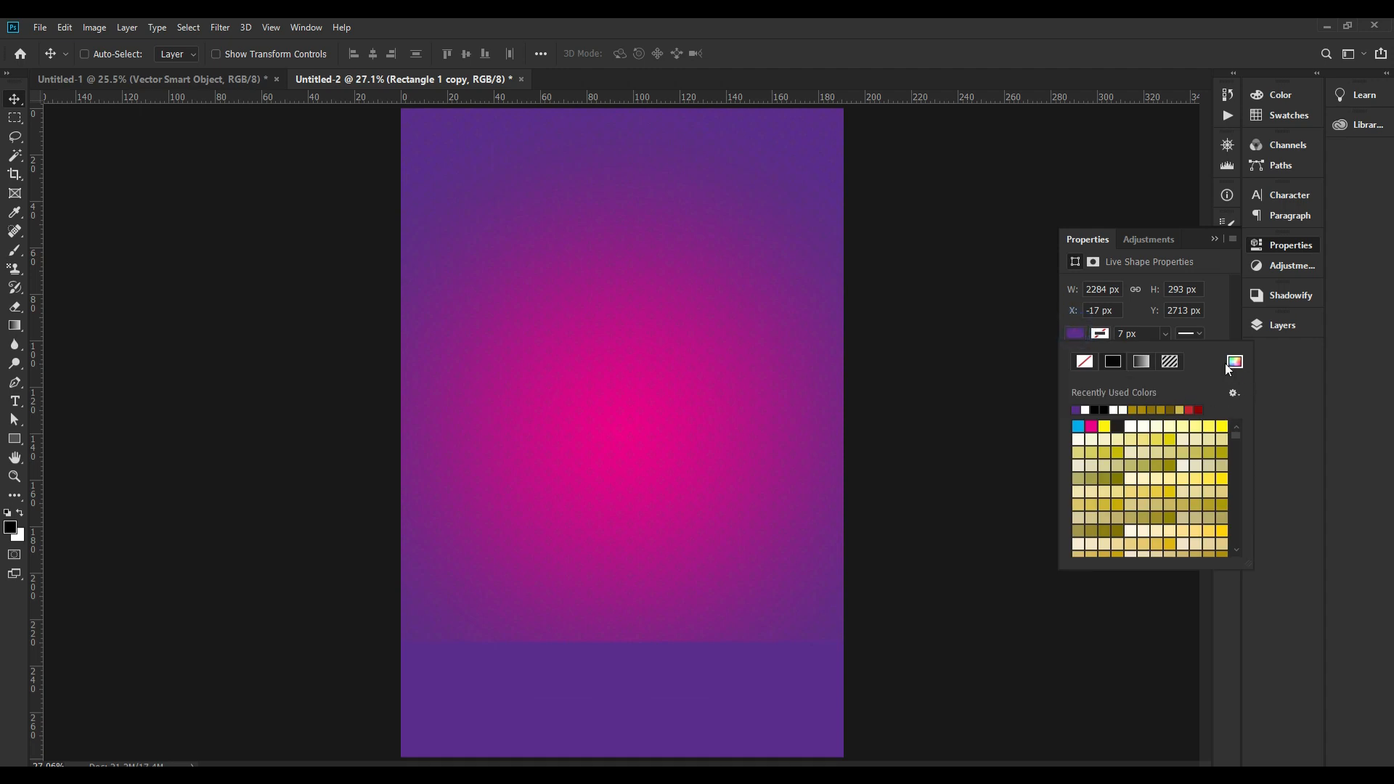
{"action": "left_click", "coordinate": [1198, 411]}
{"action": "left_click", "coordinate": [794, 521]}
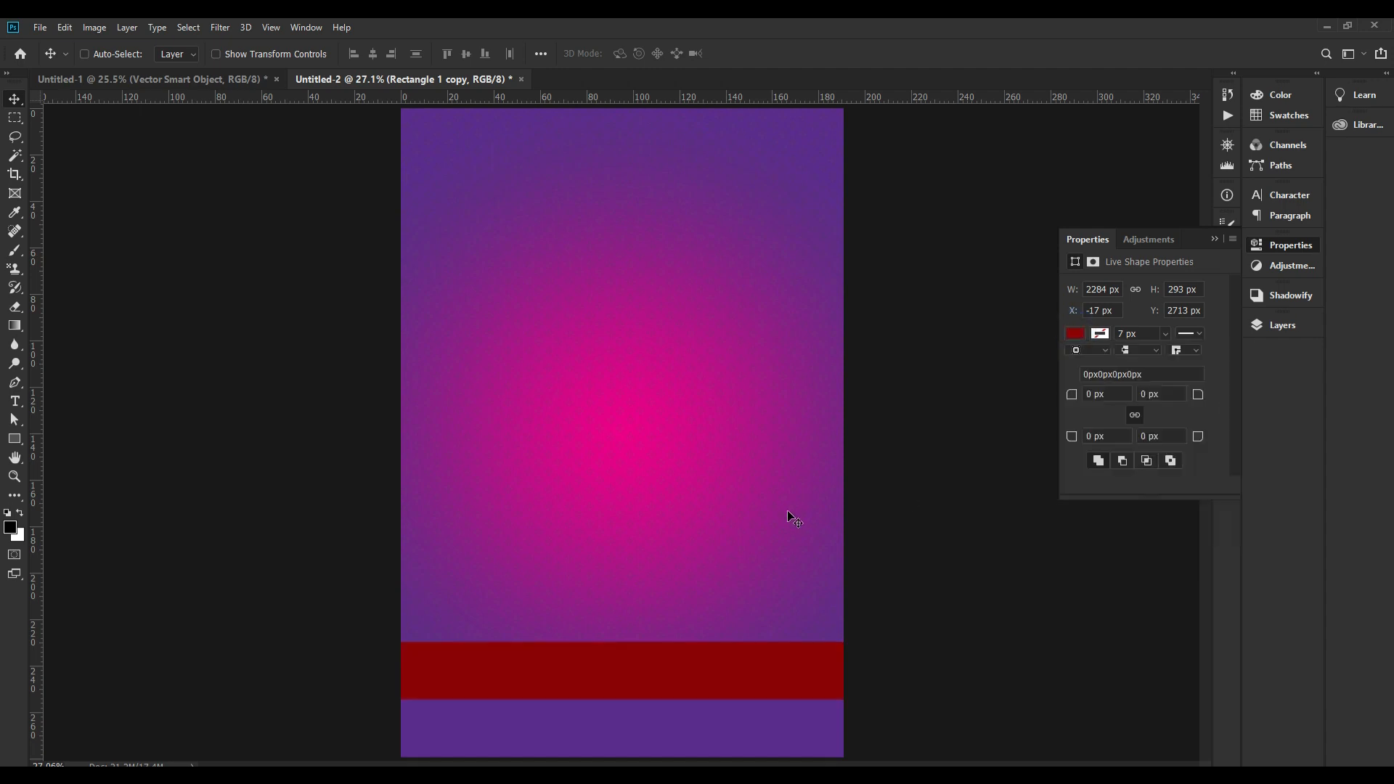
Try to draw a purple scalloped, cloud-like shape across the upper part of the canvas with the Pen tool
{"action": "left_click", "coordinate": [816, 722], "text": "ctrl"}
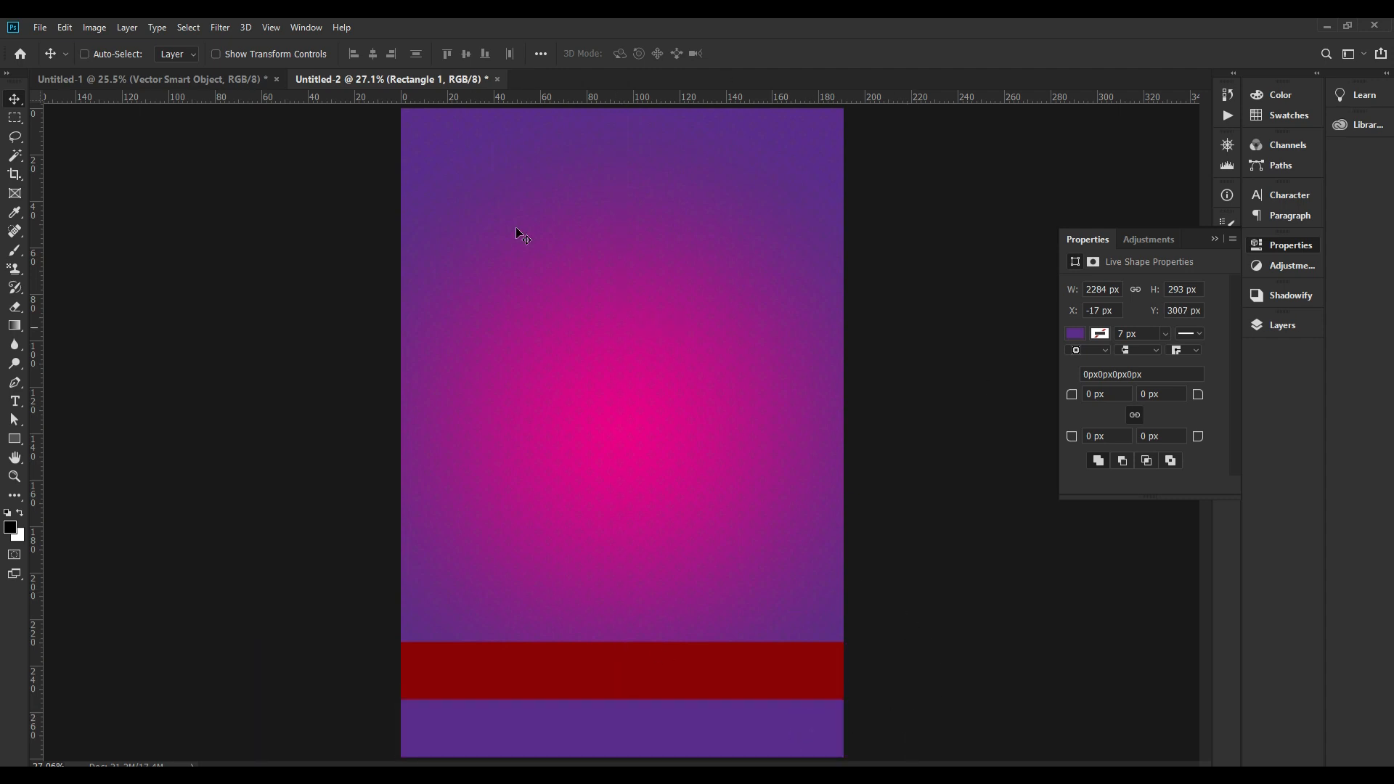
{"action": "left_click_drag", "start_coordinate": [697, 208], "coordinate": [718, 216]}
{"action": "left_click_drag", "start_coordinate": [672, 190], "coordinate": [678, 233]}
{"action": "key", "text": "ctrl+minus"}
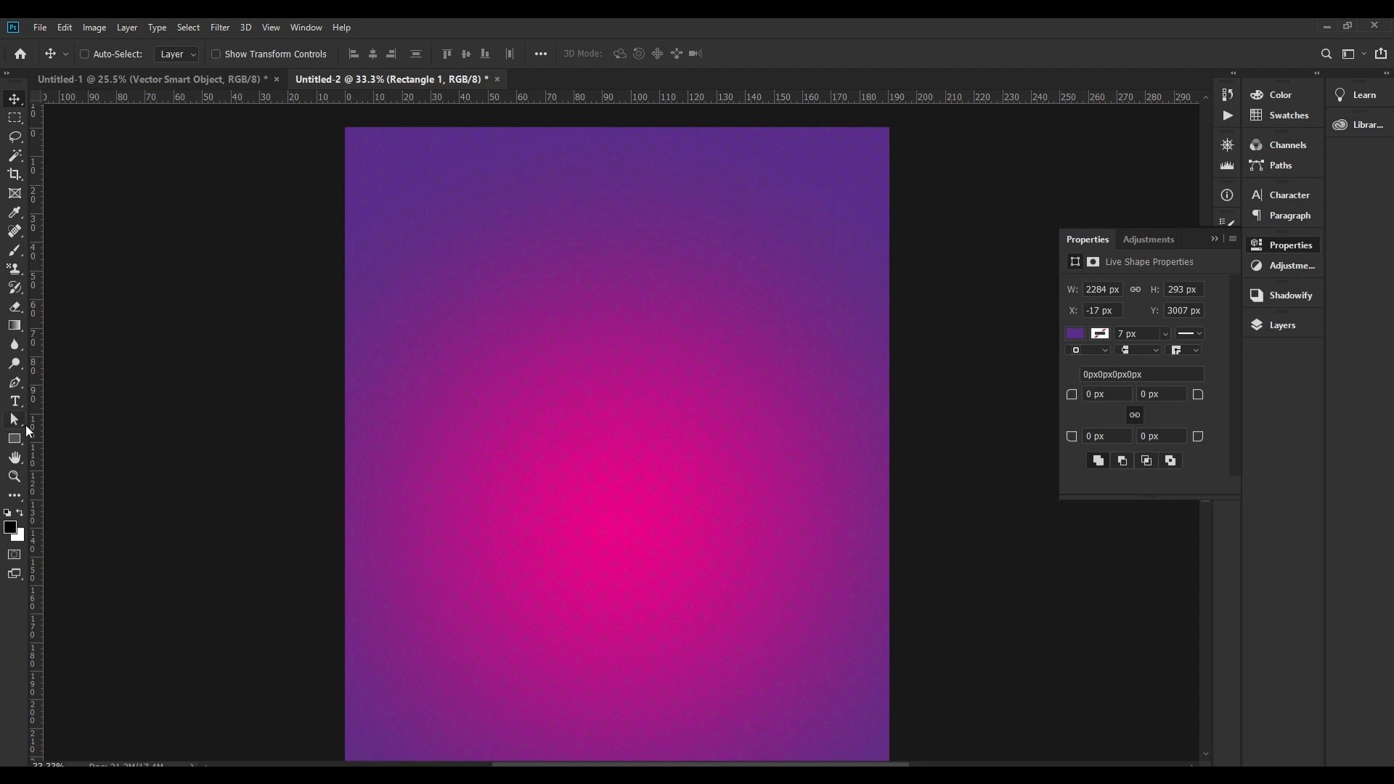
{"action": "left_click", "coordinate": [18, 382]}
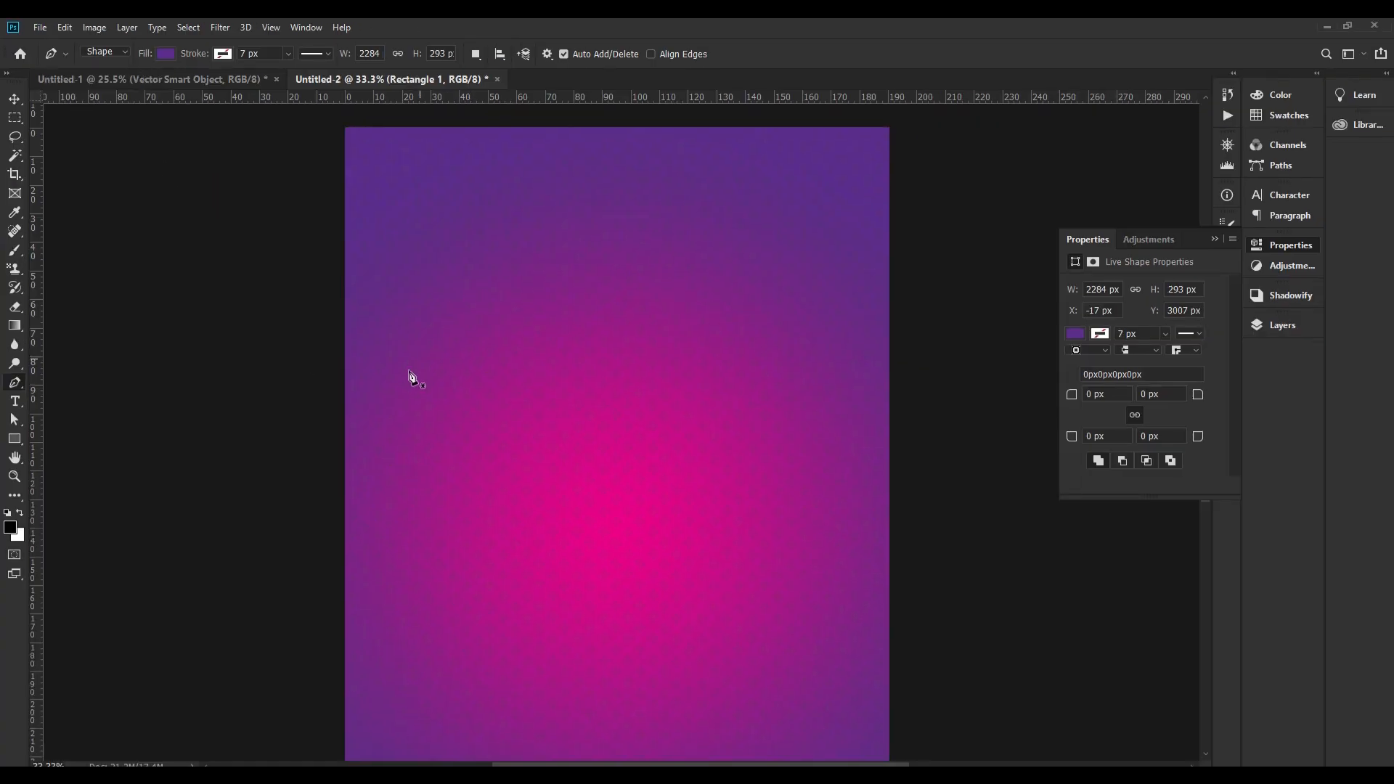
{"action": "left_click", "coordinate": [415, 395]}
{"action": "left_click_drag", "start_coordinate": [468, 293], "coordinate": [694, 252]}
{"action": "key", "text": "ctrl+z"}
{"action": "left_click_drag", "start_coordinate": [577, 234], "coordinate": [676, 258]}
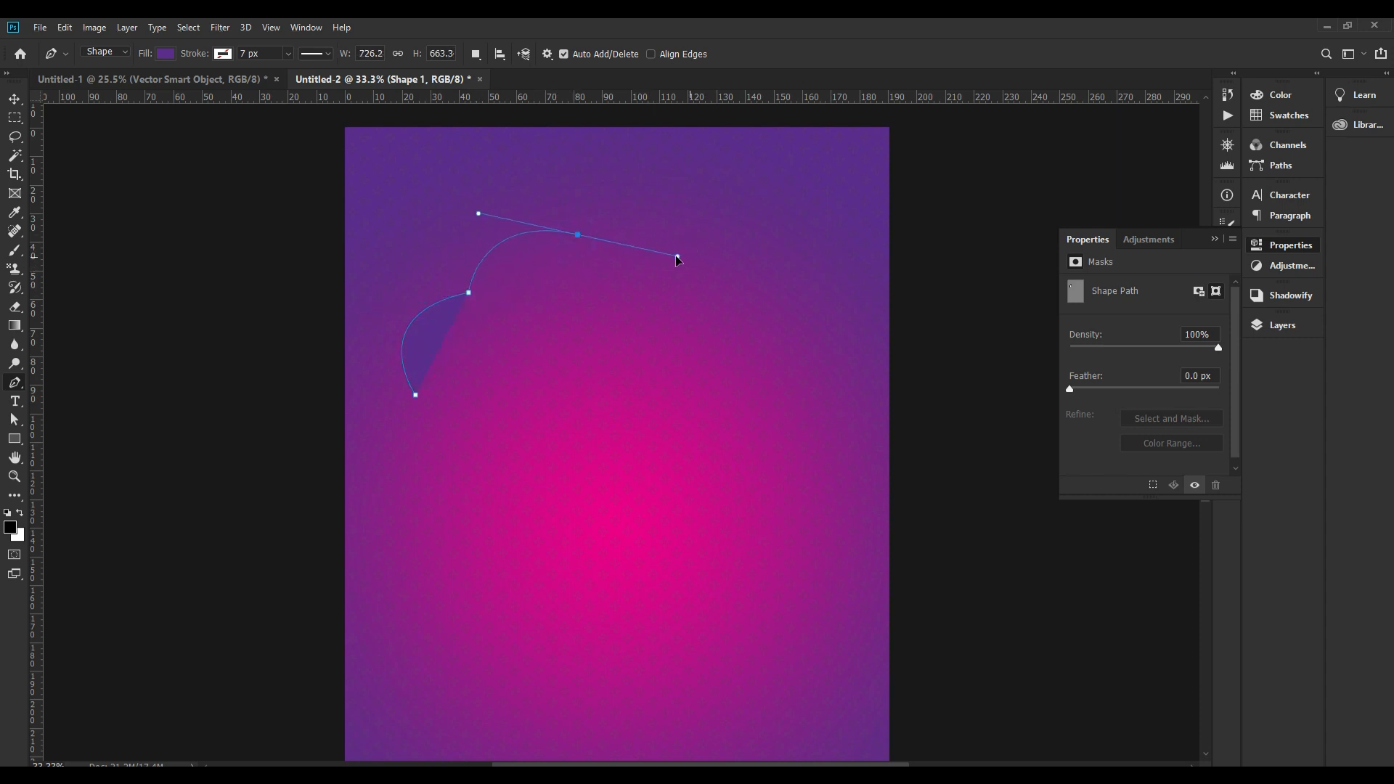
{"action": "left_click_drag", "start_coordinate": [626, 217], "coordinate": [773, 203]}
{"action": "key", "text": "ctrl+z"}
{"action": "left_click", "coordinate": [668, 203]}
{"action": "left_click_drag", "start_coordinate": [725, 147], "coordinate": [720, 127]}
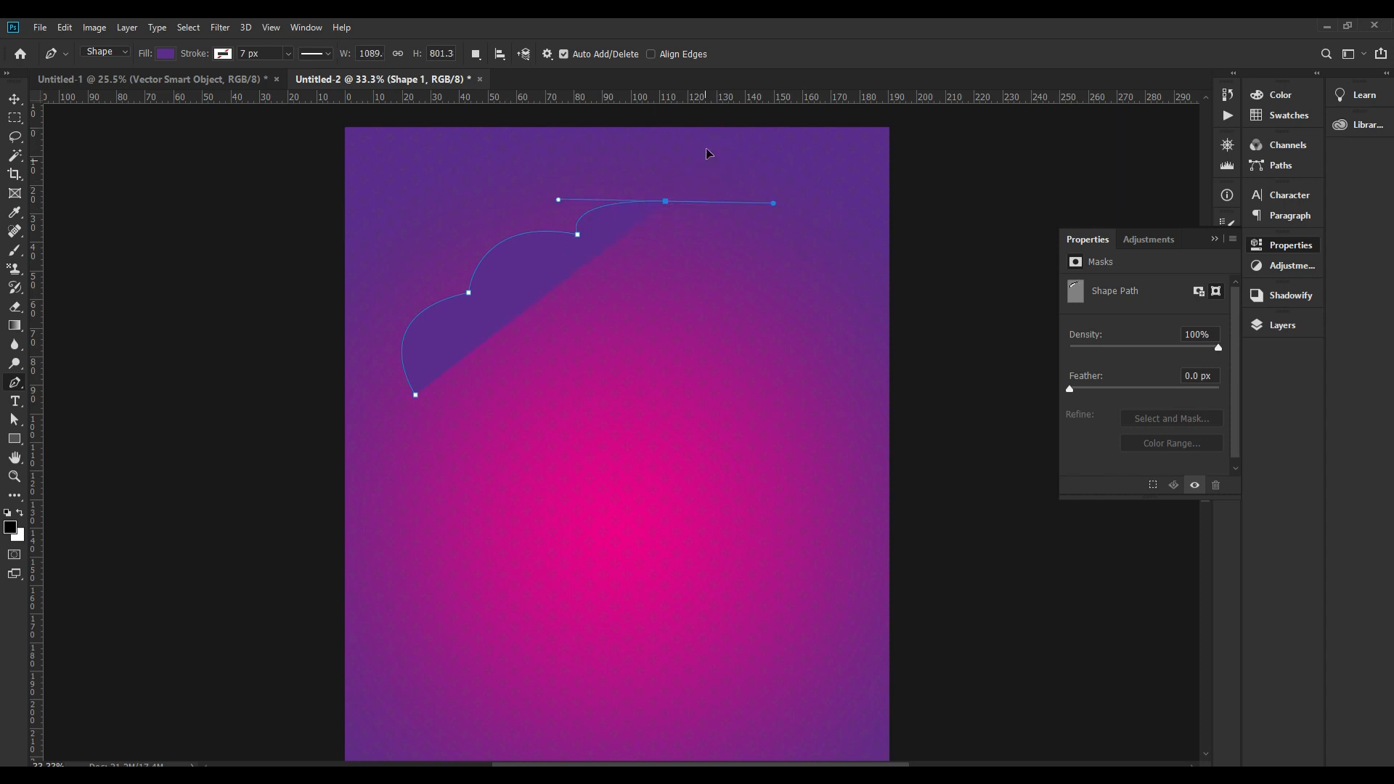
Undo the purple scalloped Pen shape
{"action": "key", "text": "ctrl+z"}
{"action": "key", "text": "ctrl+z"}
{"action": "key", "text": "ctrl+z"}
{"action": "key", "text": "ctrl+z"}
{"action": "key", "text": "ctrl+z"}
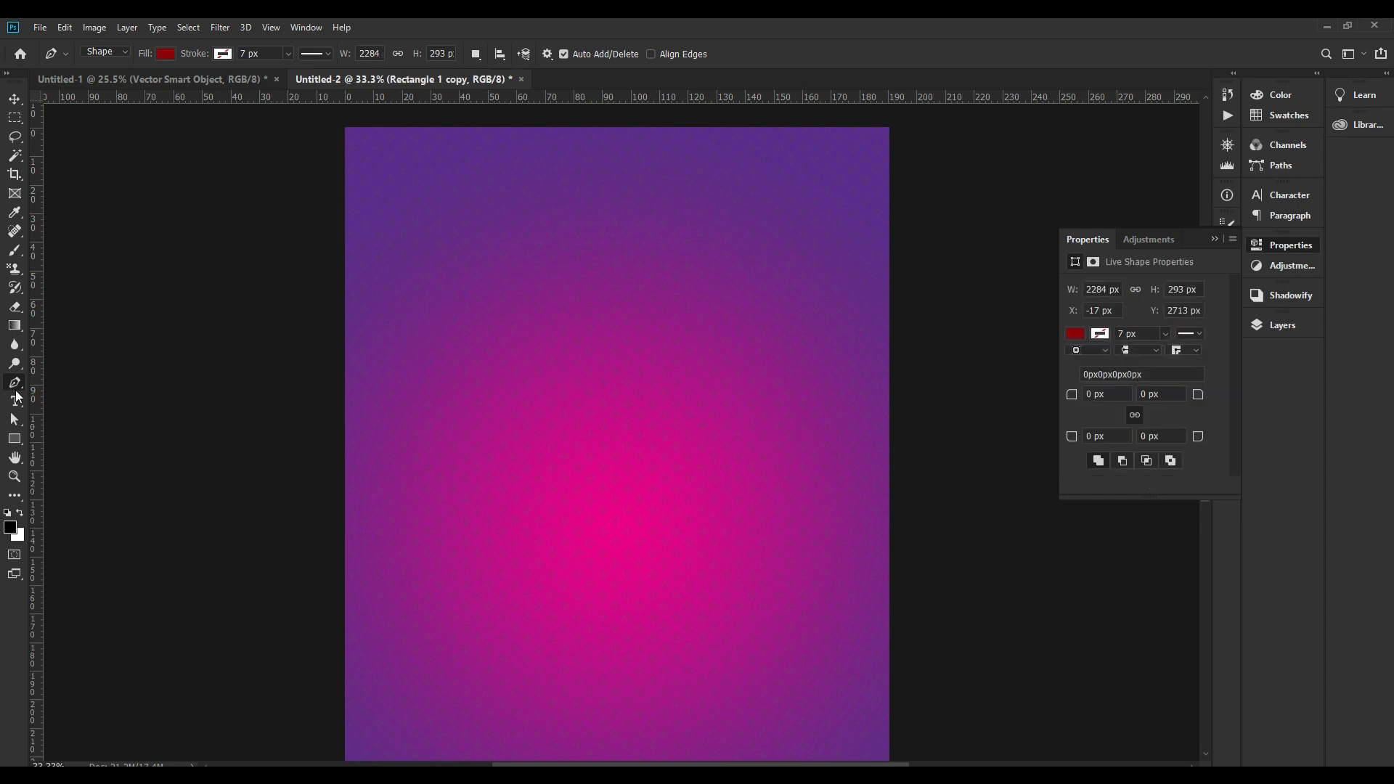
Place a vertical guide near the canvas's horizontal centre
{"action": "key", "text": "ctrl+minus"}
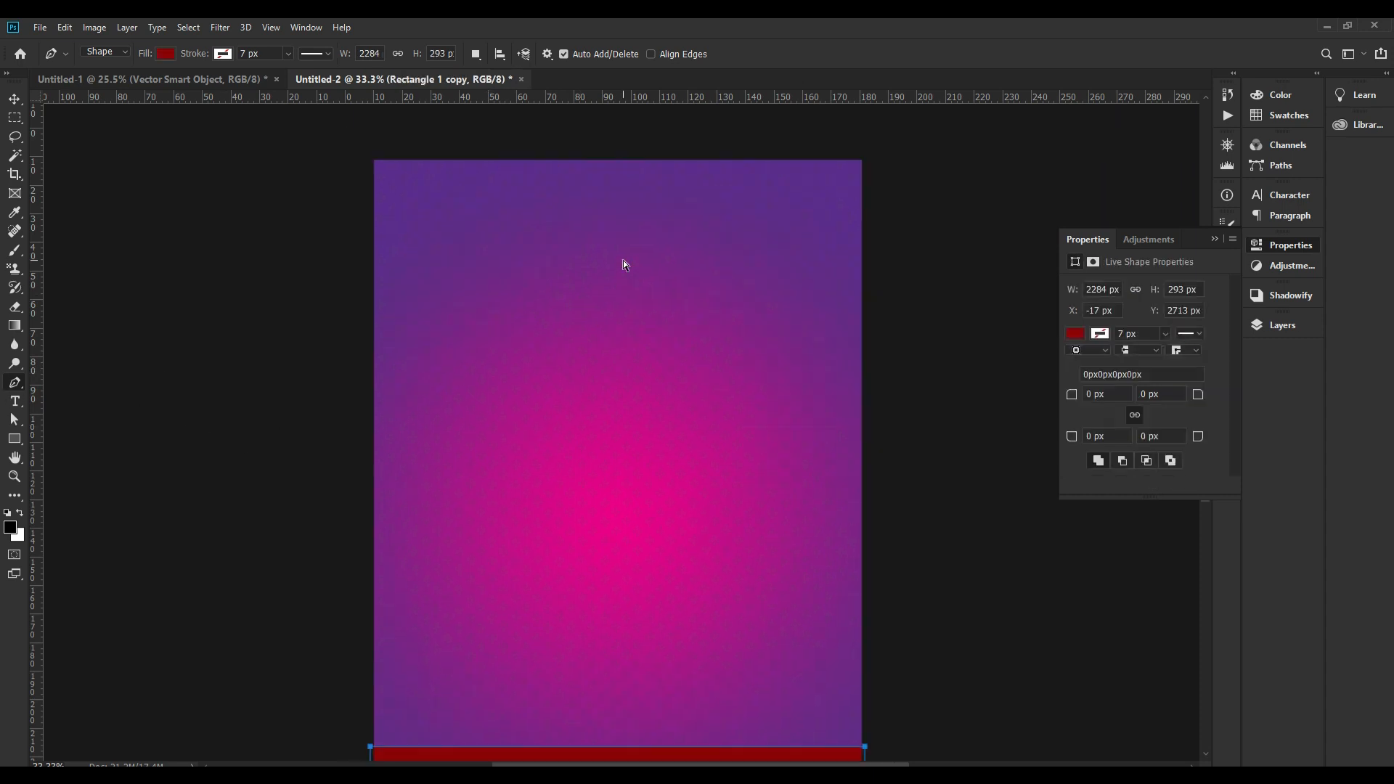
{"action": "left_click", "coordinate": [635, 424], "text": "ctrl"}
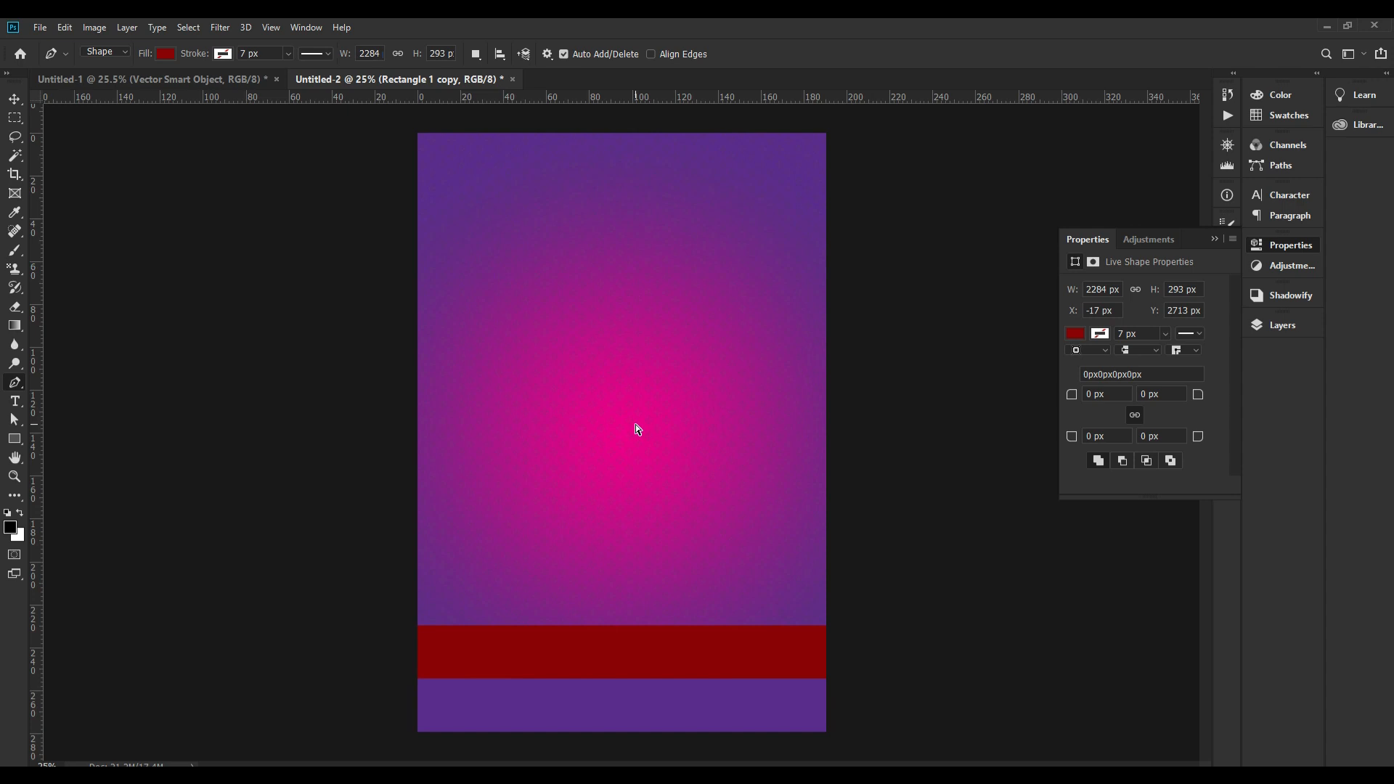
{"action": "key", "text": "v"}
{"action": "left_click_drag", "start_coordinate": [44, 607], "coordinate": [627, 591]}
{"action": "left_click_drag", "start_coordinate": [605, 181], "coordinate": [672, 268]}
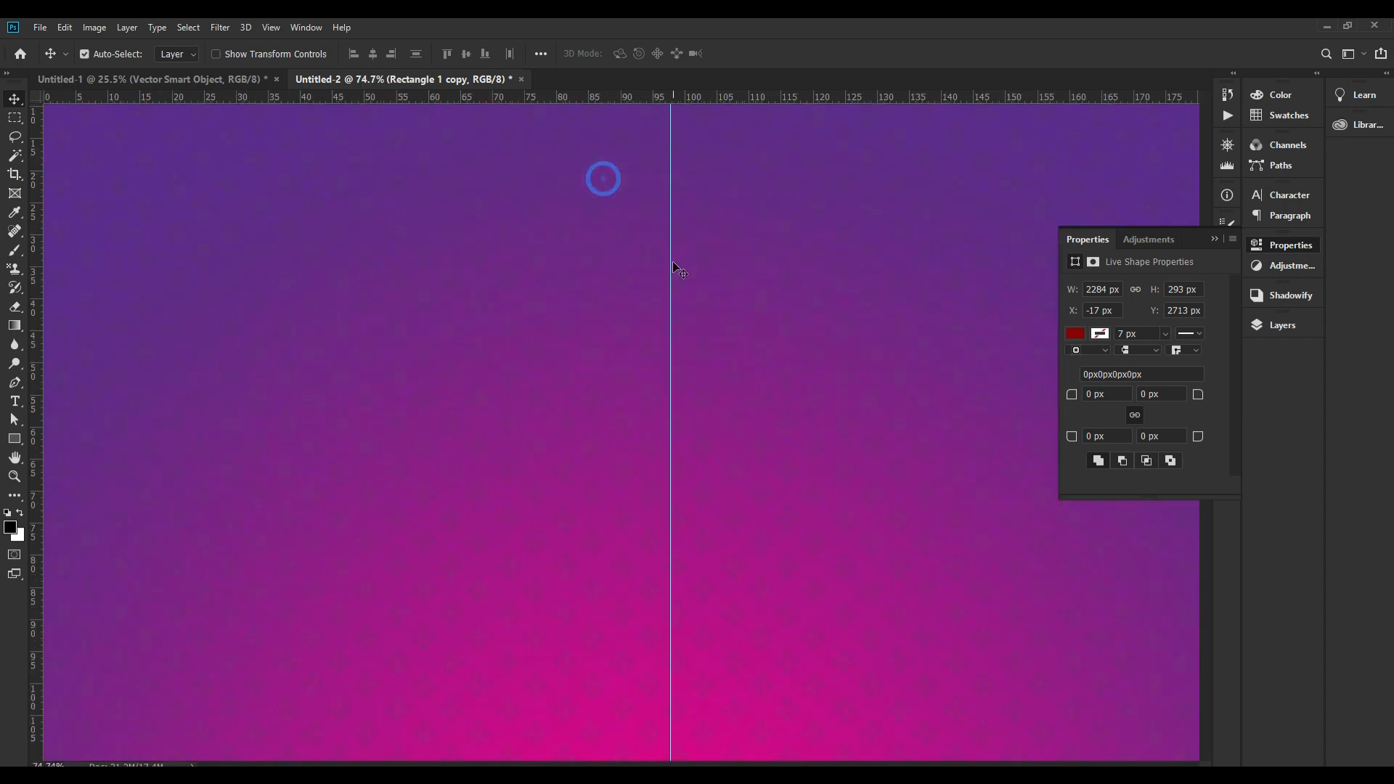
{"action": "left_click_drag", "start_coordinate": [660, 218], "coordinate": [666, 323]}
{"action": "key", "text": "ctrl+minus"}
{"action": "key", "text": "ctrl+minus"}
Draw the left half of a dark red scalloped arch with the Pen tool, ending its pointed tip on the vertical guide
{"action": "key", "text": "p"}
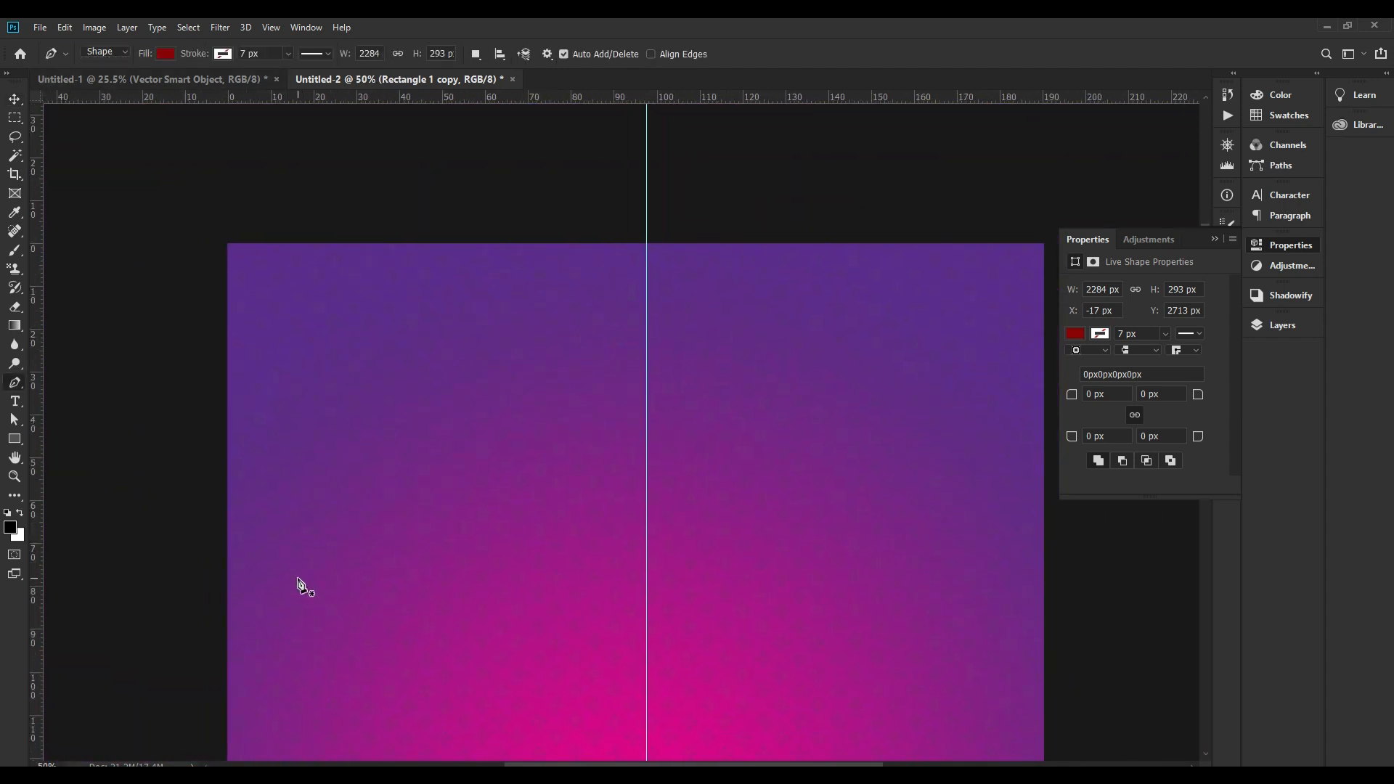
{"action": "left_click", "coordinate": [328, 581]}
{"action": "left_click_drag", "start_coordinate": [371, 458], "coordinate": [637, 411]}
{"action": "left_click", "coordinate": [371, 457], "text": "alt"}
{"action": "left_click", "coordinate": [506, 380], "text": "alt"}
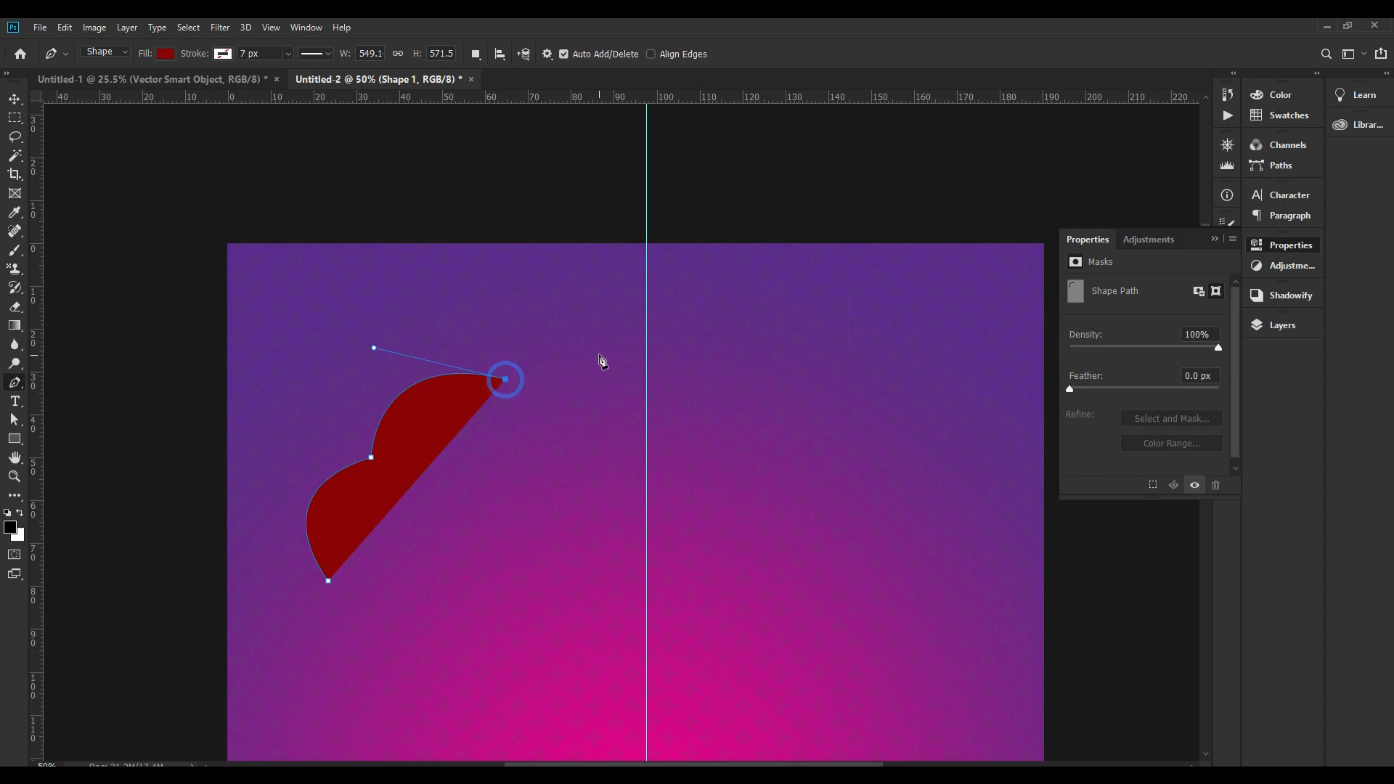
{"action": "key", "text": "ctrl+z"}
{"action": "left_click_drag", "start_coordinate": [472, 404], "coordinate": [569, 426]}
{"action": "left_click", "coordinate": [477, 404], "text": "alt"}
{"action": "left_click_drag", "start_coordinate": [546, 362], "coordinate": [609, 380]}
{"action": "left_click", "coordinate": [547, 362], "text": "alt"}
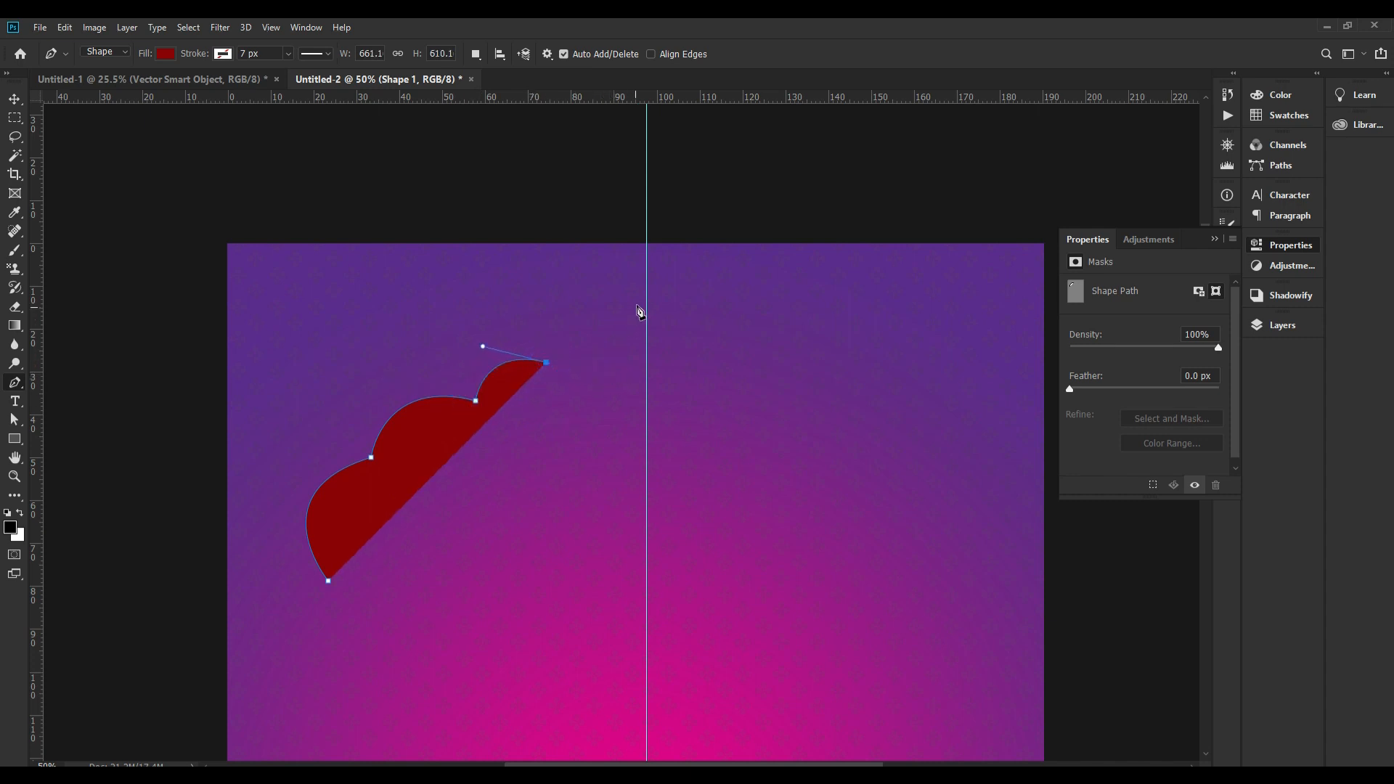
{"action": "left_click_drag", "start_coordinate": [646, 302], "coordinate": [645, 244]}
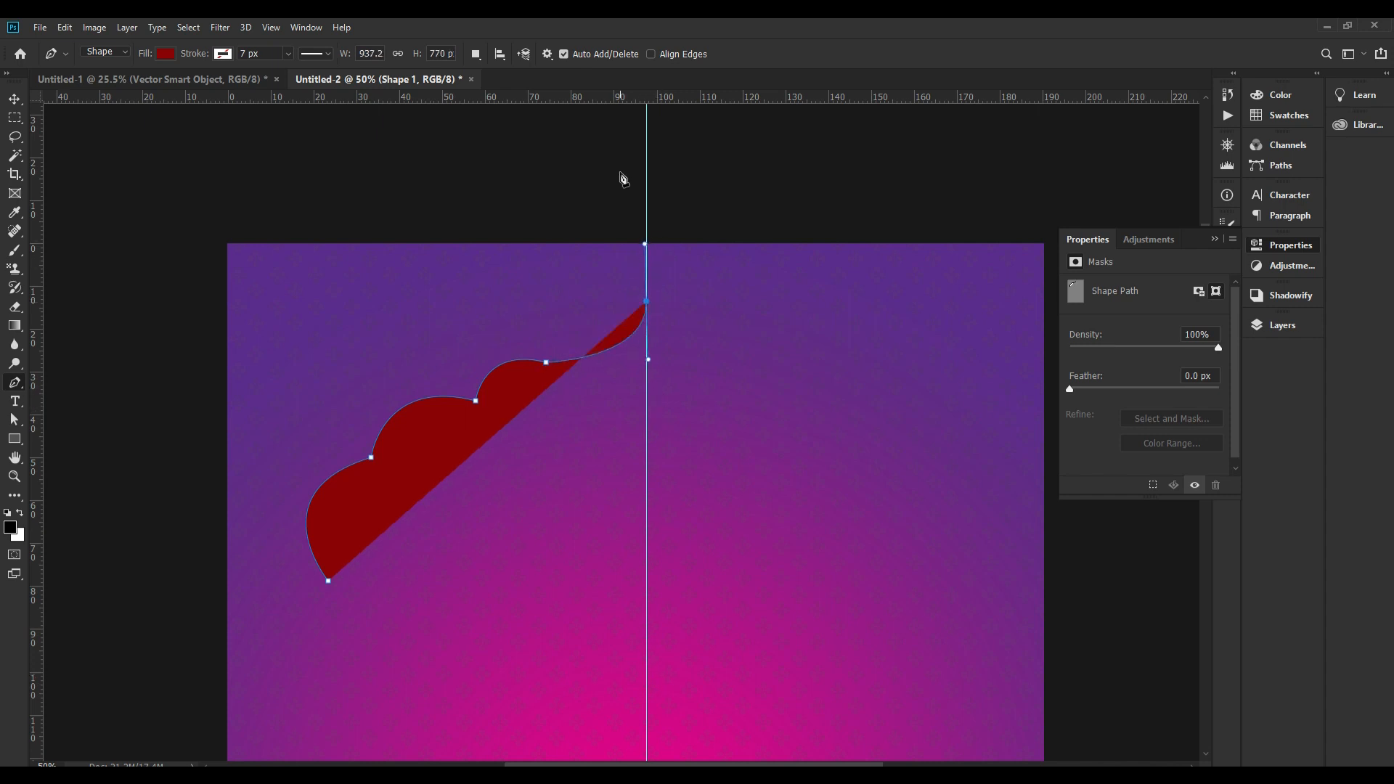
Add a horizontal guide at the outline's lower starting point and close the half arch through the intersection of the guides
{"action": "left_click_drag", "start_coordinate": [669, 114], "coordinate": [708, 580]}
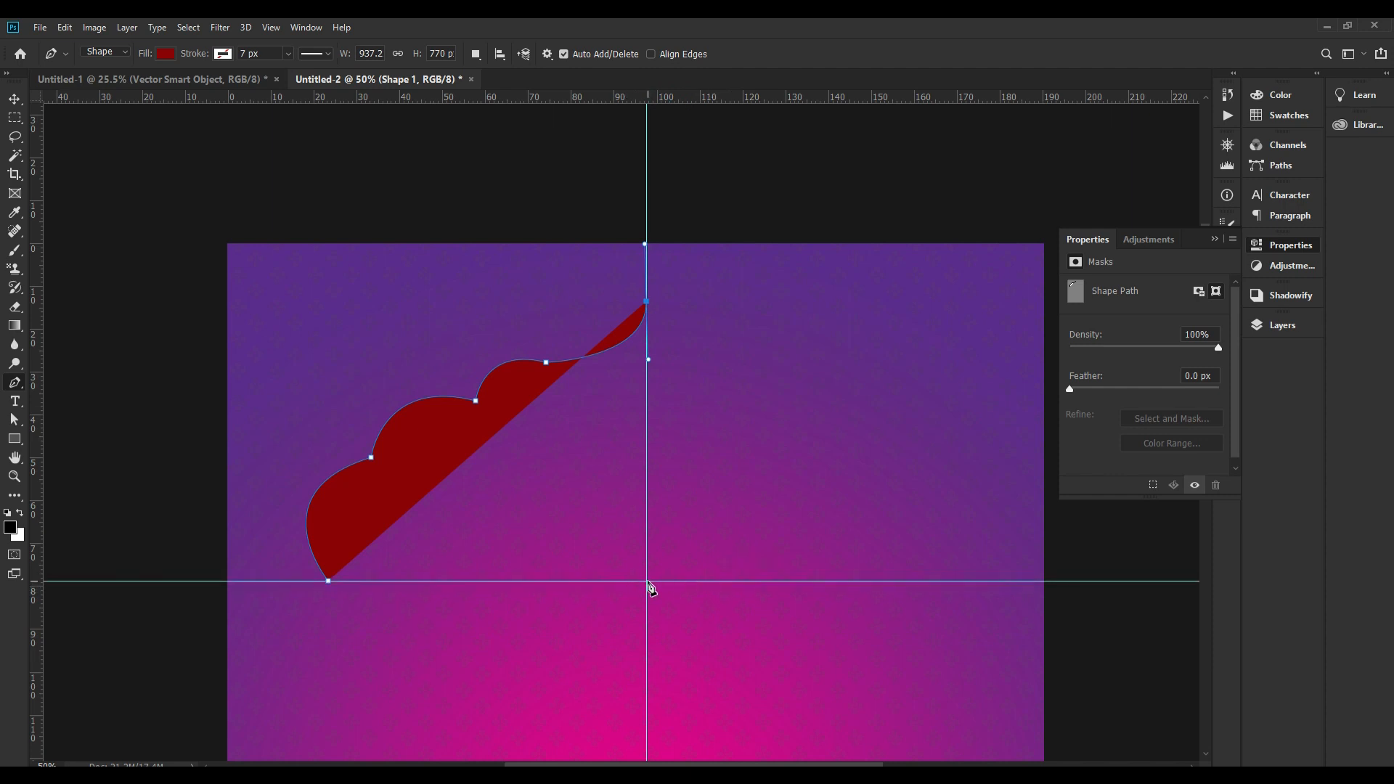
{"action": "left_click", "coordinate": [647, 581]}
{"action": "left_click", "coordinate": [328, 581]}
{"action": "left_click", "coordinate": [14, 99]}
{"action": "left_click", "coordinate": [268, 282]}
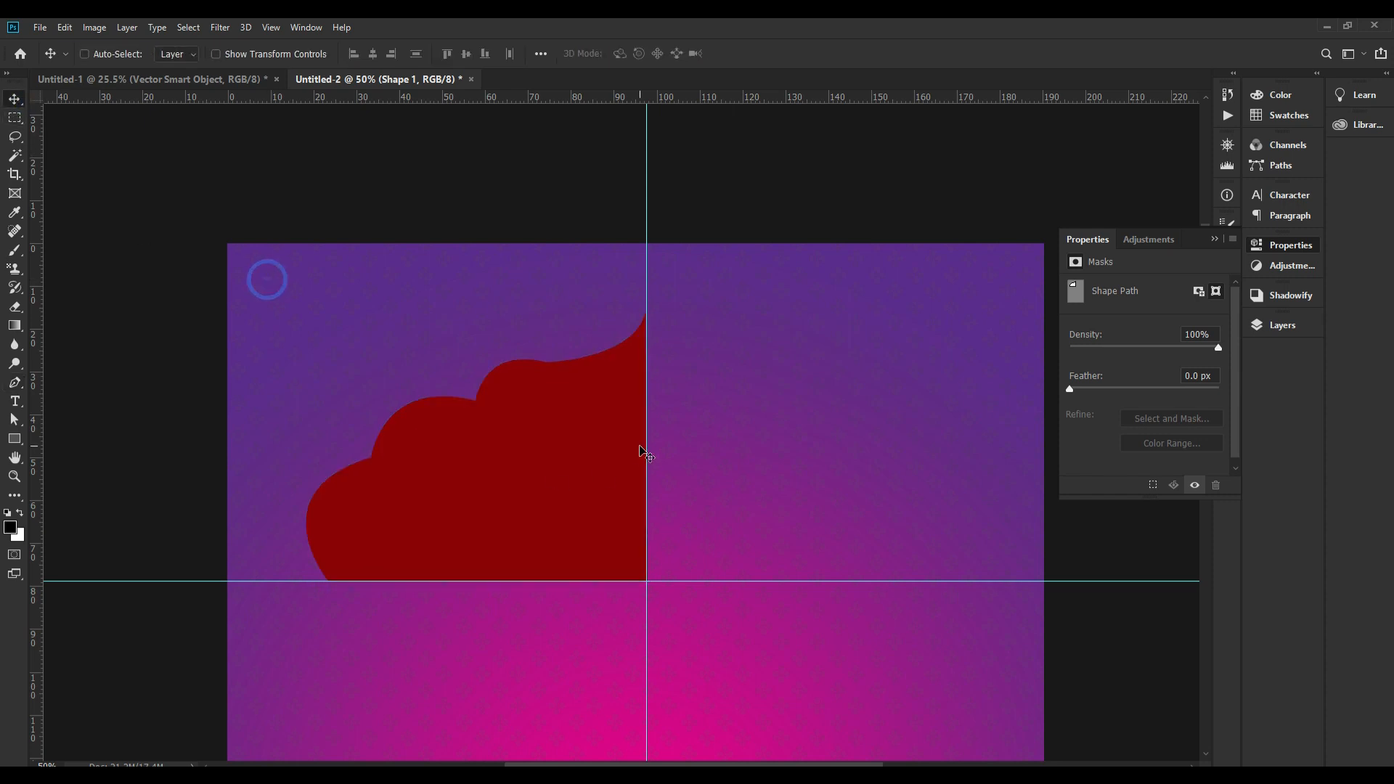
Duplicate the half arch and flip the copy horizontally
{"action": "key", "text": "ctrl+j"}
{"action": "left_click", "coordinate": [812, 421], "text": "ctrl"}
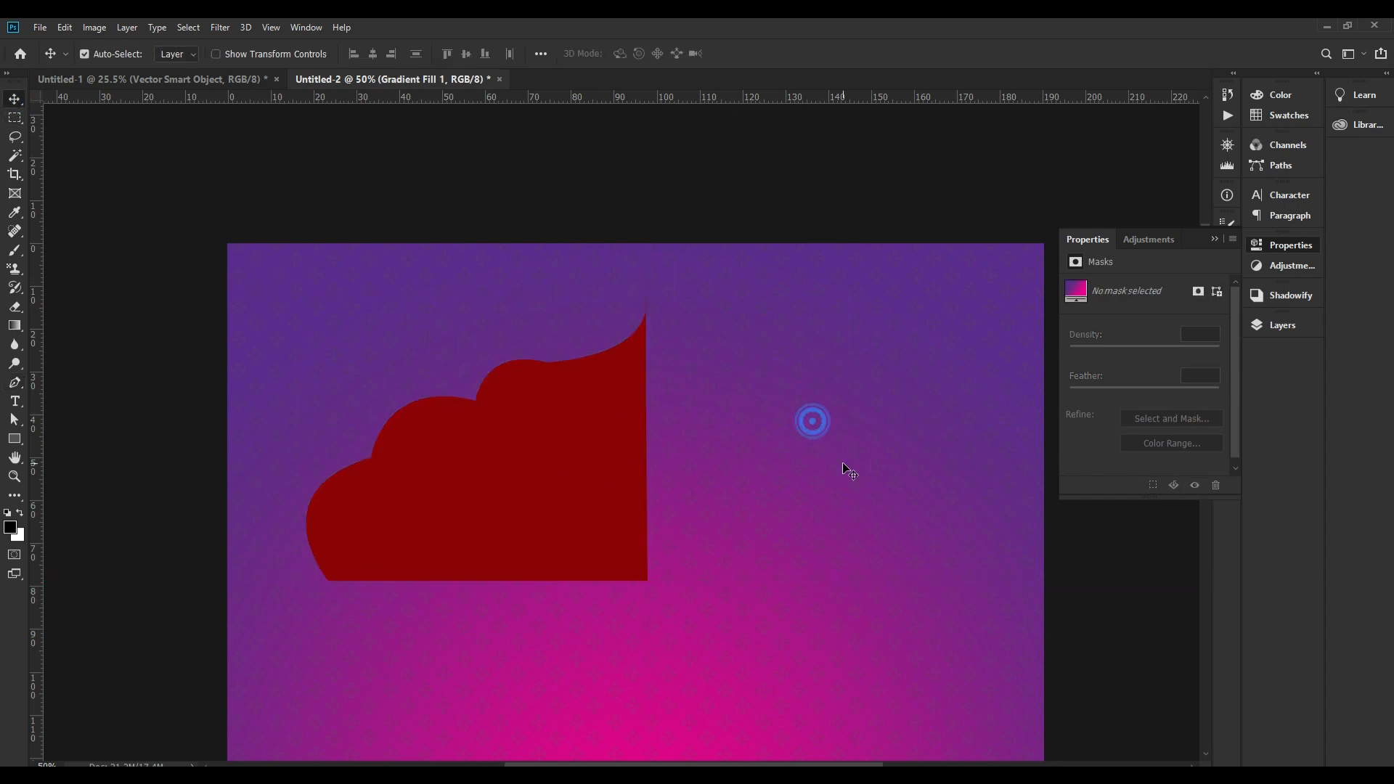
{"action": "key", "text": "ctrl+minus"}
{"action": "left_click", "coordinate": [592, 479], "text": "ctrl"}
{"action": "scroll", "coordinate": [701, 490], "scroll_direction": "up", "scroll_amount": 3}
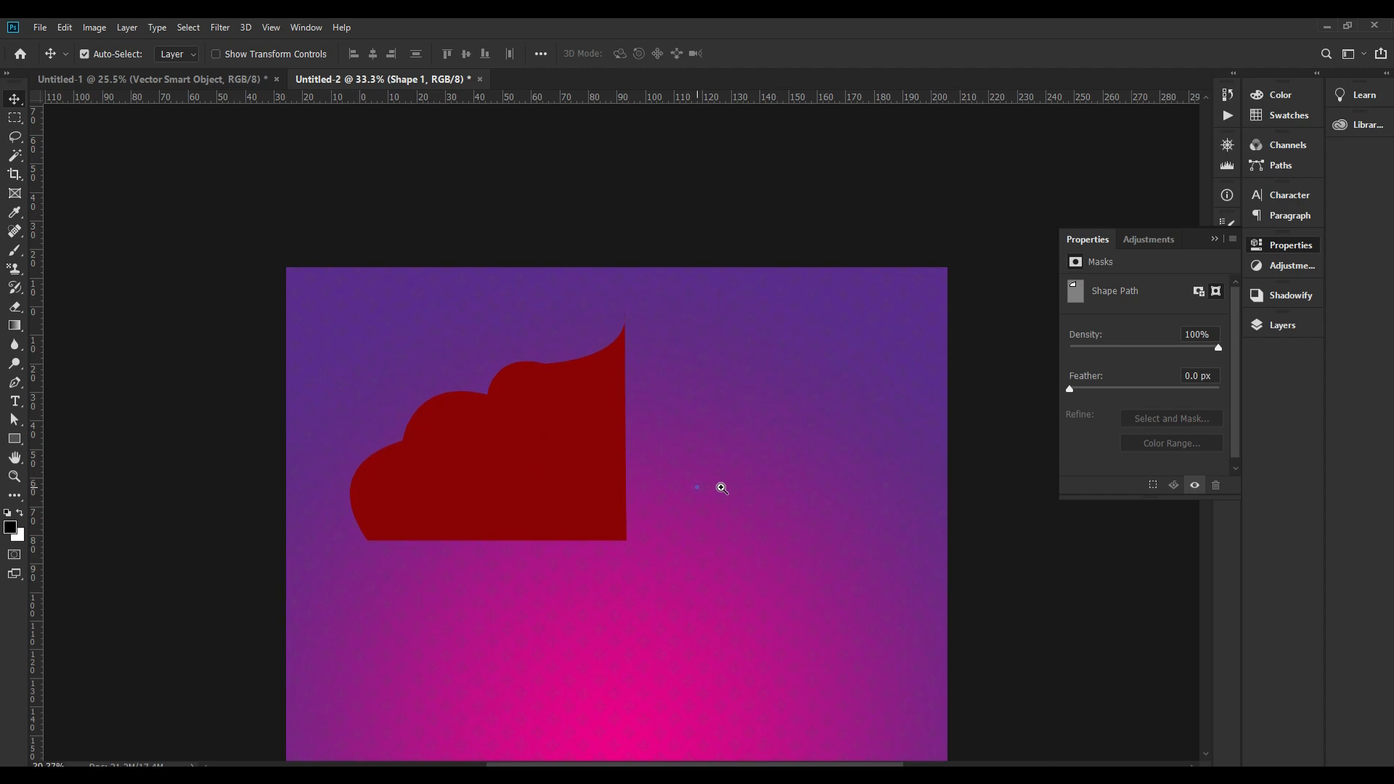
{"action": "left_click_drag", "start_coordinate": [496, 472], "coordinate": [523, 474]}
{"action": "key", "text": "ctrl+z"}
{"action": "key", "text": "ctrl+t"}
{"action": "right_click", "coordinate": [523, 446]}
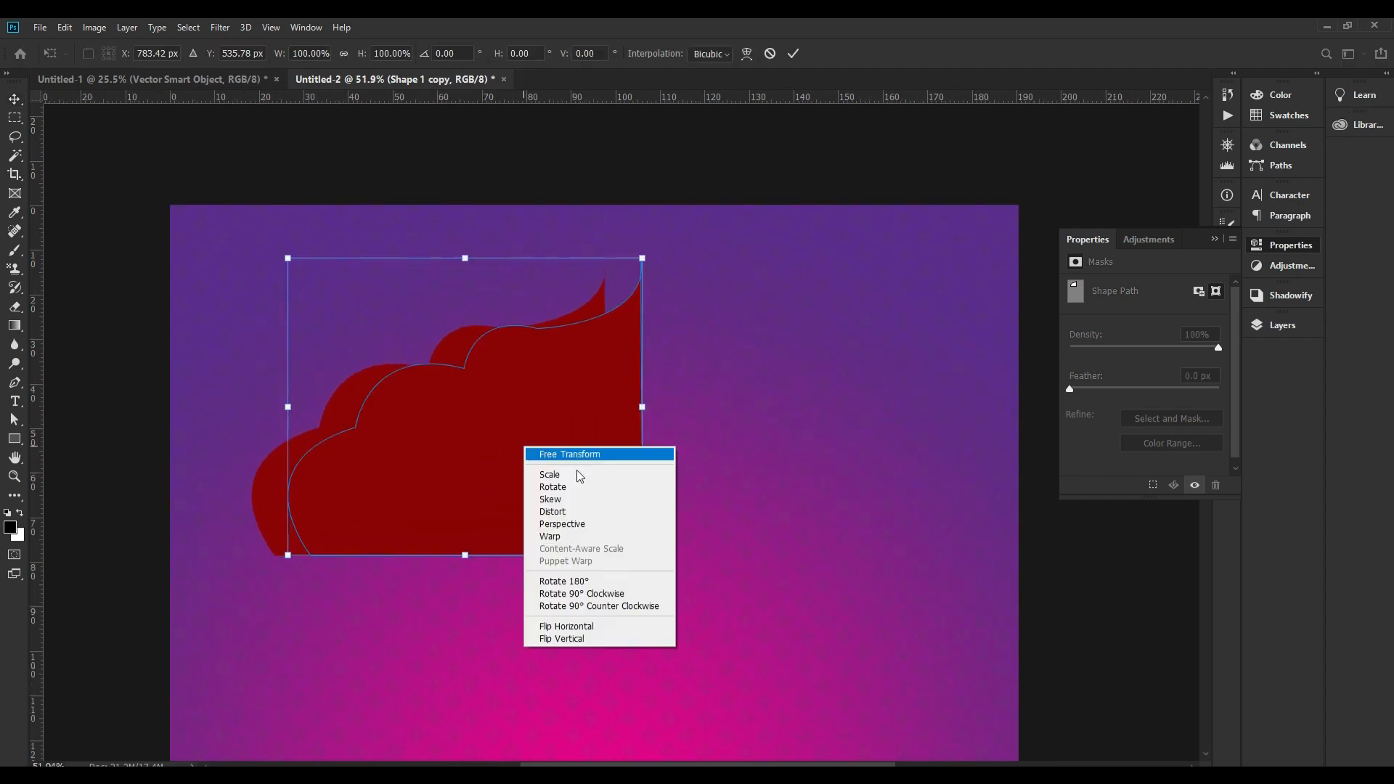
{"action": "left_click", "coordinate": [615, 623]}
{"action": "key", "text": "Return"}
Move the mirrored copy beside the original half to form a symmetrical scalloped arch
{"action": "left_click_drag", "start_coordinate": [394, 453], "coordinate": [716, 460]}
{"action": "key", "text": "shift+Down"}
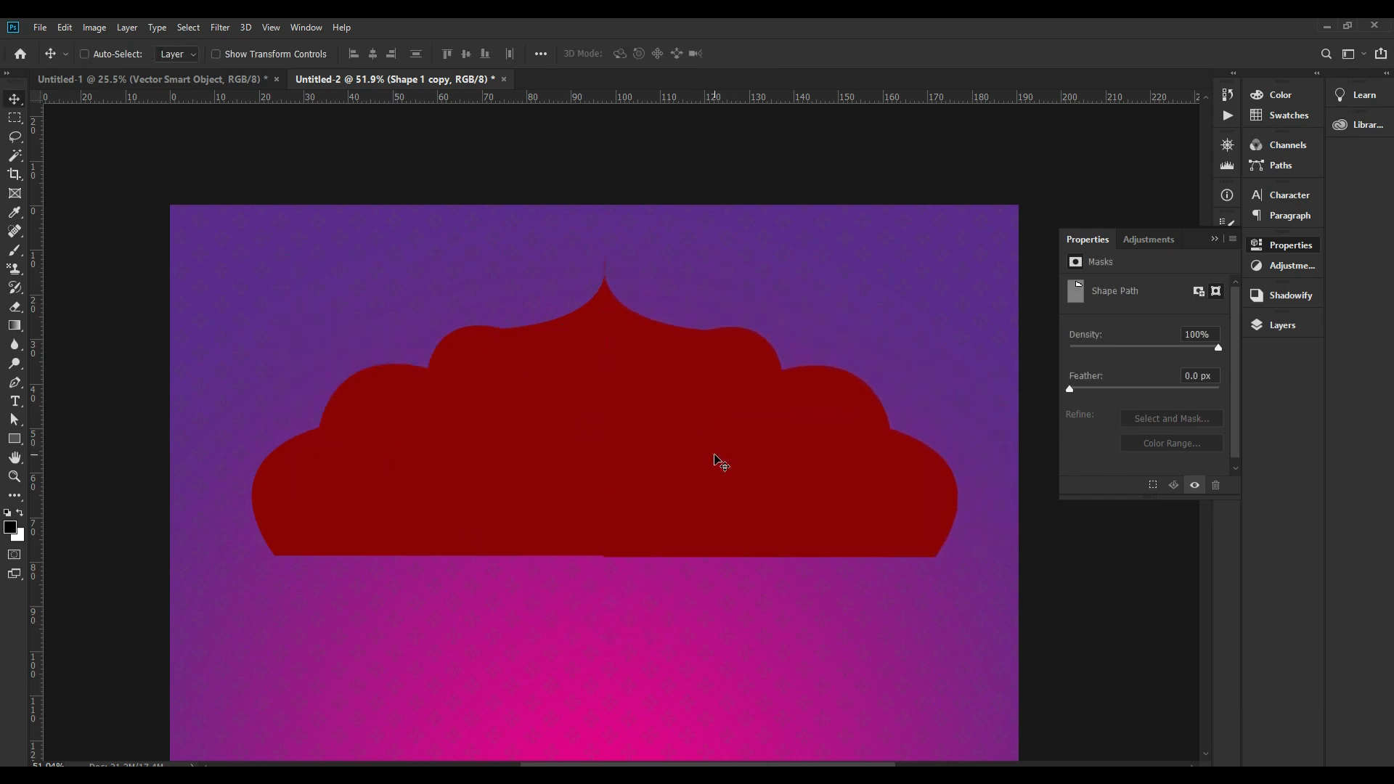
{"action": "key", "text": "ctrl+minus"}
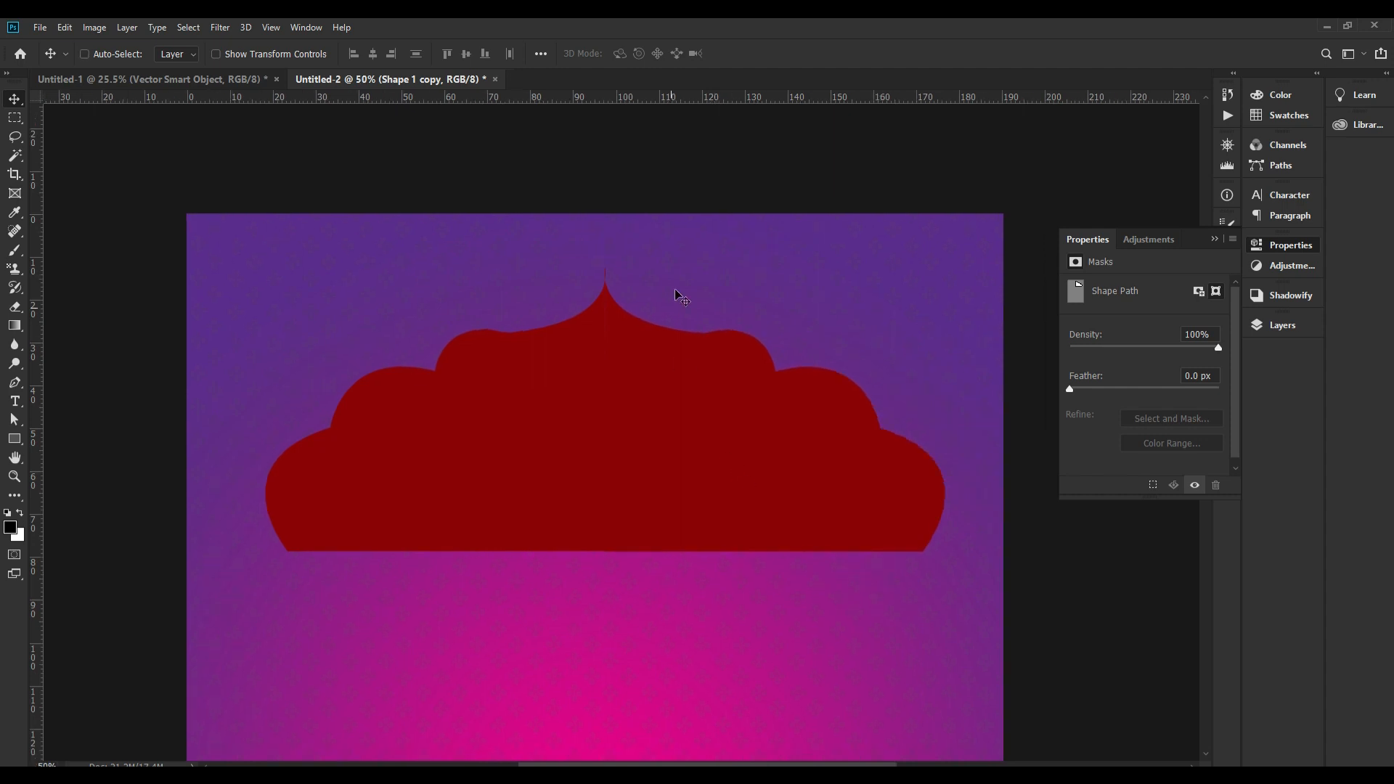
{"action": "key", "text": "ctrl+minus"}
{"action": "key", "text": "F7"}
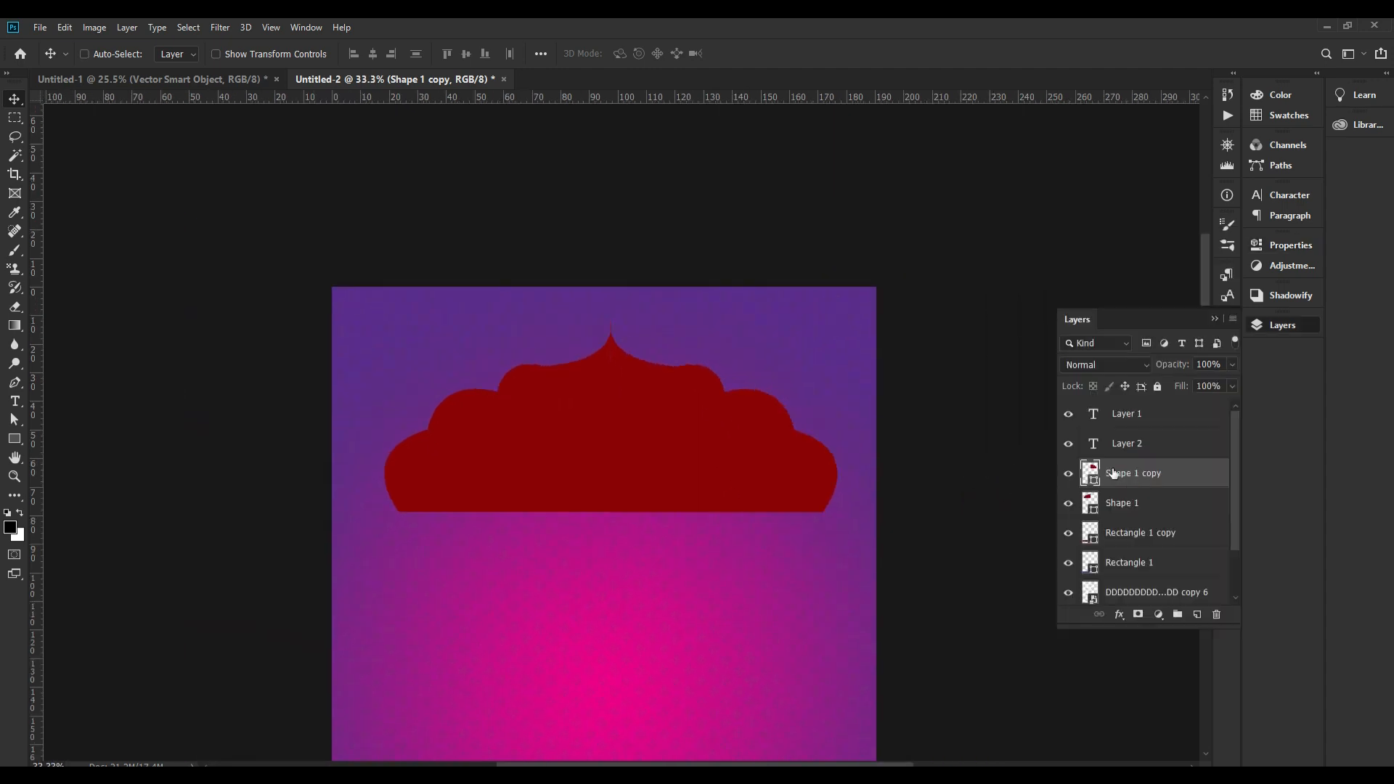
Undo the last adjustments and realign the mirrored half so it closes the centre seam with the original half
{"action": "key", "text": "ctrl+z"}
{"action": "key", "text": "ctrl+z"}
{"action": "key", "text": "ctrl+z"}
{"action": "left_click_drag", "start_coordinate": [628, 471], "coordinate": [798, 469]}
{"action": "left_click_drag", "start_coordinate": [607, 513], "coordinate": [882, 479]}
{"action": "key", "text": "ctrl+minus"}
{"action": "key", "text": "ctrl+minus"}
{"action": "left_click_drag", "start_coordinate": [769, 482], "coordinate": [662, 477]}
{"action": "key", "text": "shift+Left"}
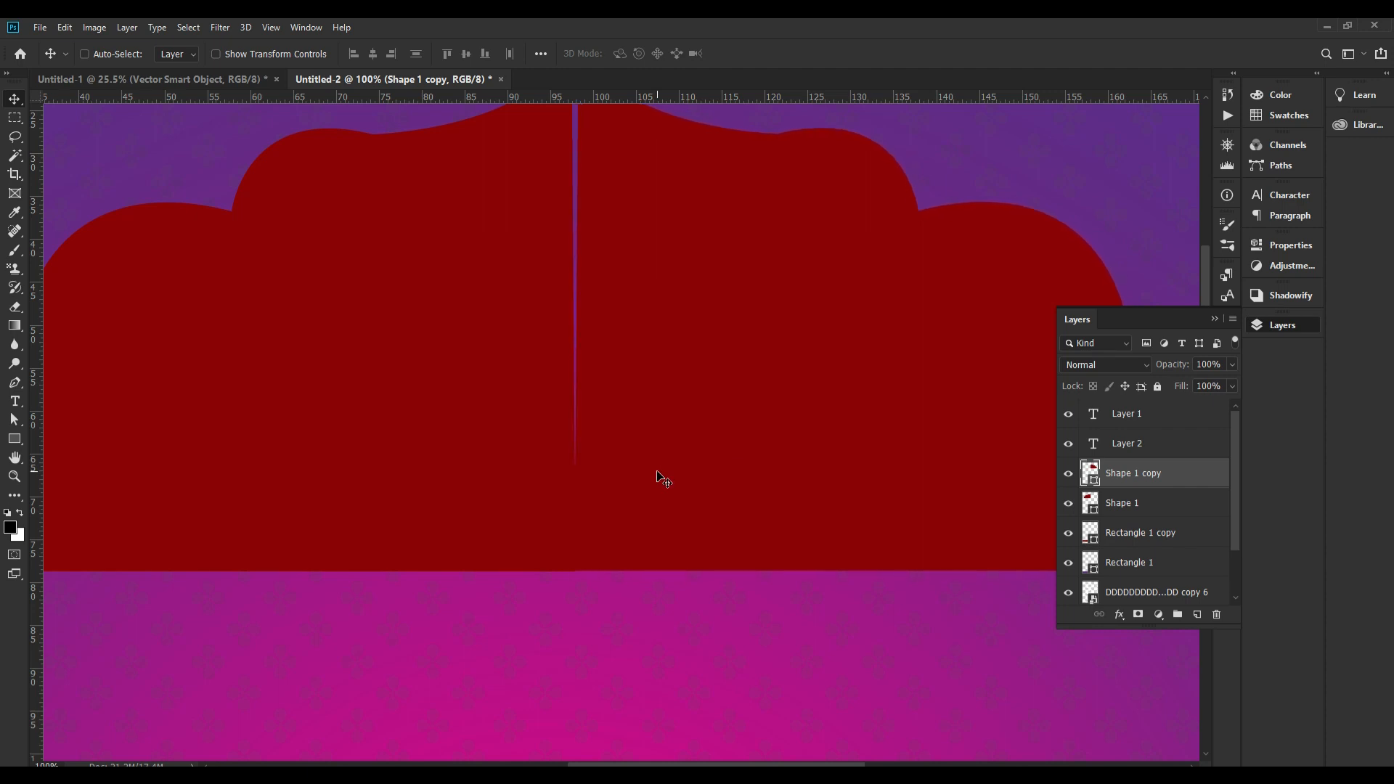
{"action": "key", "text": "Left"}
{"action": "key", "text": "ctrl+minus"}
{"action": "key", "text": "ctrl+minus"}
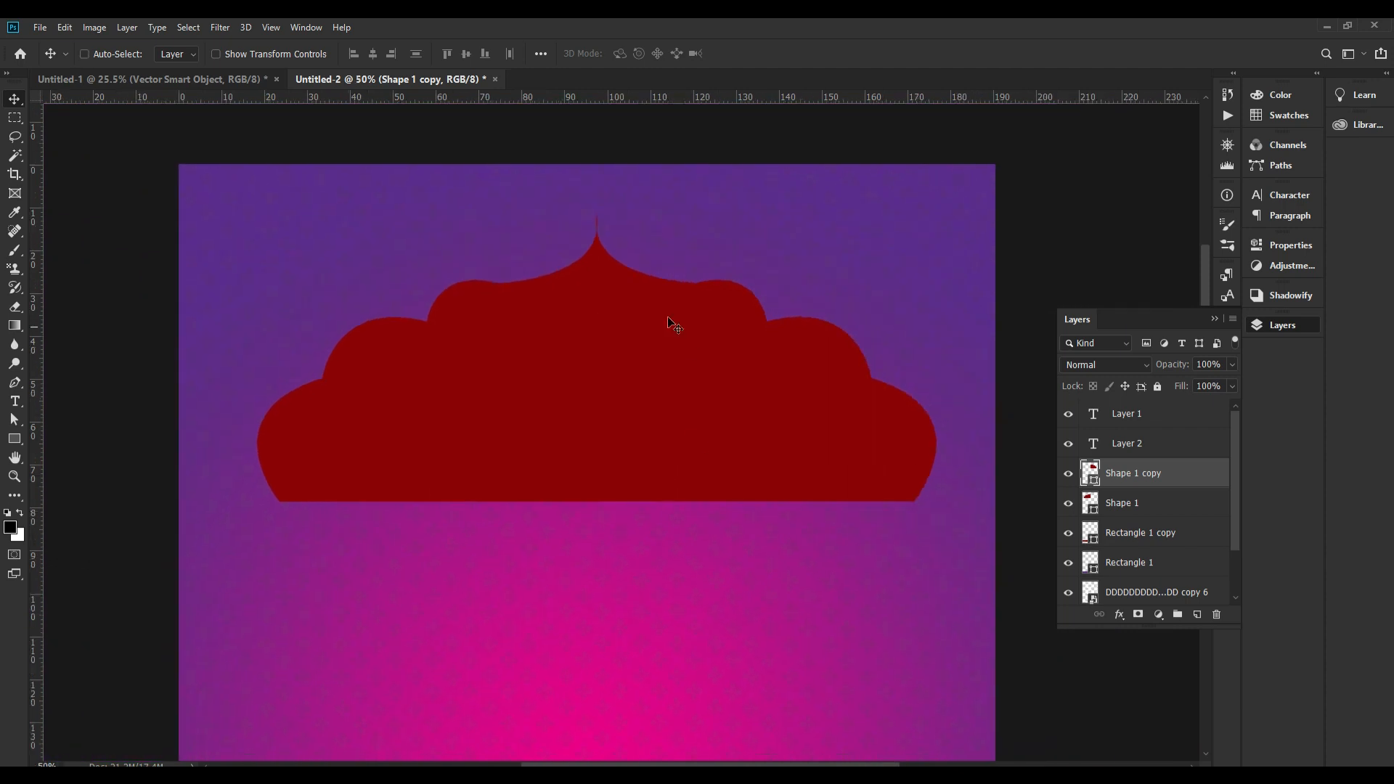
{"action": "key", "text": "ctrl+0"}
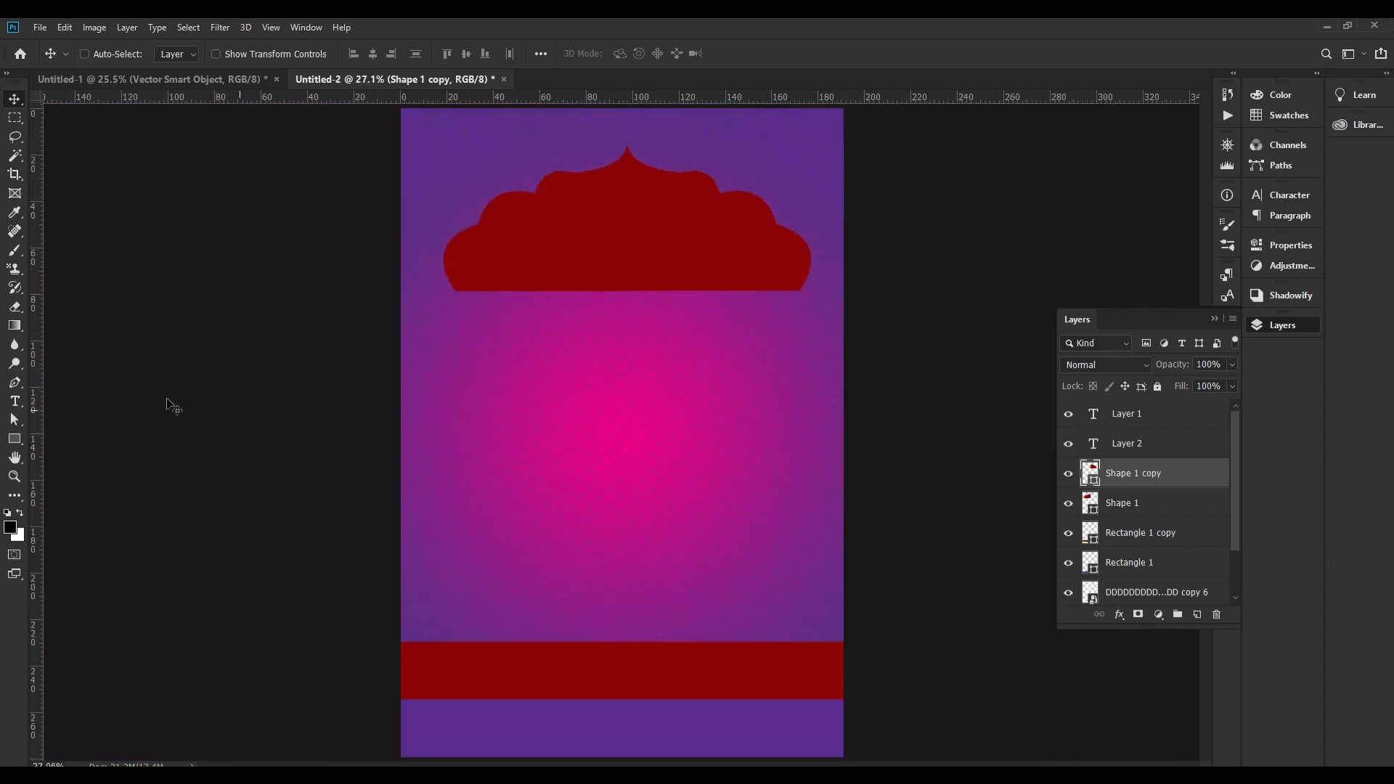
Draw a dark red rectangle of about 1723 by 1817 px from the arch's base down to the red strip
{"action": "left_click", "coordinate": [18, 440]}
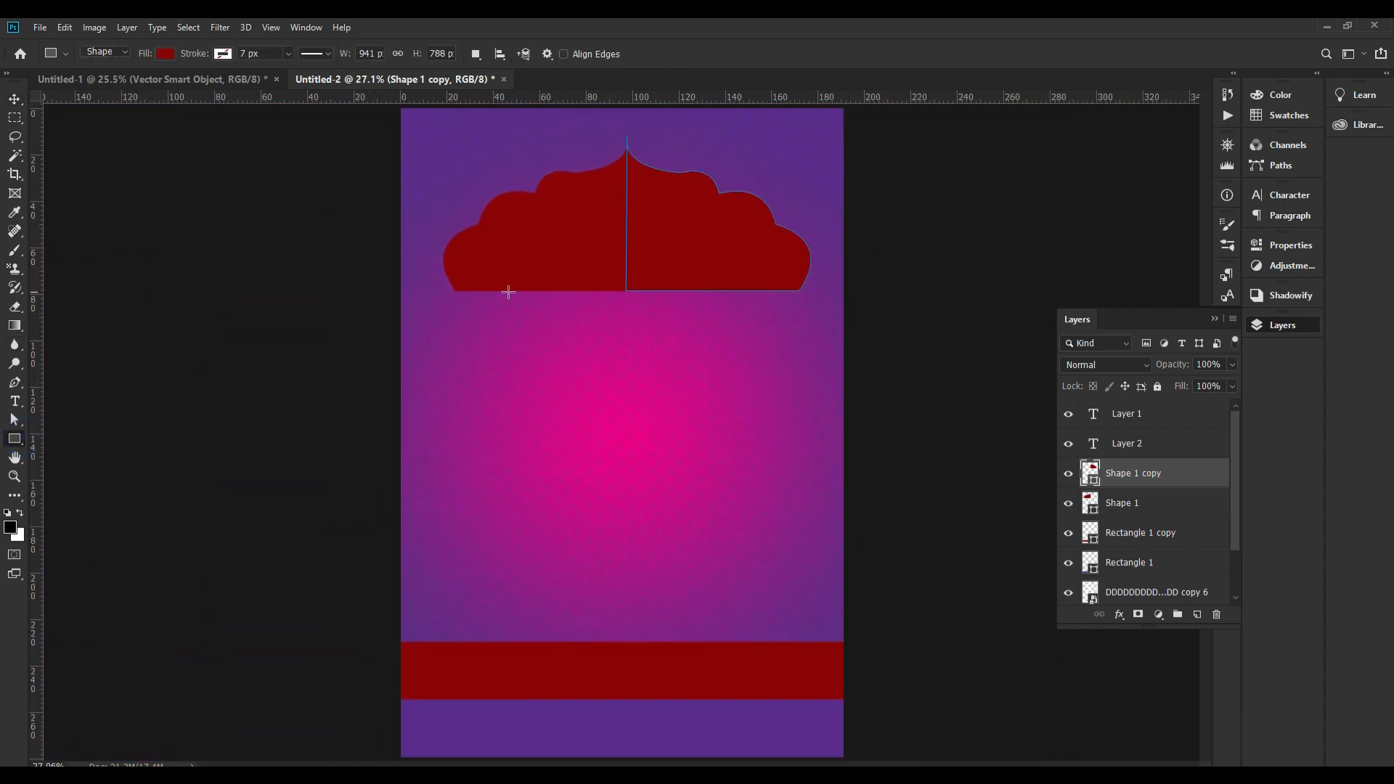
{"action": "left_click_drag", "start_coordinate": [460, 289], "coordinate": [798, 644]}
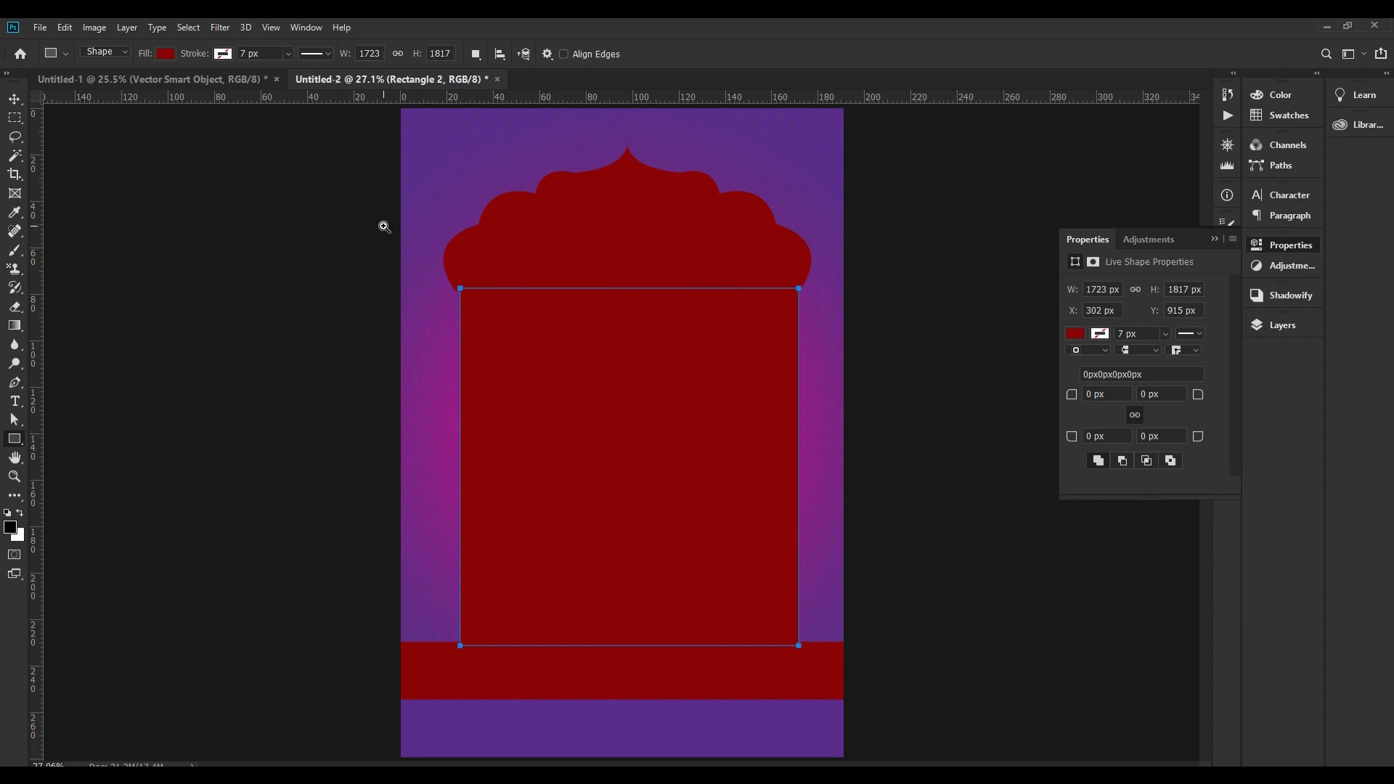
{"action": "left_click", "coordinate": [384, 227], "text": "ctrl"}
{"action": "left_click", "coordinate": [15, 98]}
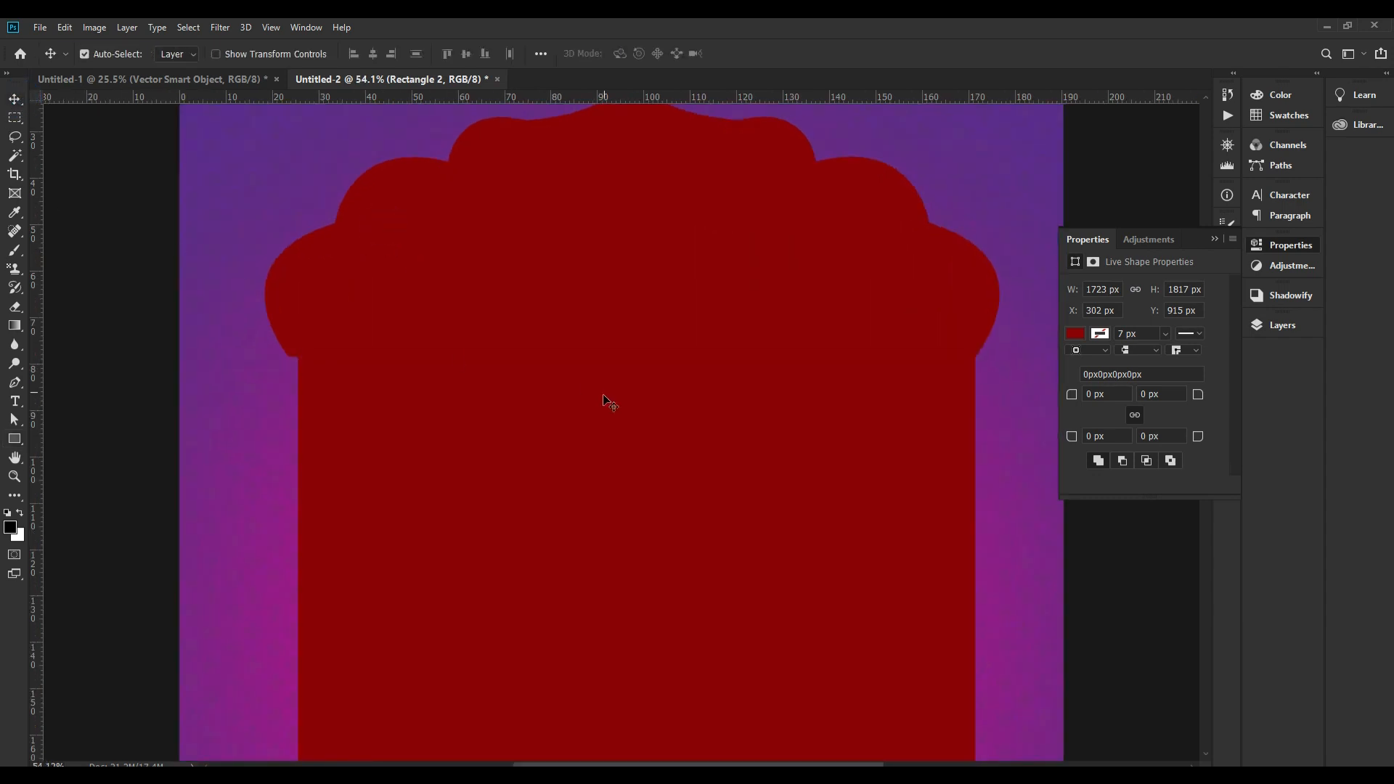
Resize the rectangle to about 1754 by 1804 px so its upper edge and sides meet the arch's lower corners
{"action": "key", "text": "ctrl+t"}
{"action": "mouse_move", "coordinate": [637, 353]}
{"action": "left_mouse_down"}
{"action": "mouse_move", "coordinate": [636, 390]}
{"action": "mouse_move", "coordinate": [638, 356]}
{"action": "left_mouse_up"}
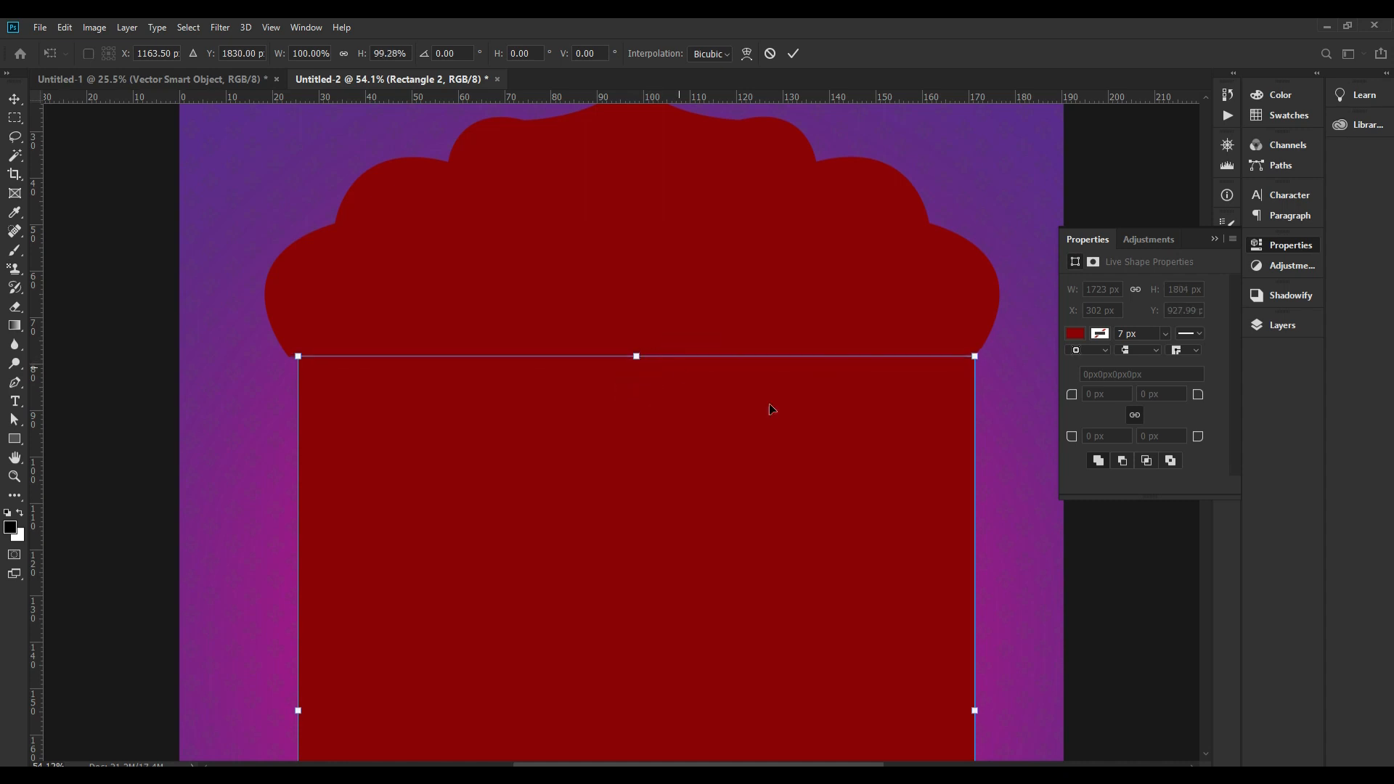
{"action": "left_click_drag", "start_coordinate": [298, 709], "coordinate": [292, 707]}
{"action": "key", "text": "Return"}
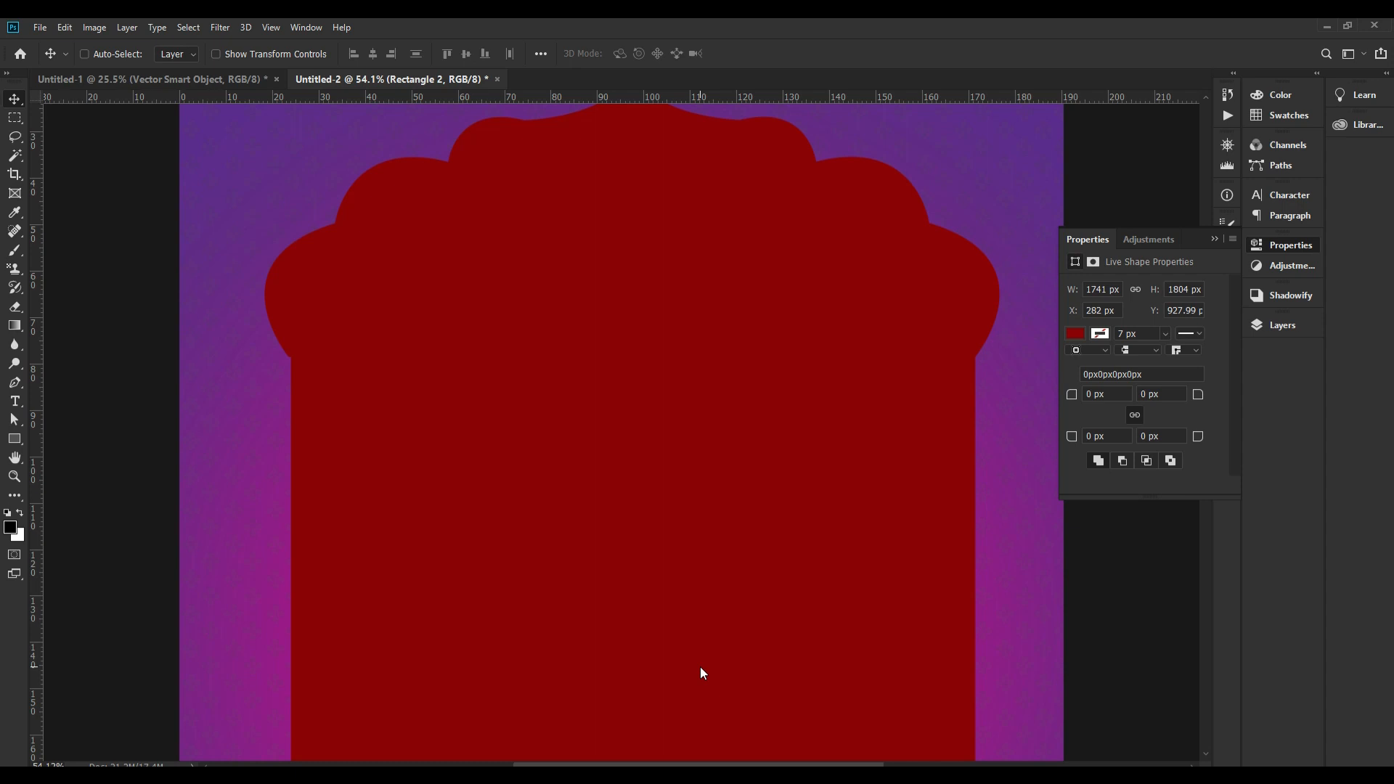
{"action": "key", "text": "ctrl+t"}
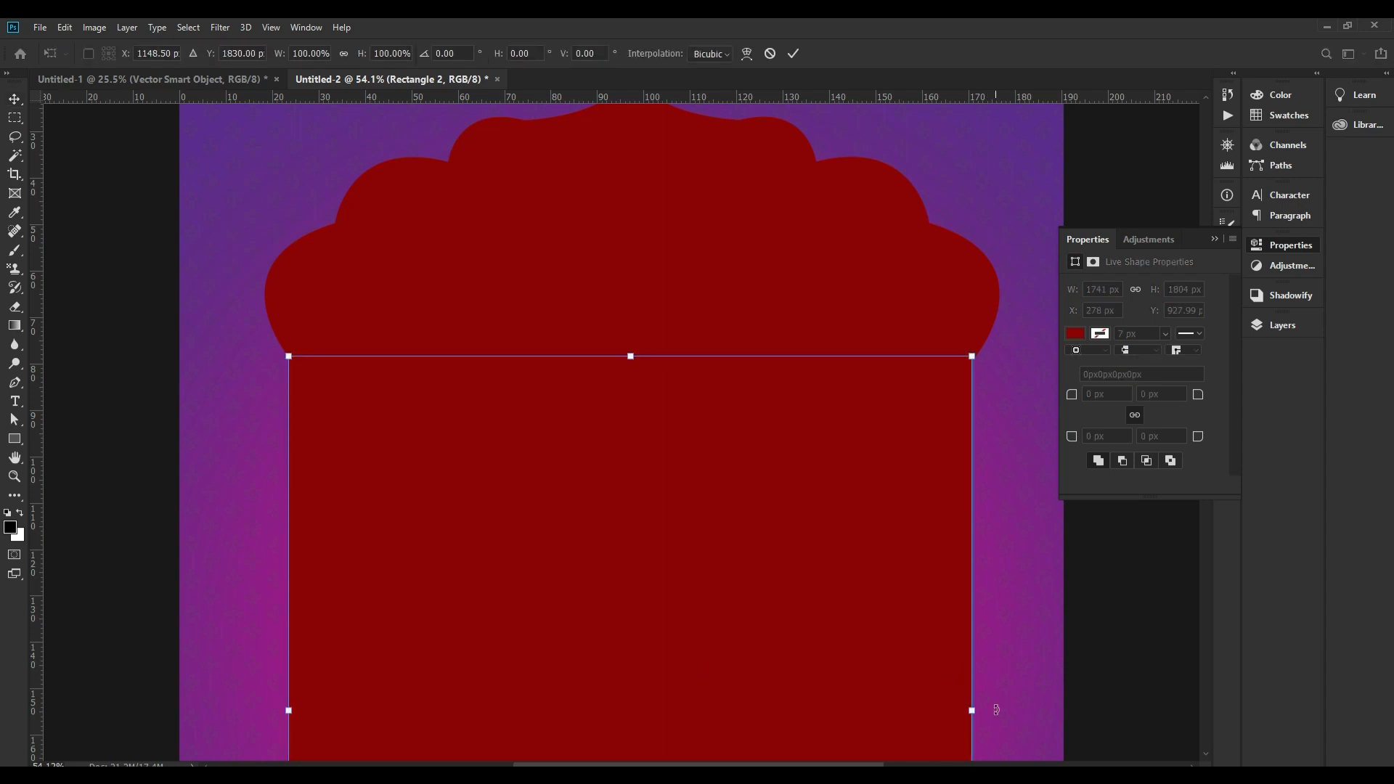
{"action": "left_click_drag", "start_coordinate": [972, 709], "coordinate": [978, 708]}
{"action": "key", "text": "Return"}
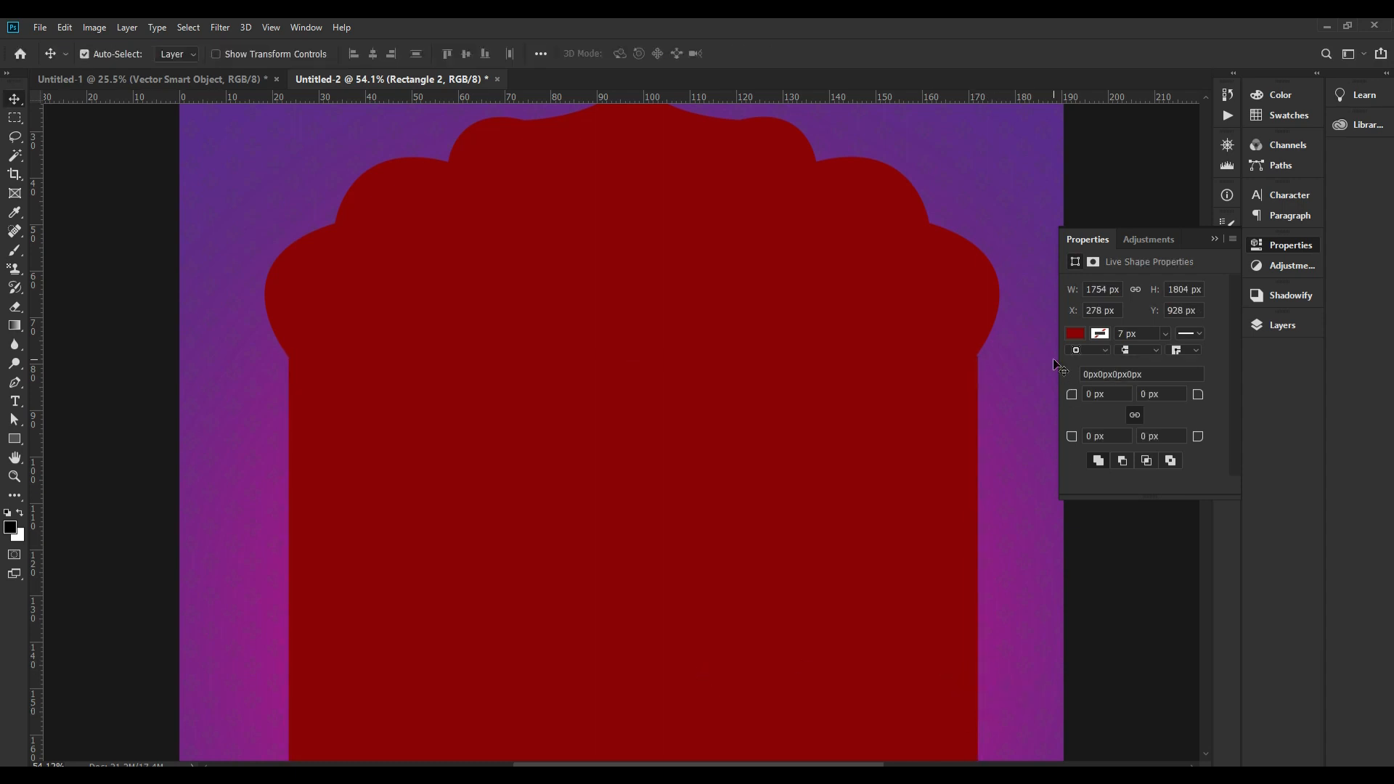
Fine-tune the rectangle's position and trim its width to about 1749 px so both sides line up with the arch's corners
{"action": "left_click_drag", "start_coordinate": [981, 323], "coordinate": [1016, 323]}
{"action": "key", "text": "Left"}
{"action": "key", "text": "Left"}
{"action": "key", "text": "Left"}
{"action": "key", "text": "Left"}
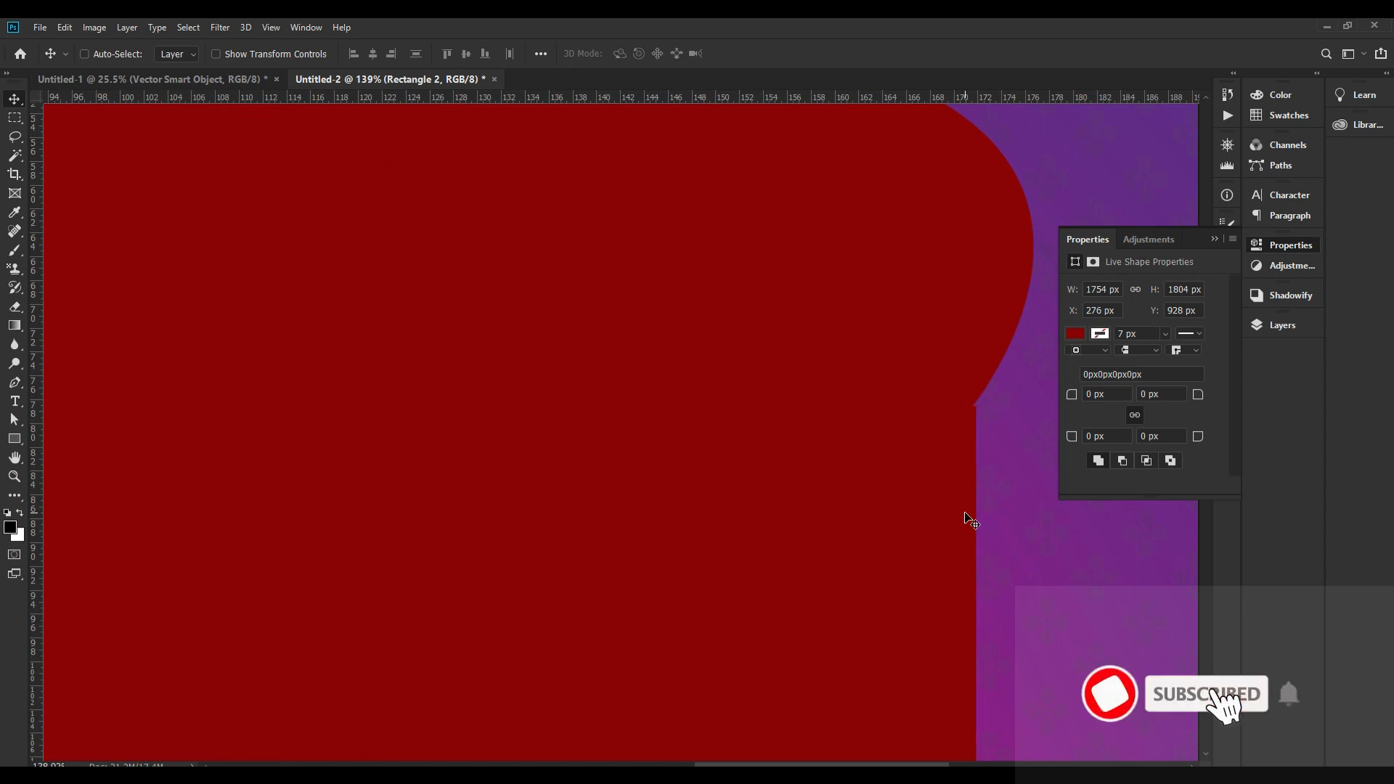
{"action": "key", "text": "Left"}
{"action": "key", "text": "Left"}
{"action": "key", "text": "ctrl"}
{"action": "key", "text": "ctrl+minus"}
{"action": "left_click_drag", "start_coordinate": [669, 476], "coordinate": [1357, 506]}
{"action": "left_click_drag", "start_coordinate": [507, 517], "coordinate": [609, 523]}
{"action": "key", "text": "ctrl+t"}
{"action": "mouse_move", "coordinate": [399, 639]}
{"action": "left_mouse_down"}
{"action": "mouse_move", "coordinate": [419, 637]}
{"action": "mouse_move", "coordinate": [399, 637]}
{"action": "left_mouse_up"}
{"action": "key", "text": "Return"}
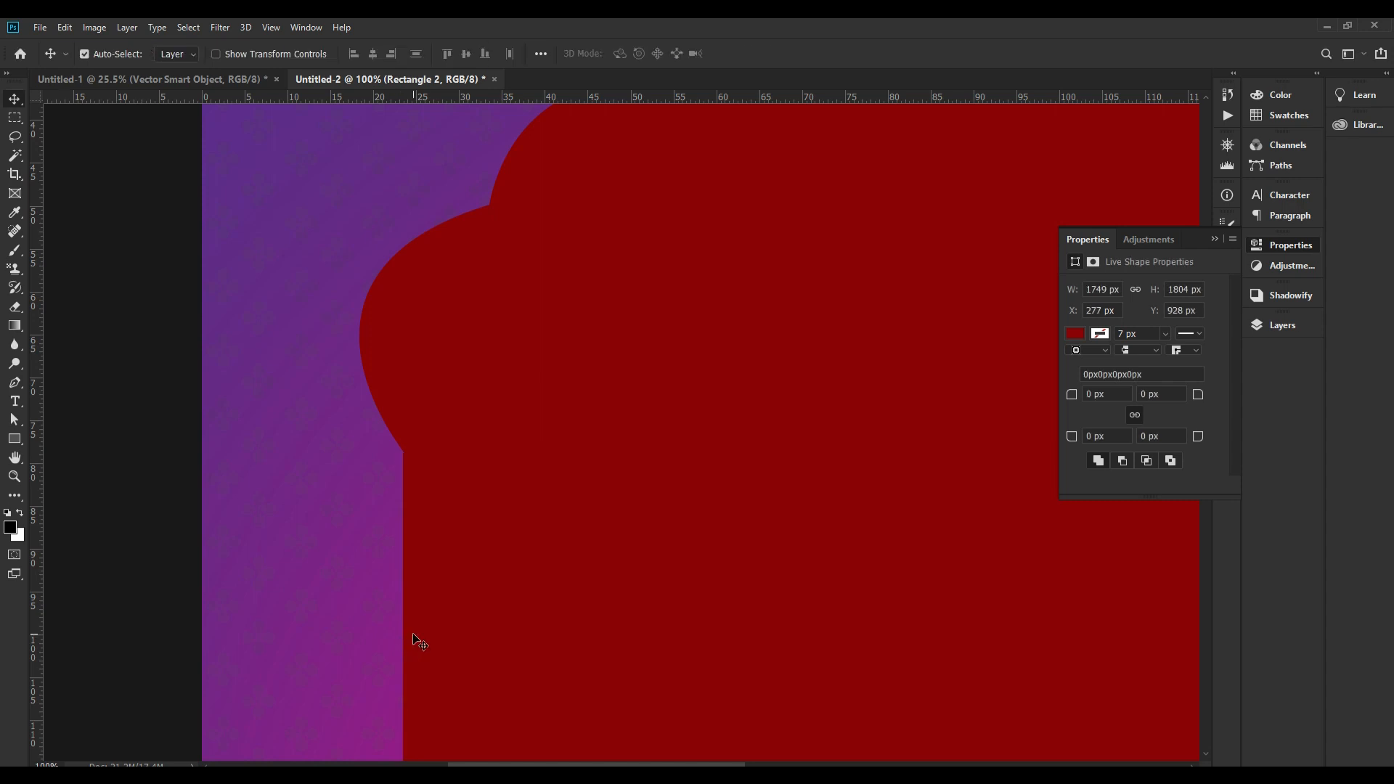
Convert the rectangle and both arch halves into one smart object
{"action": "key", "text": "ctrl+0"}
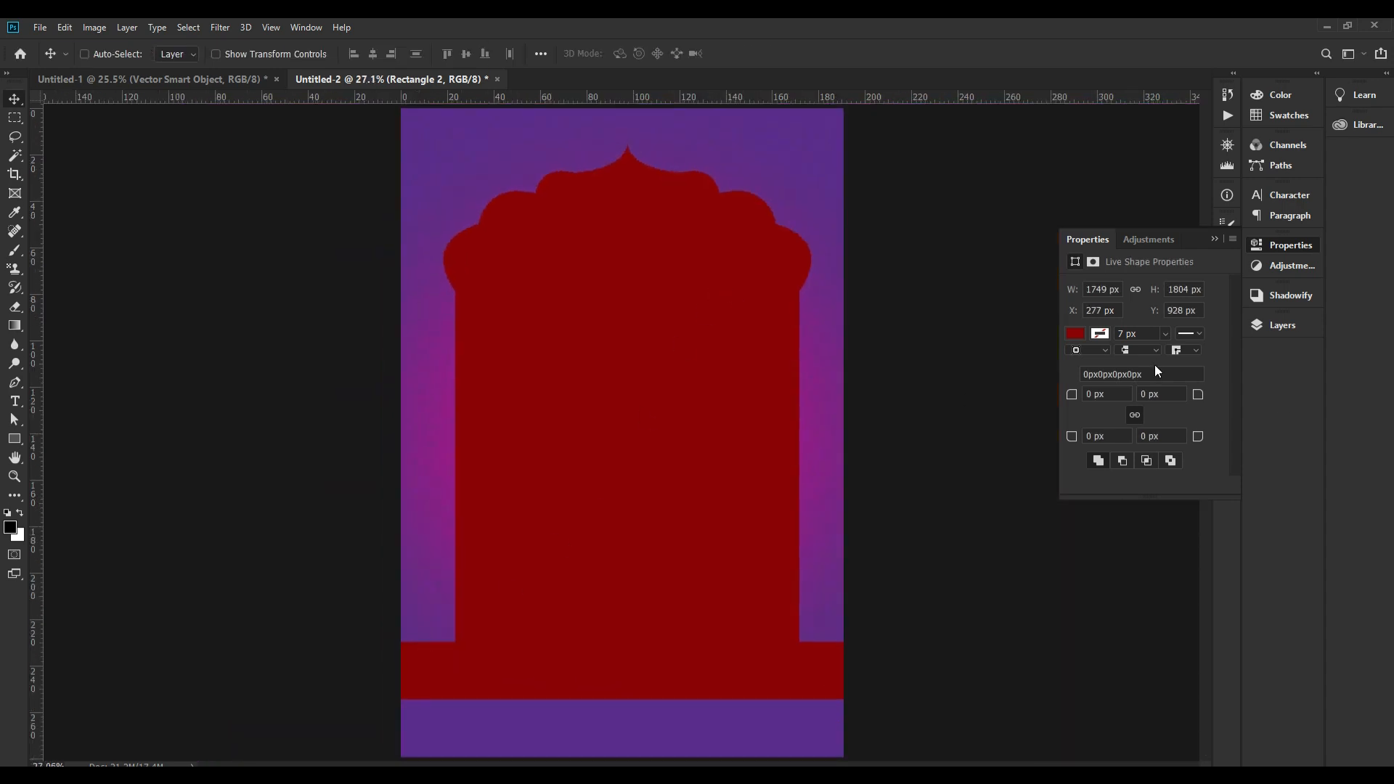
{"action": "left_click", "coordinate": [1282, 326]}
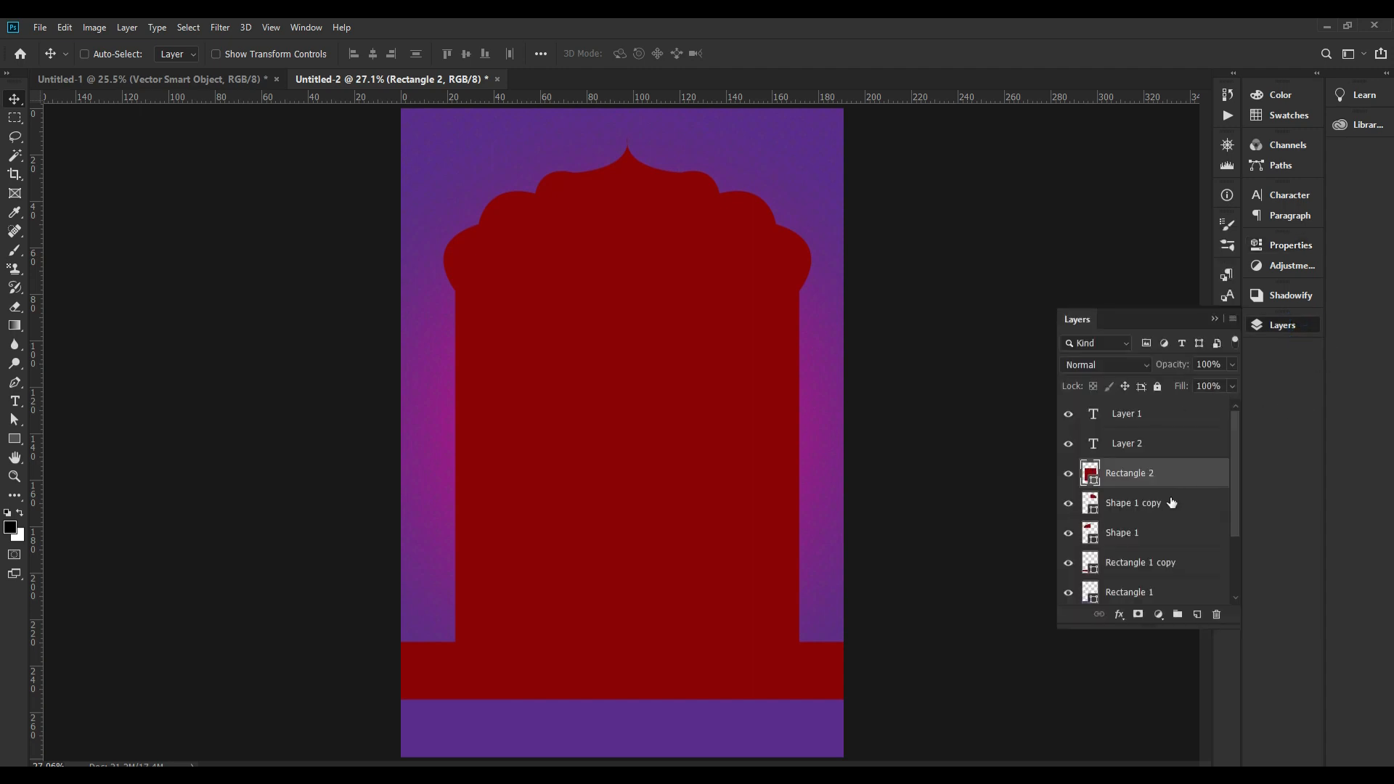
{"action": "left_click", "coordinate": [1151, 539], "text": "shift"}
{"action": "right_click", "coordinate": [1153, 477]}
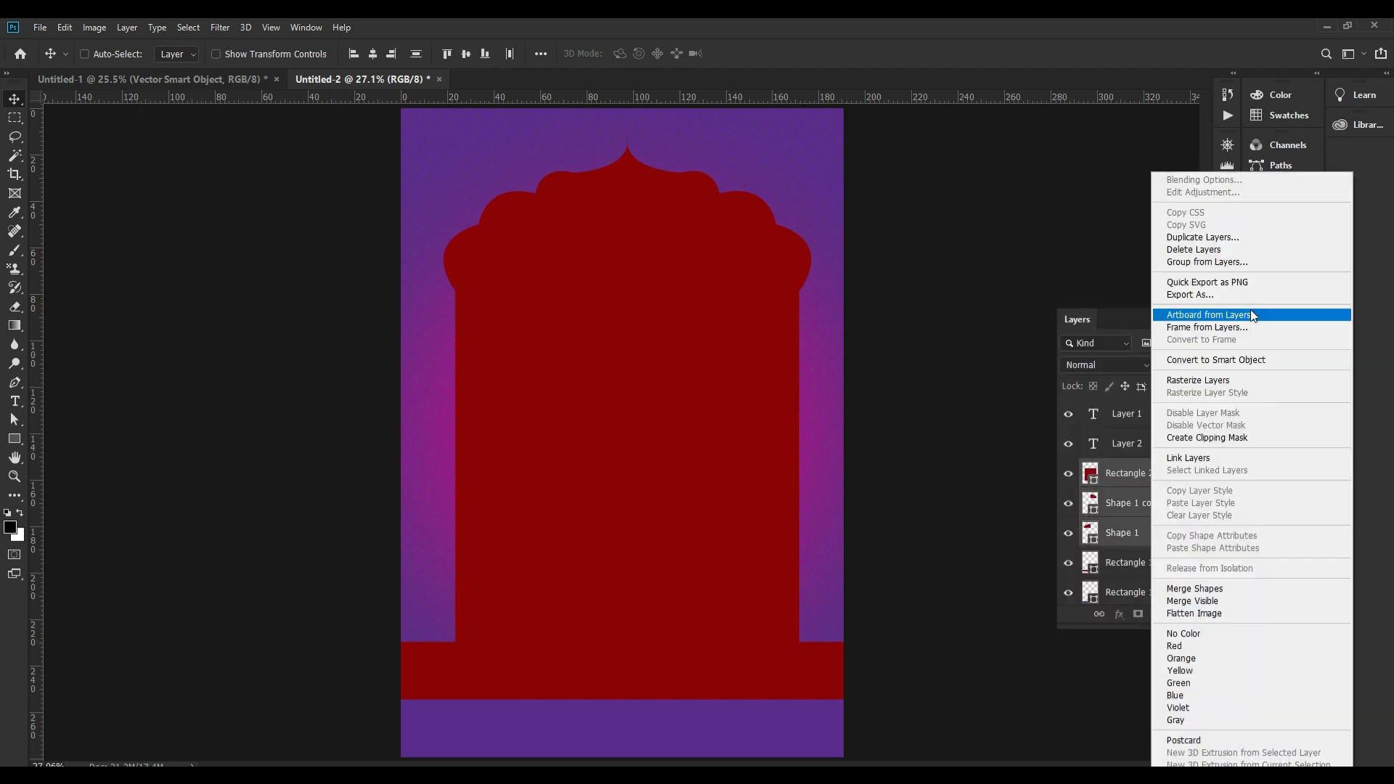
{"action": "left_click", "coordinate": [1248, 360]}
{"action": "left_click_drag", "start_coordinate": [606, 392], "coordinate": [610, 245]}
{"action": "key", "text": "ctrl+z"}
Add a layer mask to the combined arch and brush out the thin spike above its tip
{"action": "left_click_drag", "start_coordinate": [718, 411], "coordinate": [715, 360]}
{"action": "left_click_drag", "start_coordinate": [631, 133], "coordinate": [697, 164]}
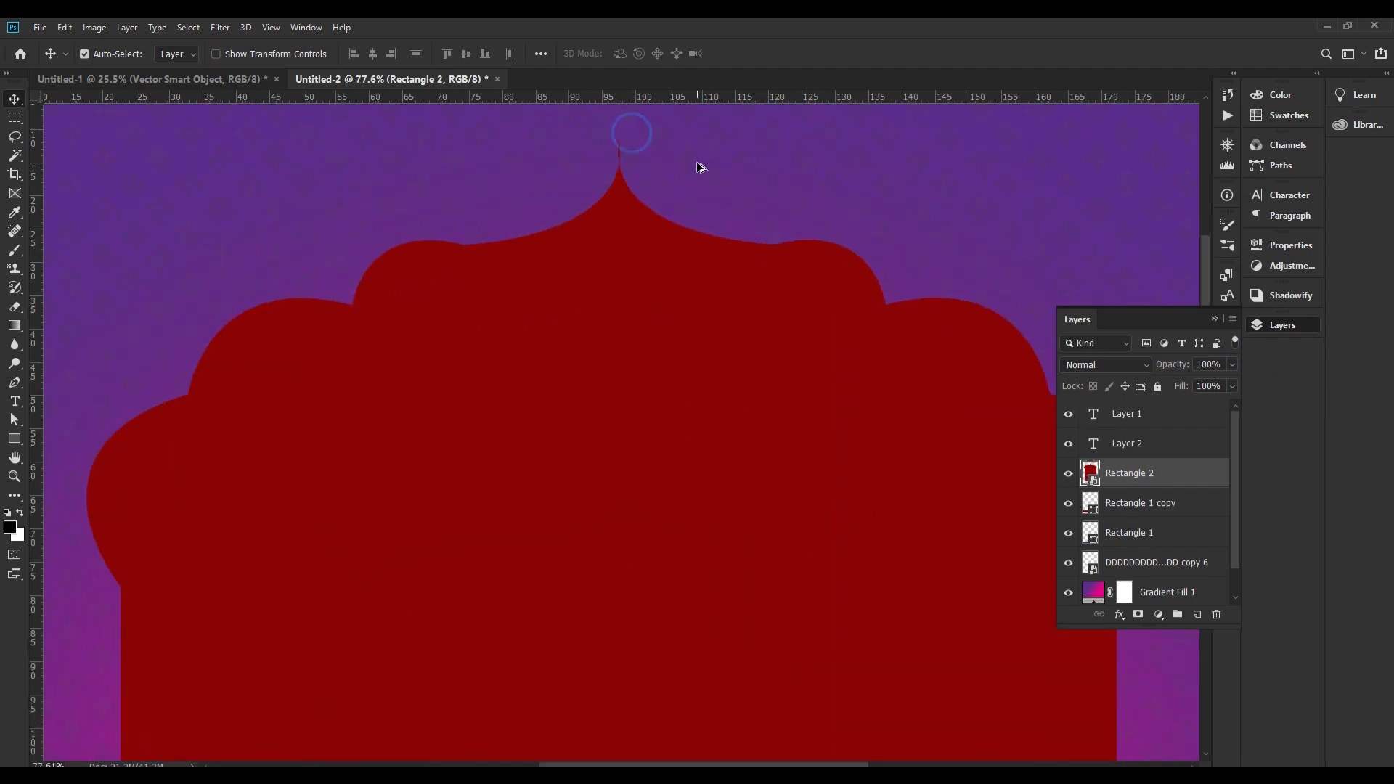
{"action": "key", "text": "ctrl+1"}
{"action": "left_click_drag", "start_coordinate": [616, 246], "coordinate": [532, 442]}
{"action": "left_click_drag", "start_coordinate": [555, 302], "coordinate": [581, 308]}
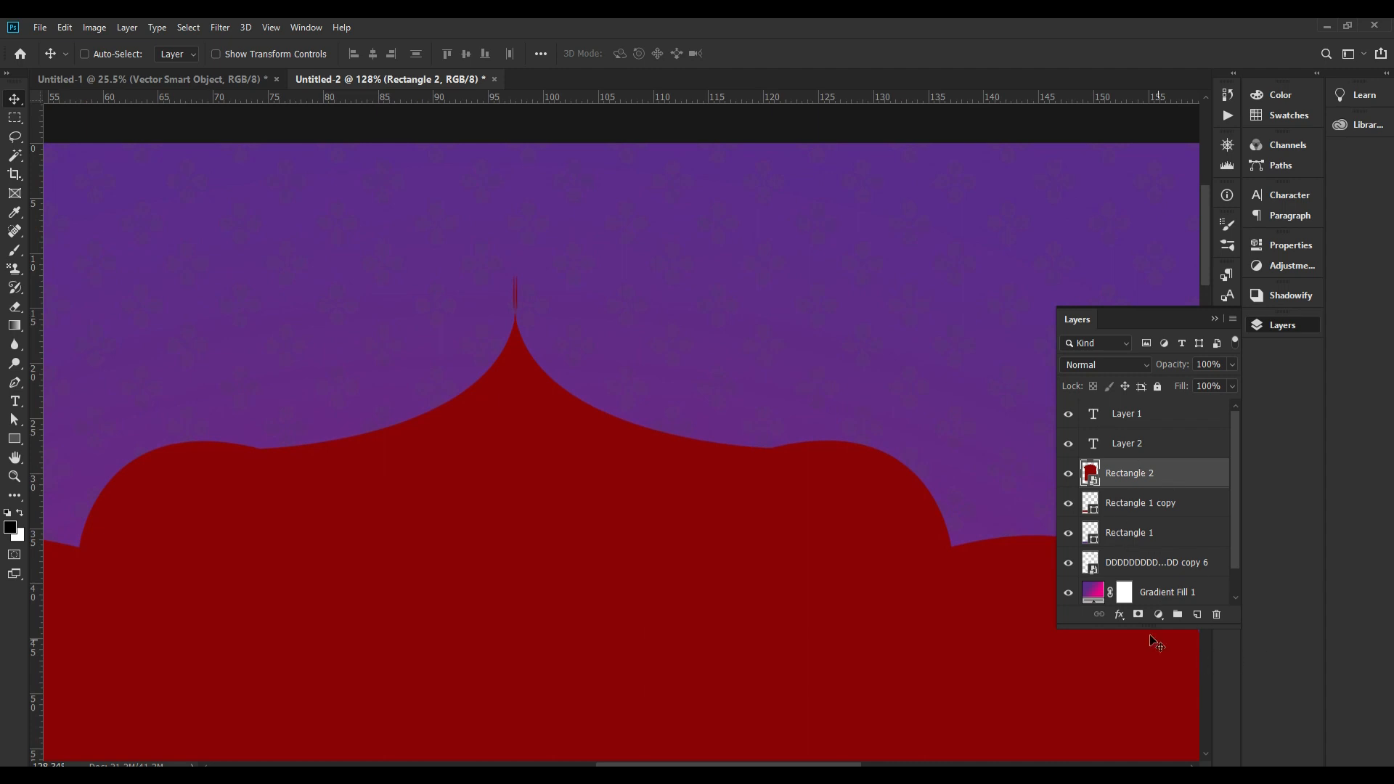
{"action": "left_click", "coordinate": [1138, 615]}
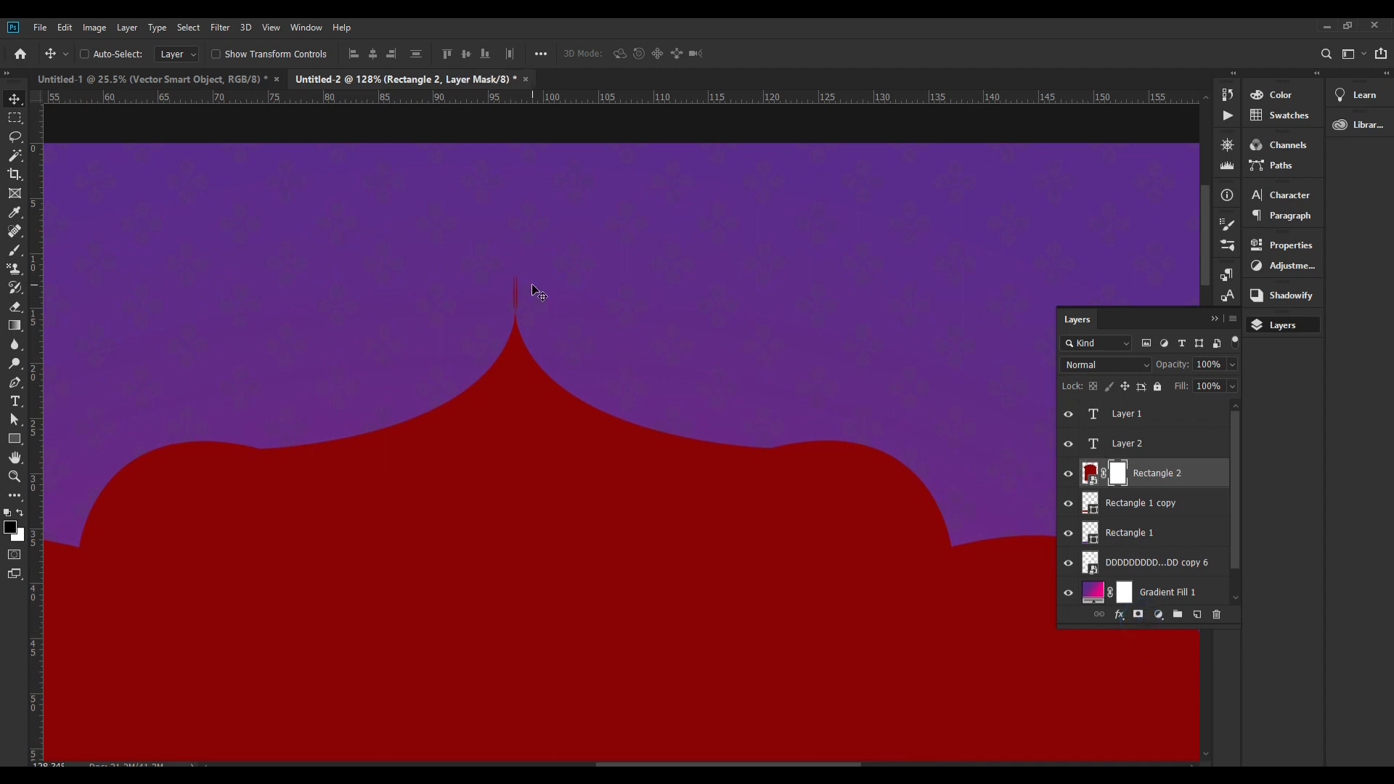
{"action": "key", "text": "b"}
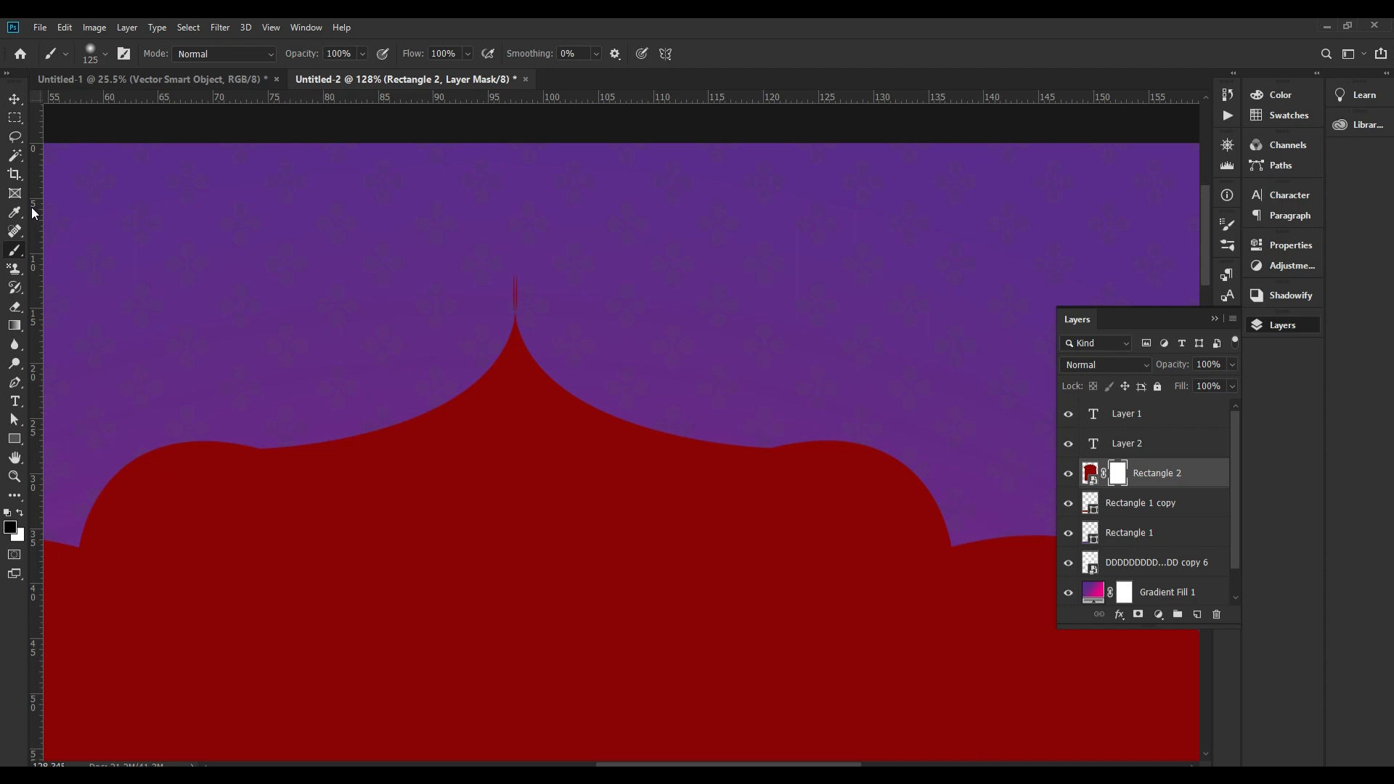
{"action": "left_click", "coordinate": [504, 273]}
{"action": "key", "text": "v"}
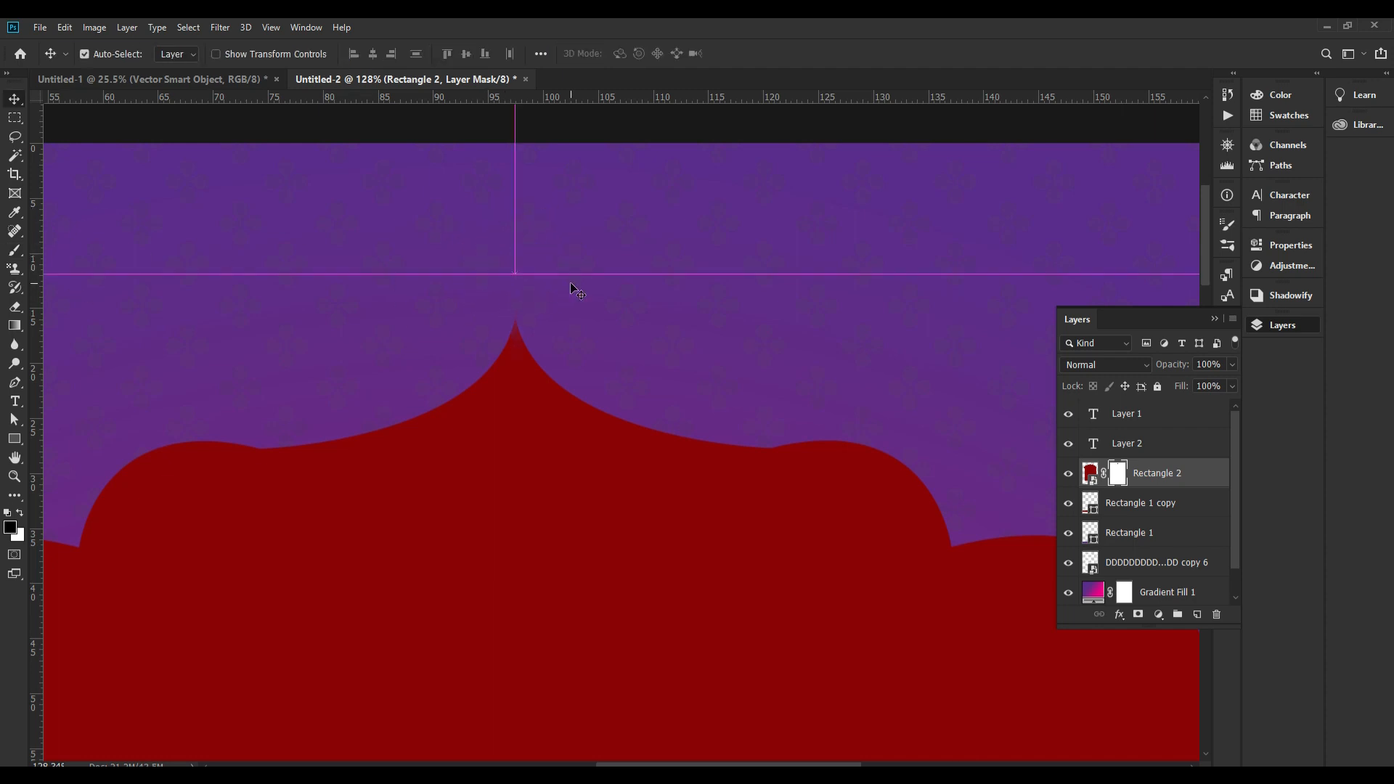
Scale the arch up proportionally until its left side nearly reaches the canvas edge, and select the whole canvas
{"action": "key", "text": "ctrl+minus"}
{"action": "key", "text": "ctrl+0"}
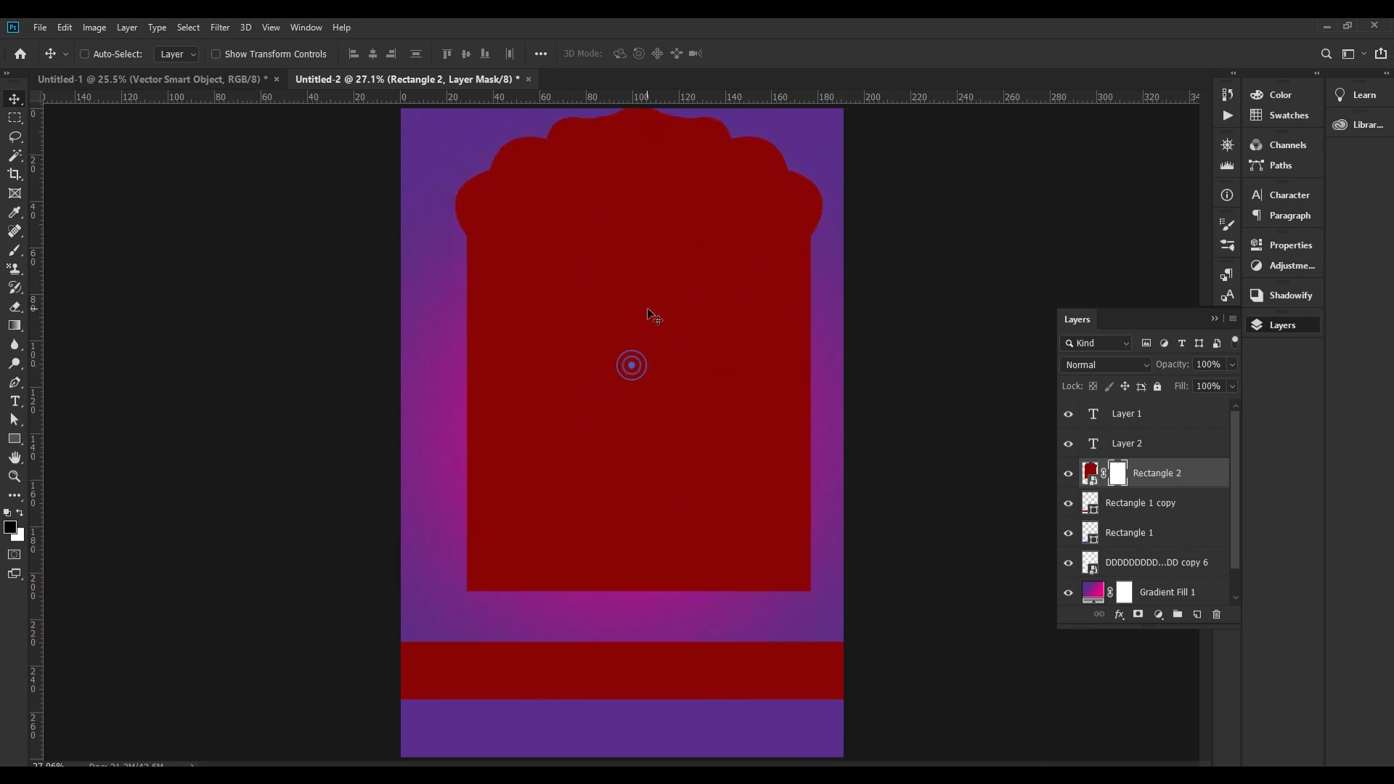
{"action": "key", "text": "ctrl+t"}
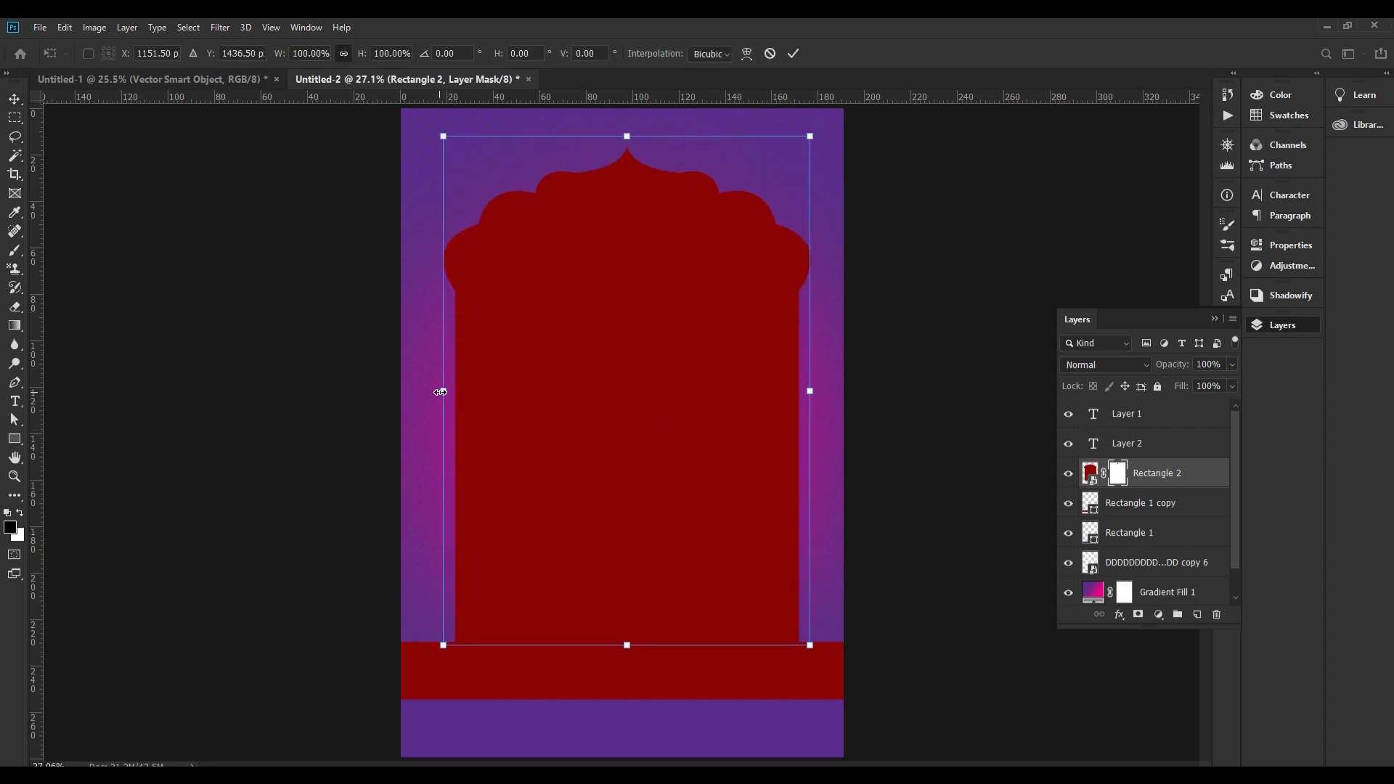
{"action": "left_click_drag", "start_coordinate": [441, 392], "coordinate": [410, 392]}
{"action": "key", "text": "Return"}
{"action": "key", "text": "ctrl+a"}
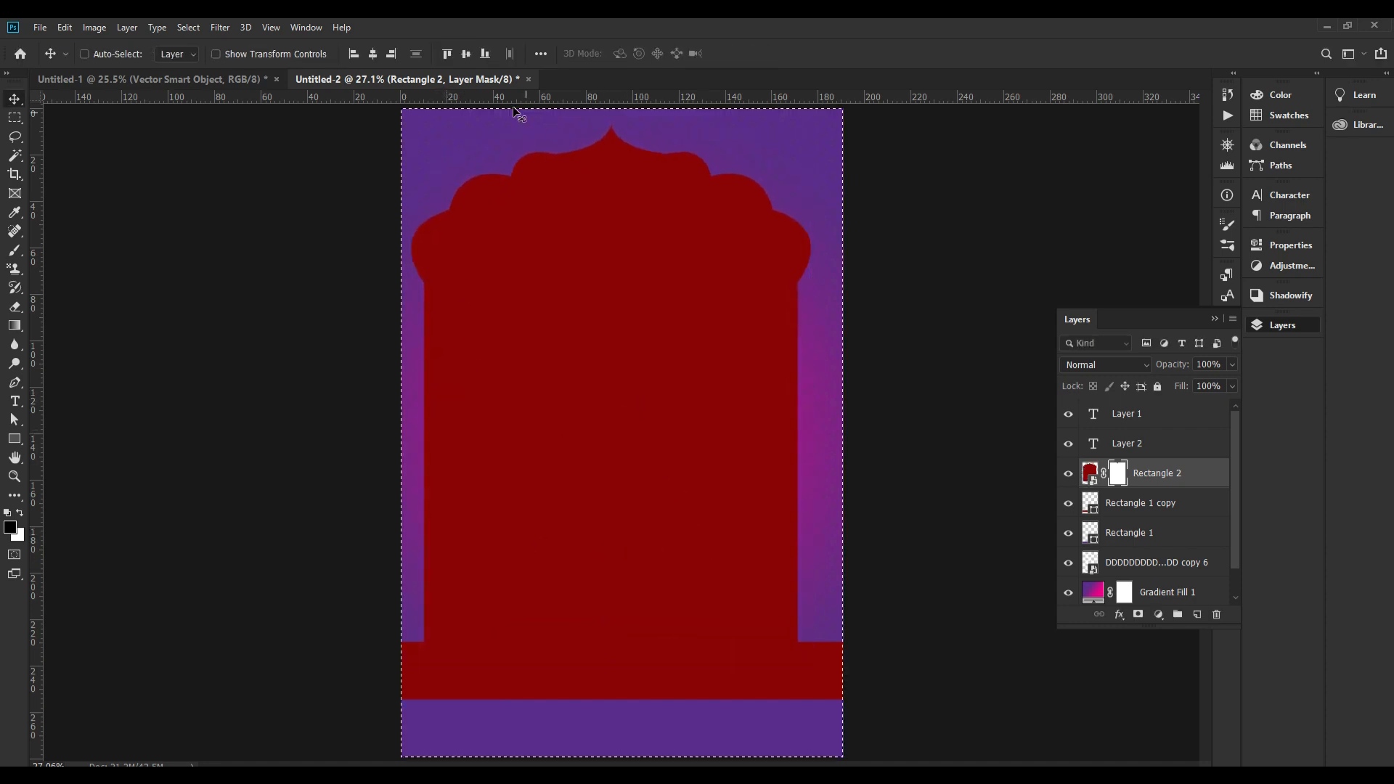
Centre the dark red arch horizontally on the canvas and clear the selection
{"action": "left_click", "coordinate": [372, 54]}
{"action": "key", "text": "ctrl+d"}
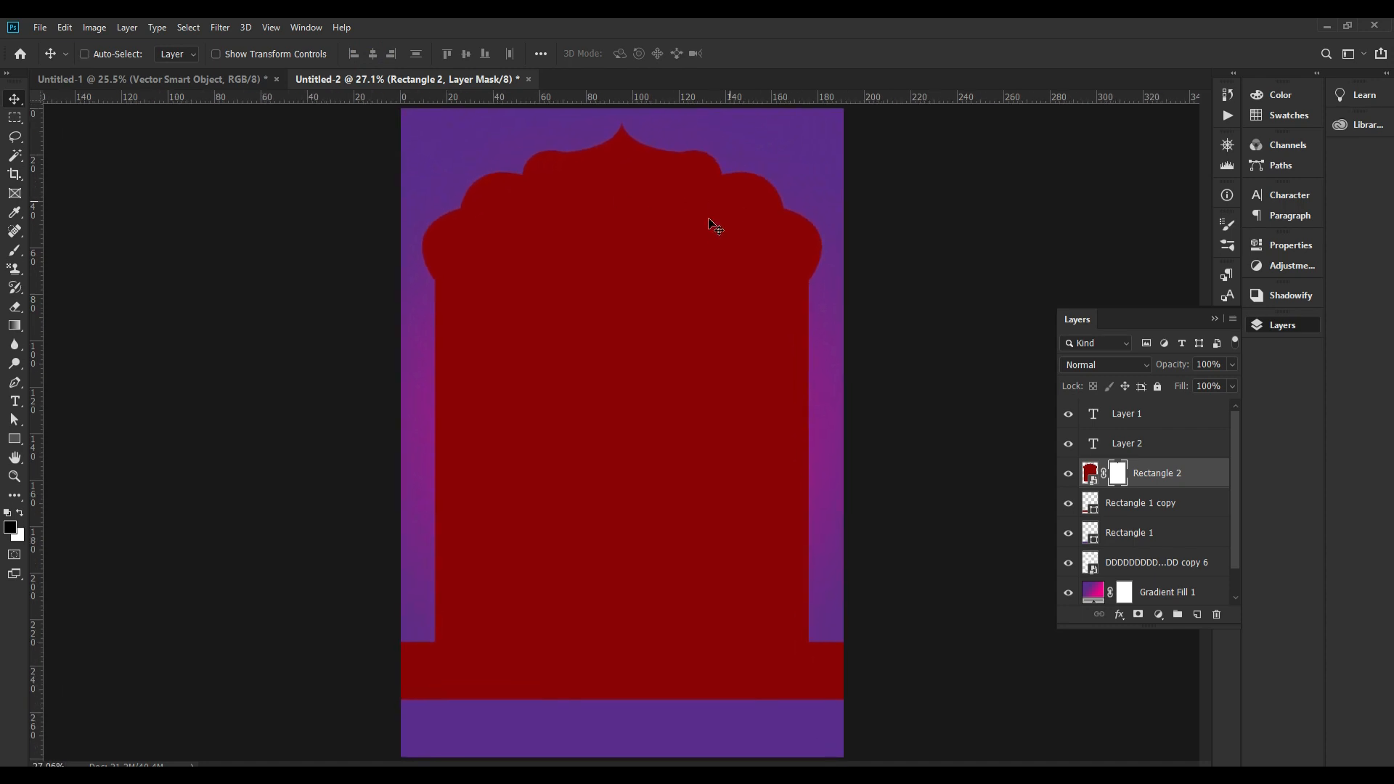
{"action": "left_click_drag", "start_coordinate": [692, 369], "coordinate": [703, 341]}
{"action": "key", "text": "ctrl+z"}
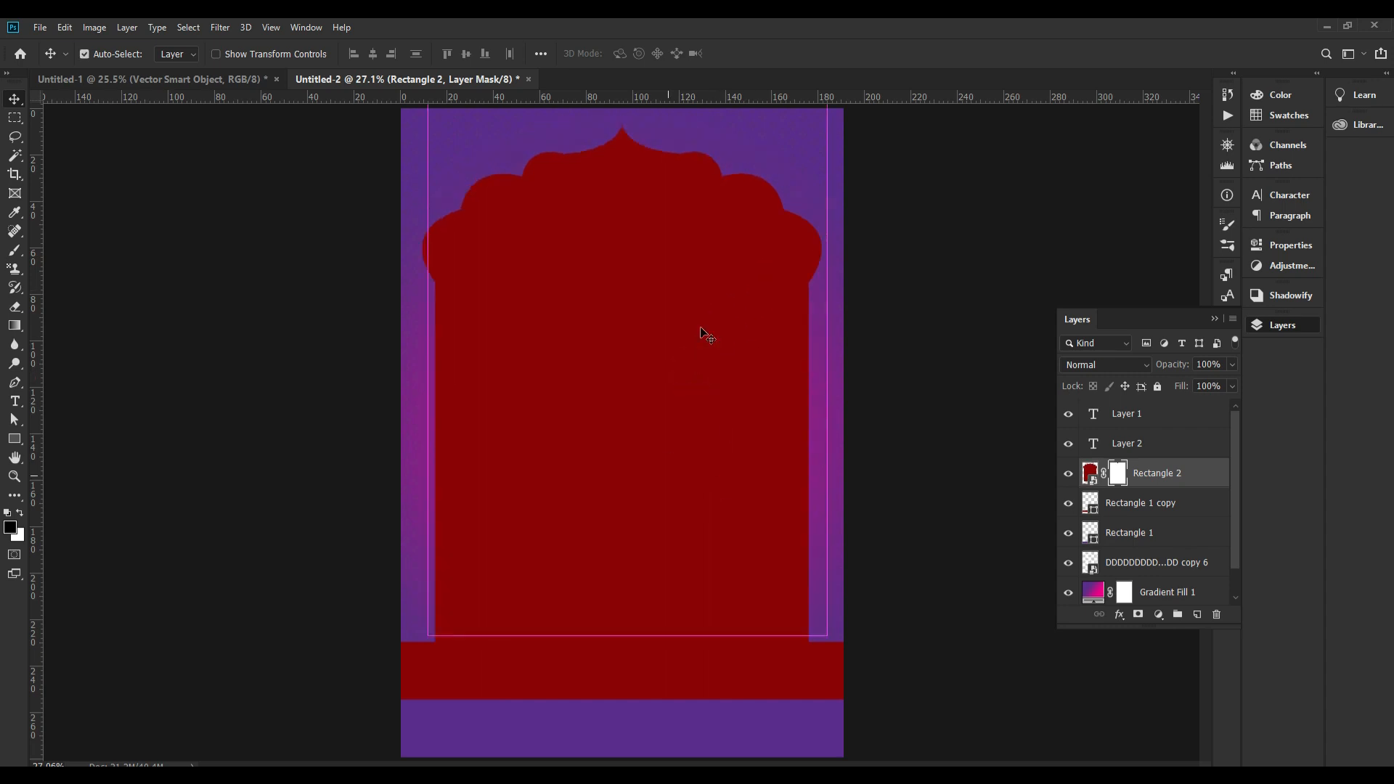
Switch to the browser and copy the yellow and orange bokeh image from the lighting background search
{"action": "key", "text": "alt+Tab"}
{"action": "left_click", "coordinate": [438, 40]}
{"action": "left_click", "coordinate": [275, 38]}
{"action": "left_click", "coordinate": [87, 39]}
{"action": "scroll", "coordinate": [668, 357], "scroll_direction": "up", "scroll_amount": 2}
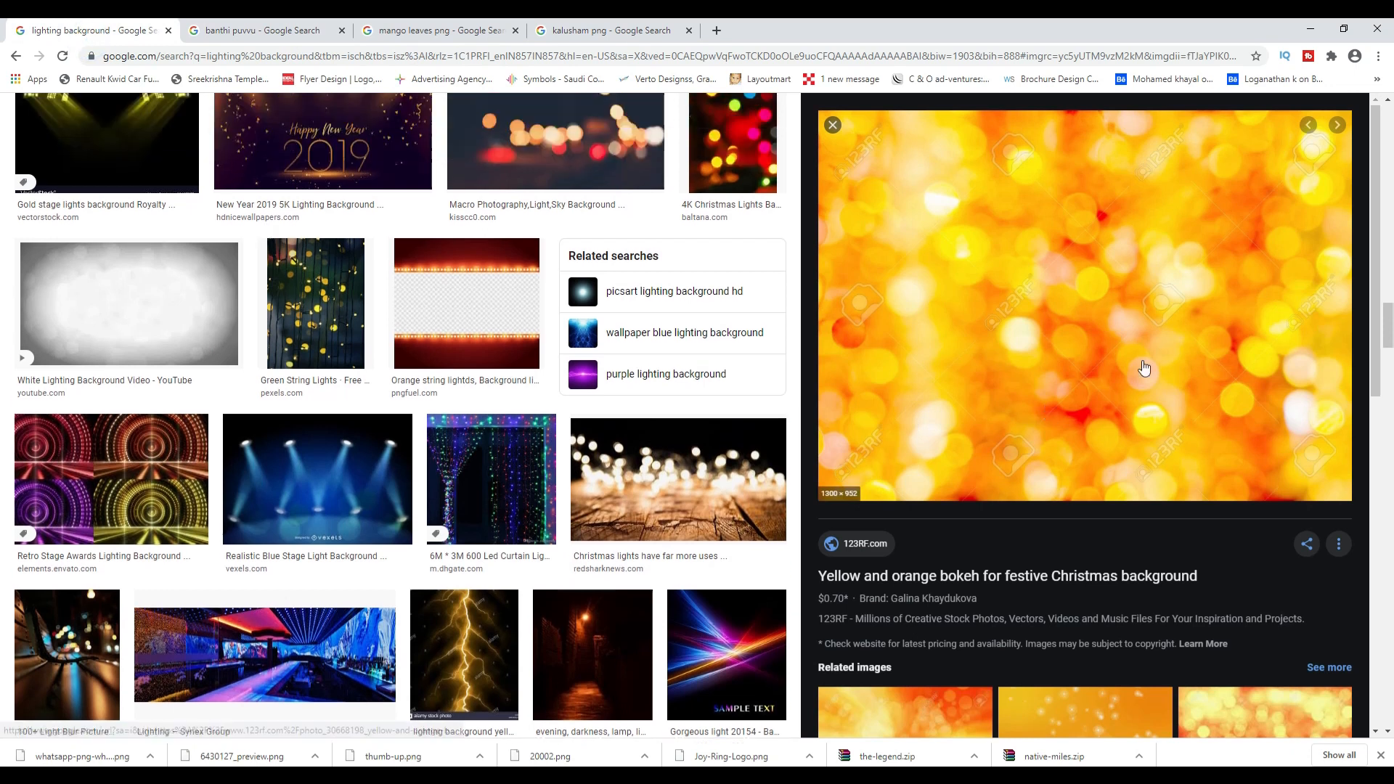
{"action": "right_click", "coordinate": [1125, 238]}
{"action": "left_click", "coordinate": [1191, 386]}
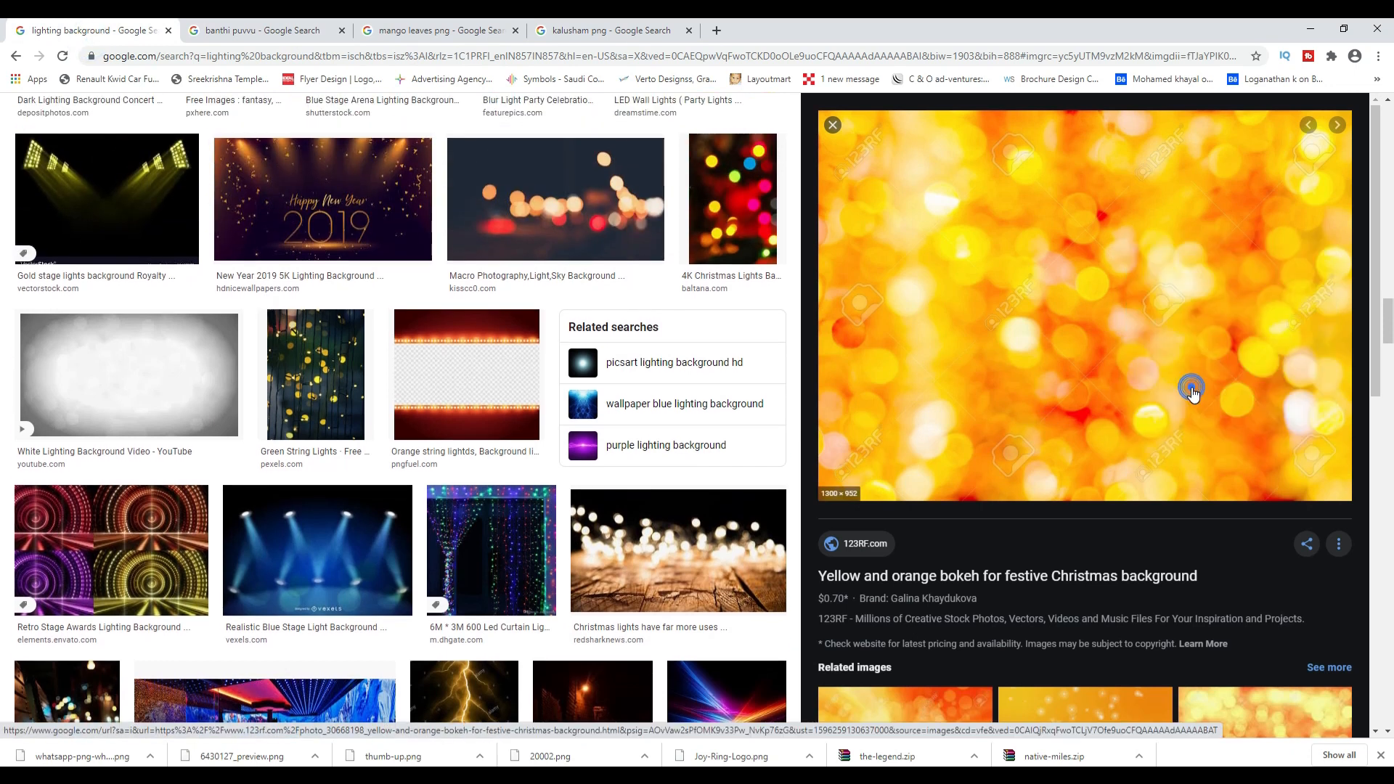
Return to Photoshop, paste the bokeh image above the arch and clip it to the arch layer
{"action": "key", "text": "alt+Tab"}
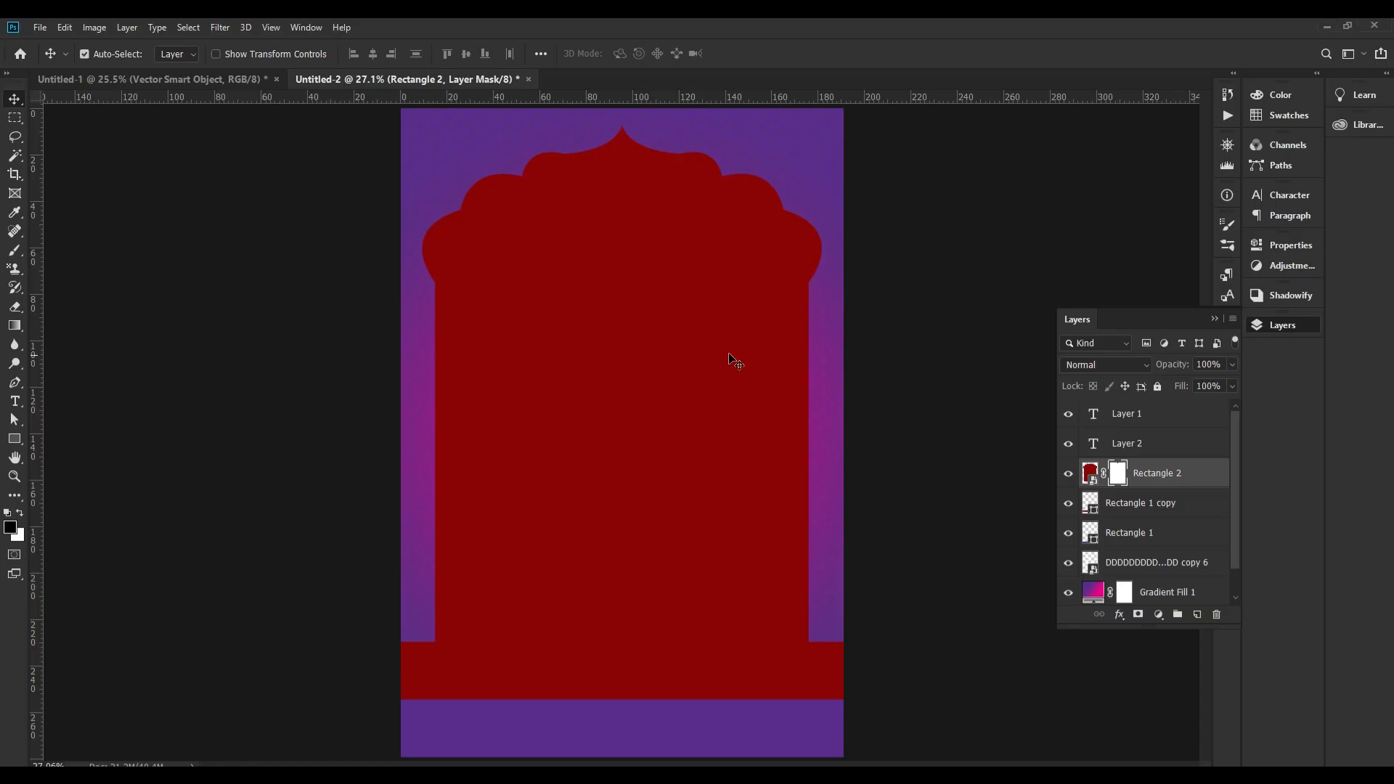
{"action": "key", "text": "ctrl+v"}
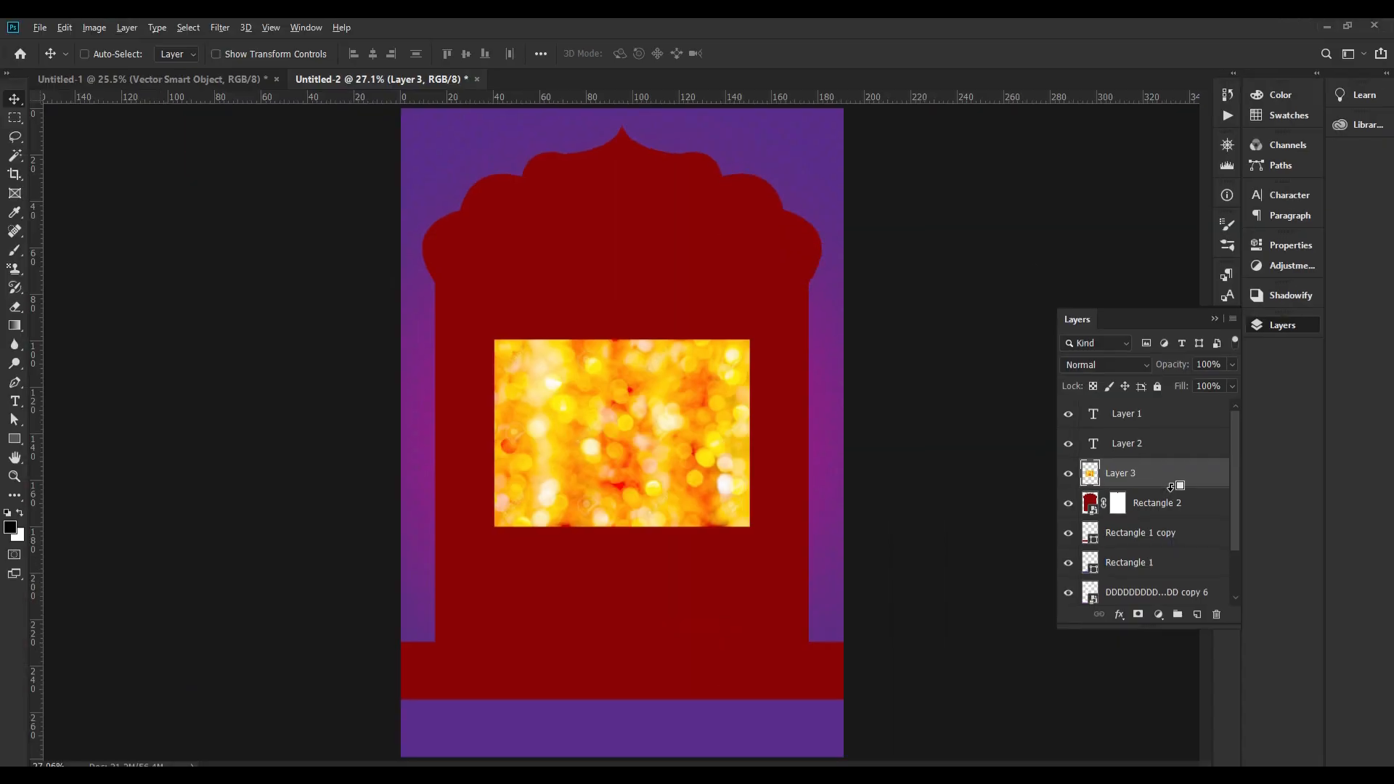
{"action": "left_click", "coordinate": [1172, 486], "text": "alt"}
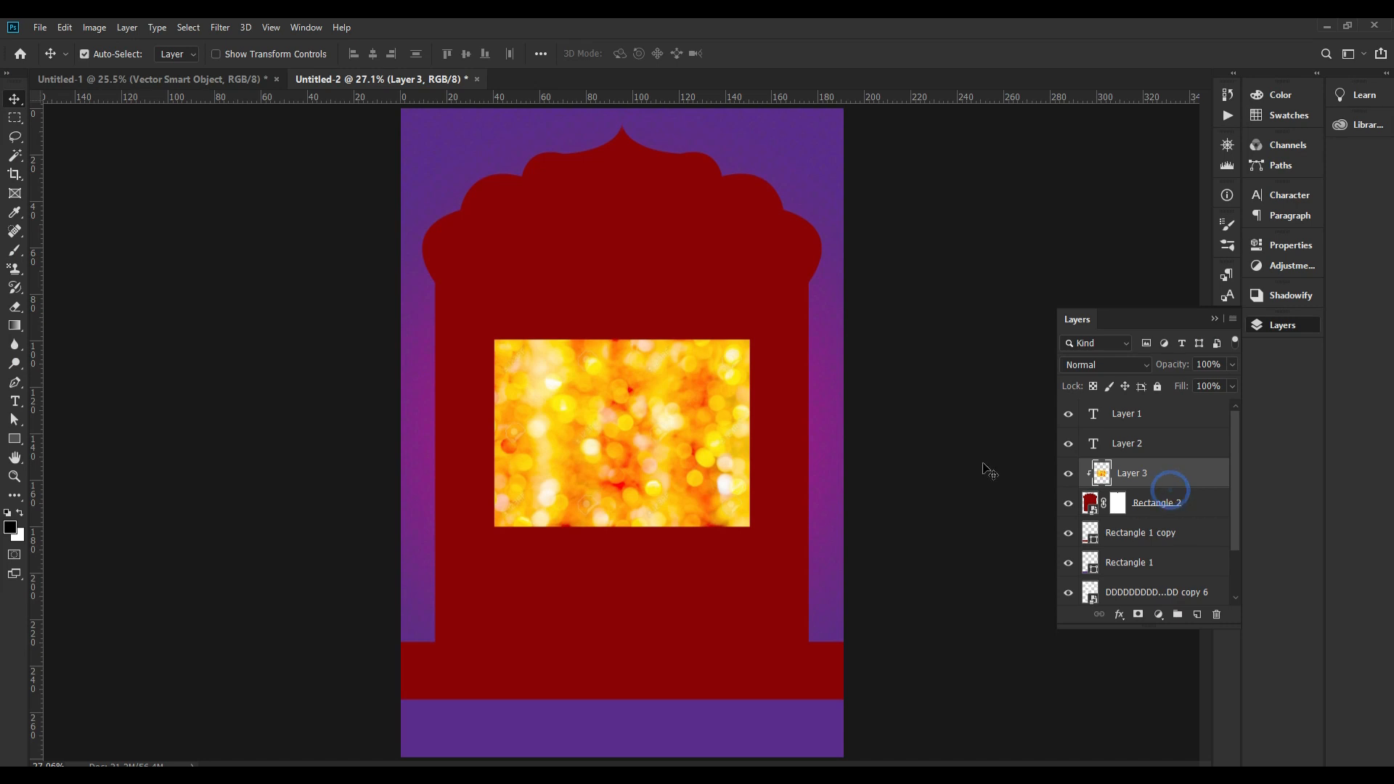
Rotate the bokeh image to portrait orientation and convert its layer to a smart object
{"action": "key", "text": "ctrl+t"}
{"action": "right_click", "coordinate": [694, 385]}
{"action": "left_click", "coordinate": [779, 538]}
{"action": "key", "text": "Return"}
{"action": "right_click", "coordinate": [1154, 473]}
{"action": "left_click", "coordinate": [1271, 360]}
Scale the bokeh image up proportionally to 259.50% and position it so it covers the whole arch
{"action": "key", "text": "ctrl+t"}
{"action": "left_click_drag", "start_coordinate": [715, 432], "coordinate": [1013, 577]}
{"action": "left_click_drag", "start_coordinate": [880, 535], "coordinate": [738, 542]}
{"action": "left_click_drag", "start_coordinate": [715, 501], "coordinate": [716, 506]}
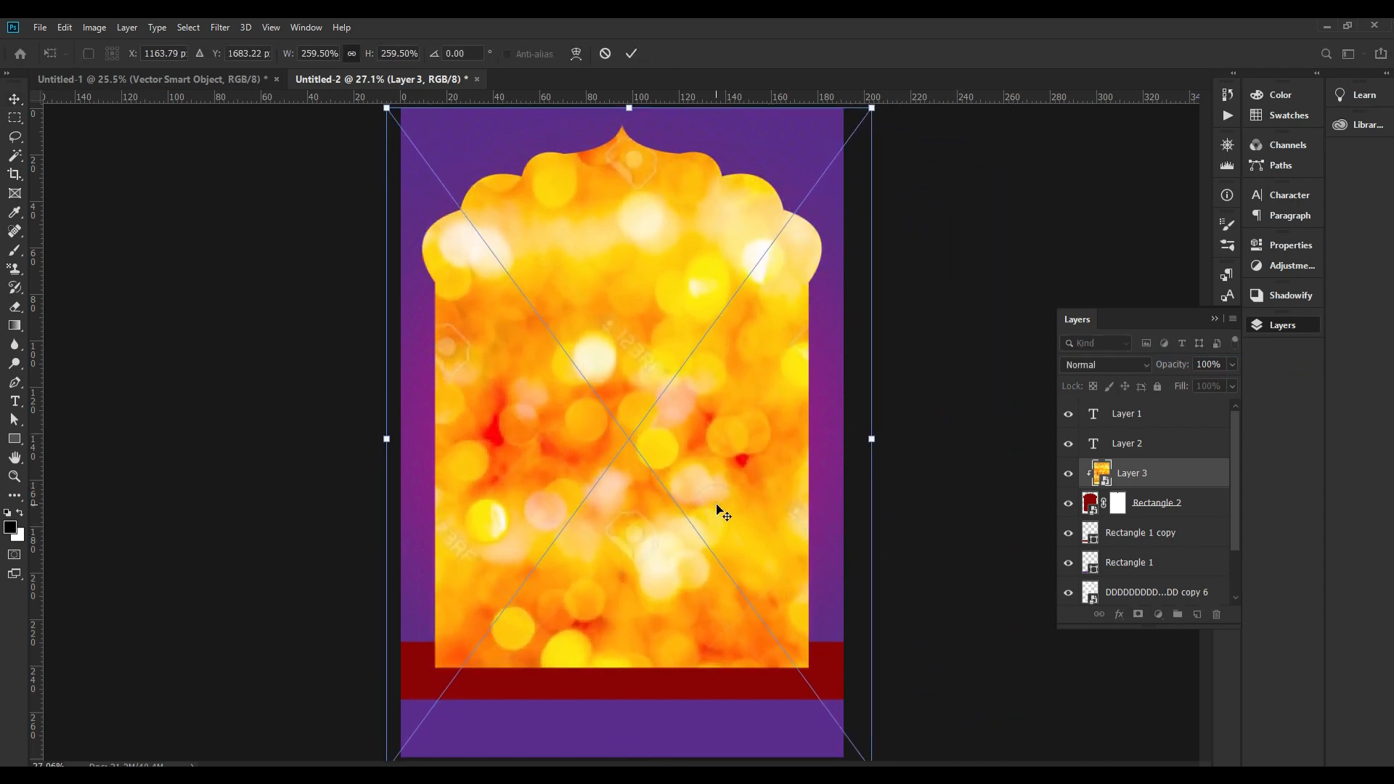
{"action": "key", "text": "Return"}
Bring the dark red strip and the purple strip to the front of the layer stack
{"action": "left_click", "coordinate": [797, 685]}
{"action": "key", "text": "ctrl+shift+bracketright"}
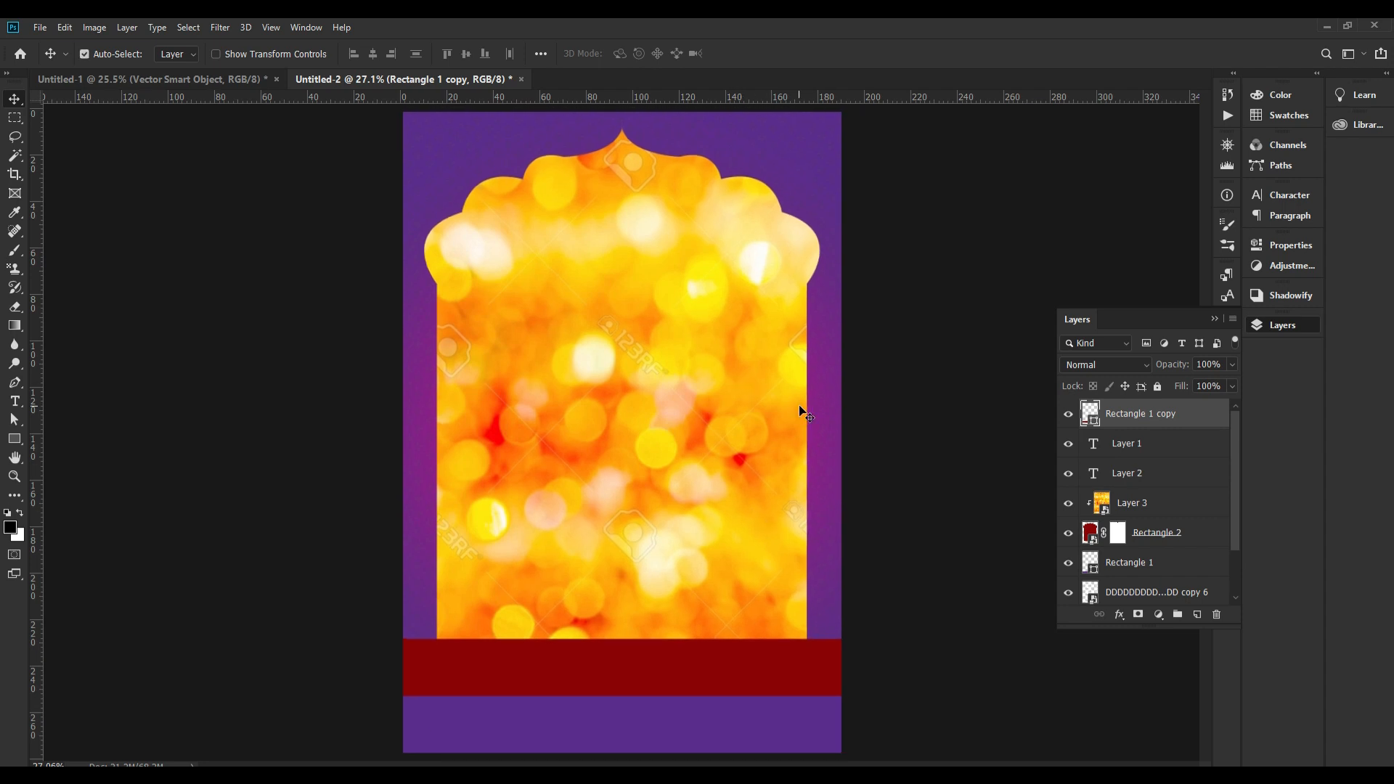
{"action": "left_click", "coordinate": [753, 737], "text": "ctrl"}
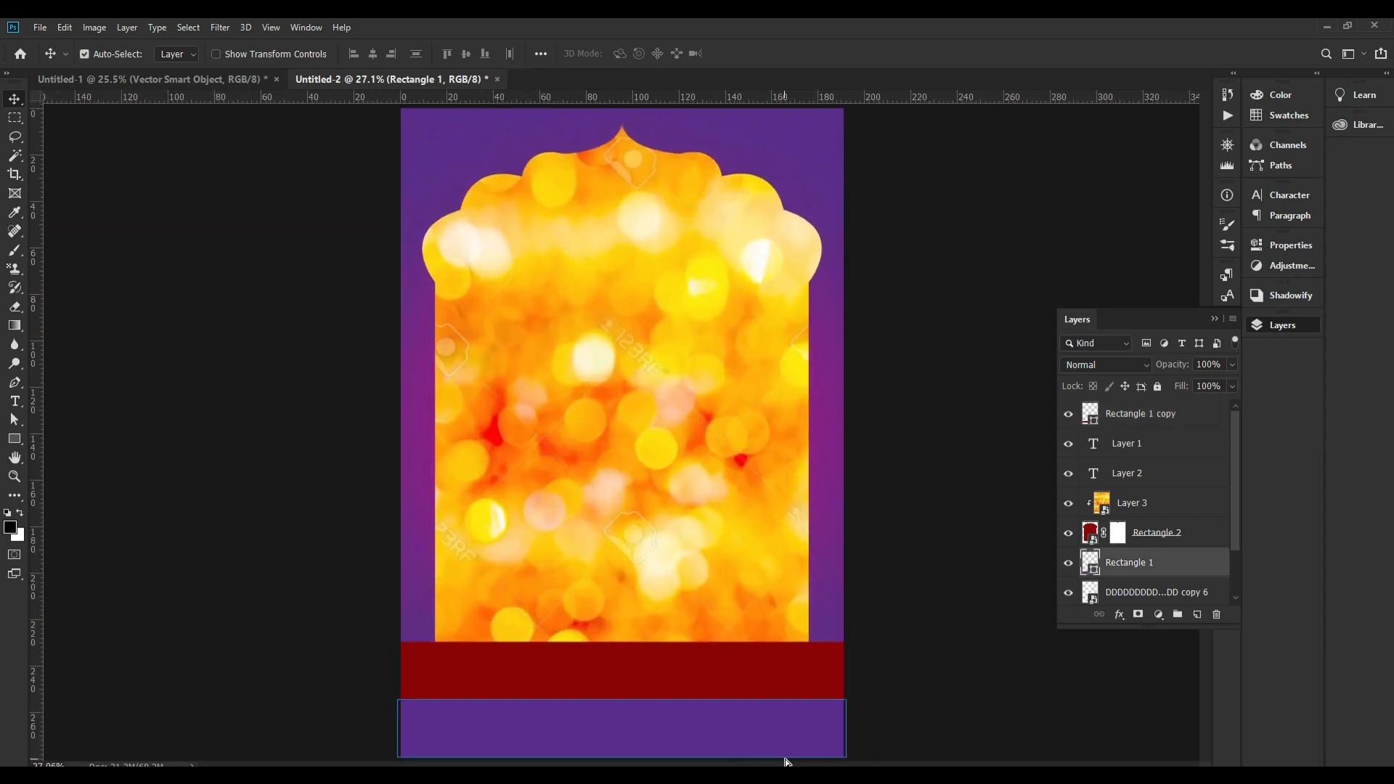
{"action": "key", "text": "ctrl+shift+bracketright"}
Fine-tune the placement of the bokeh image inside the arch, keeping the arch fully covered
{"action": "key", "text": "ctrl+minus"}
{"action": "left_click", "coordinate": [733, 444], "text": "ctrl"}
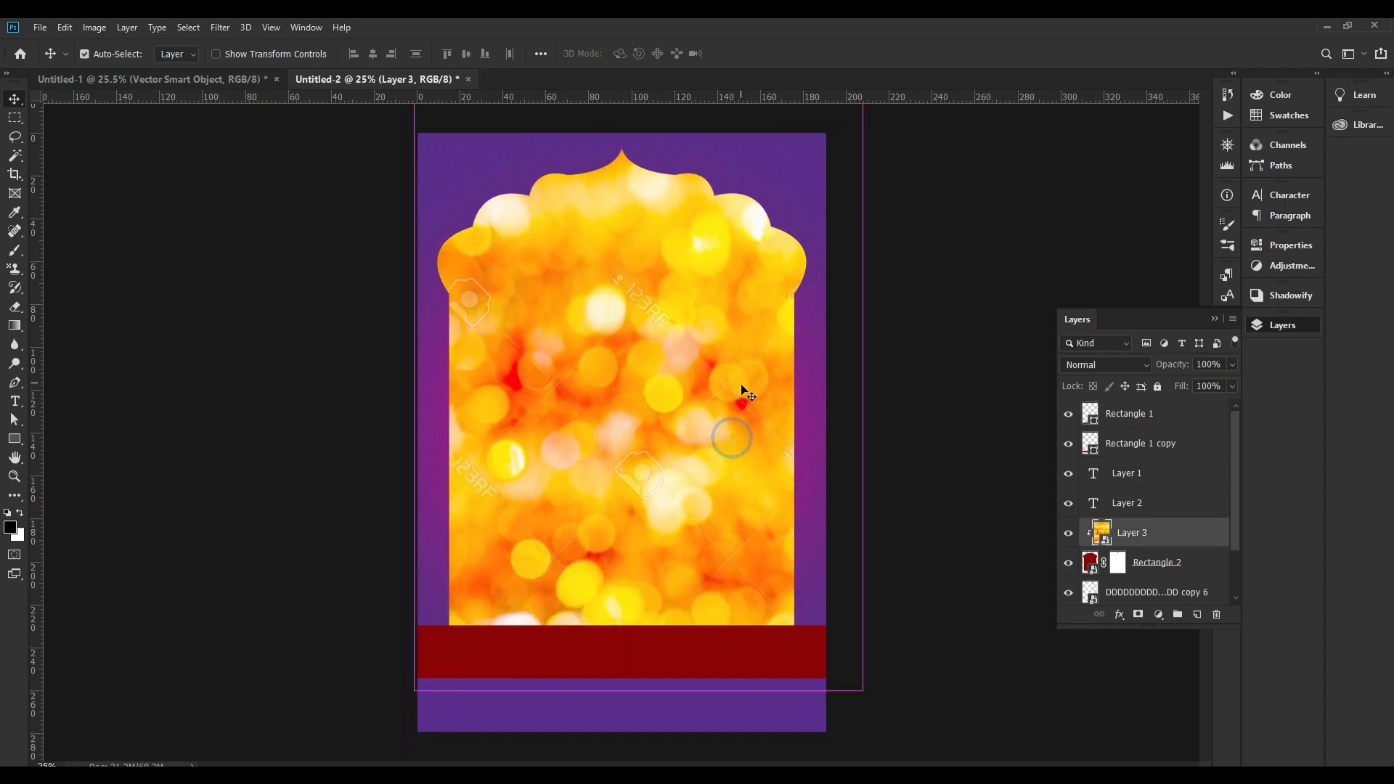
{"action": "key", "text": "ctrl+minus"}
{"action": "key", "text": "ctrl+t"}
{"action": "left_click_drag", "start_coordinate": [775, 442], "coordinate": [733, 429]}
{"action": "key", "text": "Return"}
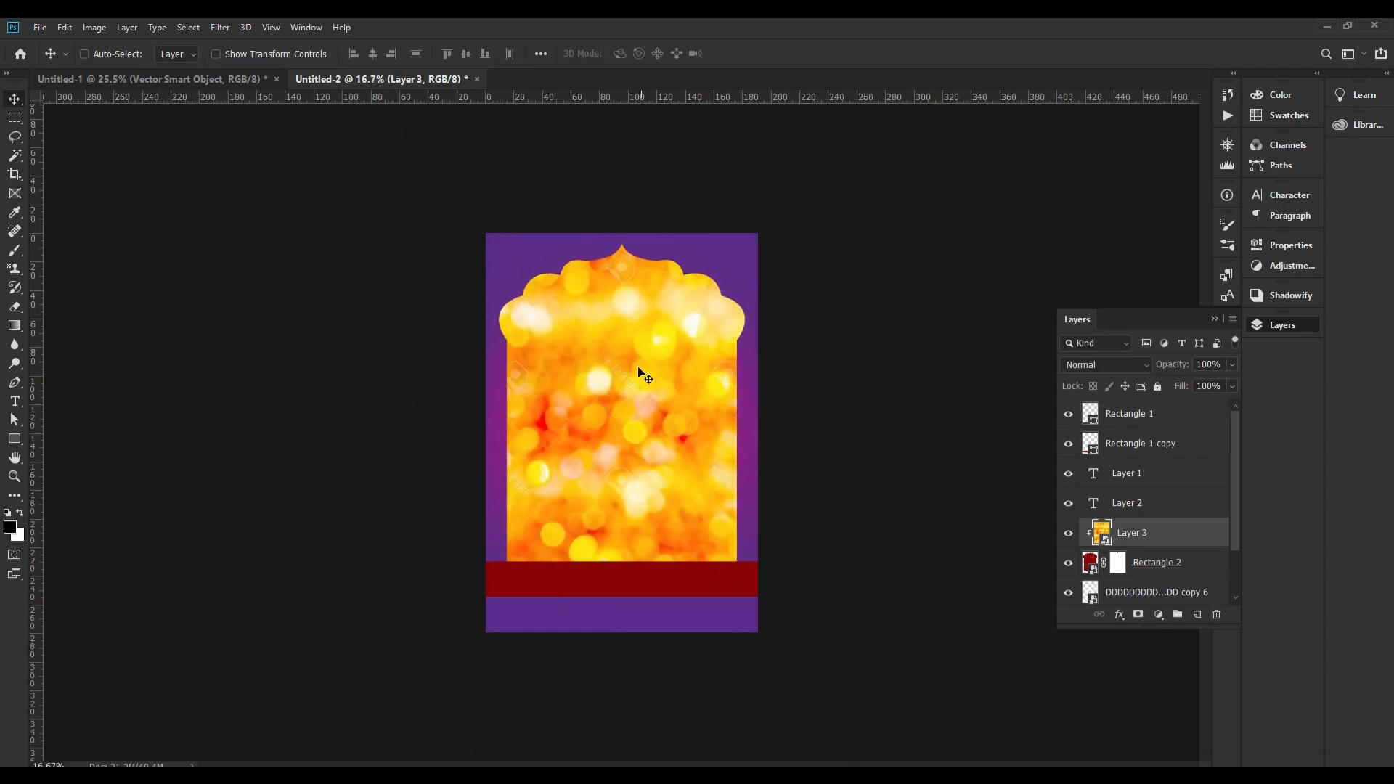
{"action": "left_click_drag", "start_coordinate": [637, 383], "coordinate": [634, 382]}
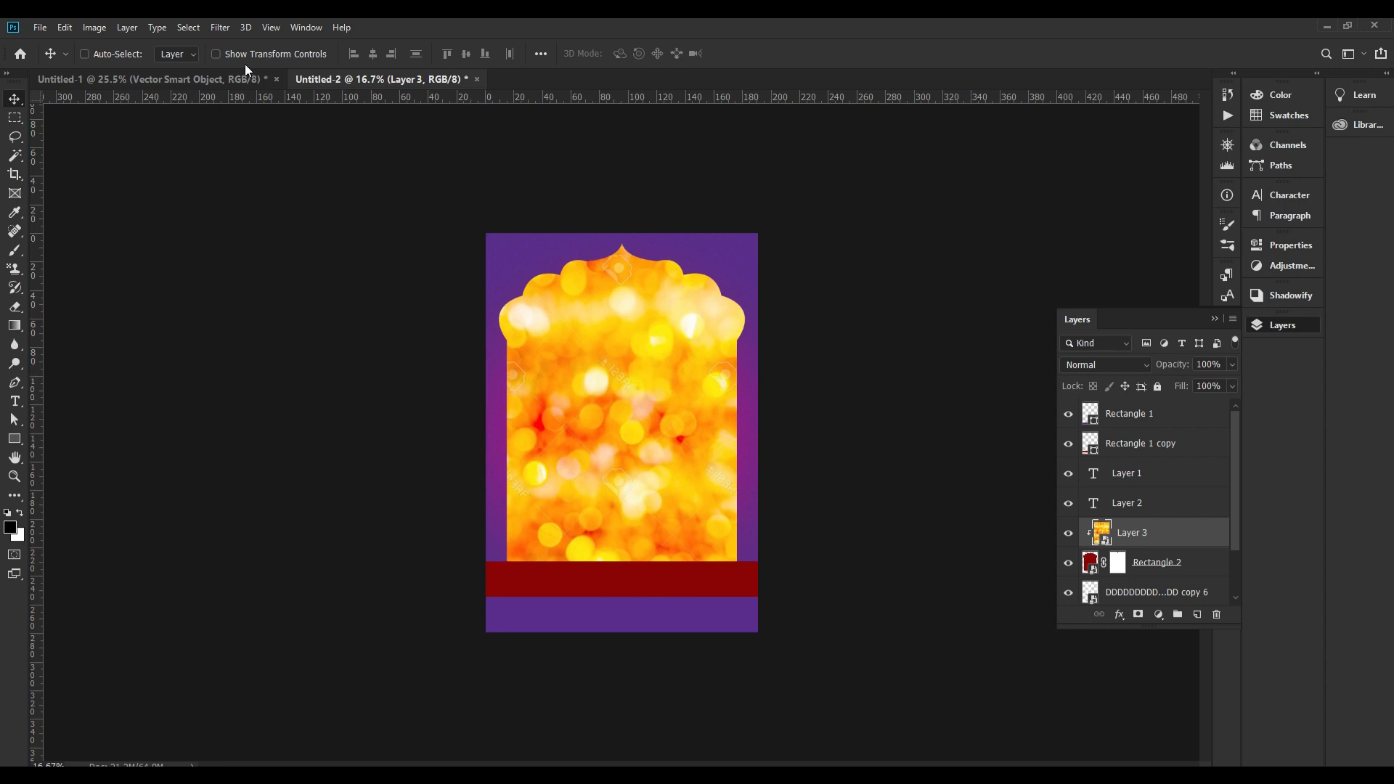
Apply a Gaussian Blur with a 7.0 px radius to the bokeh image
{"action": "left_click", "coordinate": [219, 28]}
{"action": "mouse_move", "coordinate": [257, 190]}
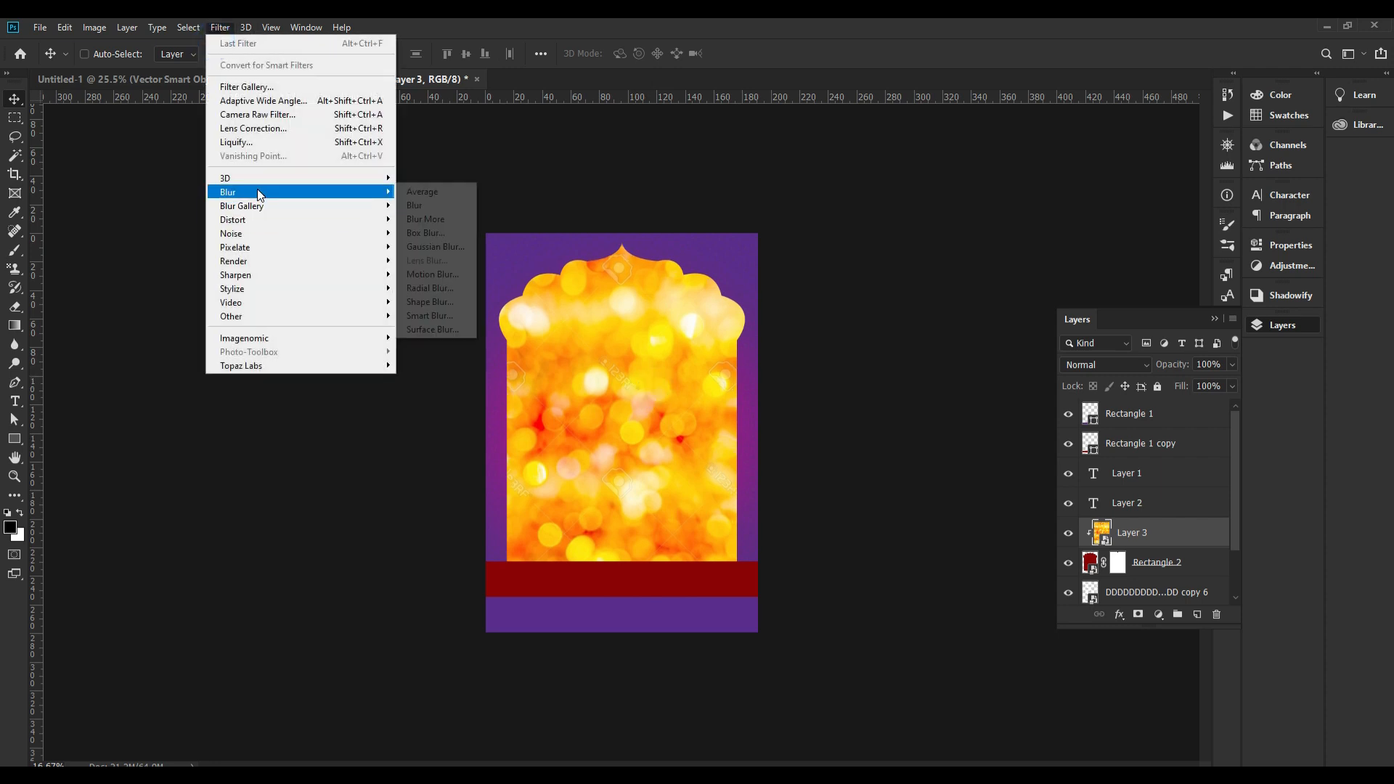
{"action": "left_click", "coordinate": [439, 249]}
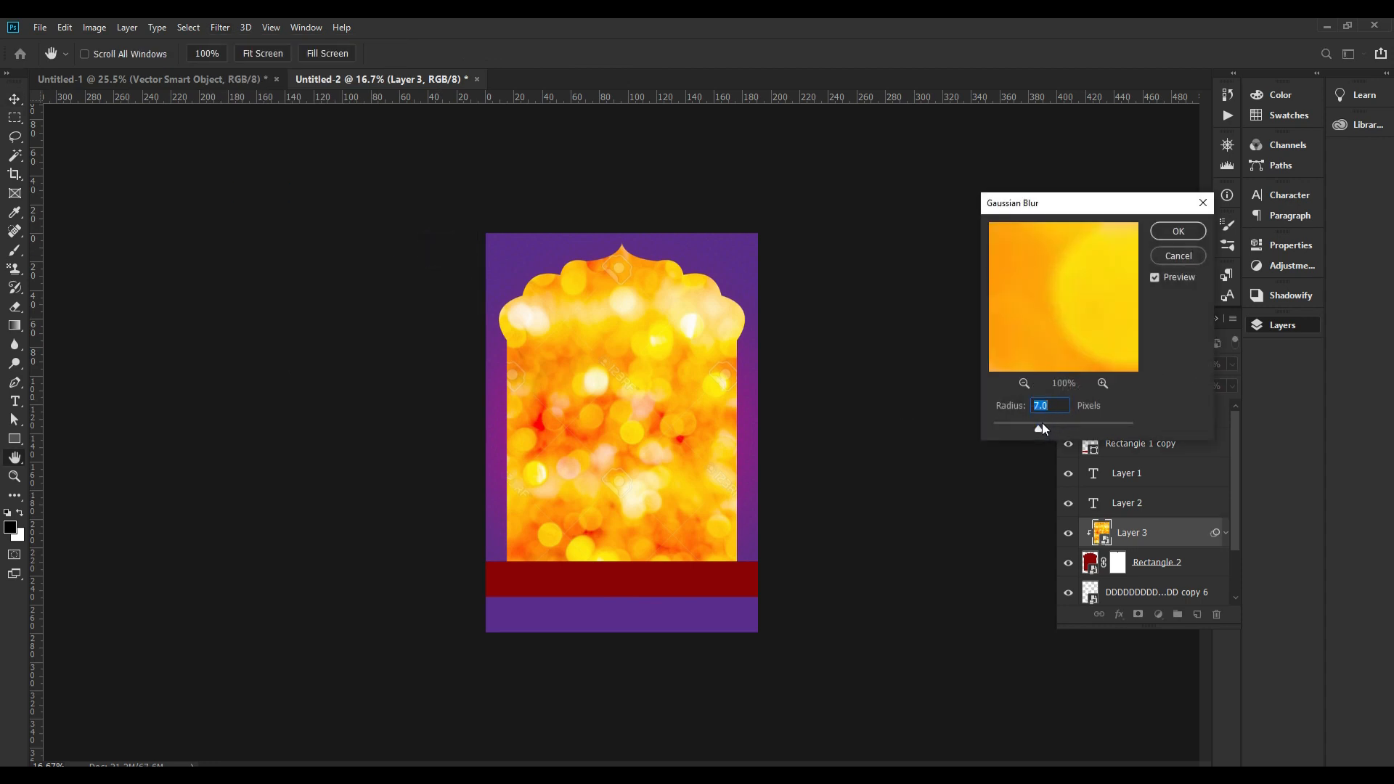
{"action": "key", "text": "Return"}
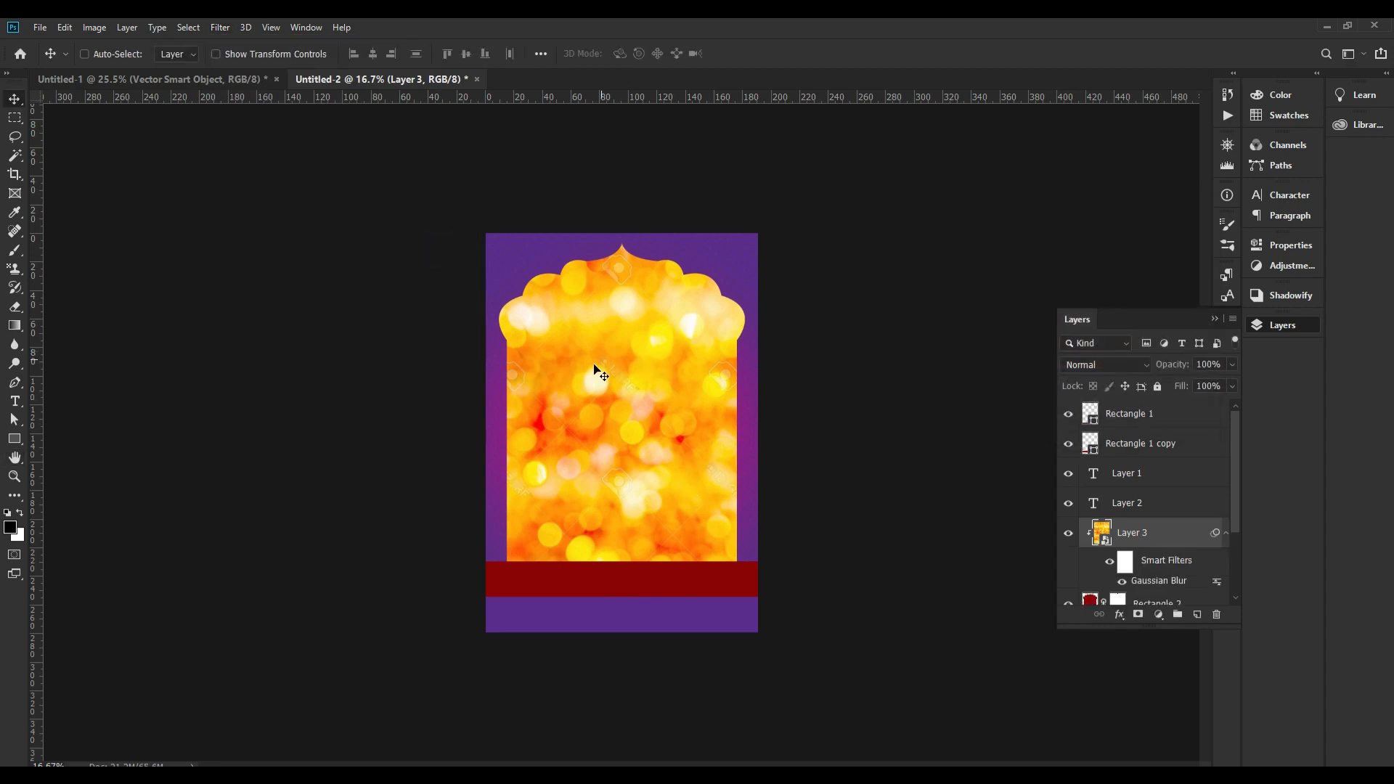
Add a new layer above the bokeh image, clip it to the arch and make white the foreground colour
{"action": "left_click_drag", "start_coordinate": [1152, 562], "coordinate": [1099, 453]}
{"action": "key", "text": "ctrl+shift+n"}
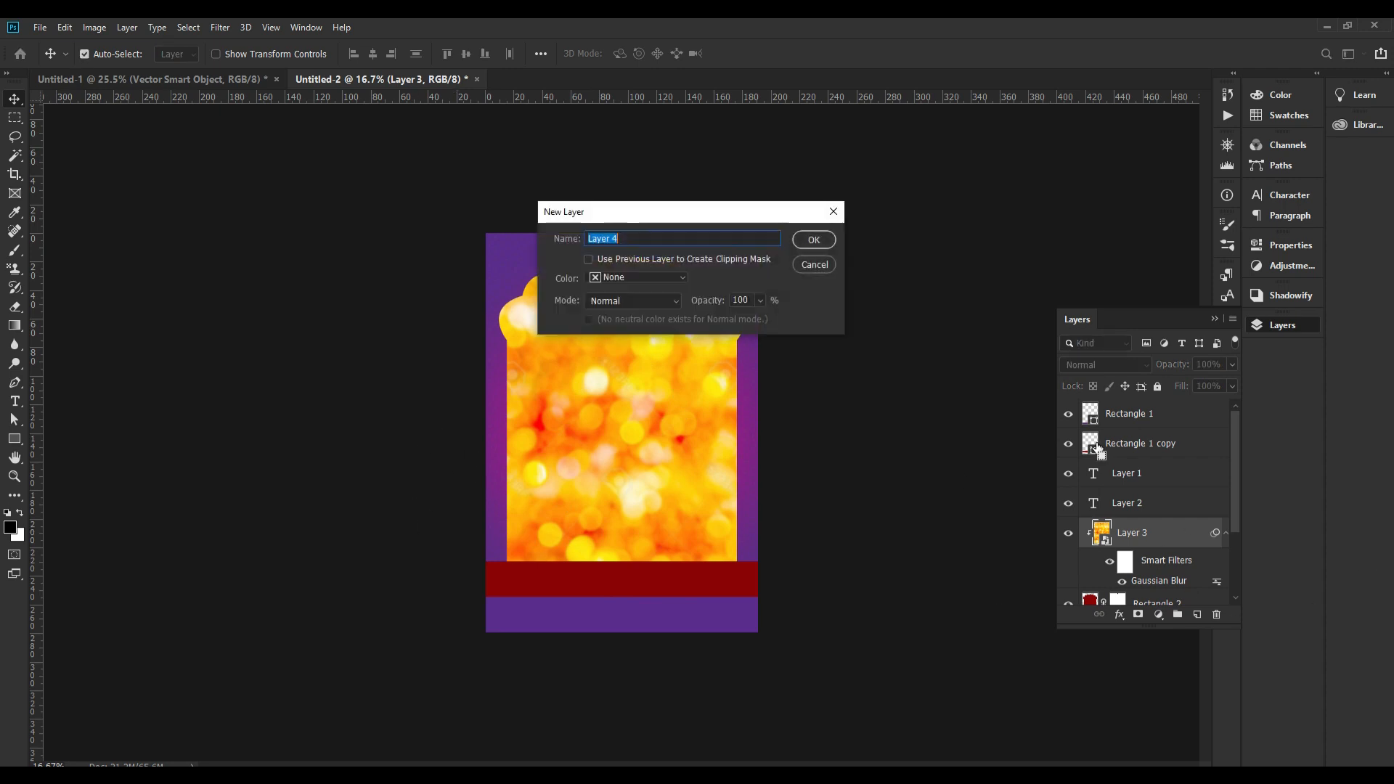
{"action": "key", "text": "Return"}
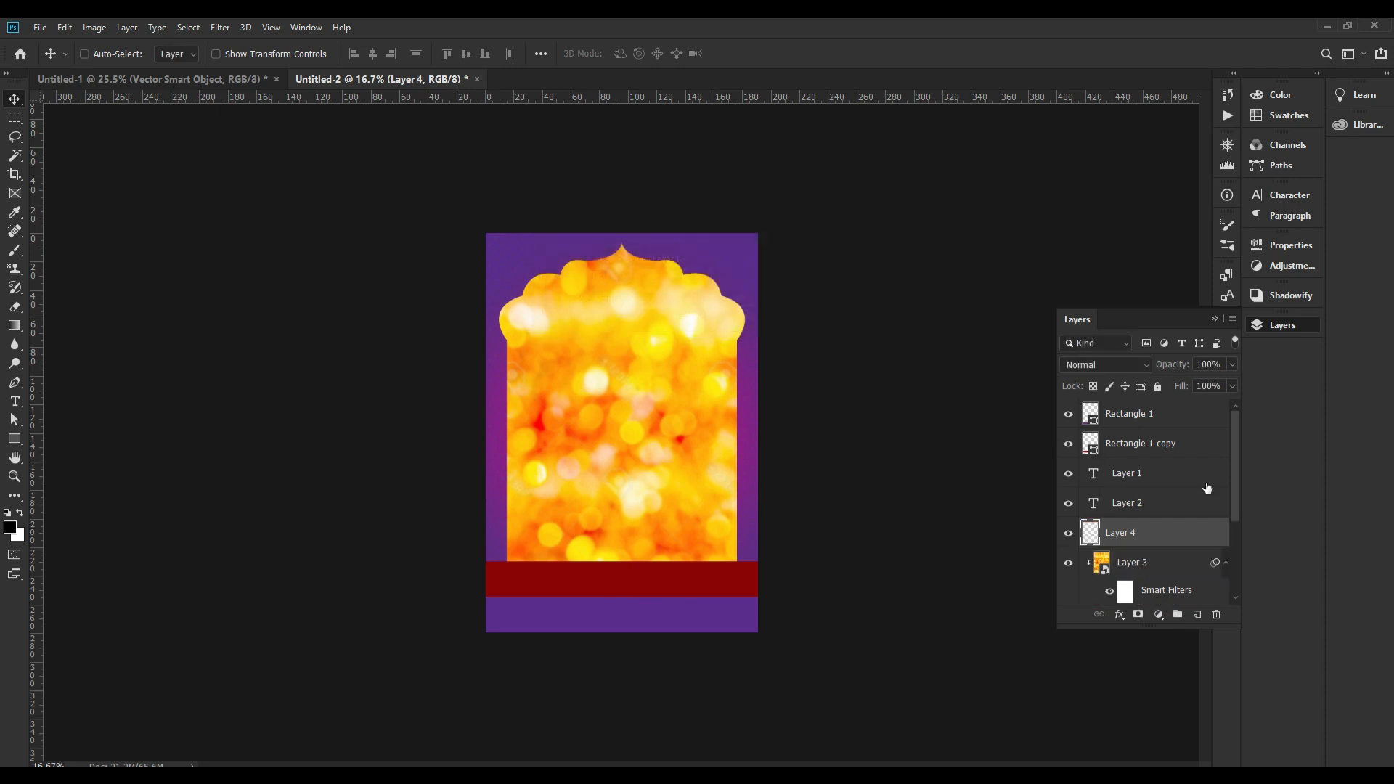
{"action": "left_click", "coordinate": [1162, 543], "text": "alt"}
{"action": "left_click", "coordinate": [19, 513]}
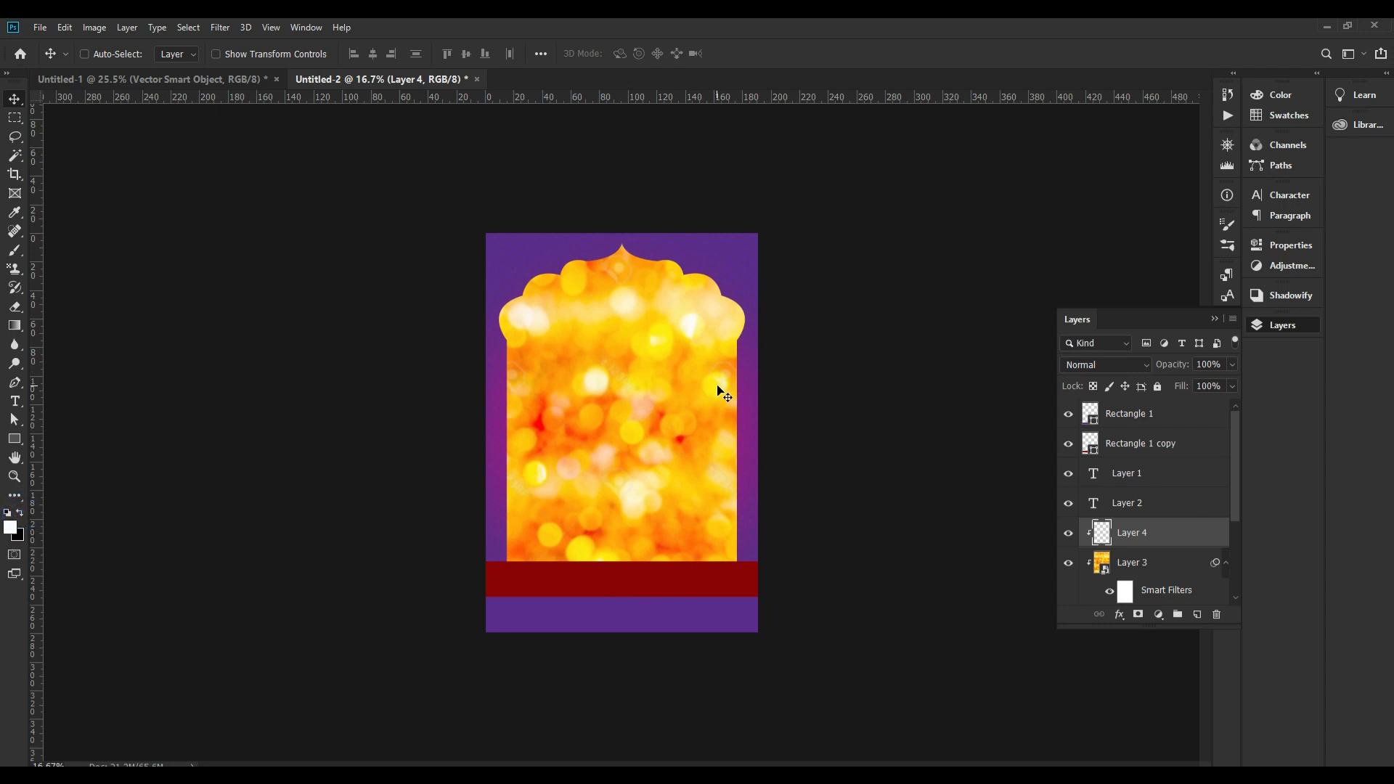
Paint a large white glow over the middle of the arch with a soft round 1600 px brush at 0% hardness
{"action": "key", "text": "b"}
{"action": "key", "text": "bracketright"}
{"action": "key", "text": "bracketright"}
{"action": "key", "text": "bracketright"}
{"action": "key", "text": "bracketright"}
{"action": "key", "text": "bracketright"}
{"action": "key", "text": "bracketright"}
{"action": "key", "text": "bracketright"}
{"action": "key", "text": "bracketright"}
{"action": "key", "text": "bracketright"}
{"action": "key", "text": "bracketright"}
{"action": "key", "text": "bracketright"}
{"action": "key", "text": "bracketright"}
{"action": "key", "text": "bracketright"}
{"action": "key", "text": "bracketright"}
{"action": "key", "text": "bracketright"}
{"action": "key", "text": "bracketright"}
{"action": "key", "text": "bracketright"}
{"action": "right_click", "coordinate": [621, 417]}
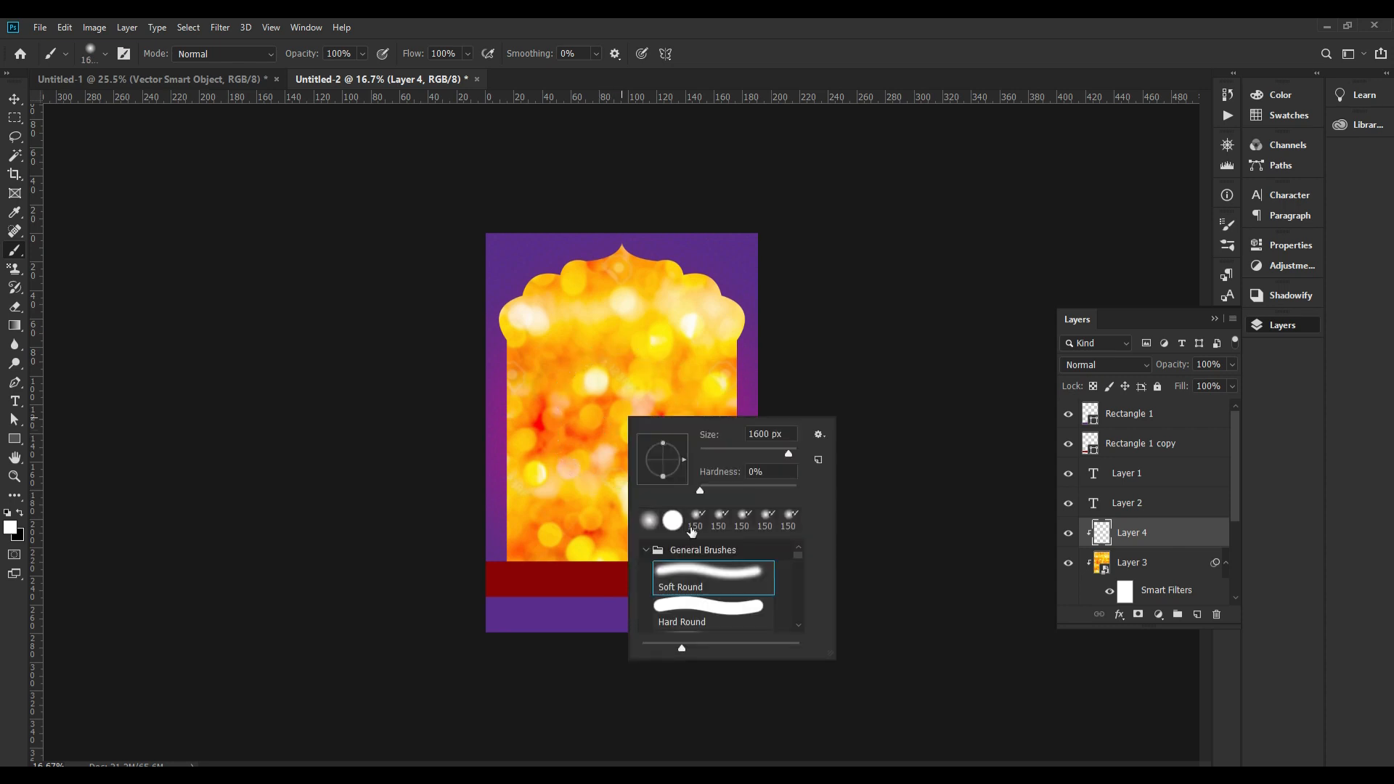
{"action": "left_click", "coordinate": [649, 520]}
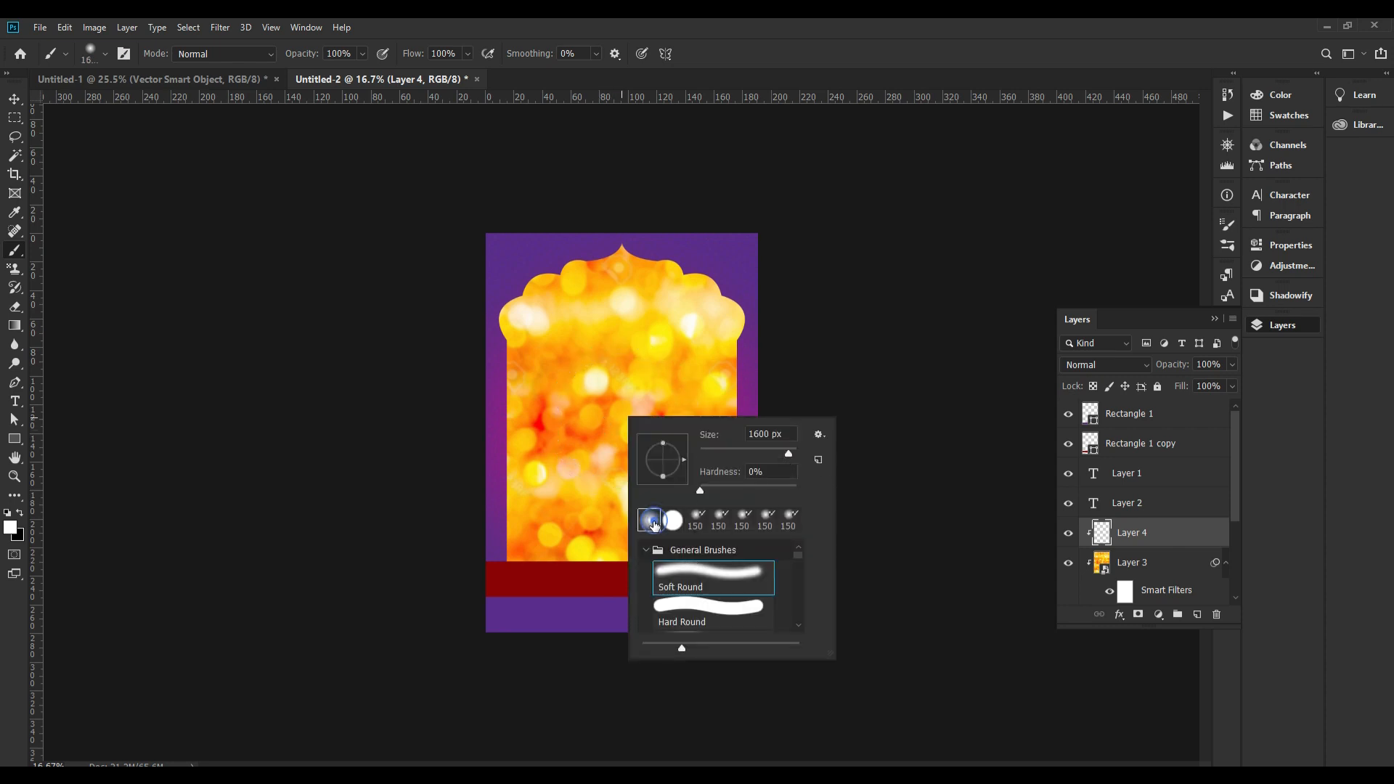
{"action": "left_click", "coordinate": [614, 425]}
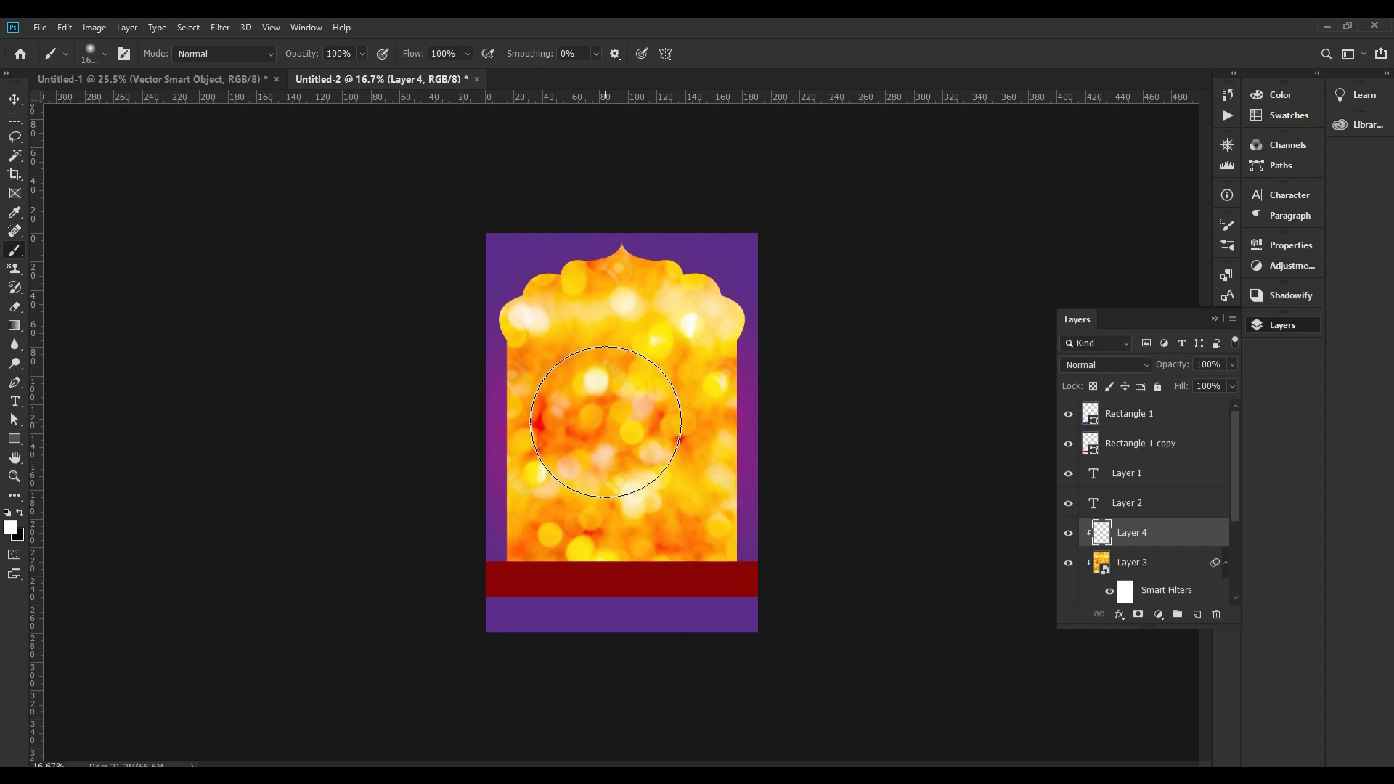
{"action": "left_click", "coordinate": [621, 425]}
{"action": "left_click", "coordinate": [621, 428]}
{"action": "left_click", "coordinate": [631, 443]}
{"action": "left_click", "coordinate": [610, 466]}
{"action": "left_click", "coordinate": [614, 428]}
{"action": "left_click", "coordinate": [641, 488]}
{"action": "left_click", "coordinate": [591, 451]}
{"action": "left_click", "coordinate": [609, 426]}
Transform the white glow so it fills the middle of the arch
{"action": "key", "text": "v"}
{"action": "key", "text": "ctrl+t"}
{"action": "left_click_drag", "start_coordinate": [769, 447], "coordinate": [724, 466]}
{"action": "key", "text": "Return"}
Try a lower opacity on the white glow layer
{"action": "left_click", "coordinate": [1231, 367]}
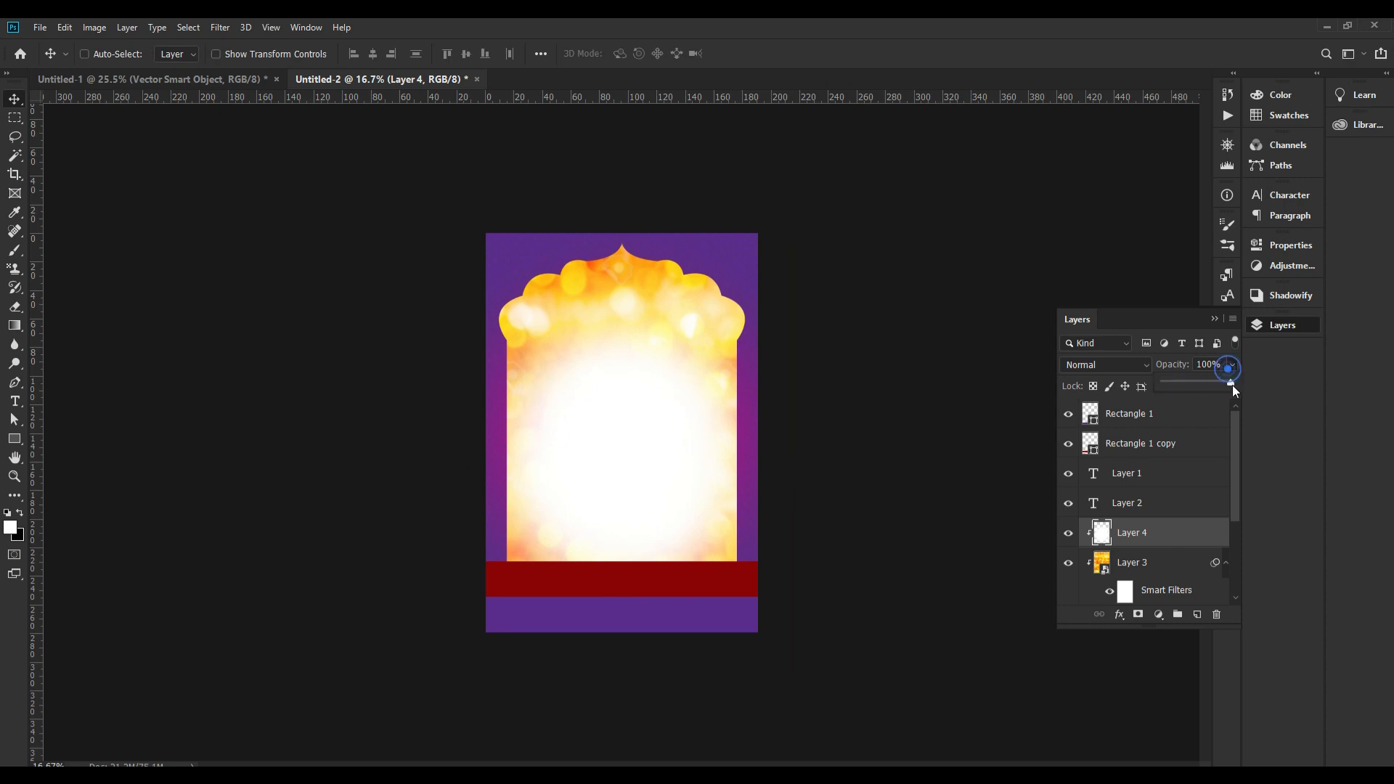
{"action": "left_click_drag", "start_coordinate": [1215, 384], "coordinate": [1214, 385]}
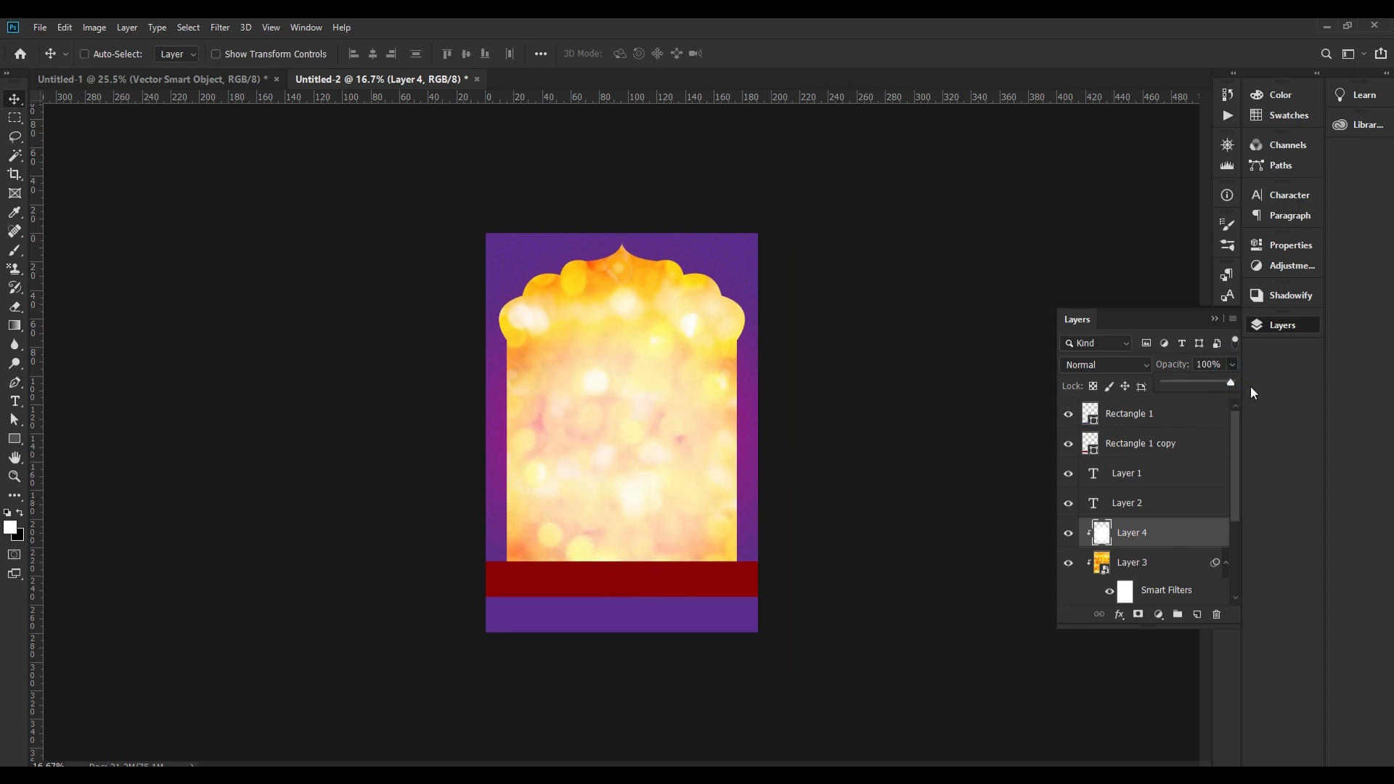
{"action": "left_click", "coordinate": [630, 464]}
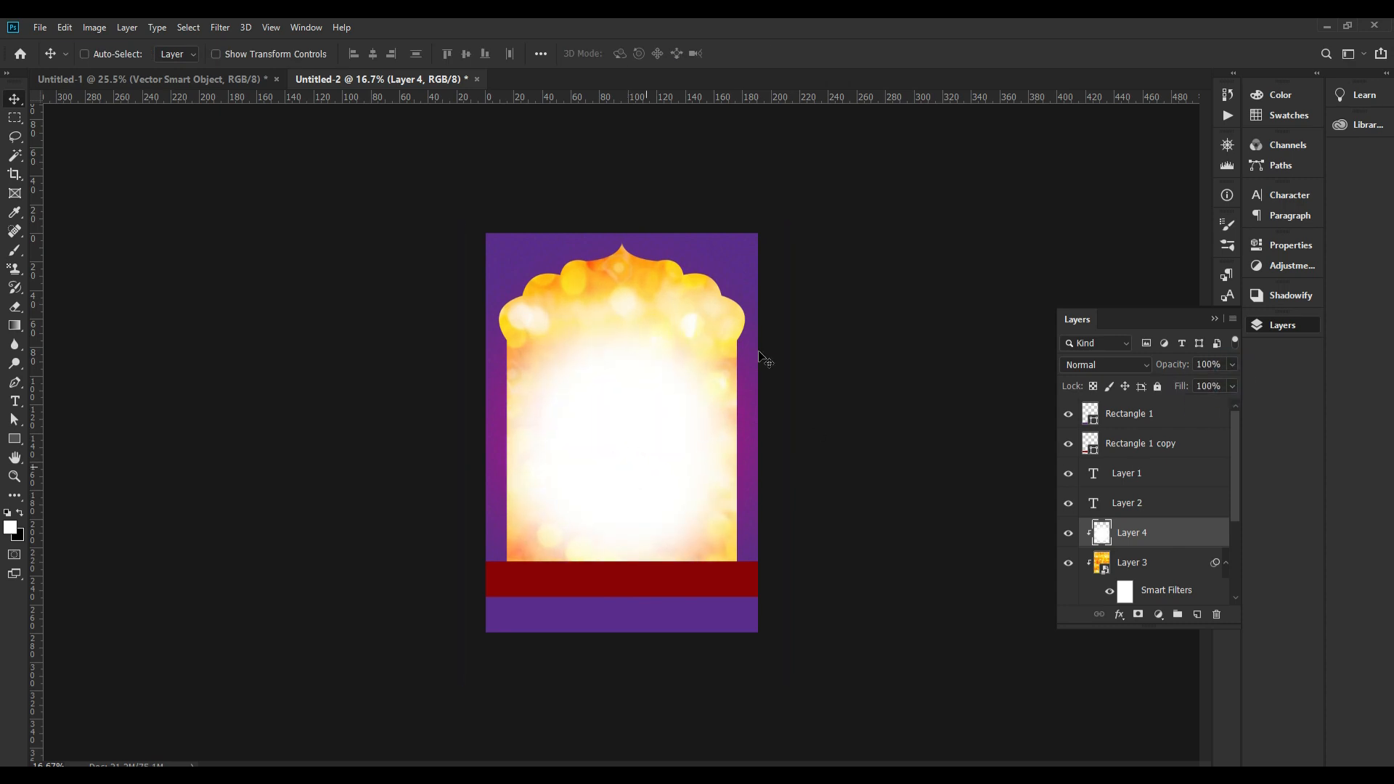
Bring the orange circular ornament from Untitled-1 into the Untitled-2 poster and centre it horizontally
{"action": "key", "text": "ctrl+0"}
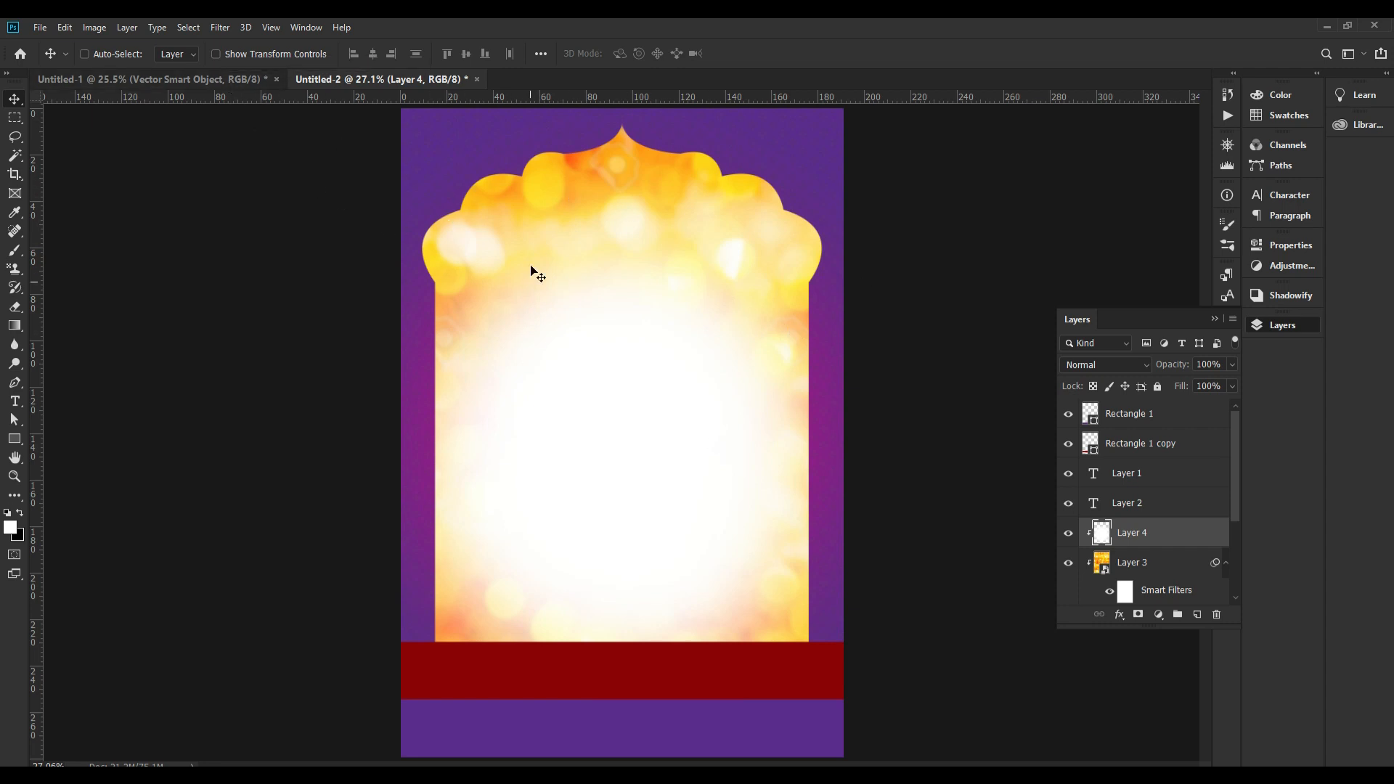
{"action": "left_click", "coordinate": [257, 77]}
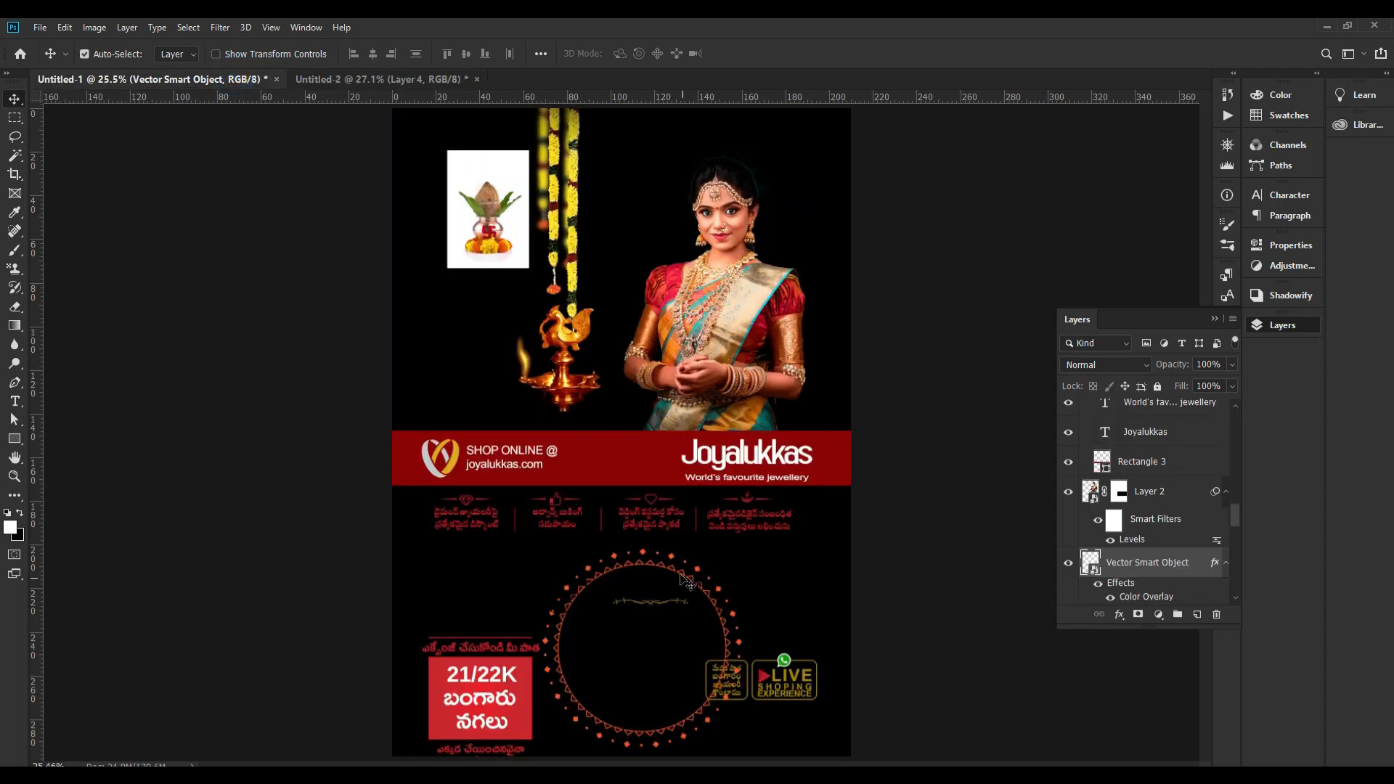
{"action": "left_click_drag", "start_coordinate": [672, 556], "coordinate": [653, 456]}
{"action": "left_click", "coordinate": [373, 53]}
Move the circular ornament into the upper part of the arch and realign it to the canvas's horizontal centre
{"action": "key", "text": "ctrl+t"}
{"action": "left_click_drag", "start_coordinate": [646, 407], "coordinate": [664, 314]}
{"action": "key", "text": "Return"}
{"action": "left_click", "coordinate": [374, 53]}
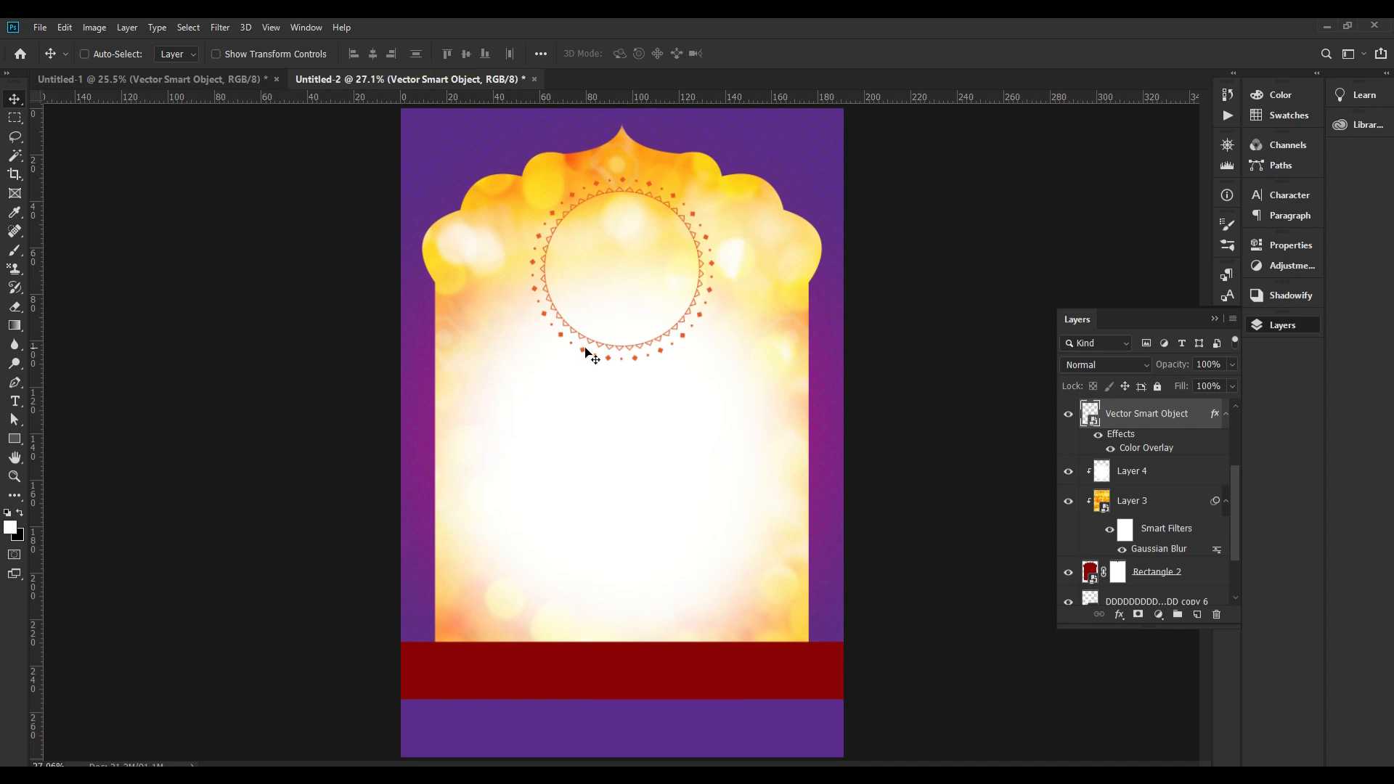
Draw a 780 by 780 px circle over the ornament's ring, filled with pale yellow sampled from the bokeh background
{"action": "left_click_drag", "start_coordinate": [637, 190], "coordinate": [731, 196]}
{"action": "left_click_drag", "start_coordinate": [741, 250], "coordinate": [770, 250]}
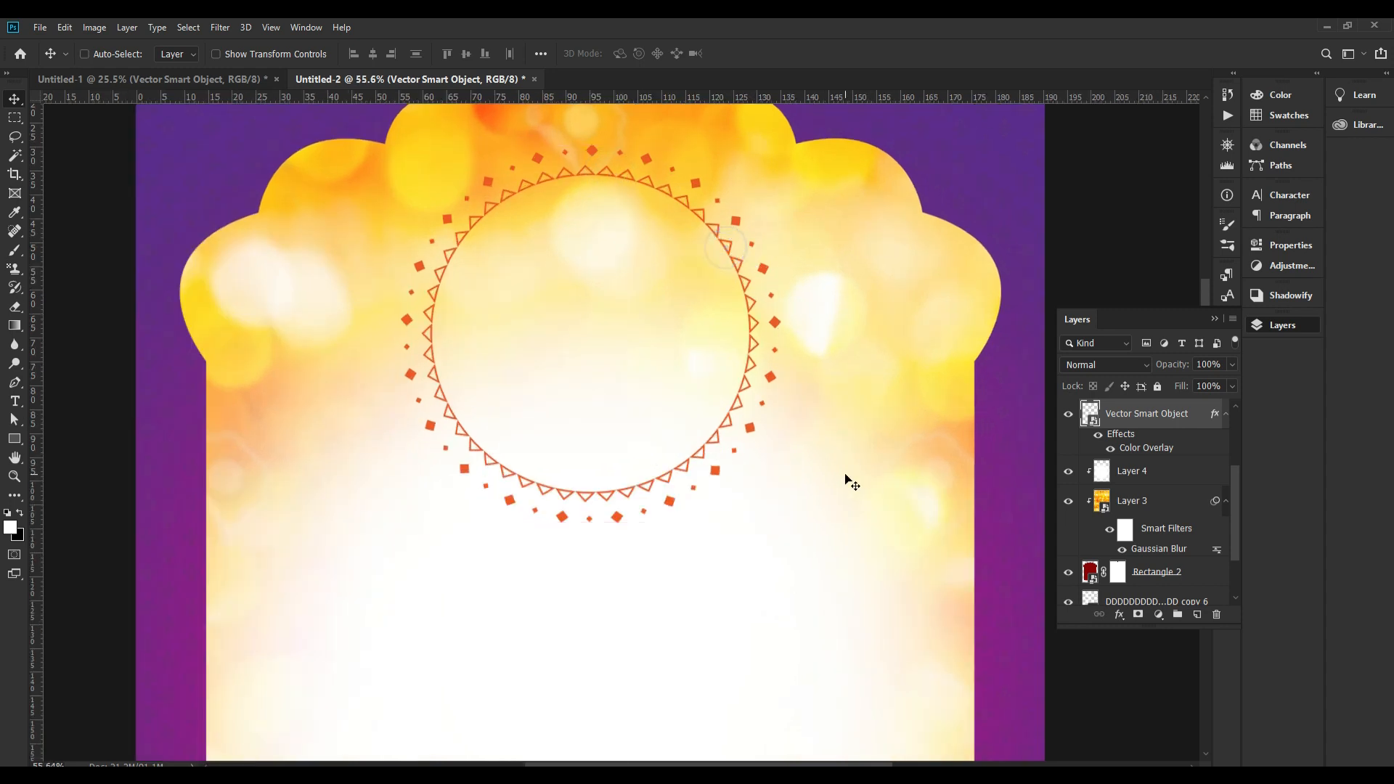
{"action": "right_click", "coordinate": [19, 441]}
{"action": "left_click", "coordinate": [138, 472]}
{"action": "left_click_drag", "start_coordinate": [527, 277], "coordinate": [687, 413]}
{"action": "key", "text": "ctrl+z"}
{"action": "key", "text": "ctrl+z"}
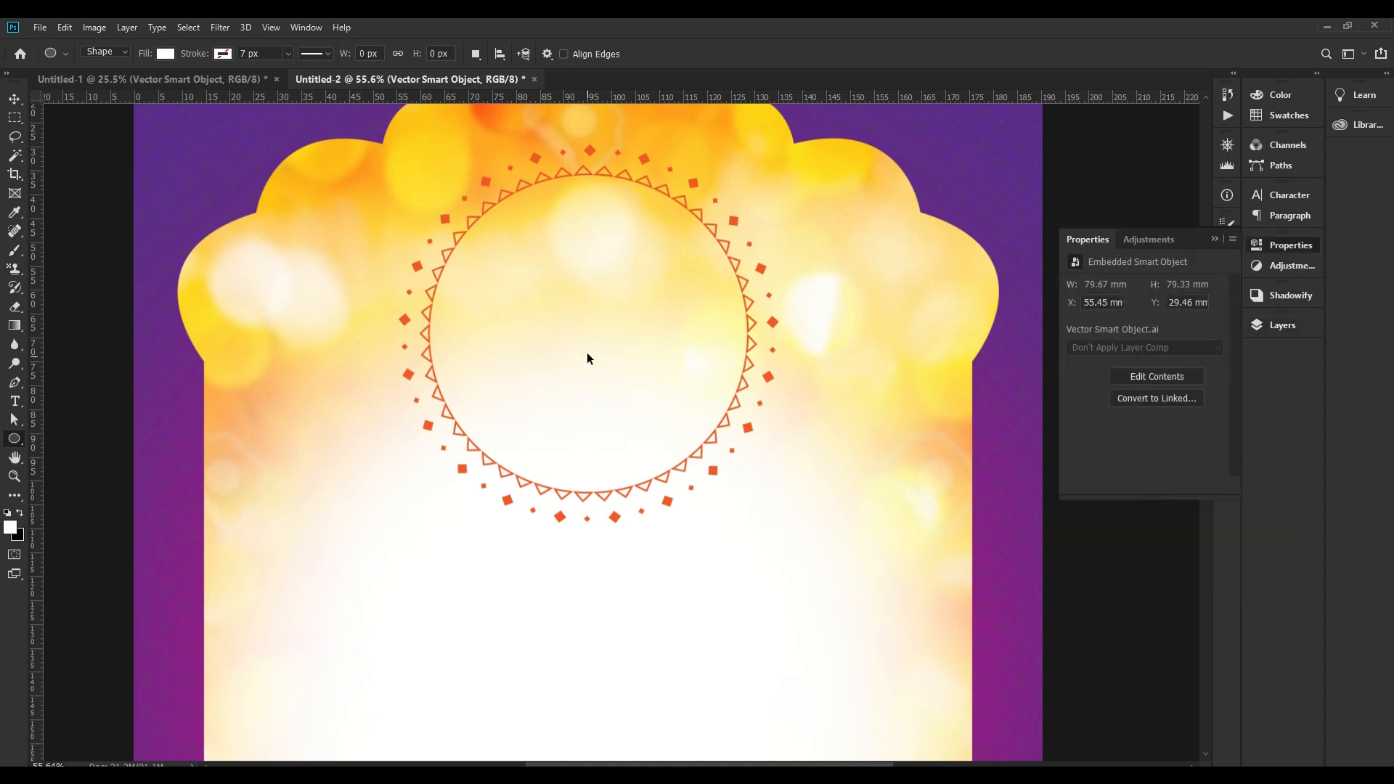
{"action": "left_click", "coordinate": [559, 298], "text": "alt"}
{"action": "left_click_drag", "start_coordinate": [601, 339], "coordinate": [490, 265]}
{"action": "key", "text": "ctrl+z"}
{"action": "left_click_drag", "start_coordinate": [604, 340], "coordinate": [342, 183]}
{"action": "key", "text": "shift+alt"}
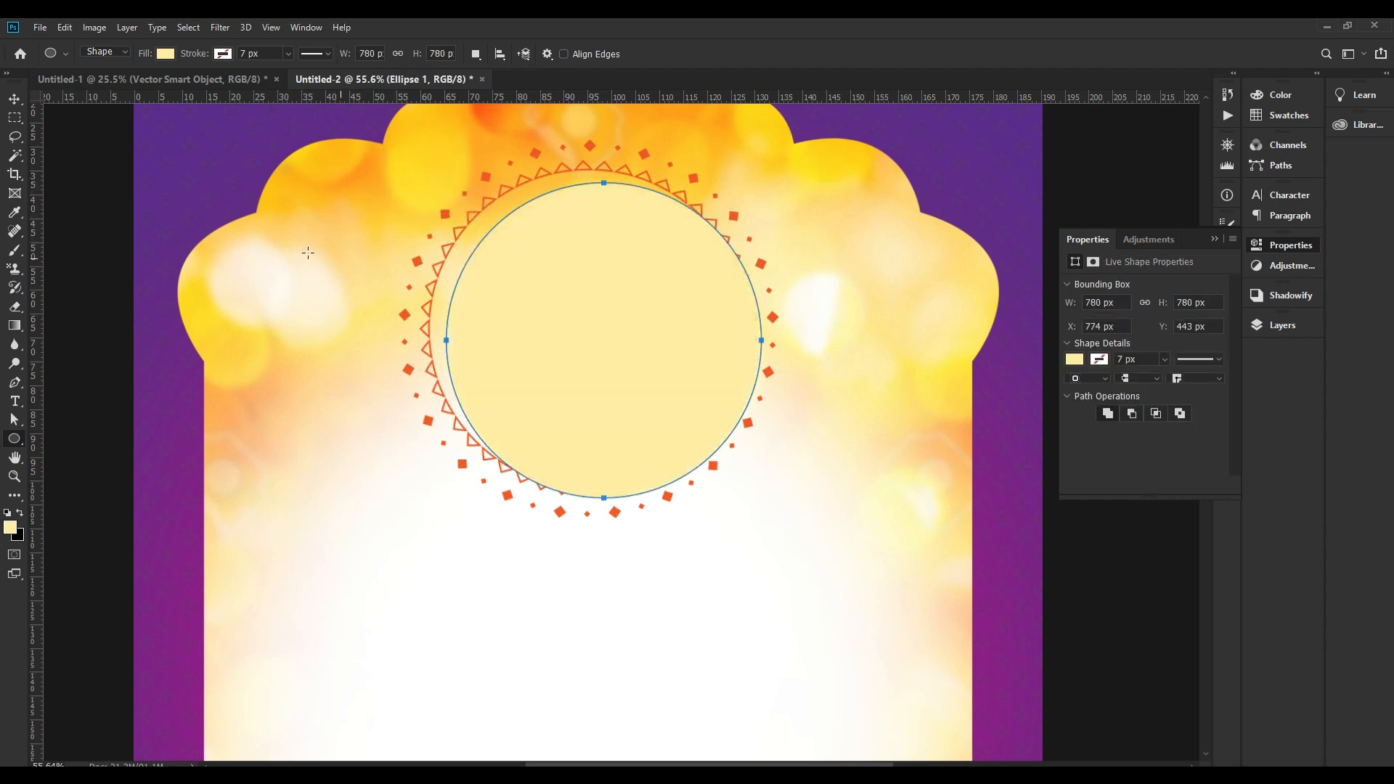
Align the pale yellow circle to the horizontal and vertical centre of the canvas
{"action": "left_click", "coordinate": [23, 98]}
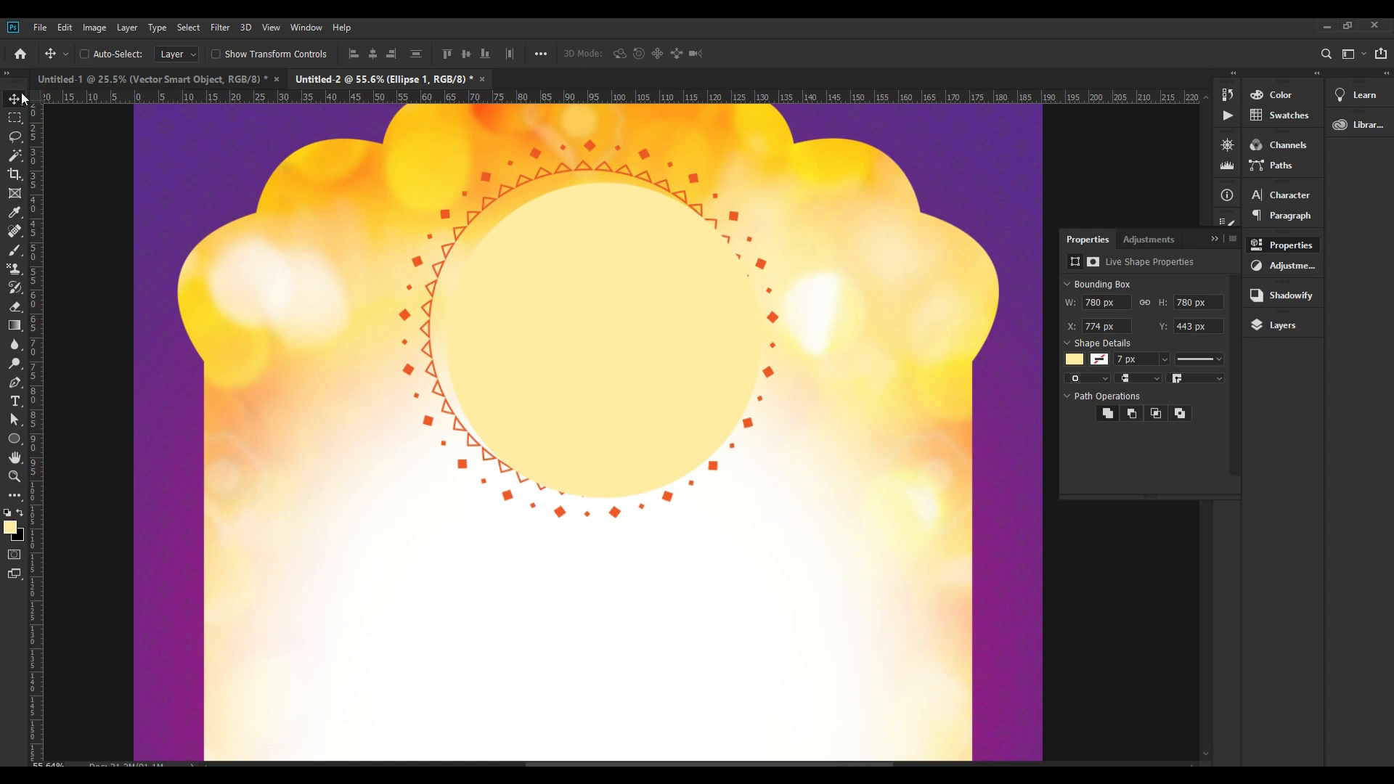
{"action": "left_click_drag", "start_coordinate": [547, 311], "coordinate": [624, 309]}
{"action": "key", "text": "ctrl+a"}
{"action": "left_click", "coordinate": [373, 54]}
{"action": "left_click", "coordinate": [466, 53]}
{"action": "key", "text": "ctrl+d"}
Centre the circular ornament on the canvas both ways so its ring surrounds the pale yellow circle
{"action": "left_click_drag", "start_coordinate": [691, 175], "coordinate": [701, 215]}
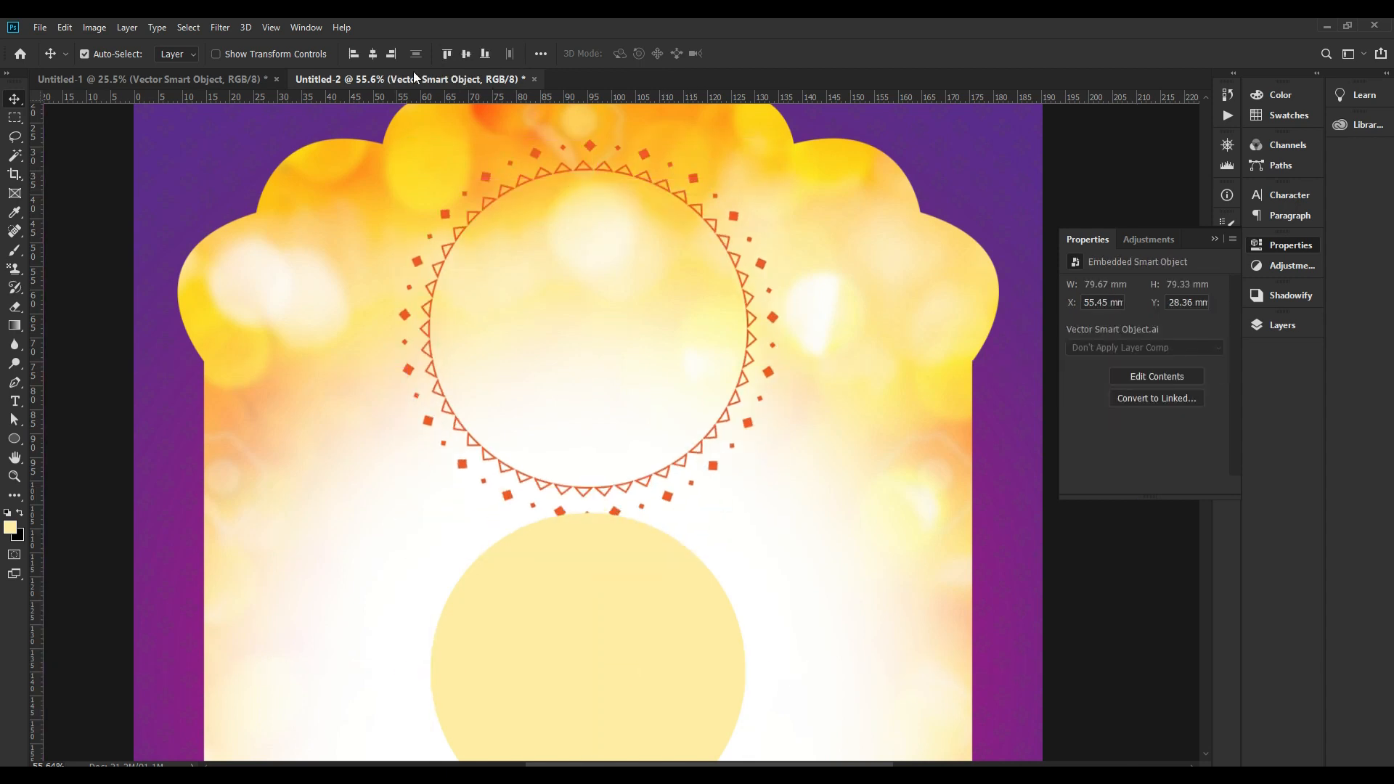
{"action": "left_click", "coordinate": [372, 54]}
{"action": "left_click", "coordinate": [469, 54]}
{"action": "key", "text": "ctrl+0"}
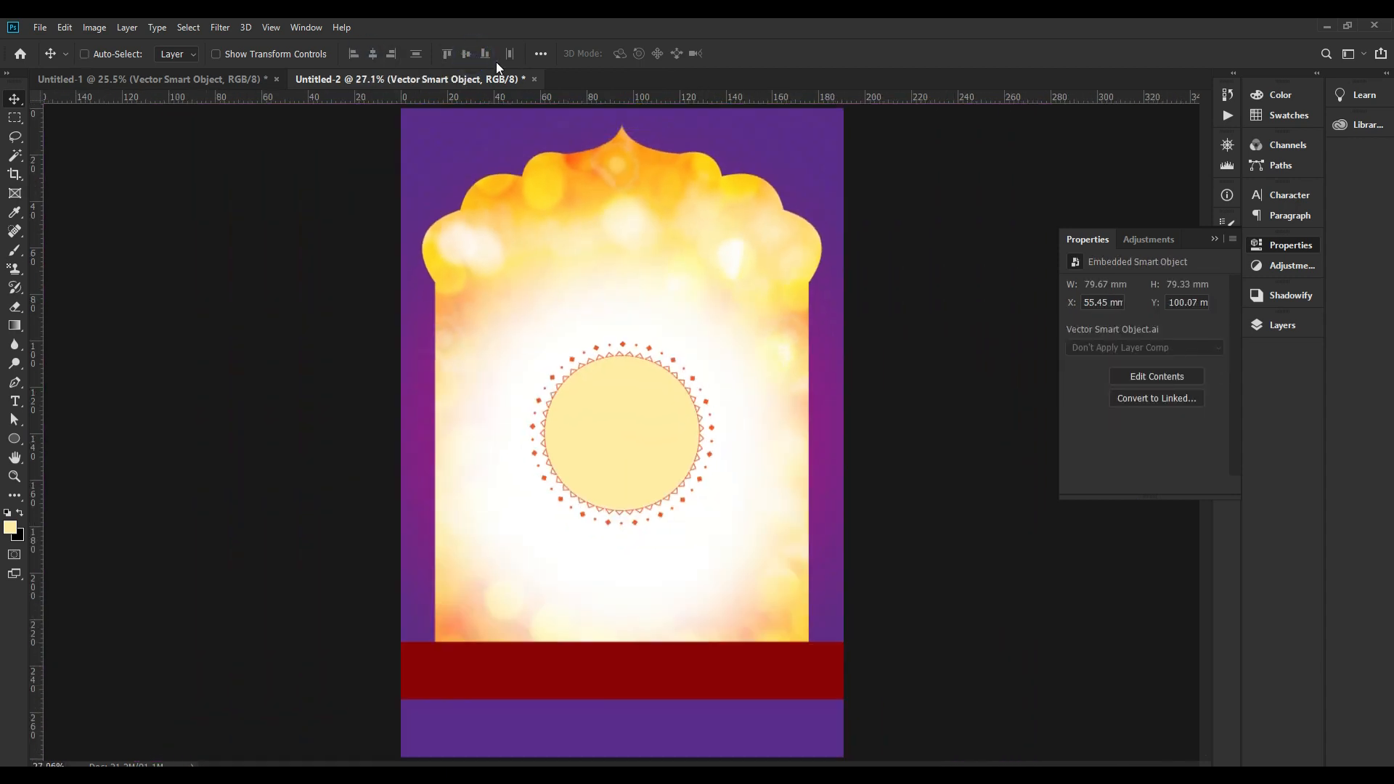
Try to shrink the pale yellow circle to 756 by 756 px inside the ornament's ring
{"action": "left_click_drag", "start_coordinate": [714, 482], "coordinate": [788, 482]}
{"action": "mouse_move", "coordinate": [622, 423]}
{"action": "left_mouse_down"}
{"action": "mouse_move", "coordinate": [627, 394]}
{"action": "mouse_move", "coordinate": [629, 413]}
{"action": "left_mouse_up"}
{"action": "key", "text": "ctrl+t"}
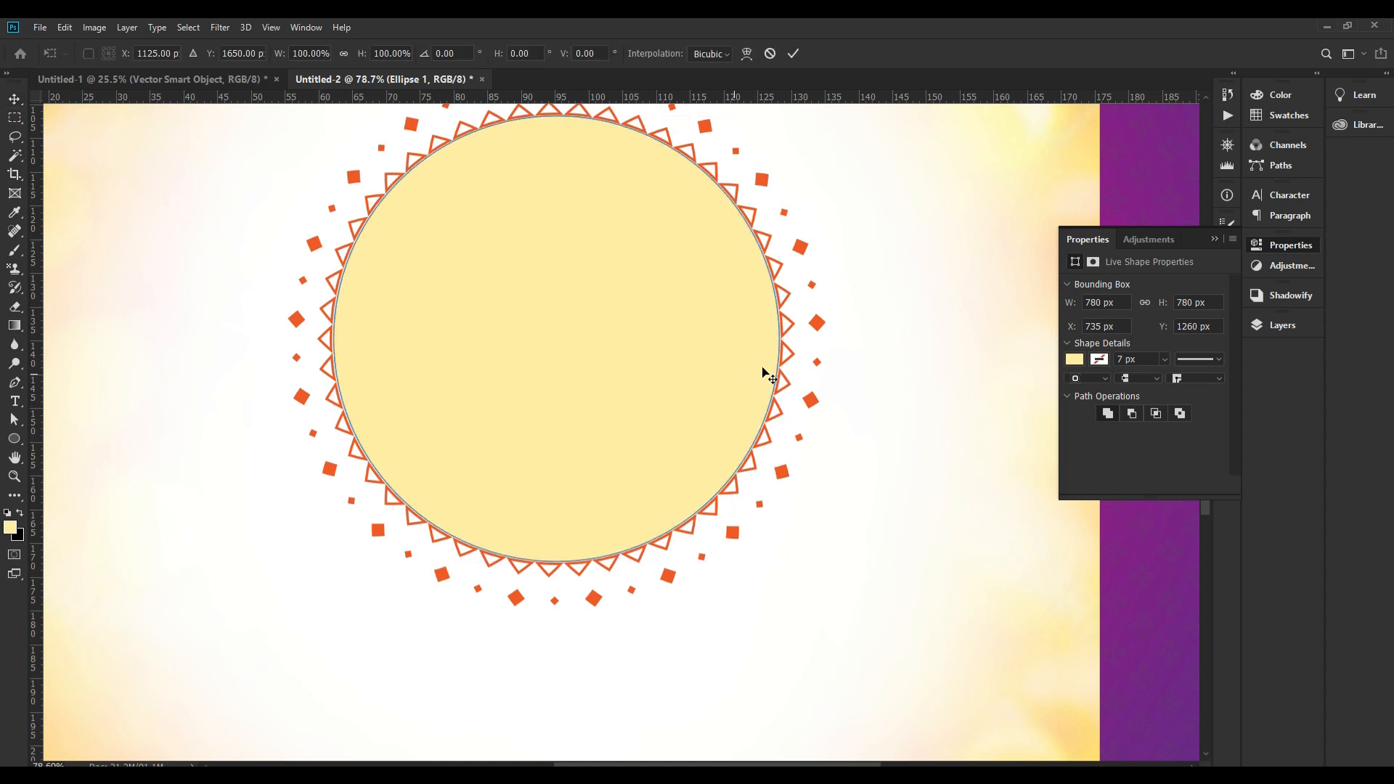
{"action": "left_click_drag", "start_coordinate": [783, 341], "coordinate": [768, 341]}
{"action": "key", "text": "Return"}
{"action": "key", "text": "ctrl+a"}
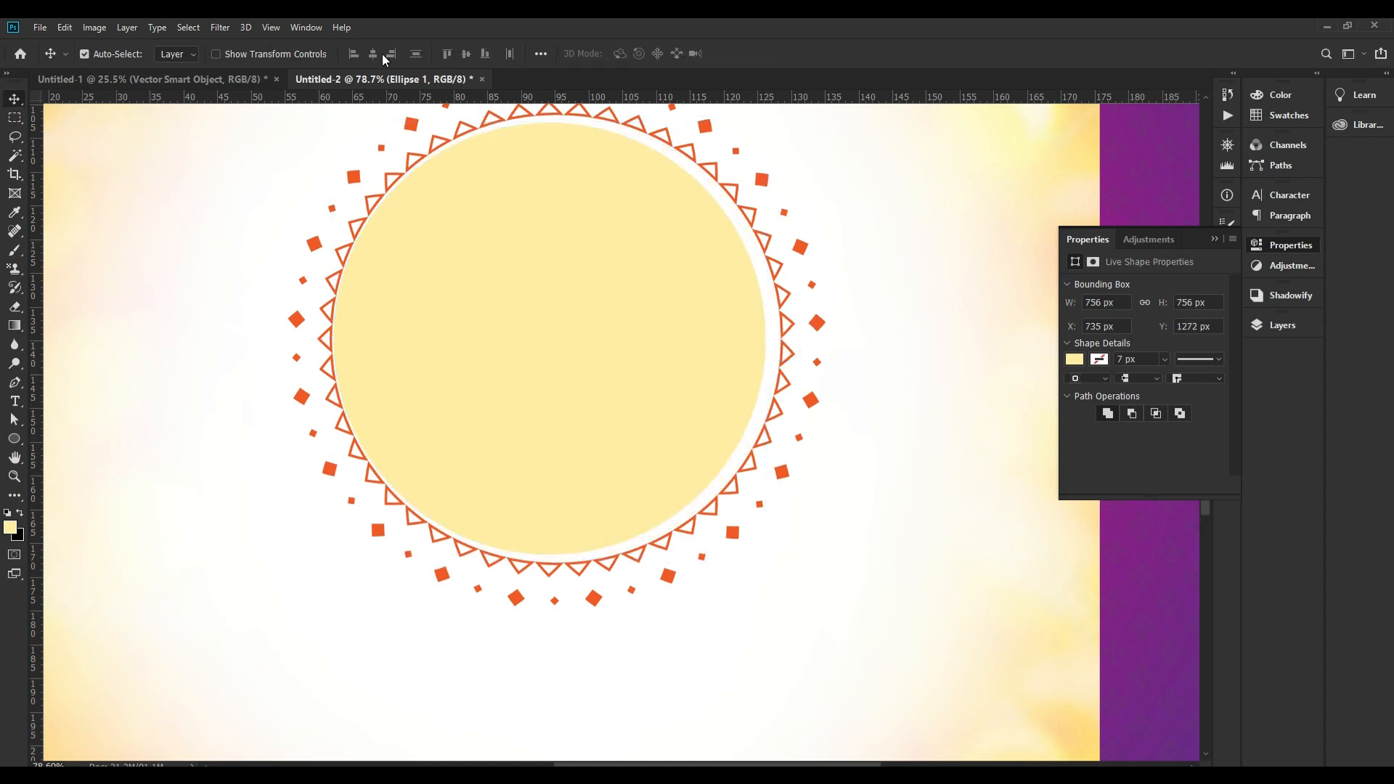
{"action": "key", "text": "ctrl+z"}
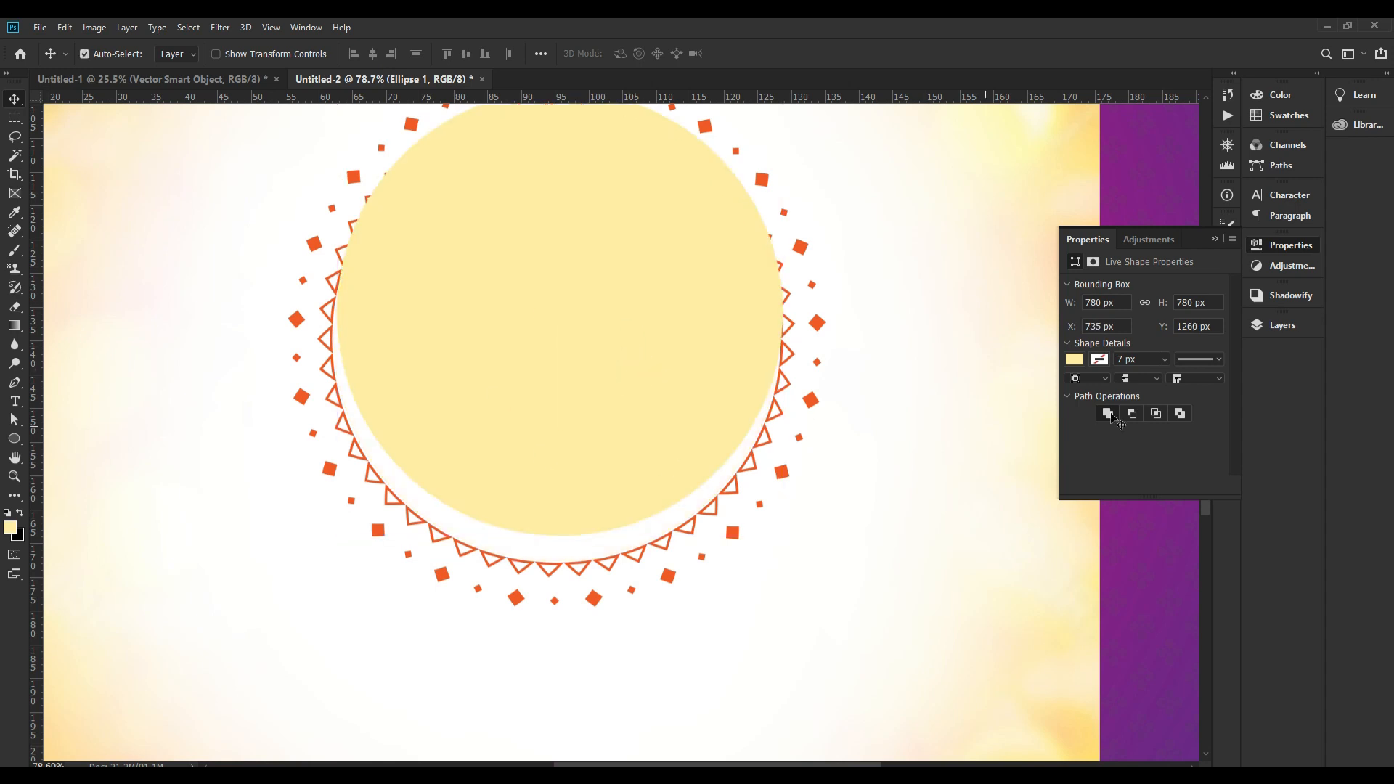
Give the circle a linear gradient fill from the light-yellow-to-orange preset, keeping only the two end colour stops
{"action": "left_click", "coordinate": [1075, 360]}
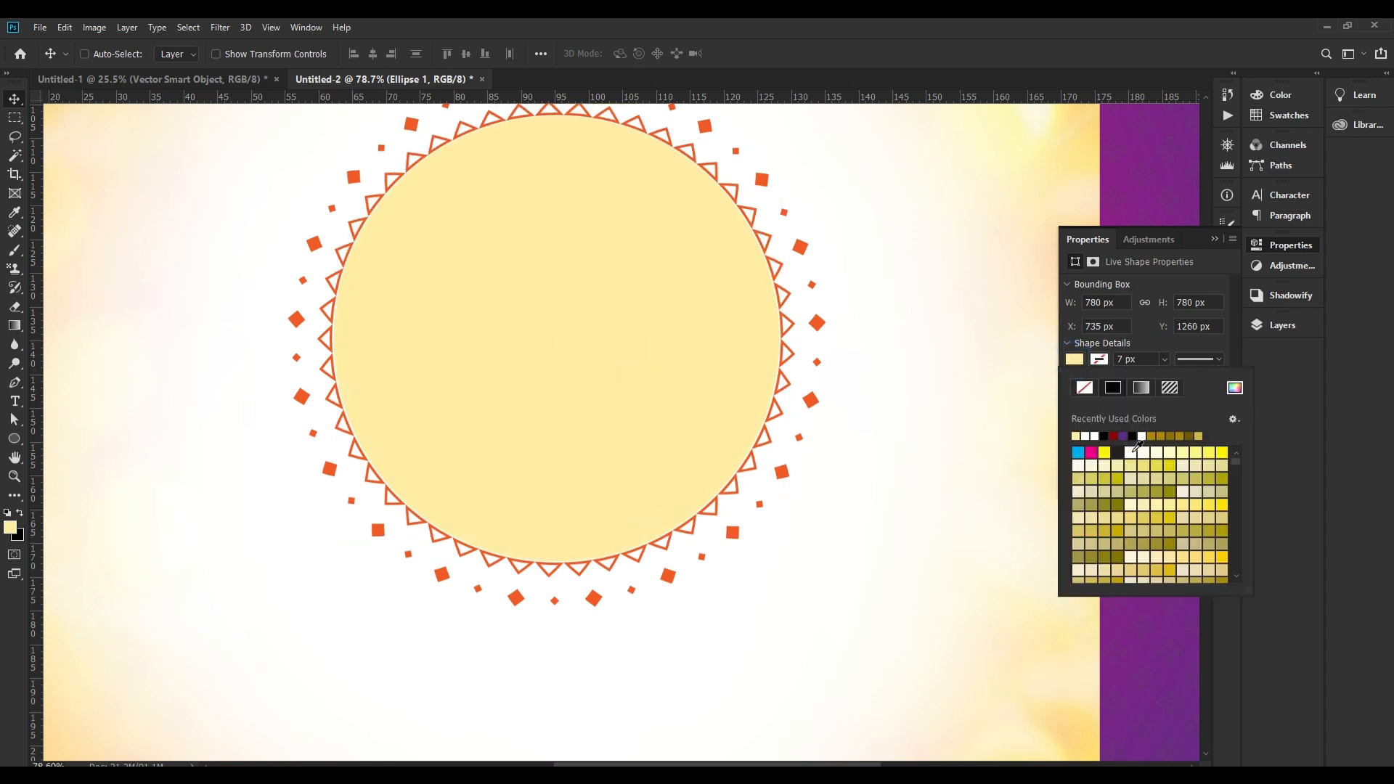
{"action": "left_click", "coordinate": [1142, 389]}
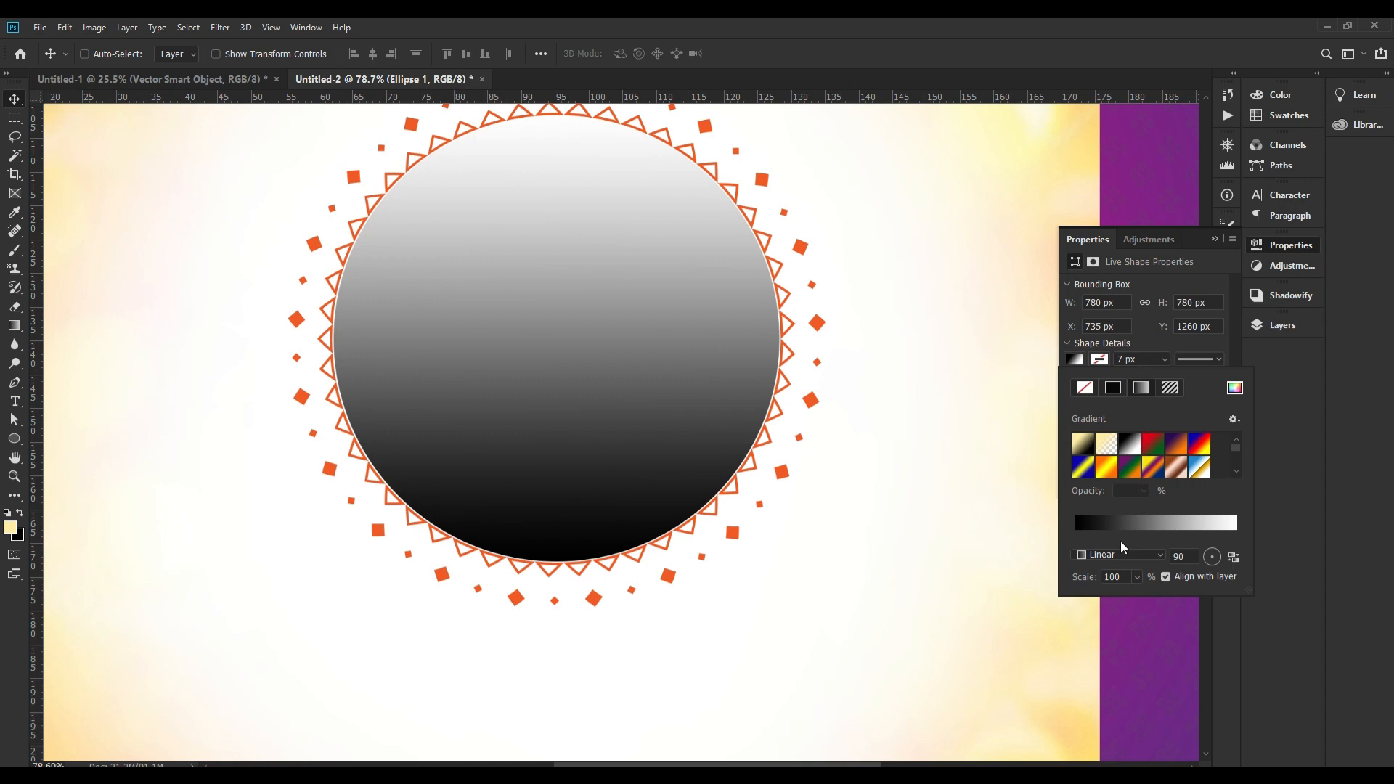
{"action": "left_click", "coordinate": [1127, 473]}
{"action": "scroll", "coordinate": [1152, 465], "scroll_direction": "down", "scroll_amount": 2}
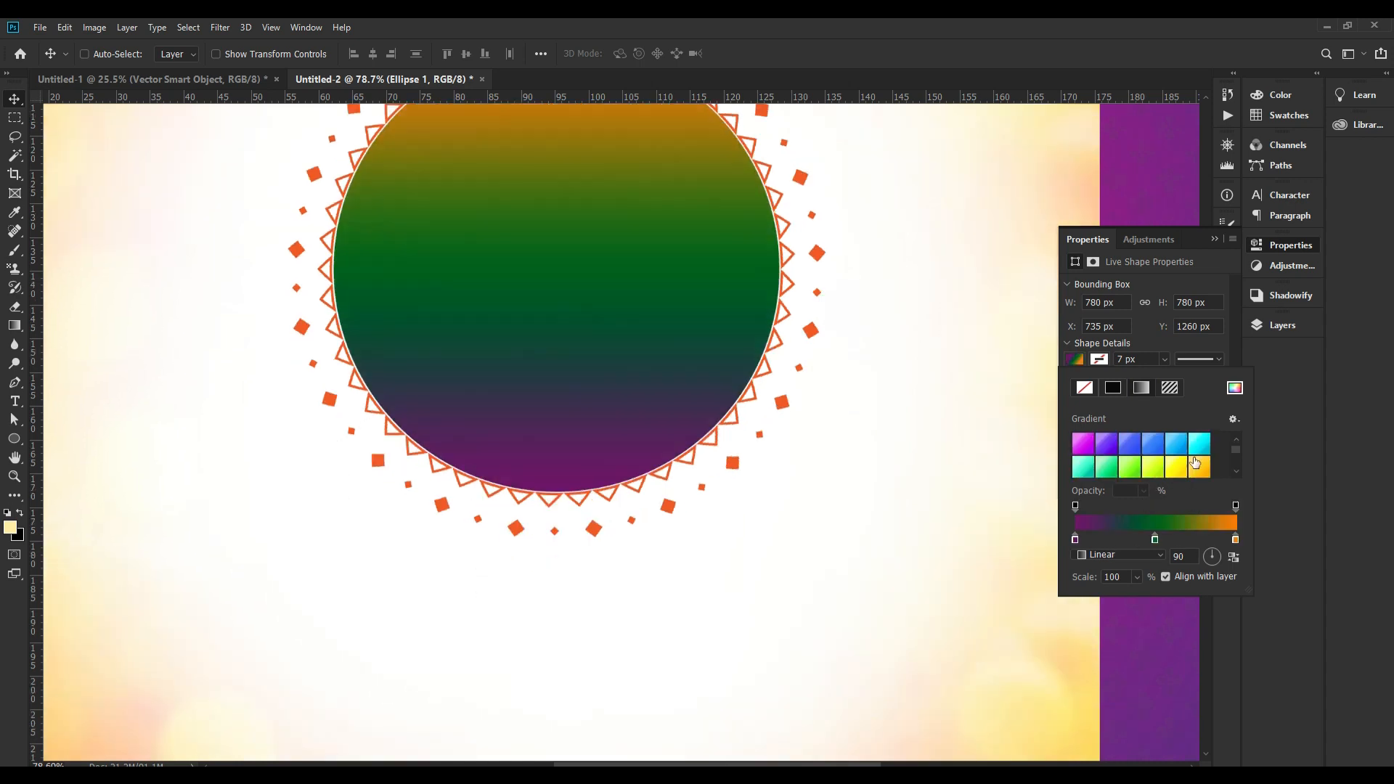
{"action": "left_click", "coordinate": [1187, 468]}
{"action": "left_click_drag", "start_coordinate": [1115, 539], "coordinate": [1125, 581]}
{"action": "left_click_drag", "start_coordinate": [1195, 539], "coordinate": [1168, 580]}
Set the first colour stop of the circle's gradient to red with magenta 100% and yellow 100%
{"action": "double_click", "coordinate": [1075, 538]}
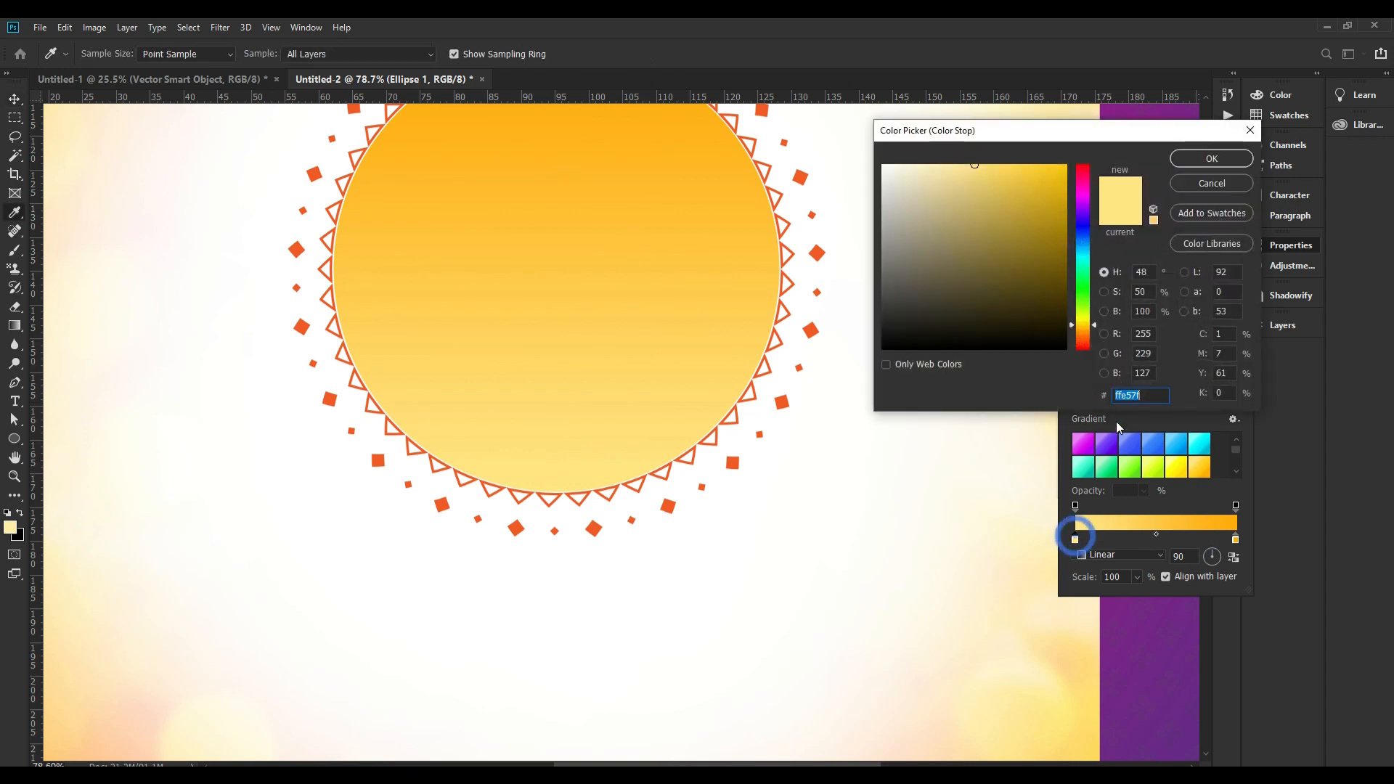
{"action": "key", "text": "Tab"}
{"action": "key", "text": "Tab"}
{"action": "type", "text": "100"}
{"action": "key", "text": "Tab"}
{"action": "type", "text": "100"}
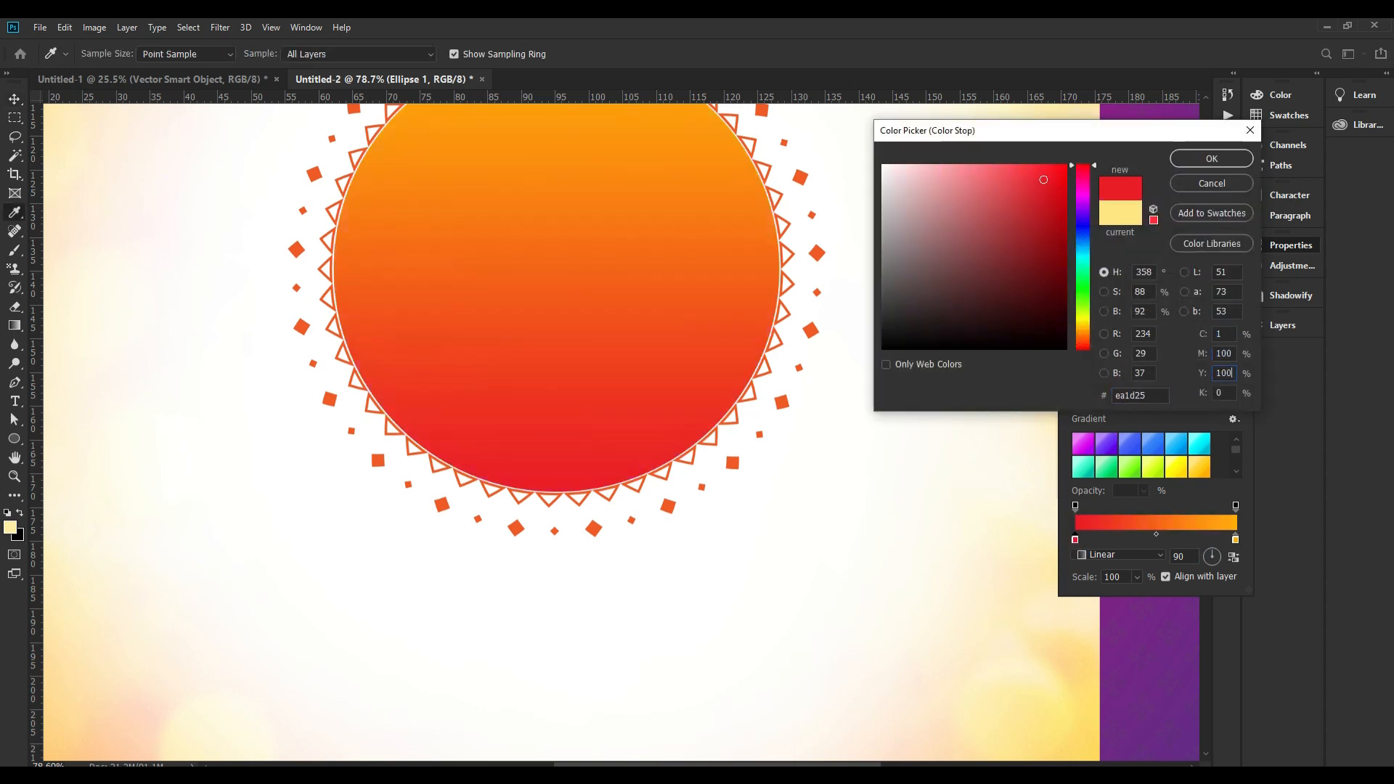
{"action": "key", "text": "Tab"}
{"action": "key", "text": "Return"}
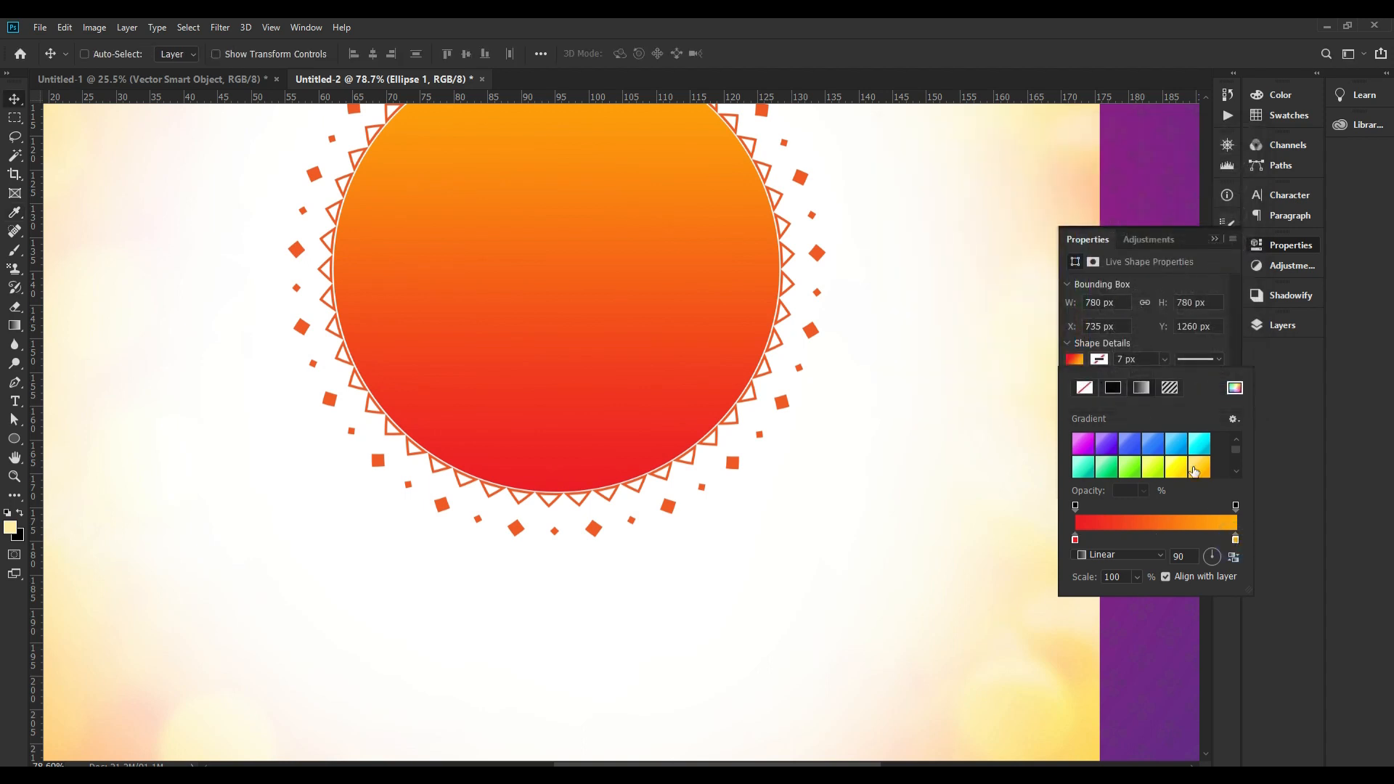
Set the last colour stop of the circle's gradient to dark red with cyan 50%, magenta 100% and yellow 100%
{"action": "double_click", "coordinate": [1235, 541]}
{"action": "key", "text": "Return"}
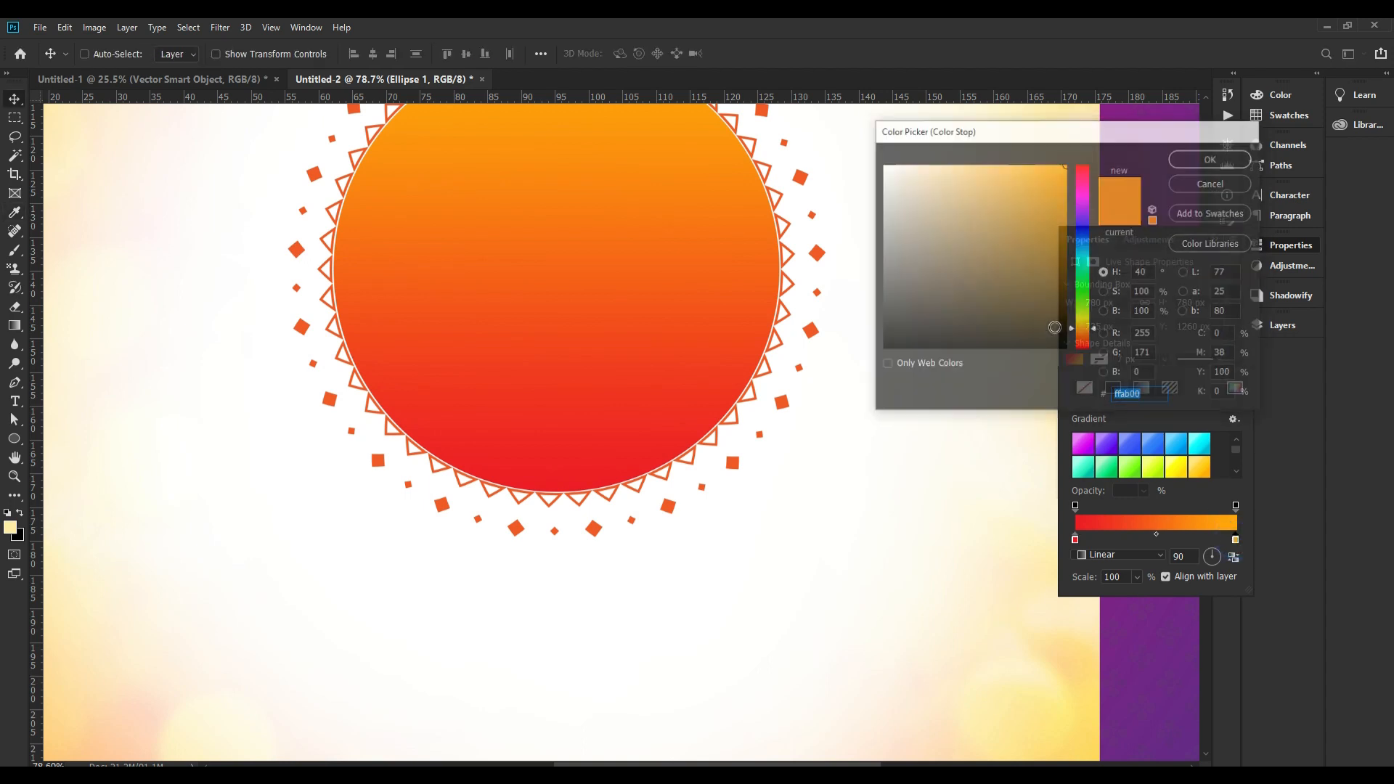
{"action": "left_click", "coordinate": [1234, 539]}
{"action": "left_click", "coordinate": [1235, 539]}
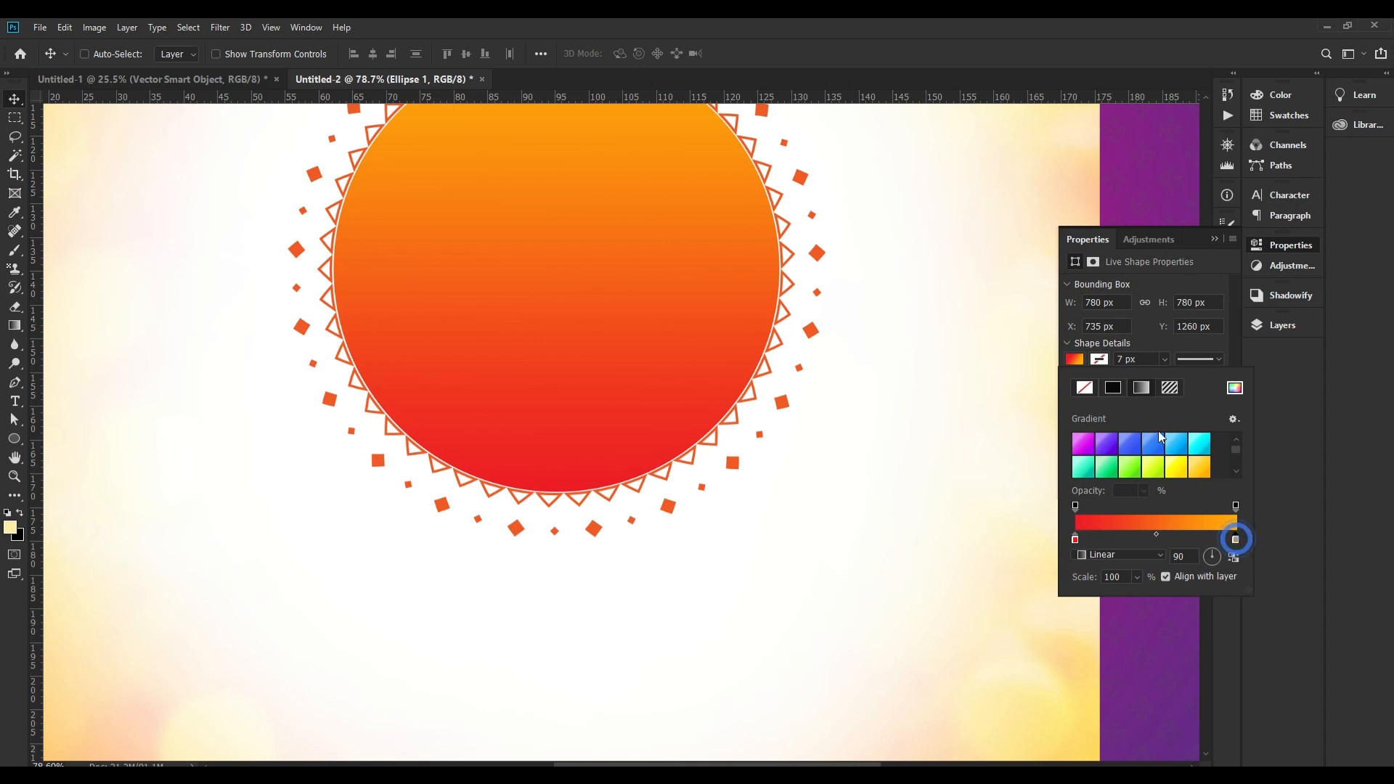
{"action": "double_click", "coordinate": [1235, 540]}
{"action": "key", "text": "Tab"}
{"action": "key", "text": "Tab"}
{"action": "key", "text": "Tab"}
{"action": "key", "text": "Tab"}
{"action": "key", "text": "Tab"}
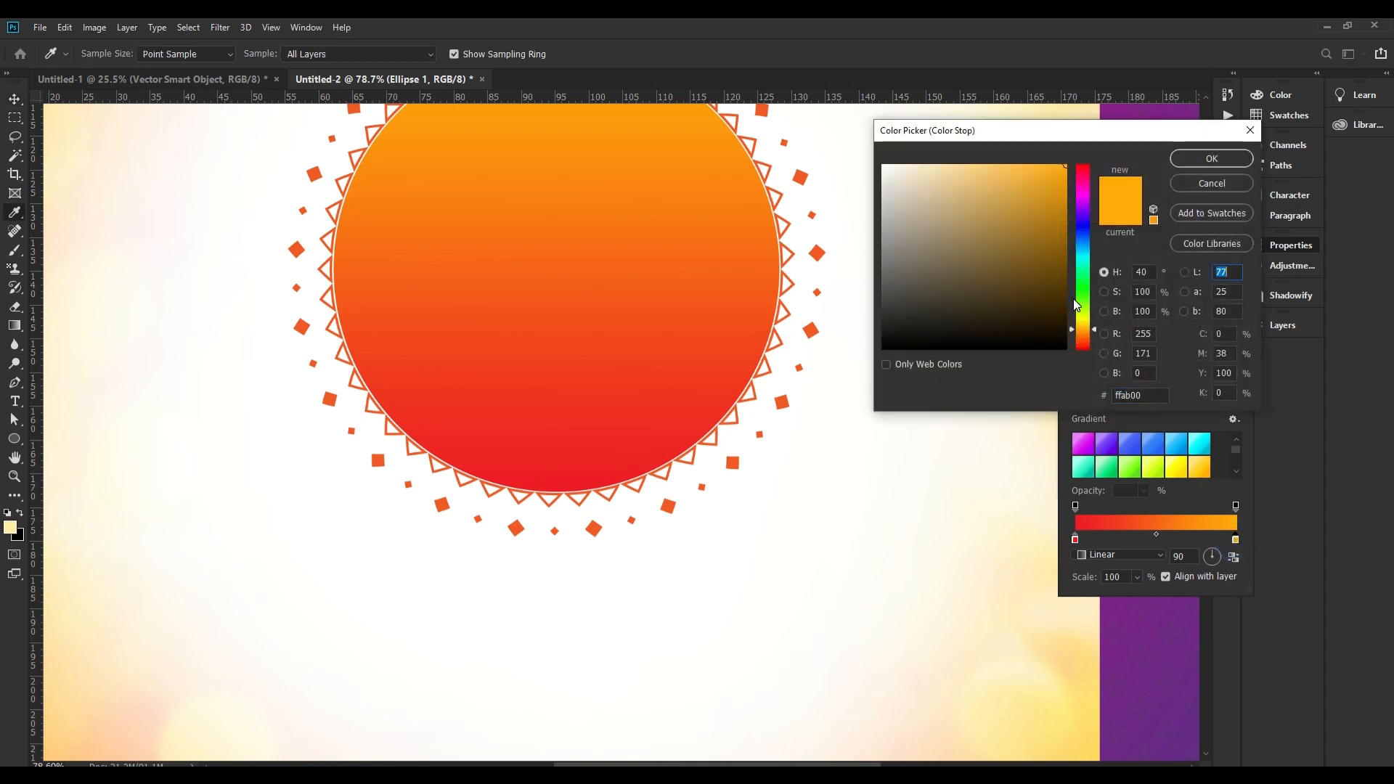
{"action": "type", "text": "100"}
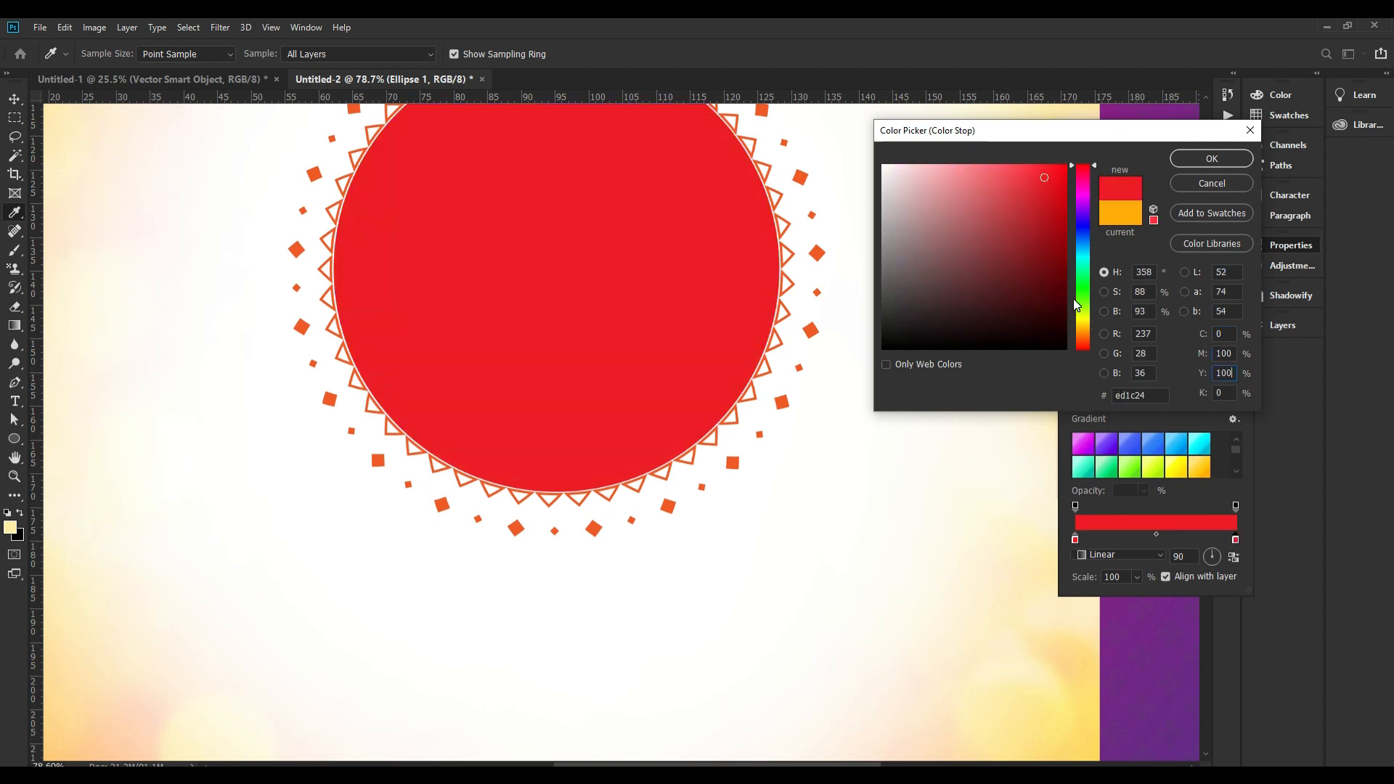
{"action": "key", "text": "shift+Tab"}
{"action": "type", "text": "50"}
{"action": "key", "text": "Tab"}
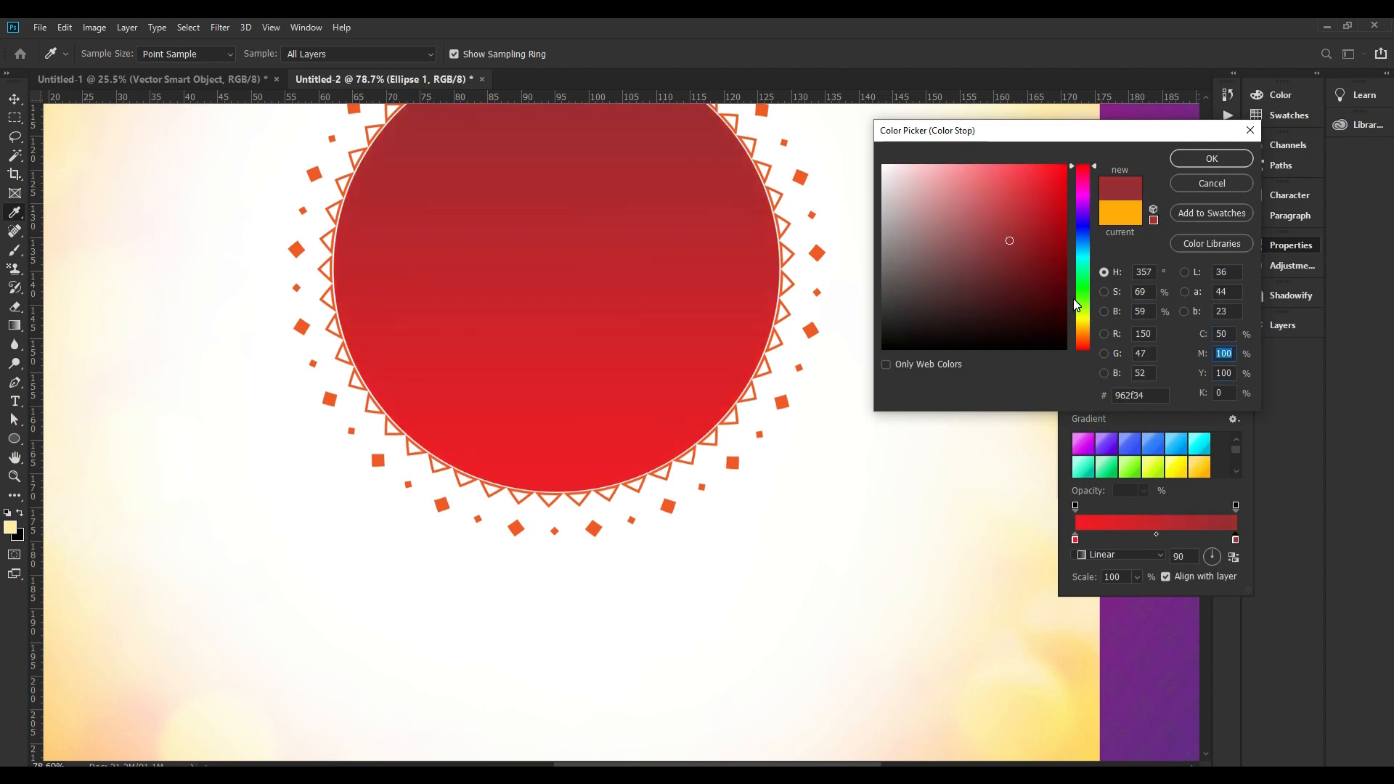
{"action": "key", "text": "Return"}
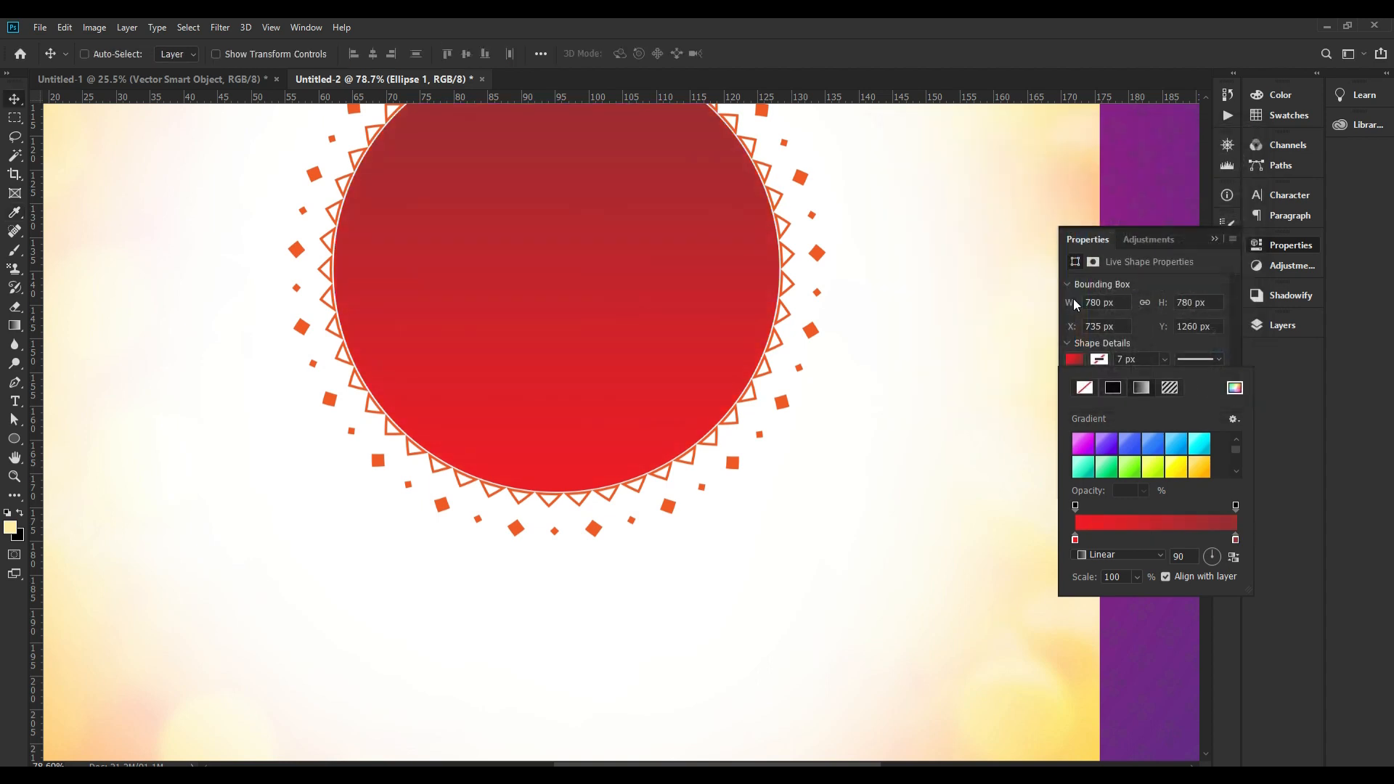
Change the circle's gradient style to Radial, keep the circle in its centred position and close its shape properties
{"action": "left_click", "coordinate": [1088, 365]}
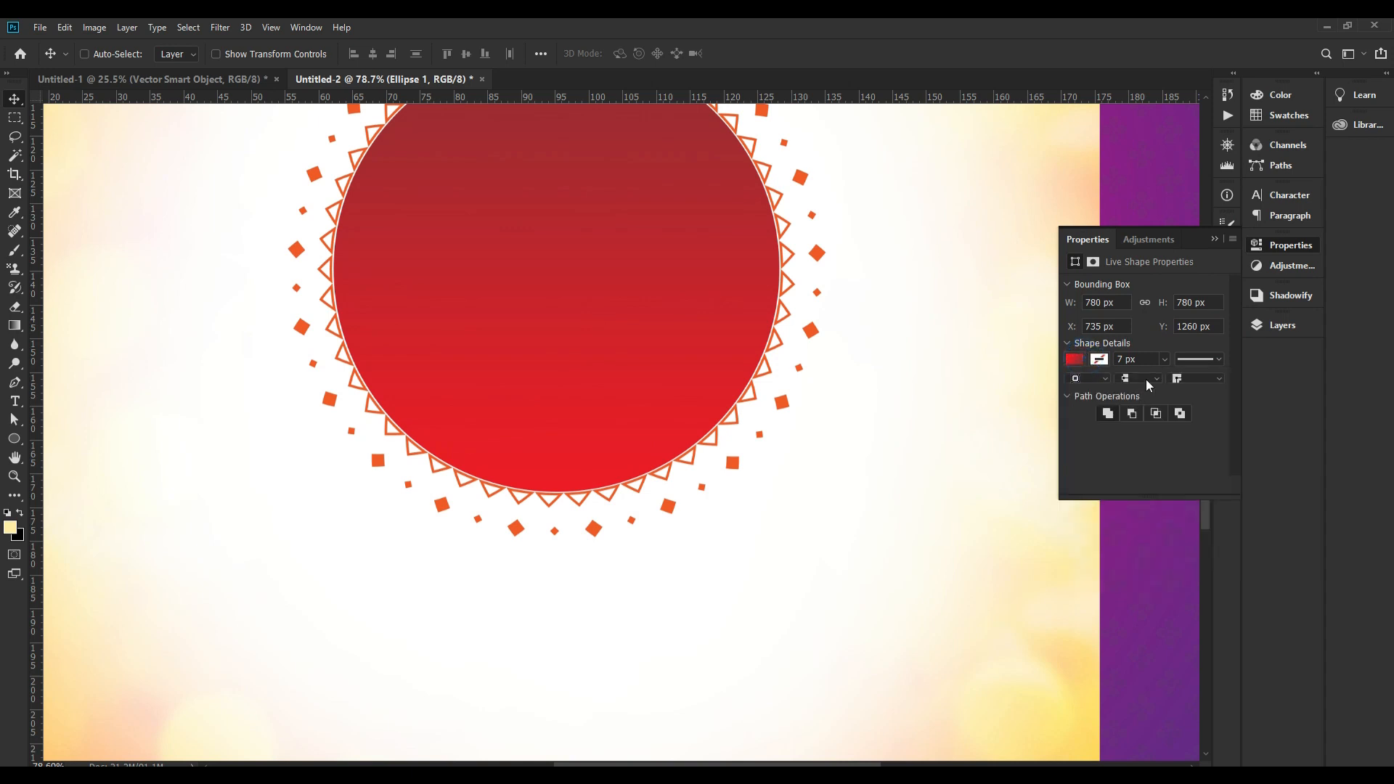
{"action": "left_click", "coordinate": [1080, 359]}
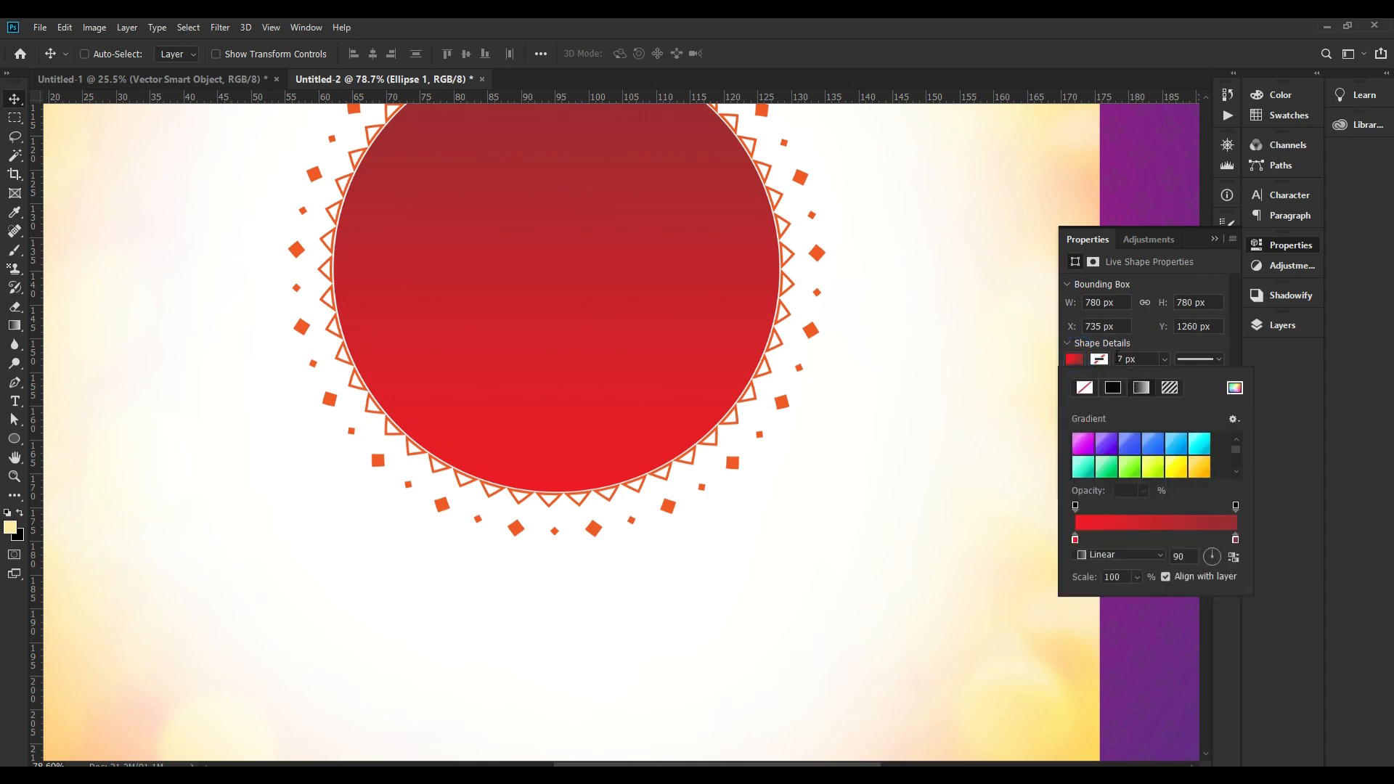
{"action": "left_click", "coordinate": [1124, 556]}
{"action": "left_click", "coordinate": [1121, 574]}
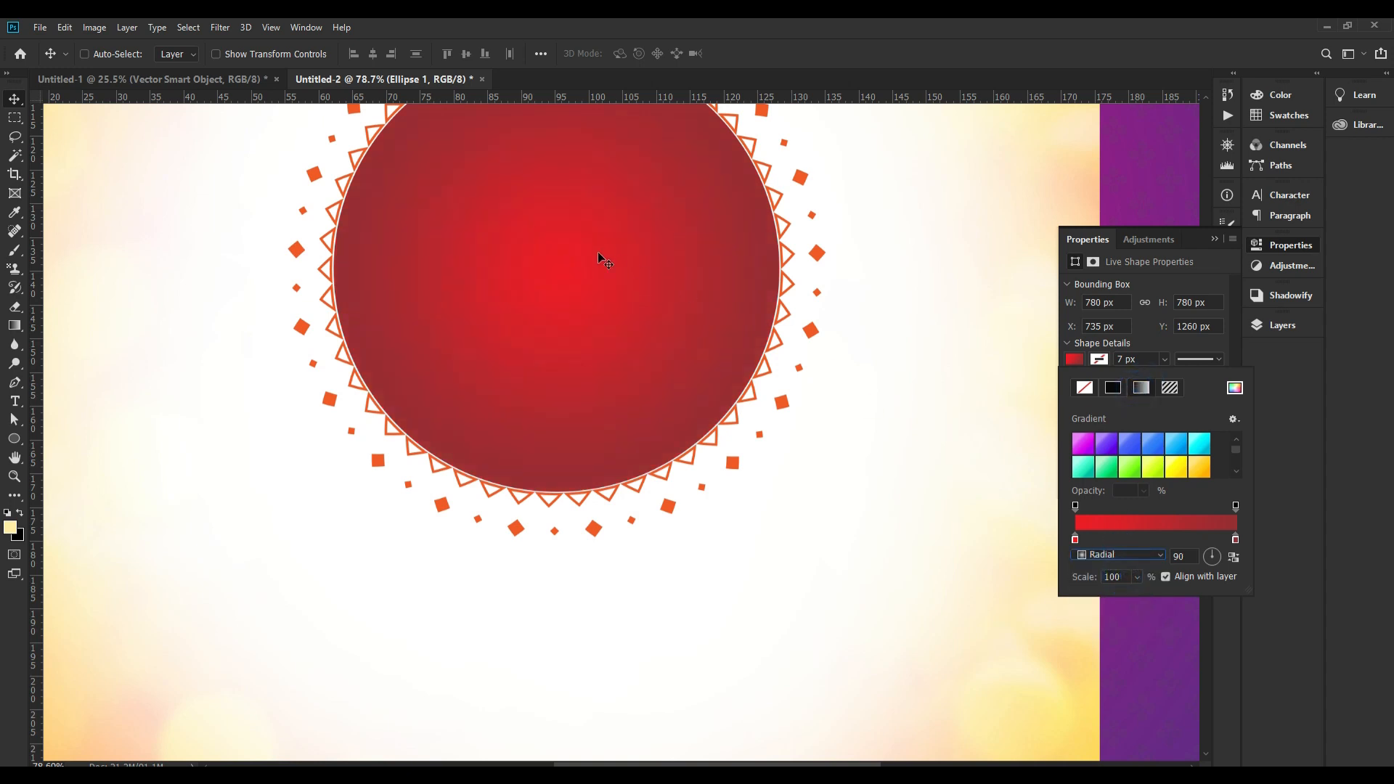
{"action": "left_click_drag", "start_coordinate": [576, 260], "coordinate": [582, 263]}
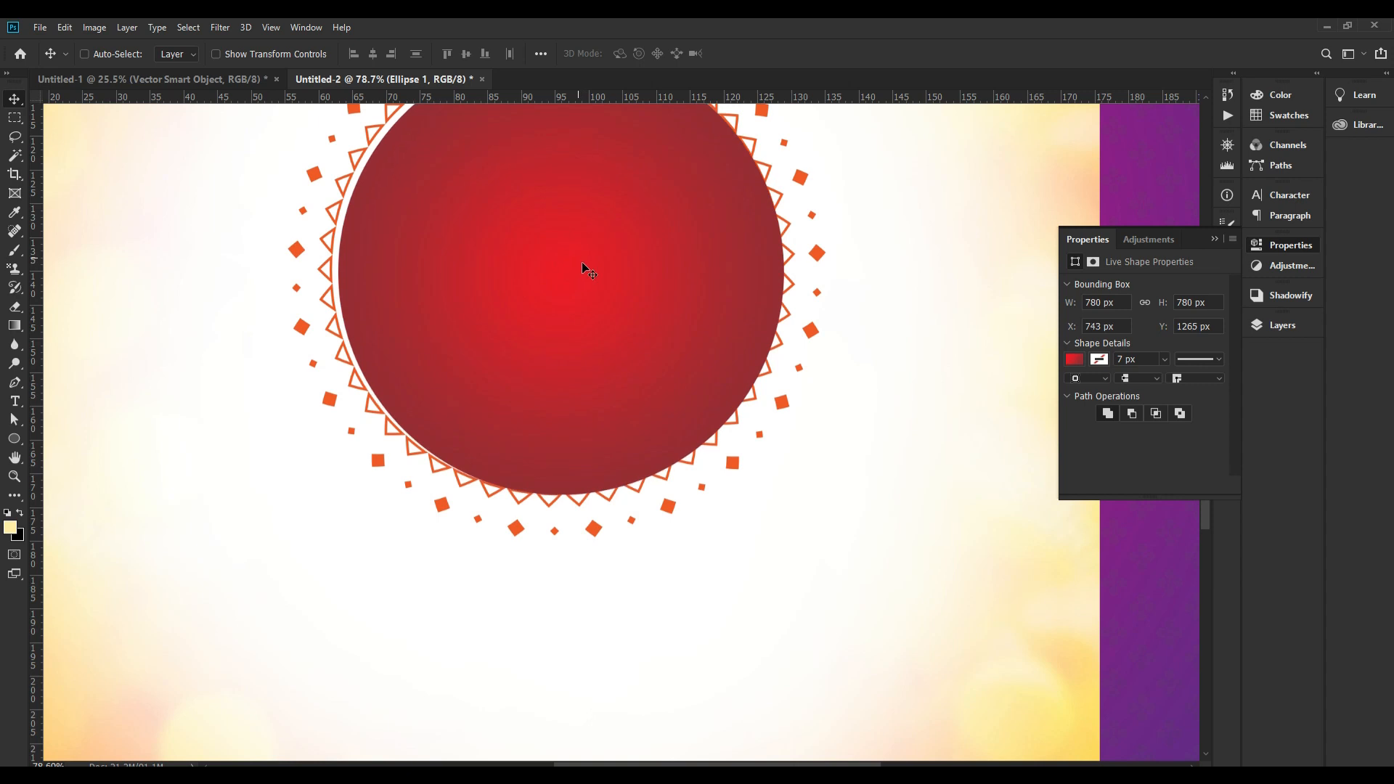
{"action": "key", "text": "ctrl+z"}
{"action": "key", "text": "ctrl+minus"}
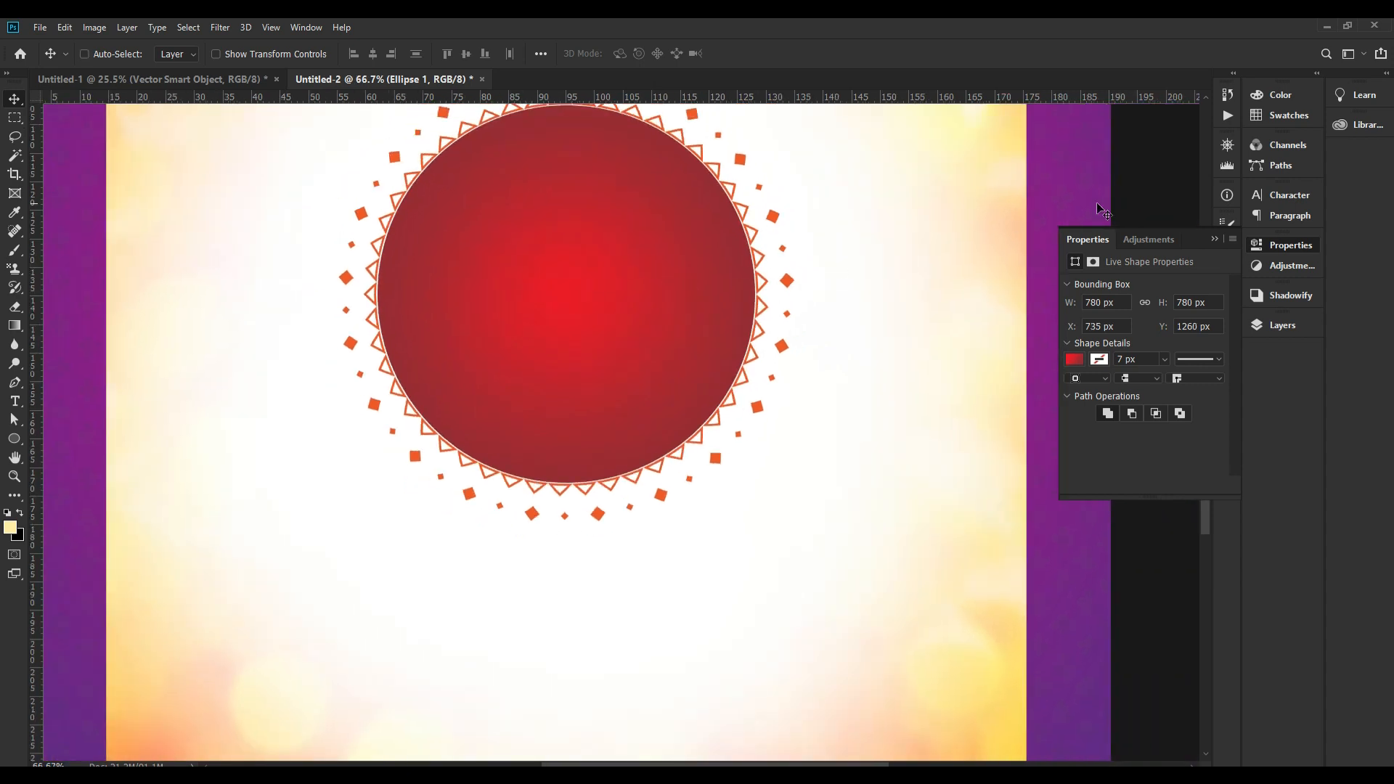
{"action": "left_click", "coordinate": [1298, 244]}
Try to place text directly inside the red circle
{"action": "key", "text": "ctrl+0"}
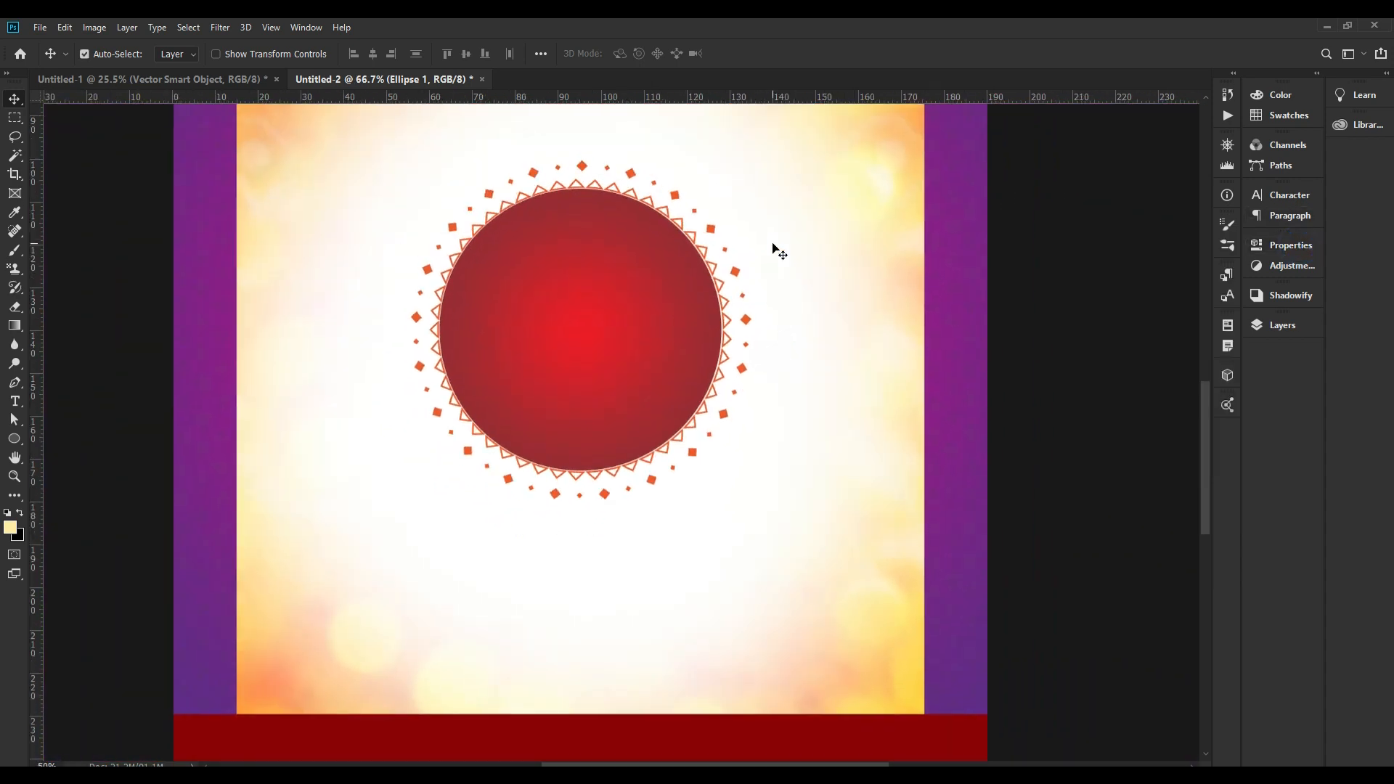
{"action": "left_click_drag", "start_coordinate": [678, 393], "coordinate": [761, 370]}
{"action": "key", "text": "ctrl+minus"}
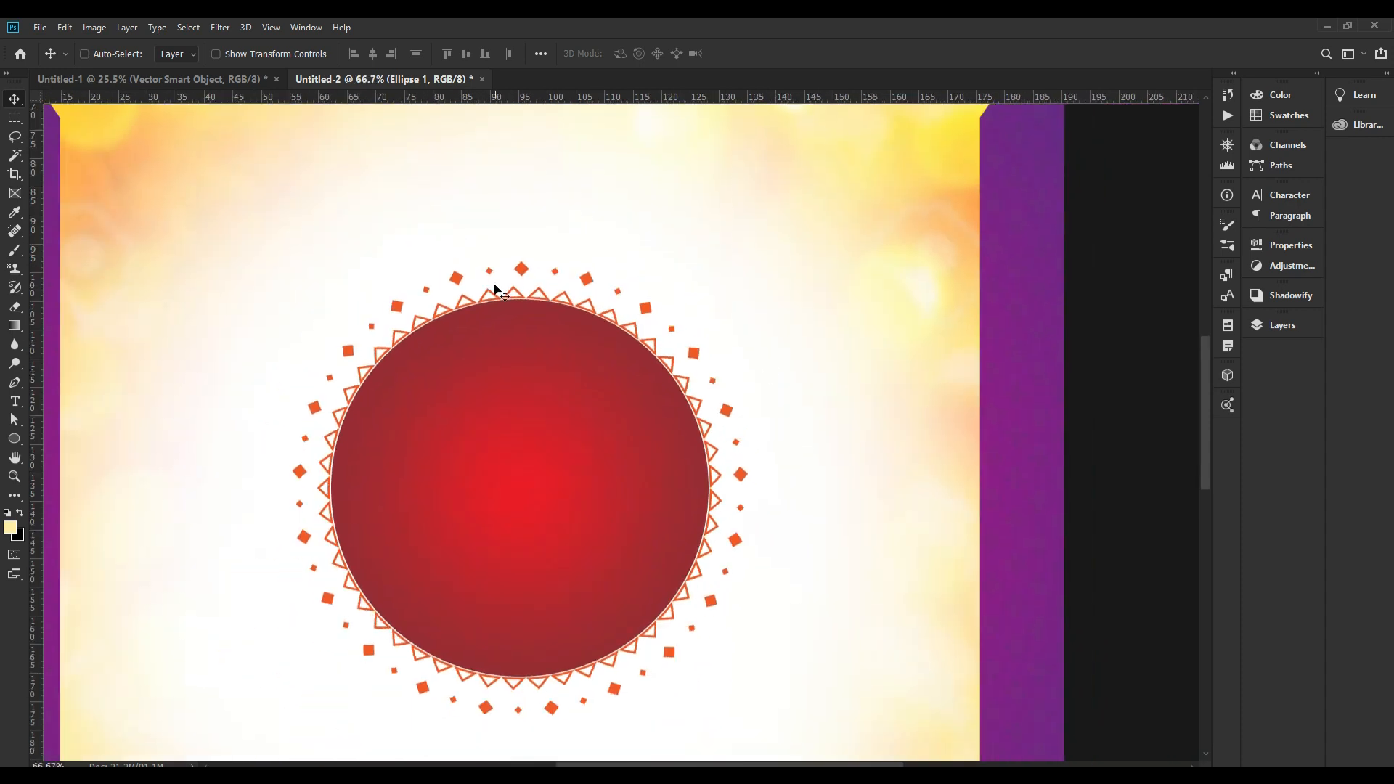
{"action": "scroll", "coordinate": [591, 398], "scroll_direction": "down", "scroll_amount": 3}
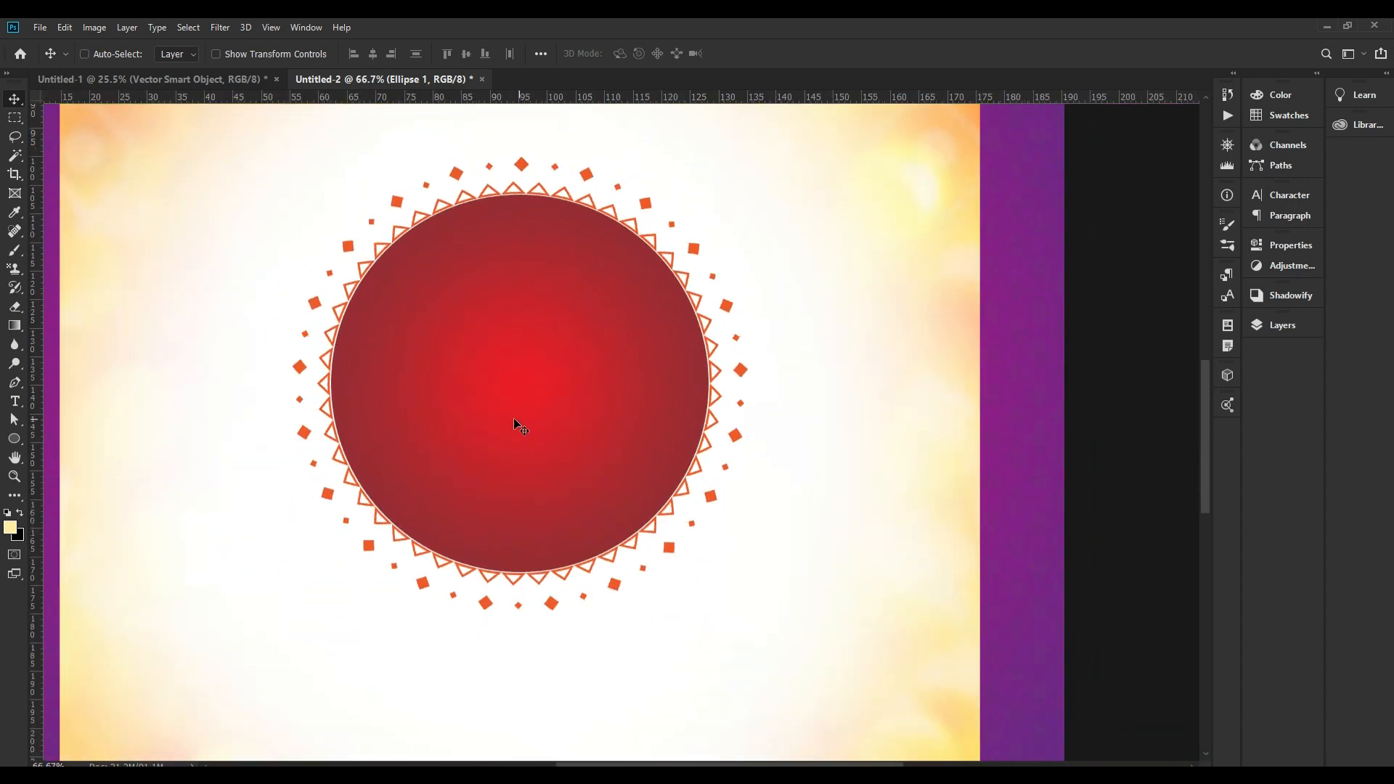
{"action": "left_click", "coordinate": [15, 403]}
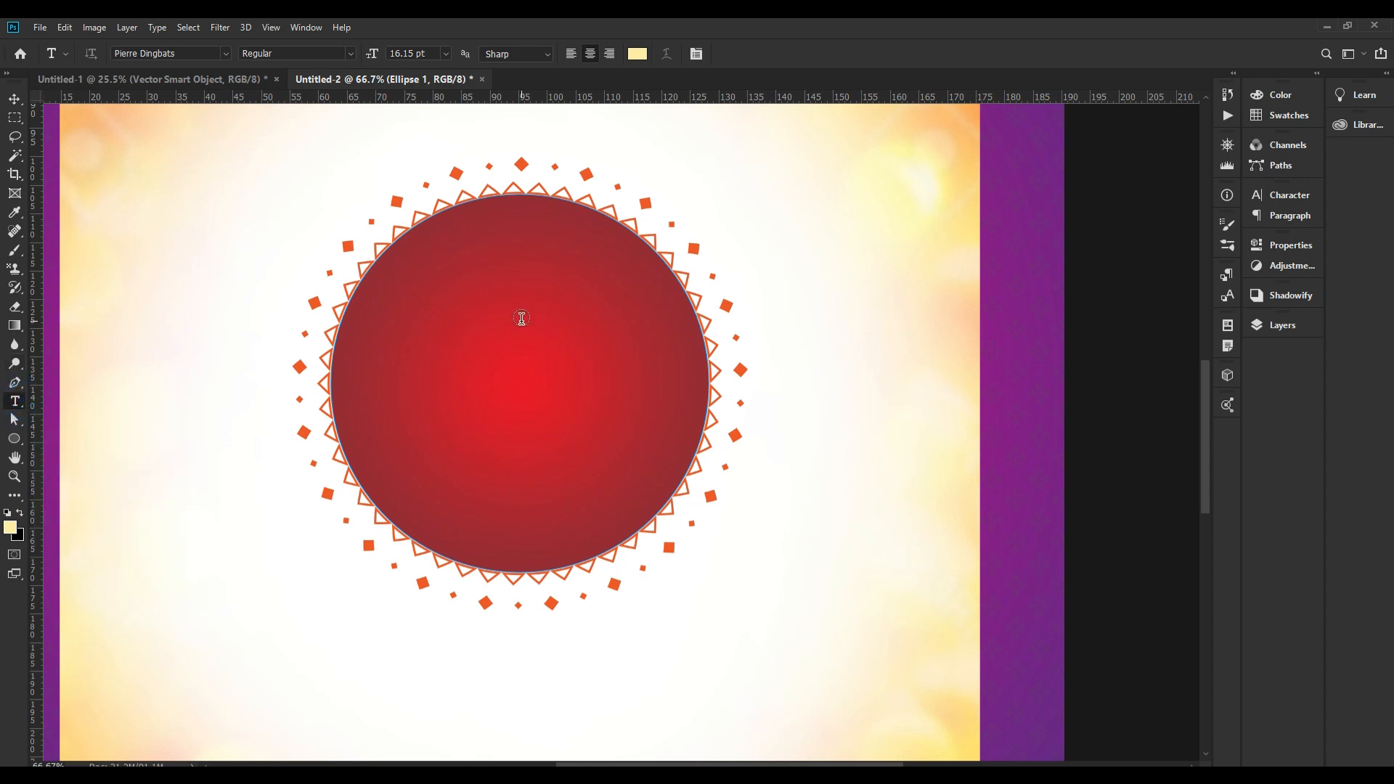
{"action": "left_click", "coordinate": [521, 318]}
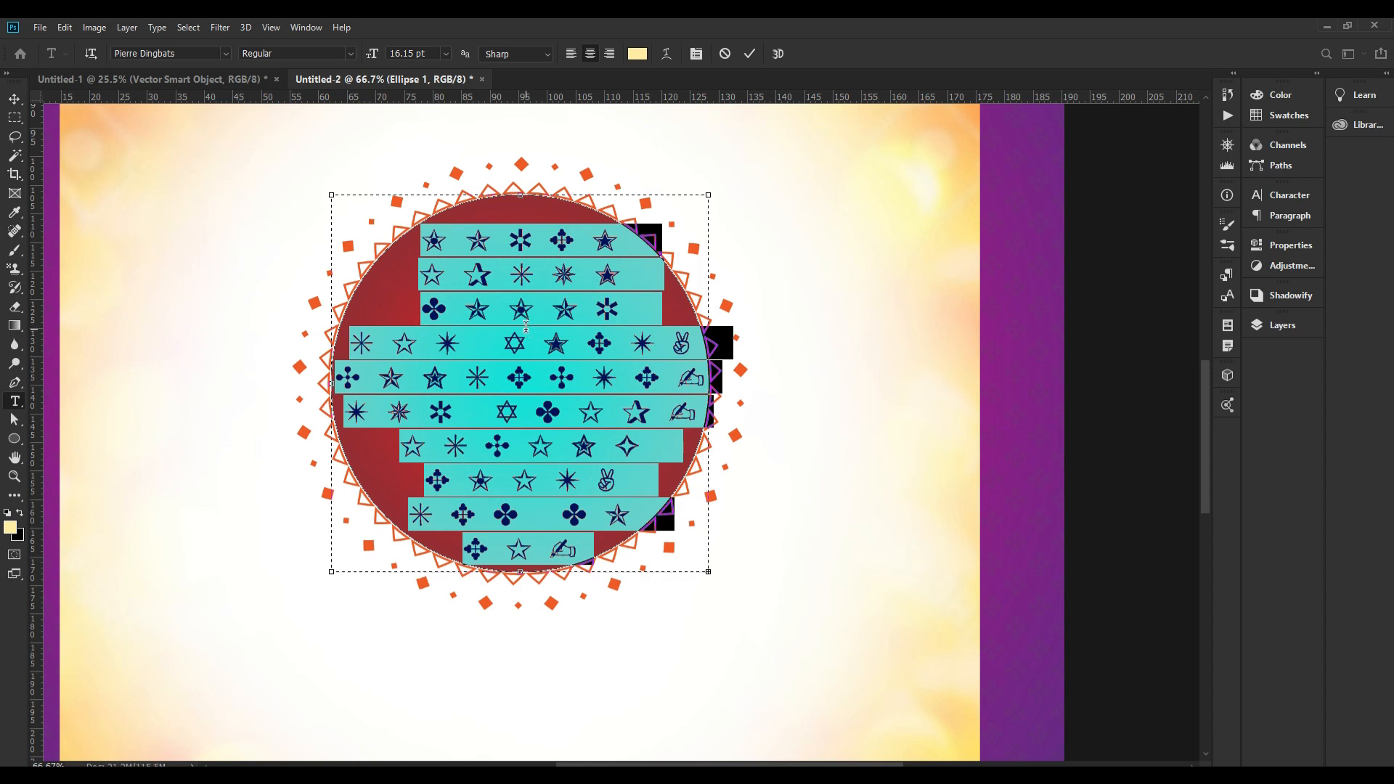
{"action": "key", "text": "ctrl+Return"}
{"action": "key", "text": "ctrl+z"}
Place a new line of point text on the white area below the ornament and set its font to Pacifico
{"action": "left_click", "coordinate": [732, 598]}
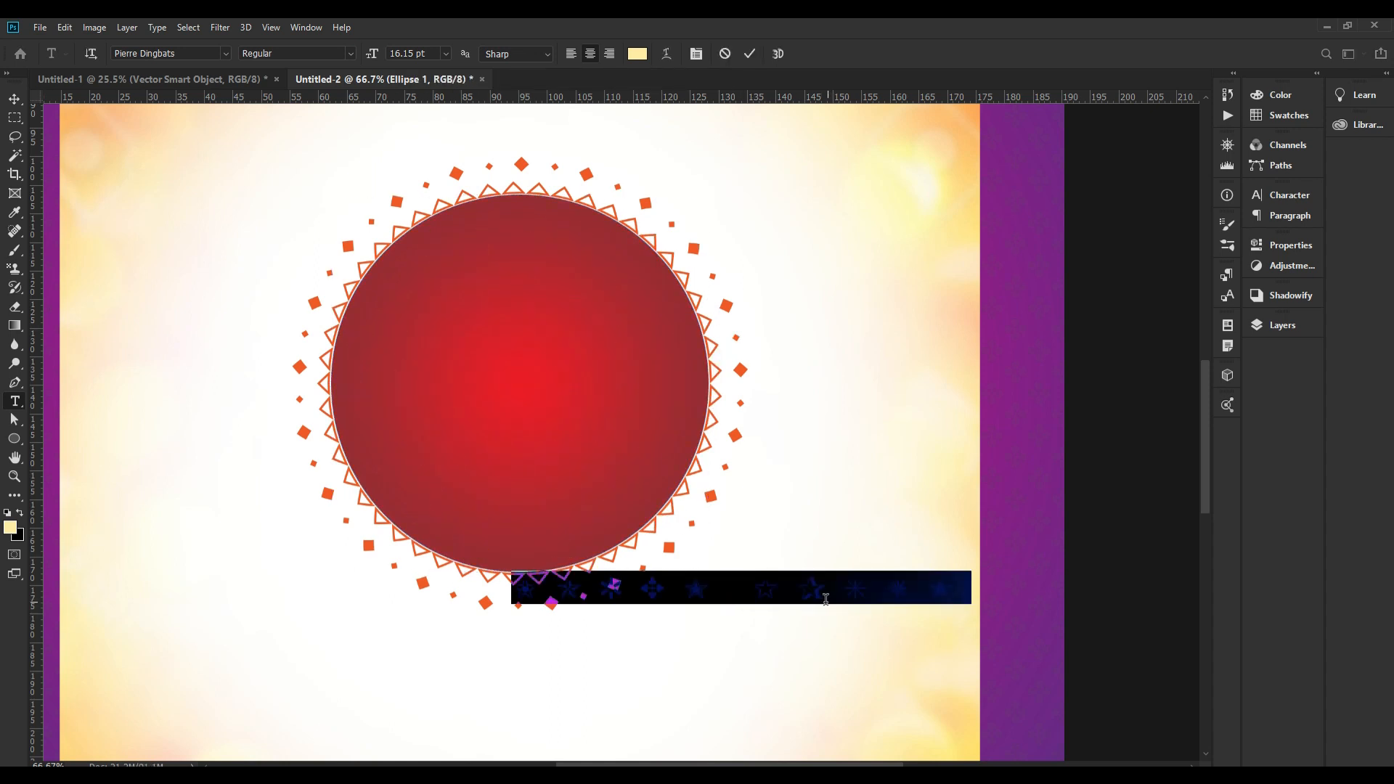
{"action": "left_click_drag", "start_coordinate": [817, 591], "coordinate": [667, 658]}
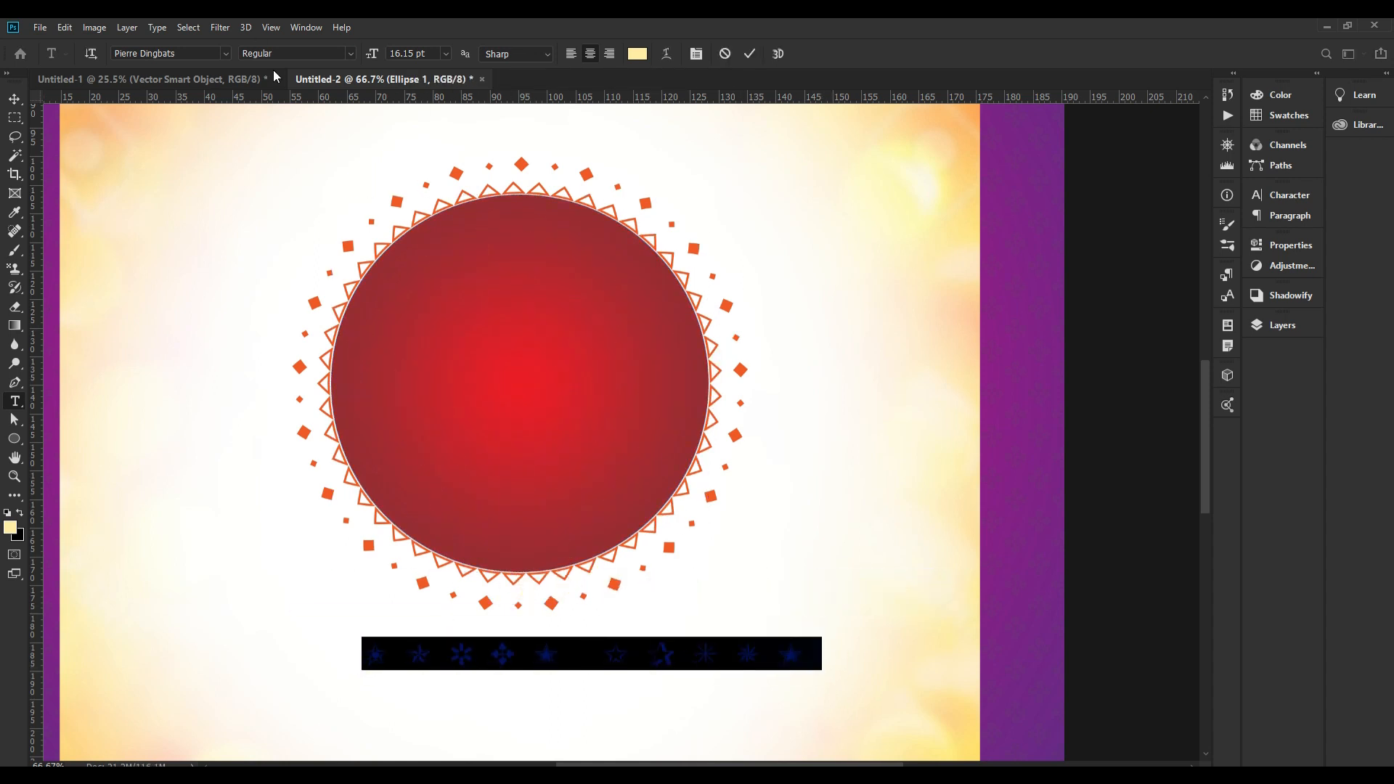
{"action": "left_click", "coordinate": [186, 53]}
{"action": "type", "text": "ാലർ"}
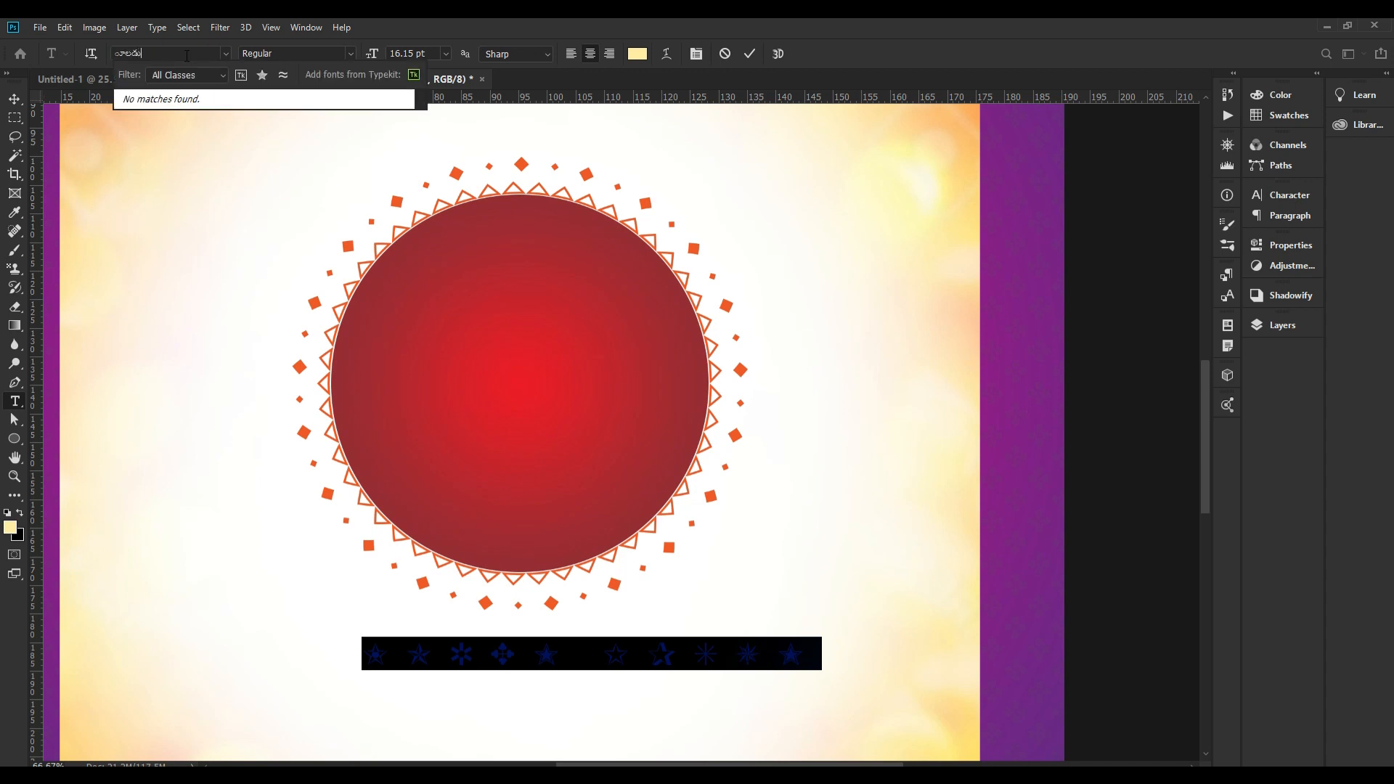
{"action": "key", "text": "BackSpace"}
{"action": "key", "text": "BackSpace"}
{"action": "key", "text": "BackSpace"}
{"action": "key", "text": "super+space"}
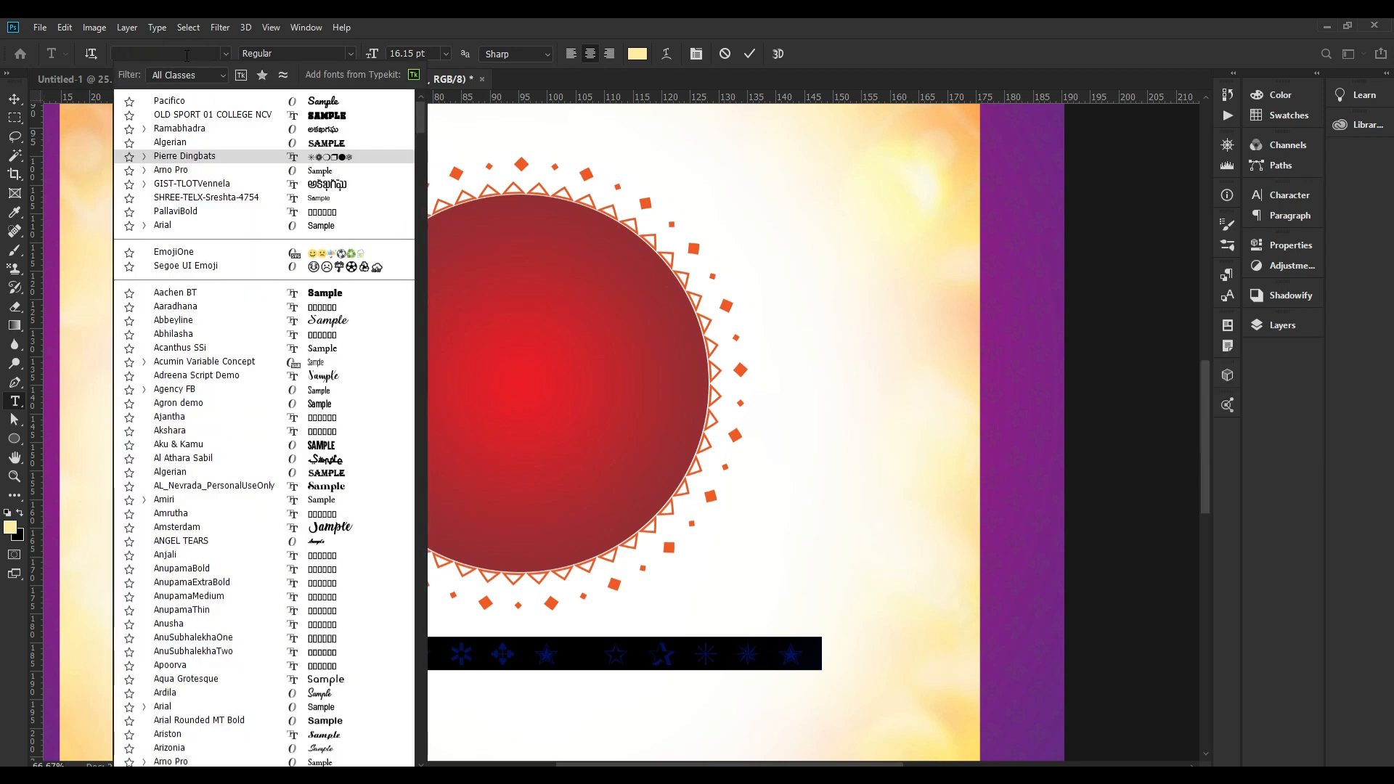
{"action": "type", "text": "paci"}
{"action": "left_click", "coordinate": [218, 101]}
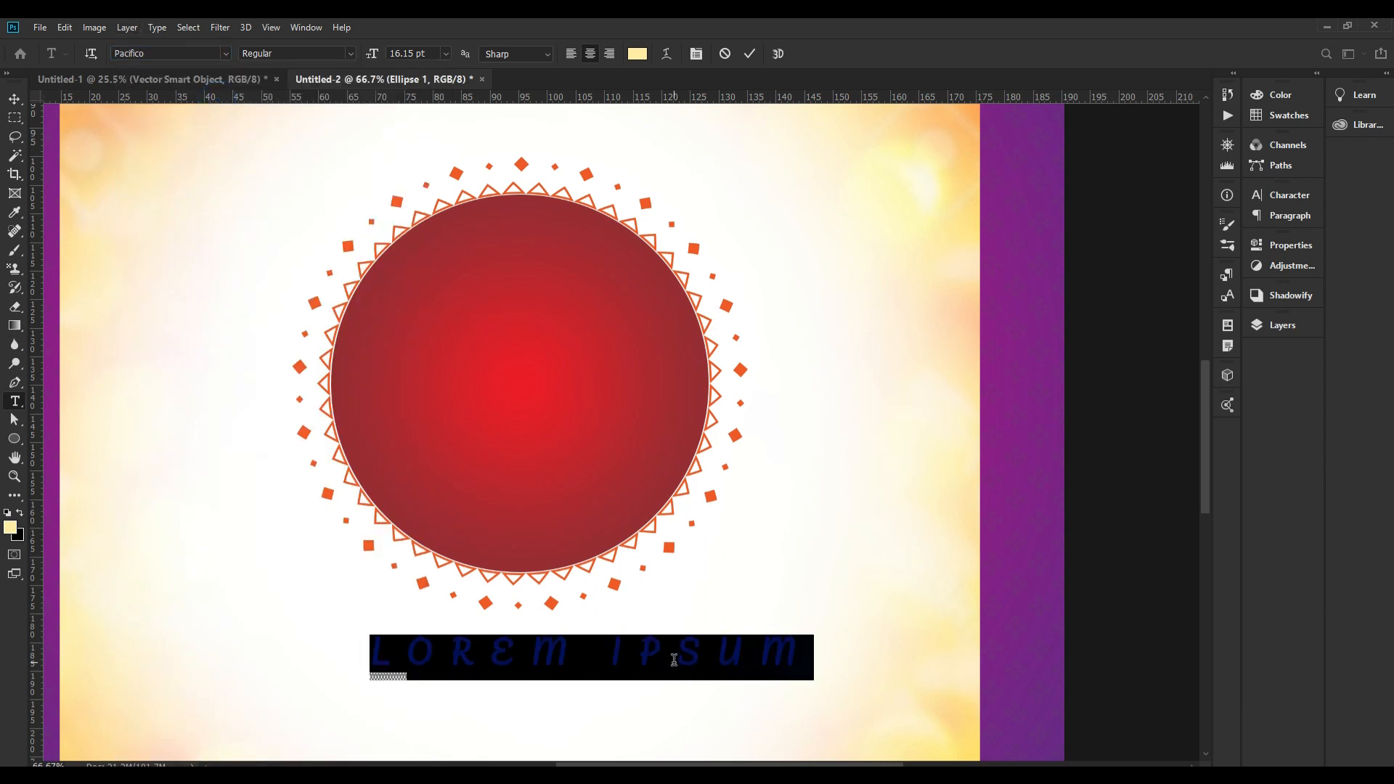
Replace the placeholder text with HAPPY, VARALAKSHMI and VARATHAM on three separate lines
{"action": "type", "text": "HAP"}
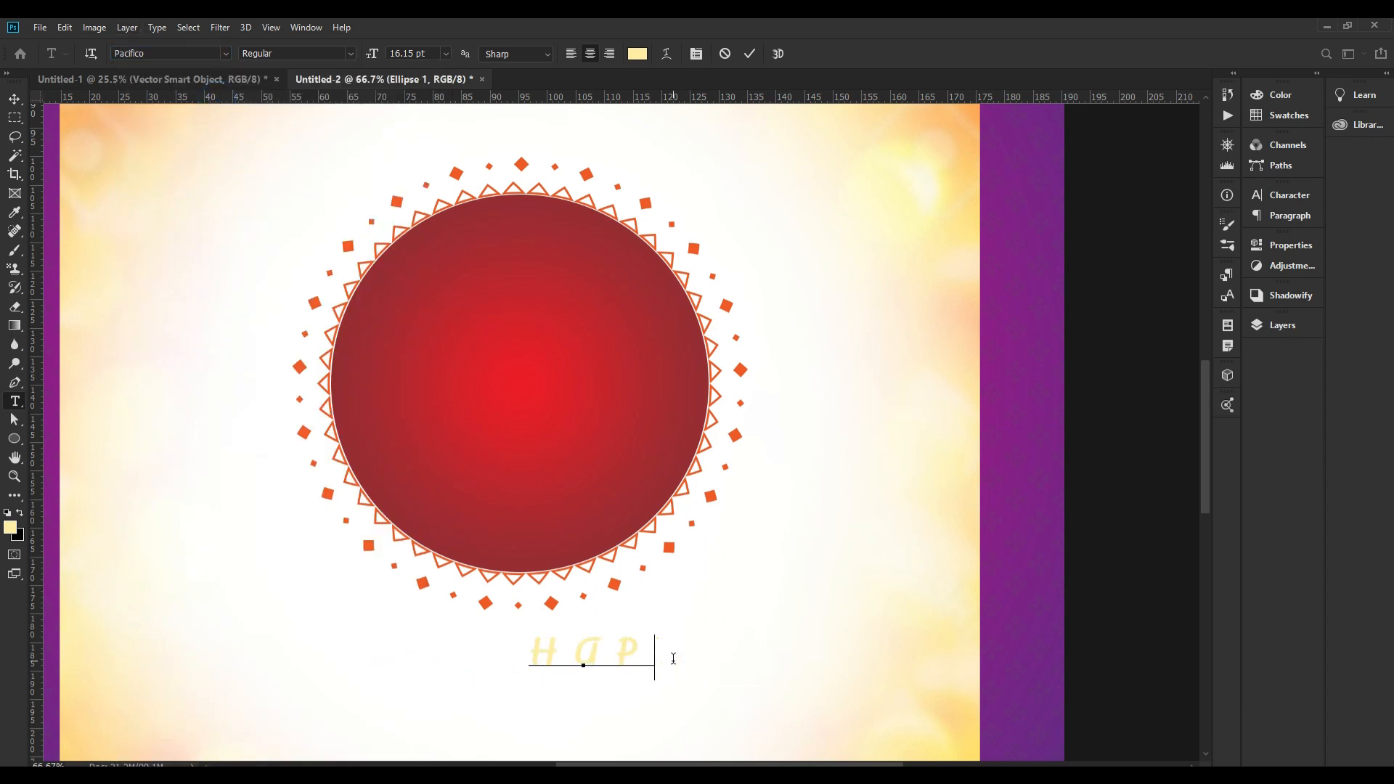
{"action": "type", "text": "PY"}
{"action": "key", "text": "Return"}
{"action": "type", "text": "VARALAKSHMI"}
{"action": "key", "text": "Return"}
{"action": "type", "text": "VARATHAM"}
Set the tracking of the whole three-line greeting to 0
{"action": "key", "text": "ctrl+a"}
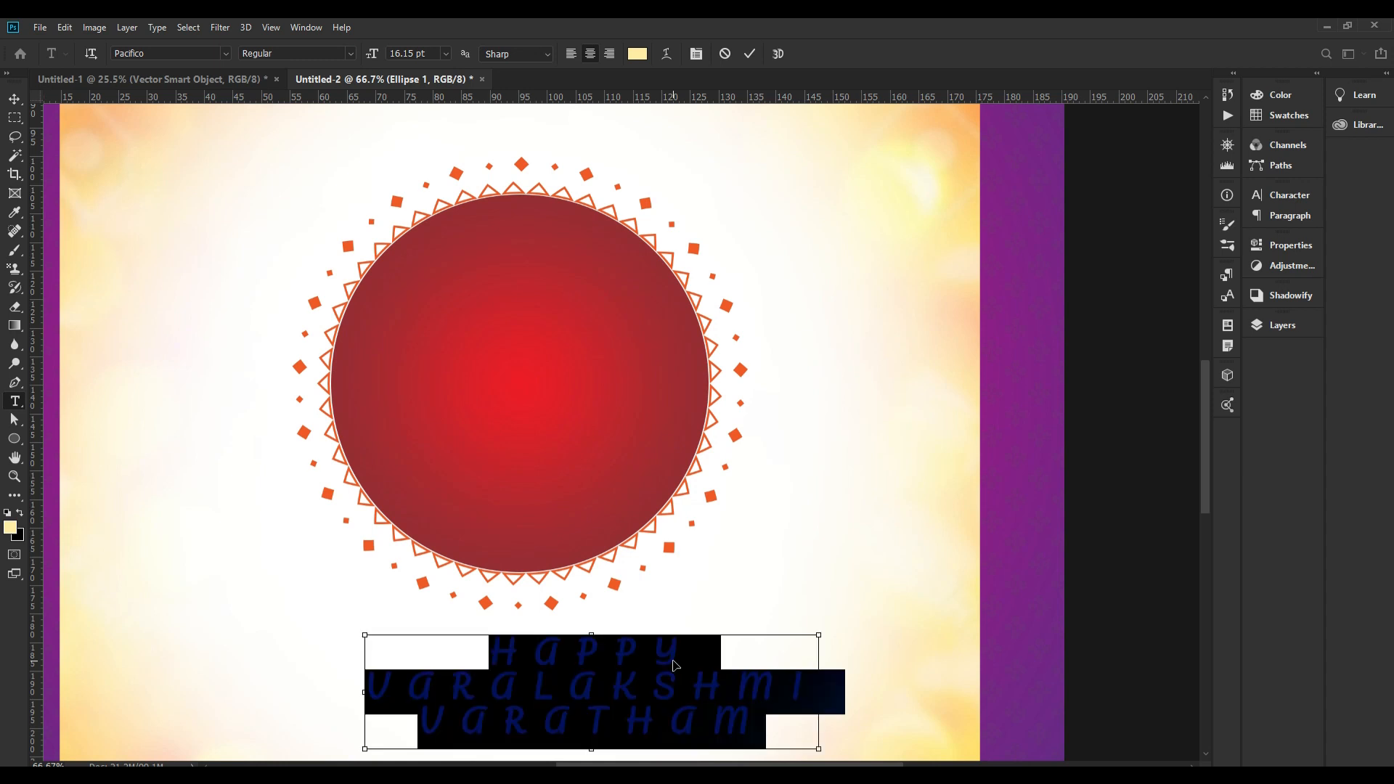
{"action": "key", "text": "ctrl+t"}
{"action": "key", "text": "Tab"}
{"action": "key", "text": "shift+Tab"}
{"action": "key", "text": "shift+Tab"}
{"action": "key", "text": "shift+Tab"}
{"action": "type", "text": "0"}
{"action": "key", "text": "Return"}
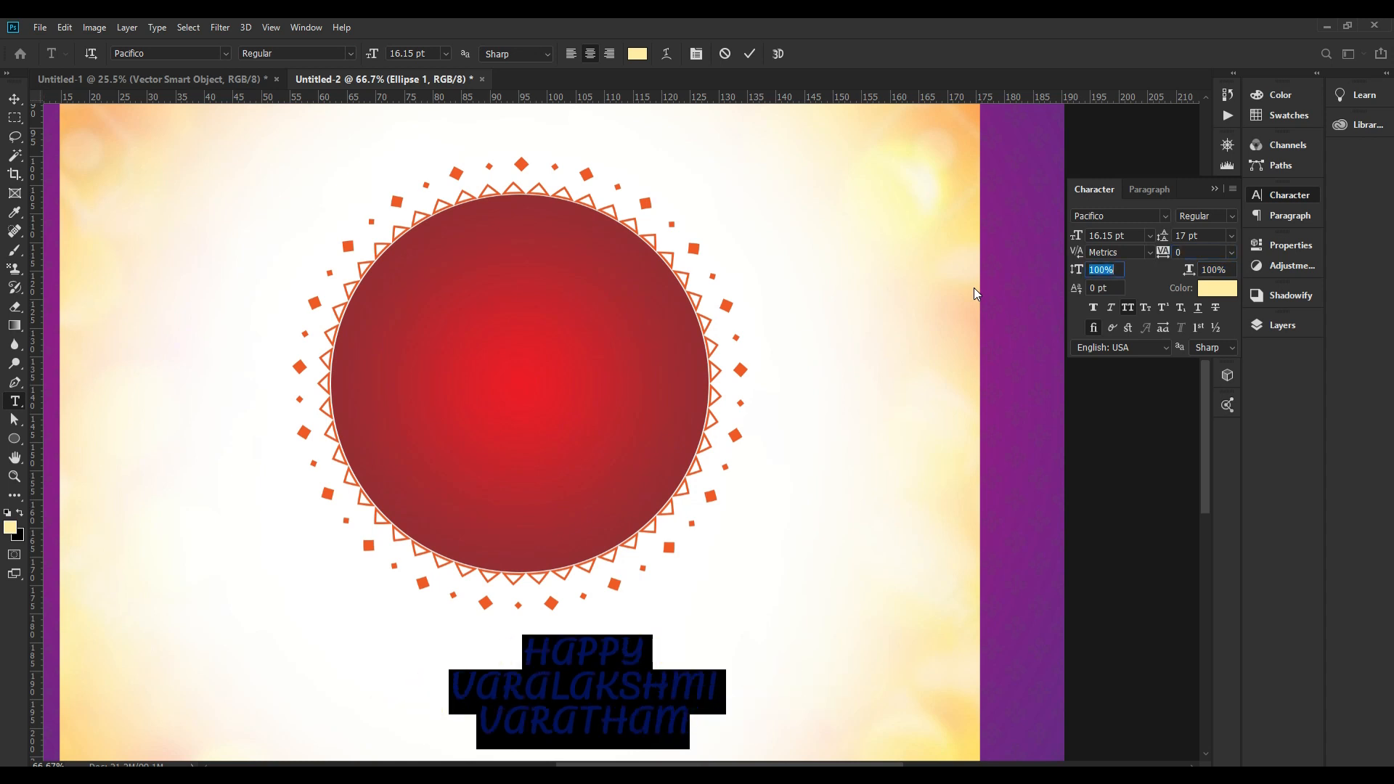
Move the greeting text into the red circle and enlarge it to 17.77 pt
{"action": "key", "text": "ctrl+Return"}
{"action": "key", "text": "v"}
{"action": "left_click_drag", "start_coordinate": [663, 710], "coordinate": [697, 389]}
{"action": "key", "text": "ctrl+t"}
{"action": "key", "text": "Return"}
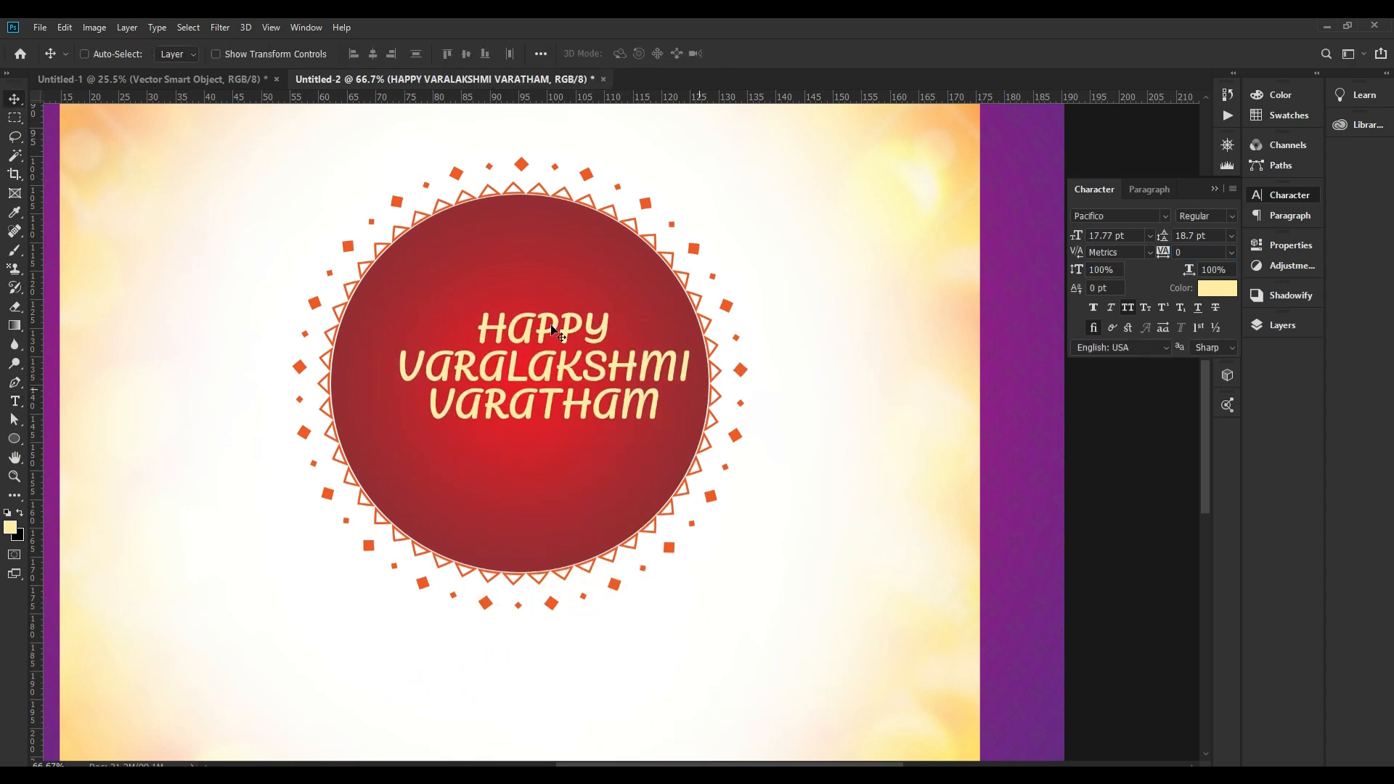
Align the greeting to the canvas's horizontal and vertical centre, then nudge it slightly upward
{"action": "key", "text": "ctrl+a"}
{"action": "left_click", "coordinate": [372, 54]}
{"action": "left_click", "coordinate": [466, 55]}
{"action": "key", "text": "ctrl+d"}
{"action": "key", "text": "shift+Up"}
{"action": "key", "text": "shift+Up"}
Increase the greeting's line spacing to 20.9 pt and recolour its text with the black background colour
{"action": "key", "text": "t"}
{"action": "left_click", "coordinate": [588, 372]}
{"action": "key", "text": "ctrl+a"}
{"action": "key", "text": "alt+Down"}
{"action": "key", "text": "alt+Down"}
{"action": "key", "text": "alt+Down"}
{"action": "key", "text": "alt+Up"}
{"action": "key", "text": "ctrl+Return"}
{"action": "key", "text": "v"}
{"action": "key", "text": "ctrl+BackSpace"}
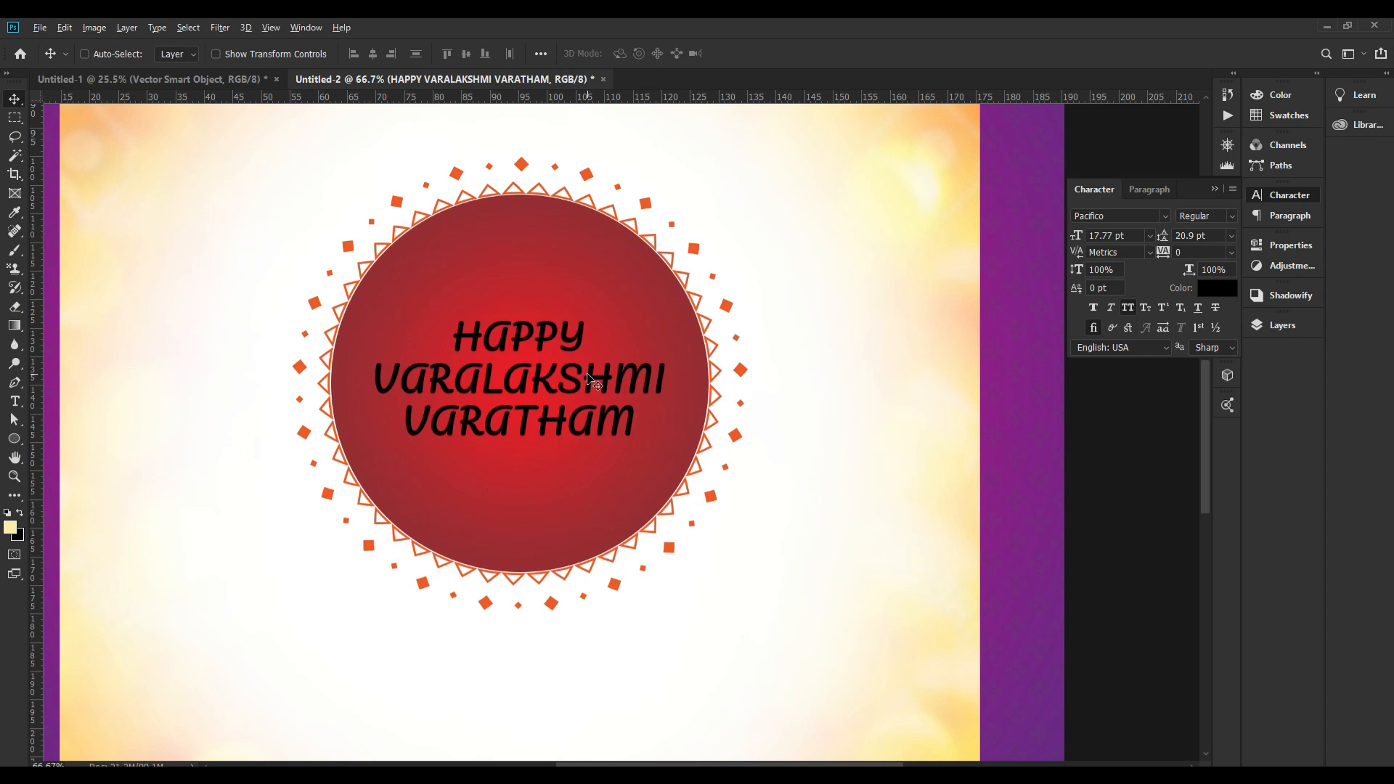
Reset the foreground and background colours to black and white and recolour the greeting text white
{"action": "key", "text": "alt+BackSpace"}
{"action": "key", "text": "ctrl+plus"}
{"action": "key", "text": "d"}
{"action": "key", "text": "ctrl+BackSpace"}
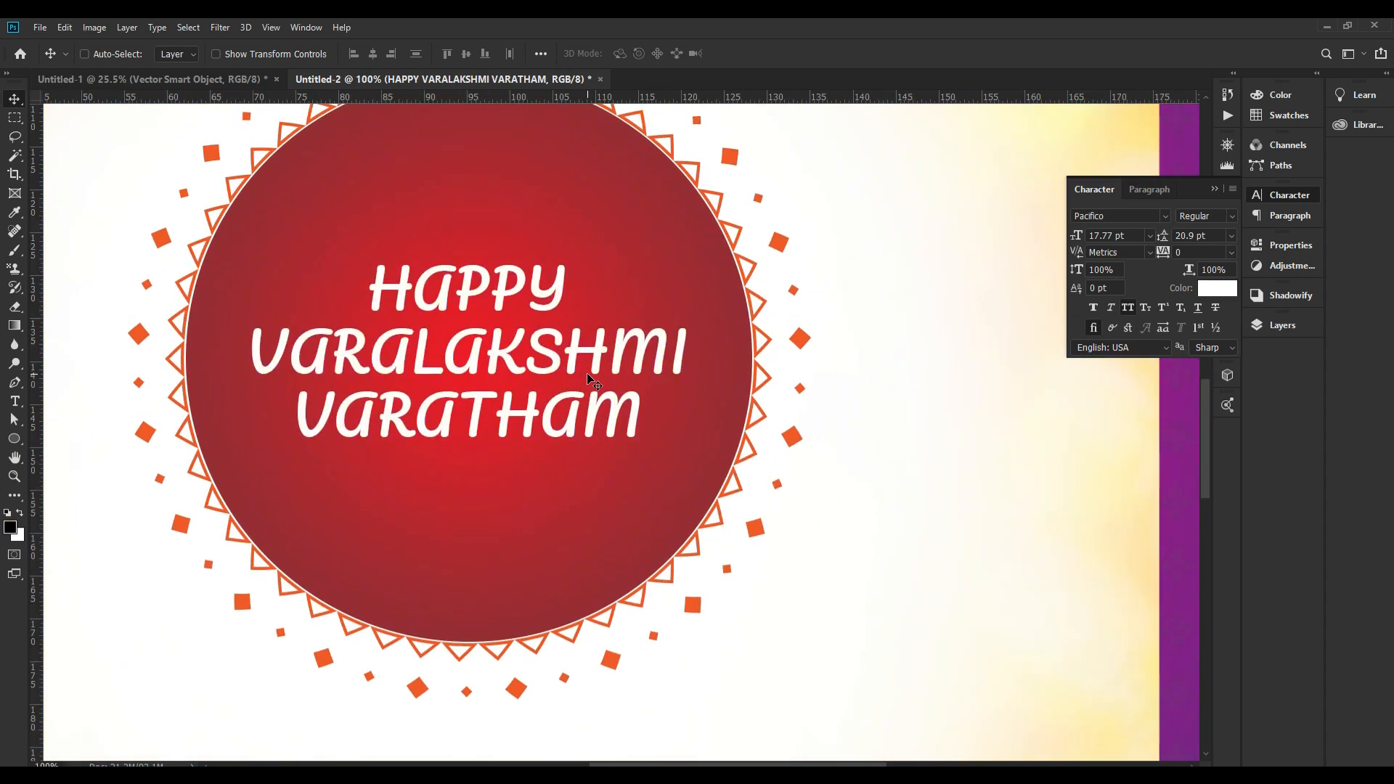
Enlarge the white greeting to 19.22 pt and align it to the canvas's horizontal centre
{"action": "key", "text": "ctrl+t"}
{"action": "left_click_drag", "start_coordinate": [686, 361], "coordinate": [722, 377]}
{"action": "key", "text": "Return"}
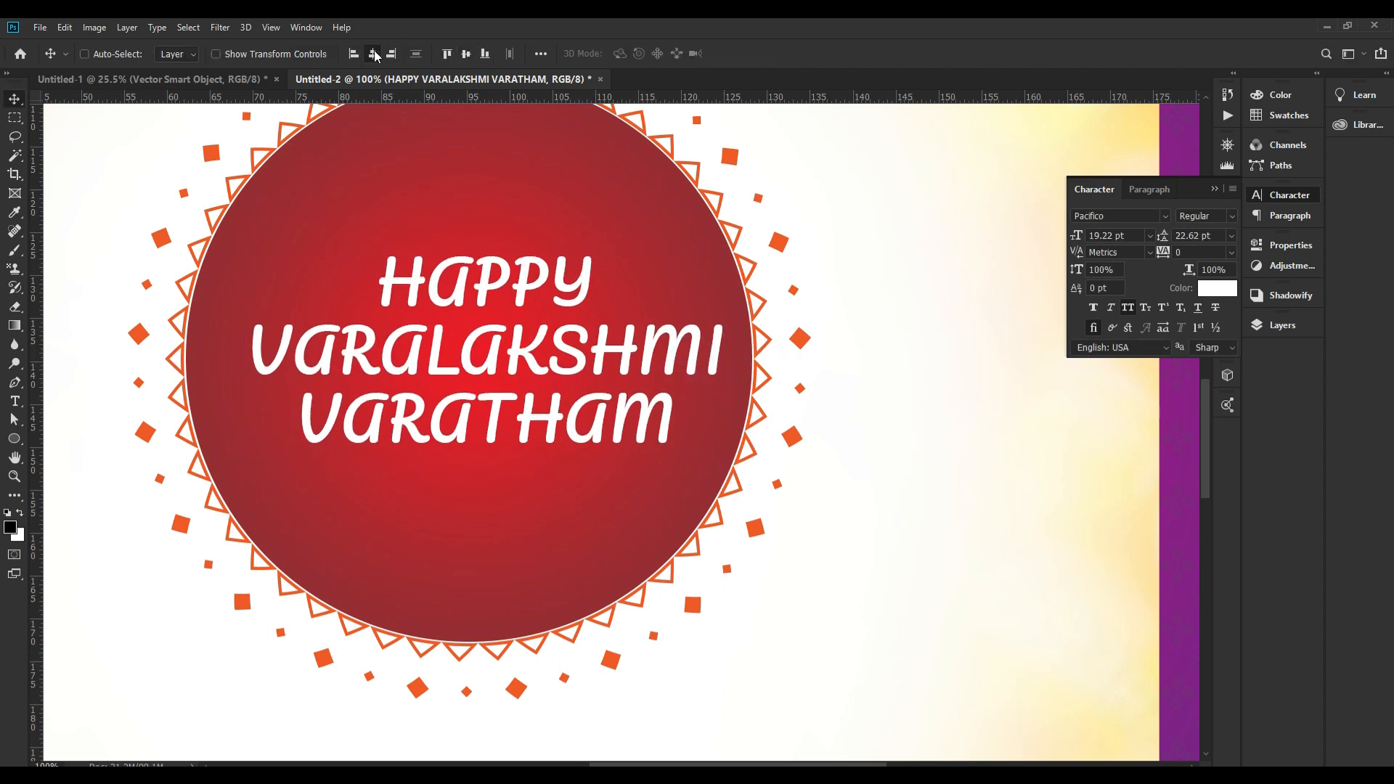
{"action": "left_click", "coordinate": [373, 54]}
{"action": "key", "text": "ctrl+0"}
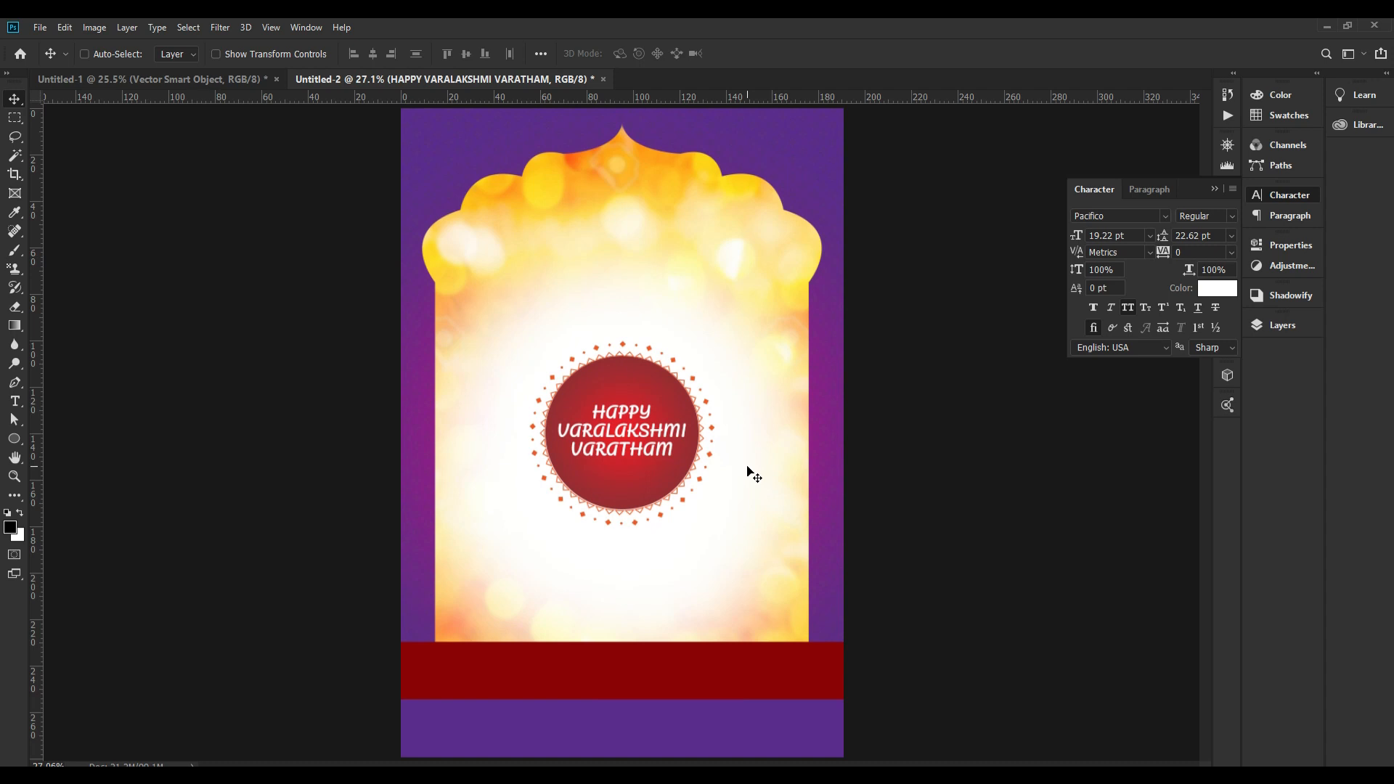
Duplicate the greeting text directly below the original, over the lower edge of the red circle
{"action": "left_click_drag", "start_coordinate": [626, 444], "coordinate": [712, 480]}
{"action": "left_click_drag", "start_coordinate": [648, 422], "coordinate": [704, 535]}
{"action": "key", "text": "ctrl+z"}
Set the font of the whole duplicated greeting to Arial Bold
{"action": "double_click", "coordinate": [616, 516]}
{"action": "key", "text": "ctrl+a"}
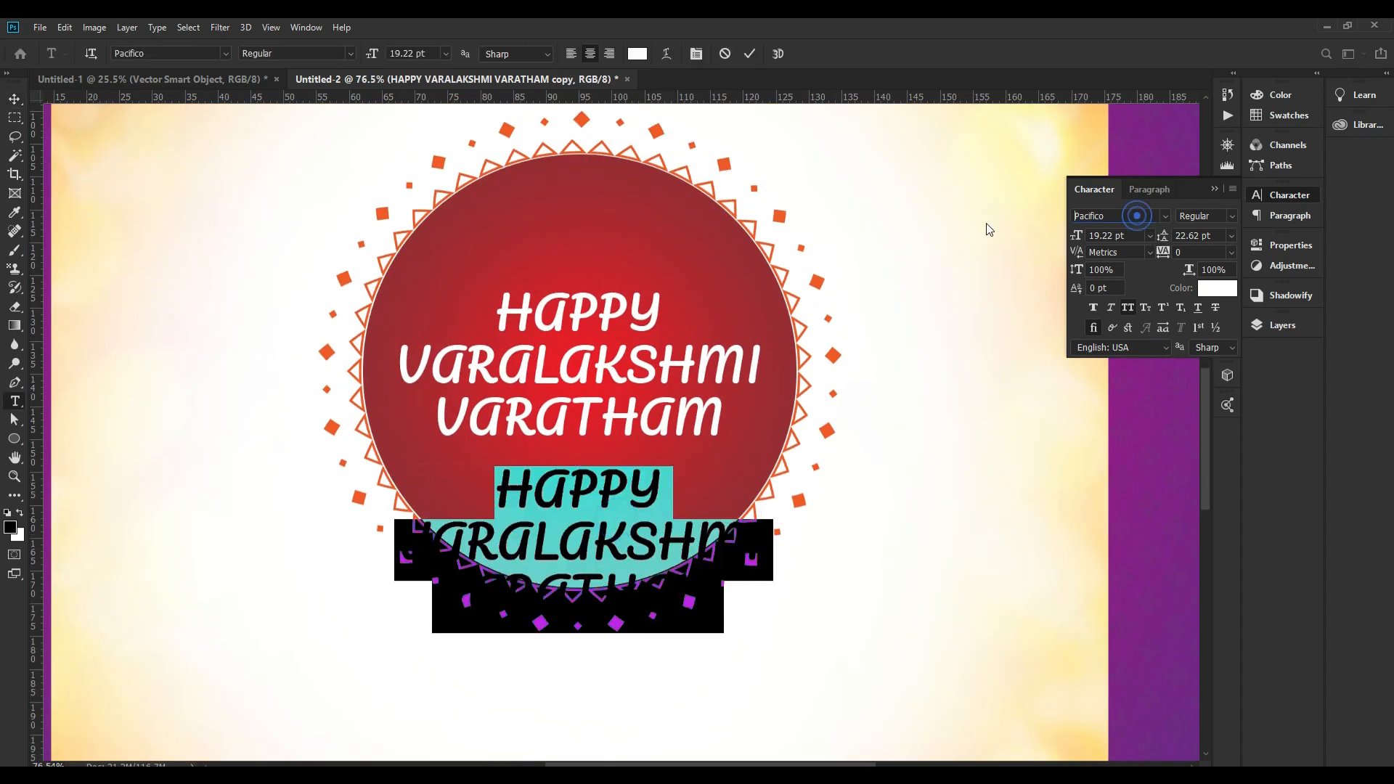
{"action": "type", "text": "Arial"}
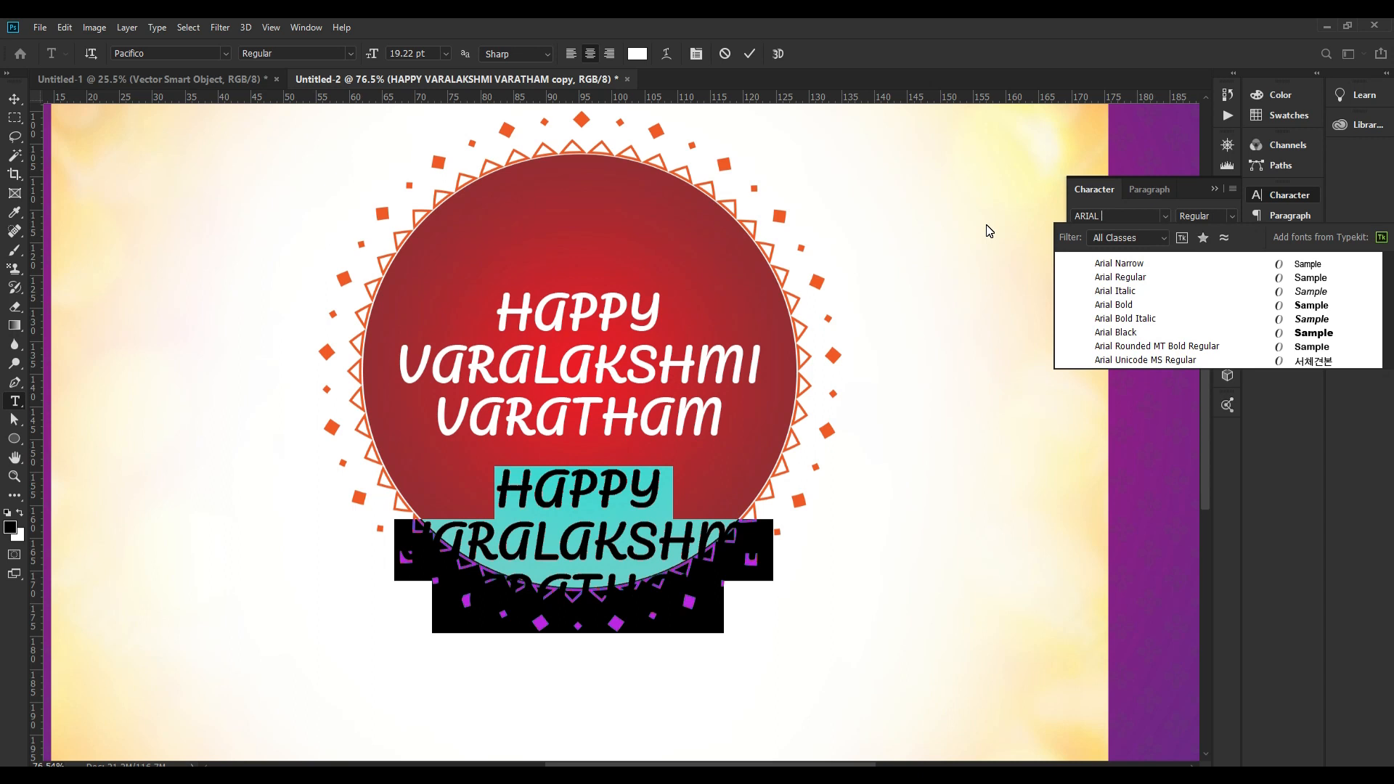
{"action": "key", "text": "Down"}
{"action": "key", "text": "Down"}
{"action": "key", "text": "Down"}
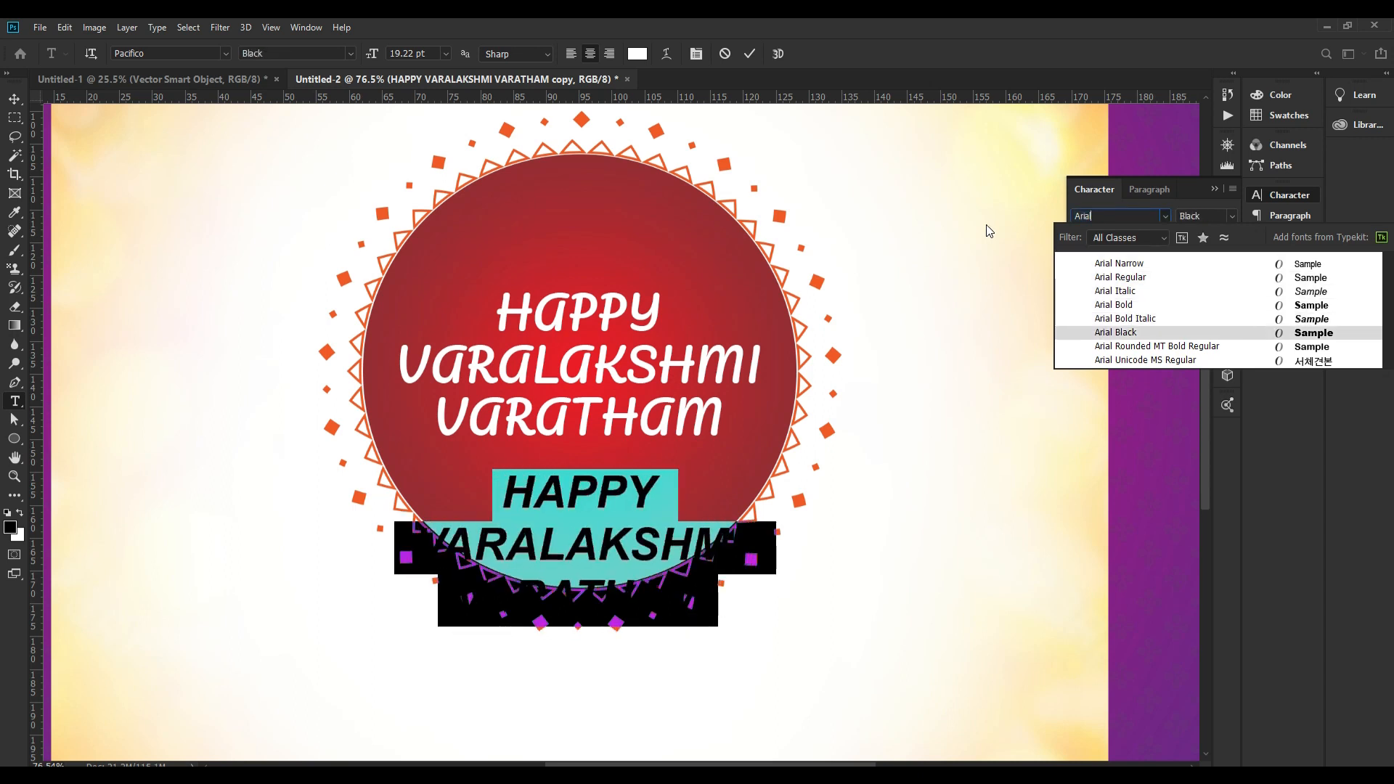
{"action": "key", "text": "Up"}
{"action": "key", "text": "Return"}
{"action": "key", "text": "ctrl+Return"}
Reduce the duplicated greeting to 12.08 pt and tighten its line spacing to 11.91 pt
{"action": "left_click", "coordinate": [621, 551]}
{"action": "key", "text": "ctrl+a"}
{"action": "key", "text": "ctrl+shift+comma"}
{"action": "key", "text": "ctrl+shift+comma"}
{"action": "key", "text": "ctrl+shift+comma"}
{"action": "key", "text": "ctrl+shift+comma"}
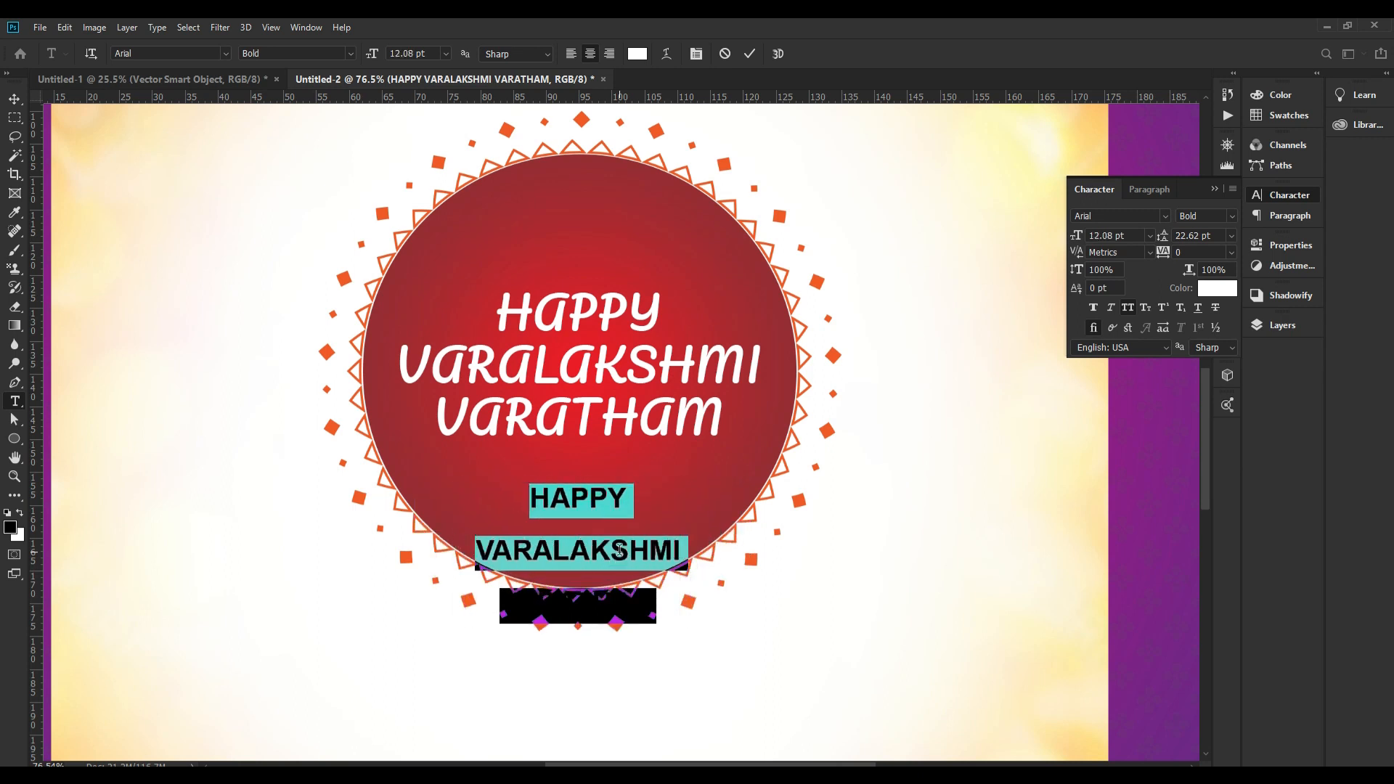
{"action": "key", "text": "alt+Up"}
{"action": "key", "text": "alt+Up"}
{"action": "key", "text": "alt+Up"}
{"action": "key", "text": "alt+Up"}
{"action": "key", "text": "alt+Up"}
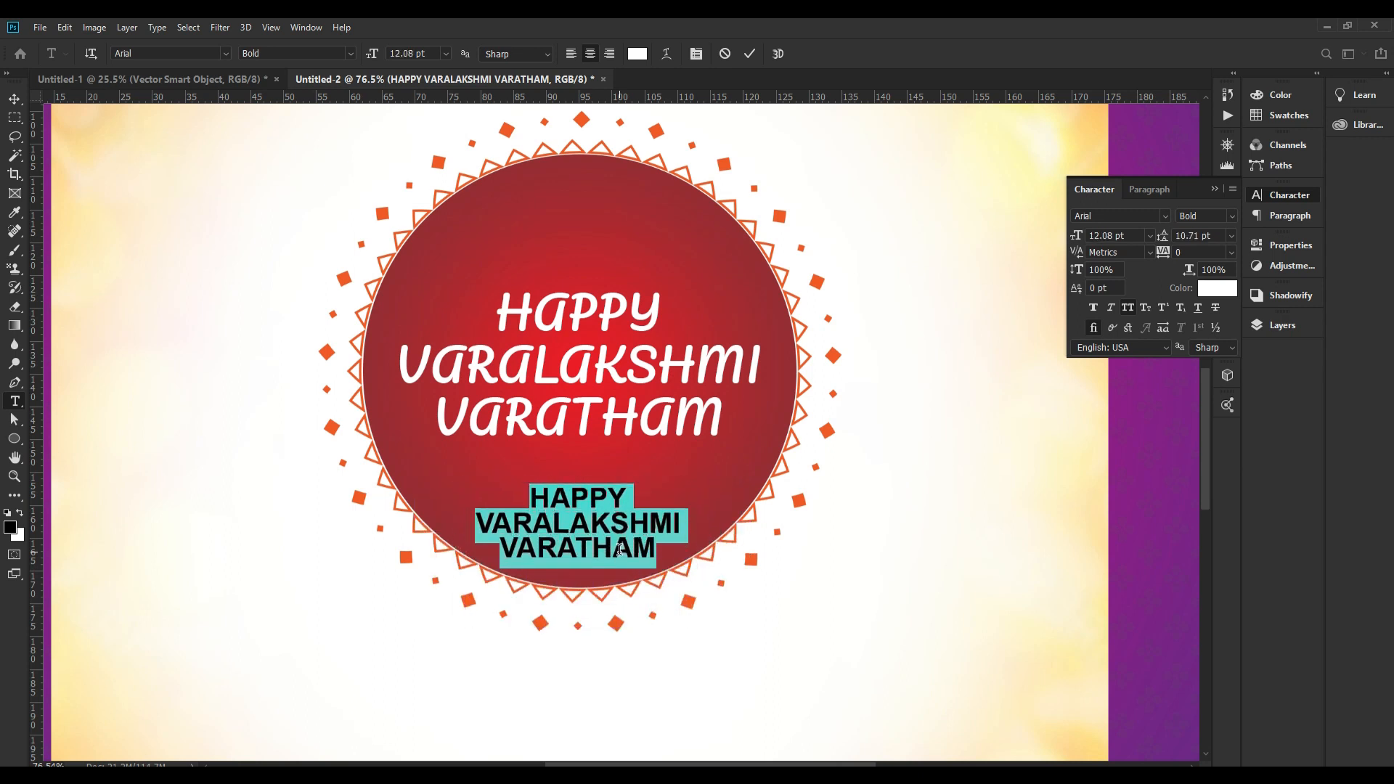
{"action": "type", "text": "JU"}
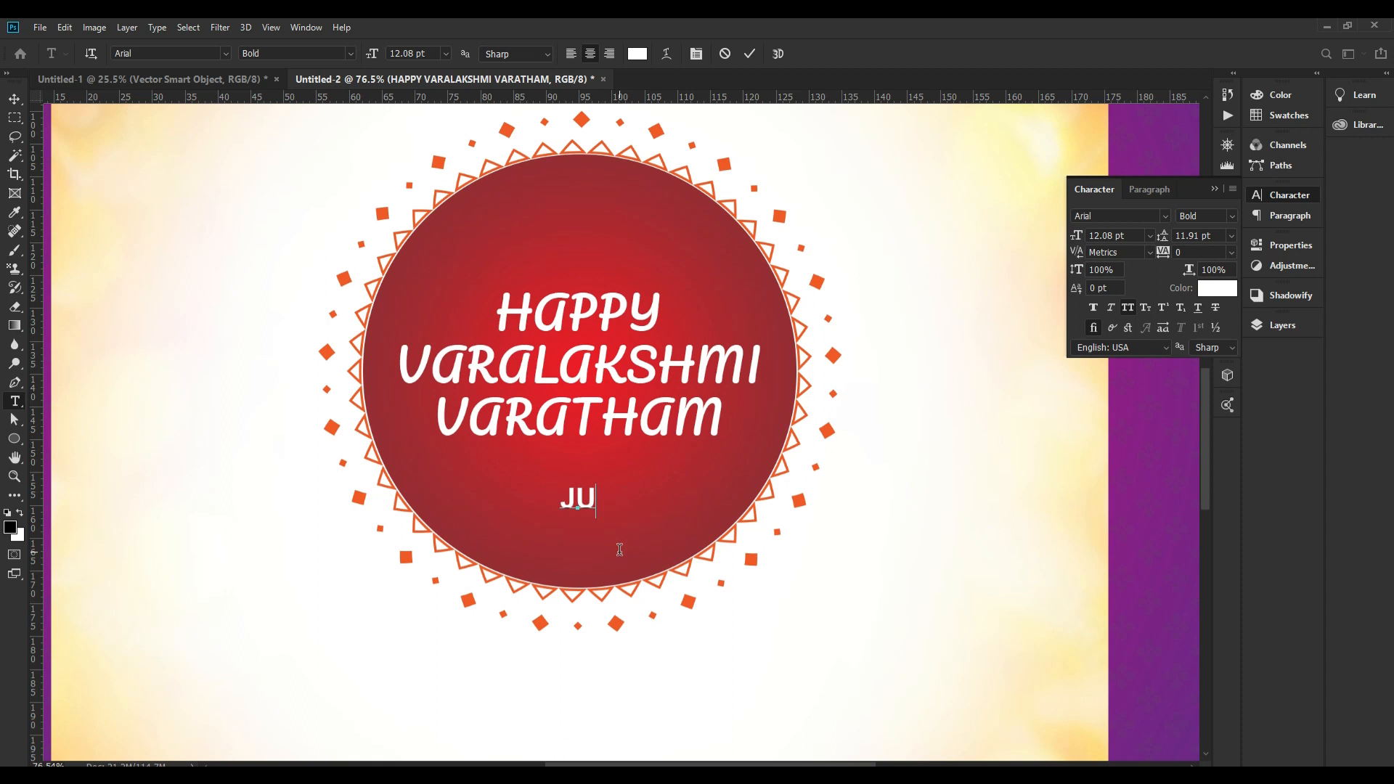
{"action": "type", "text": "LY 31"}
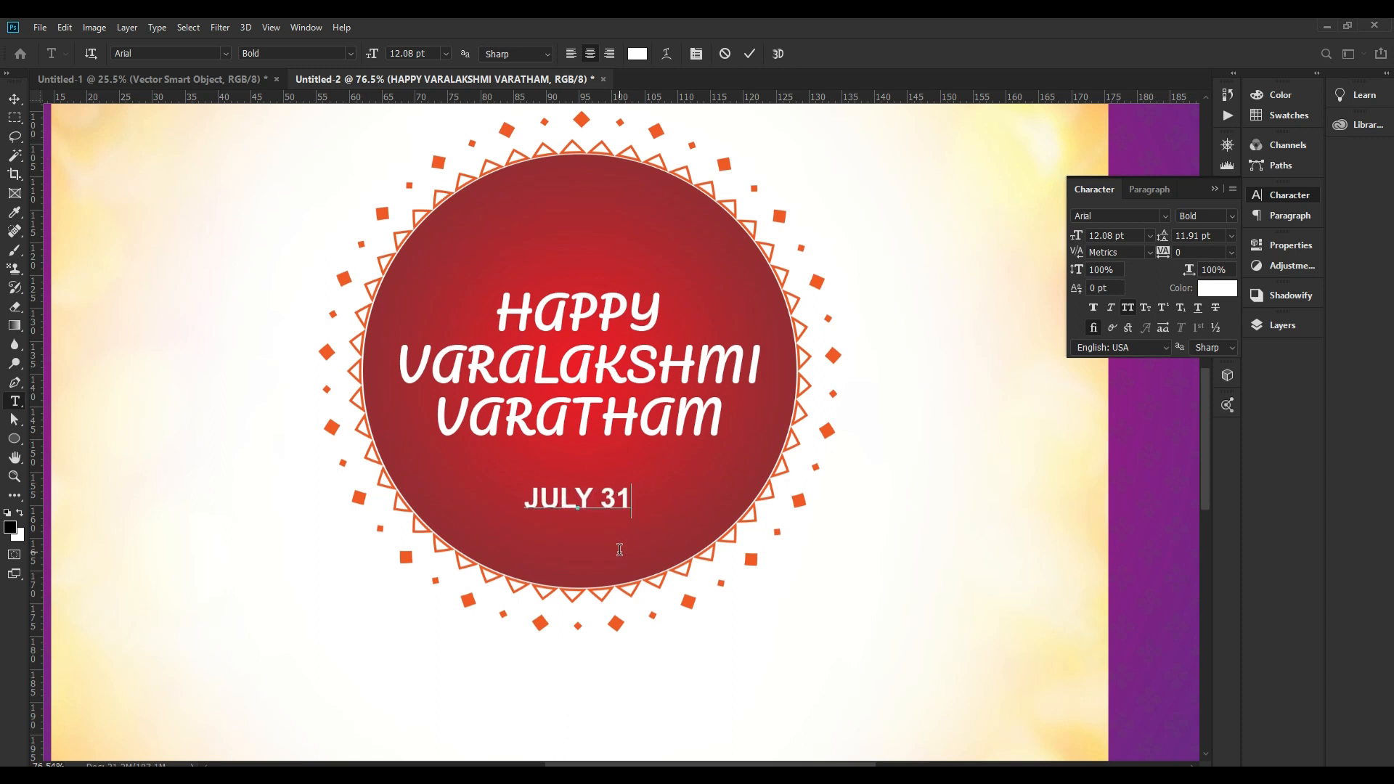
{"action": "type", "text": "ST - AUG"}
{"action": "key", "text": "ctrl+a"}
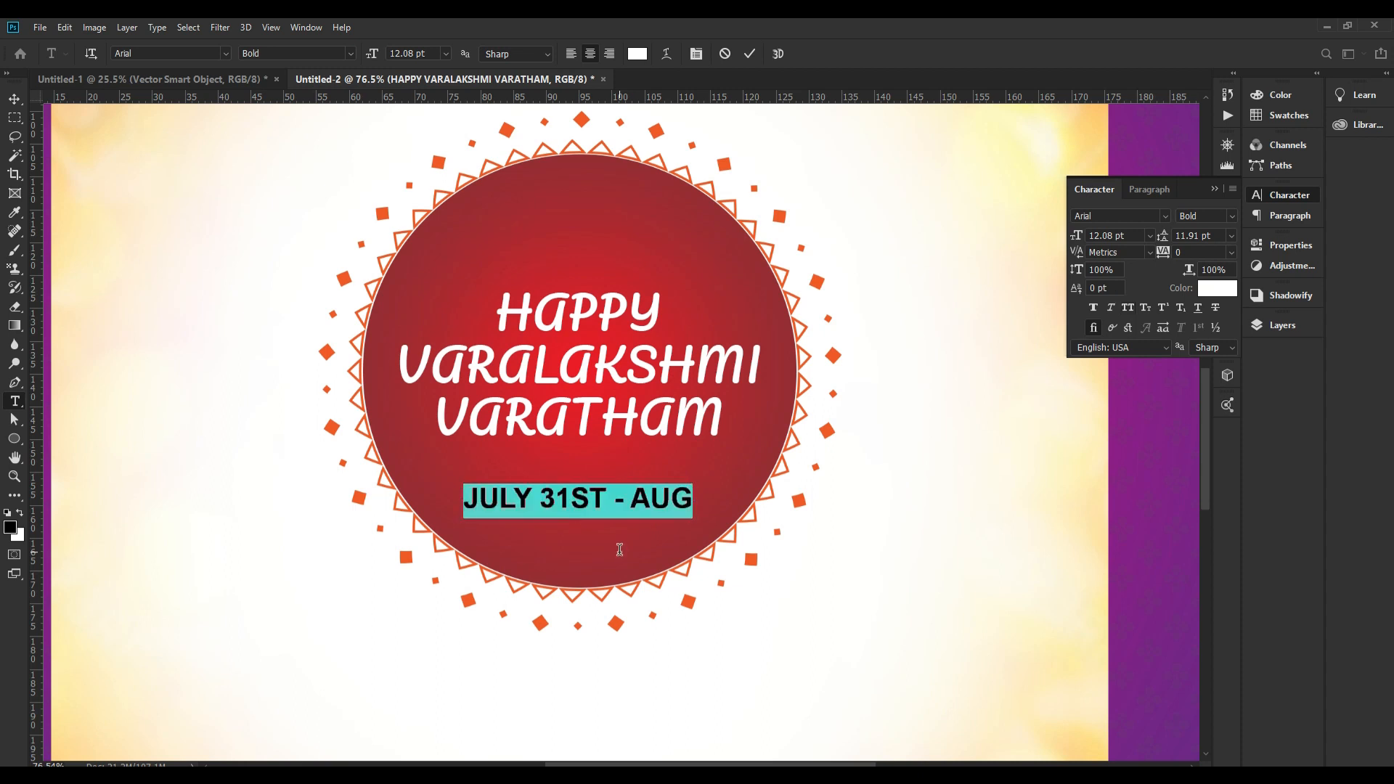
{"action": "type", "text": "July"}
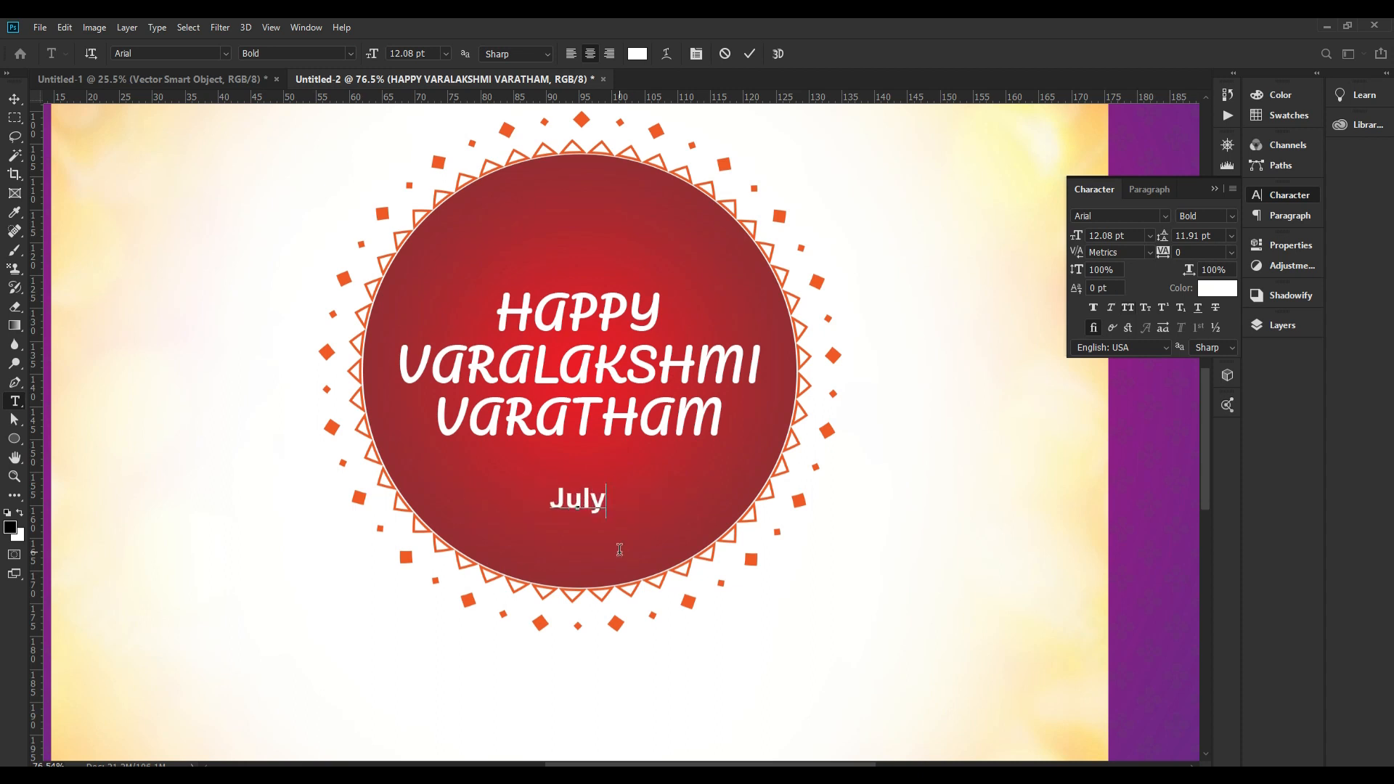
Replace the duplicated greeting with the date line "JULY 31st-AUG 3rd 2020", keeping All Caps off
{"action": "key", "text": "ctrl+a"}
{"action": "type", "text": "J"}
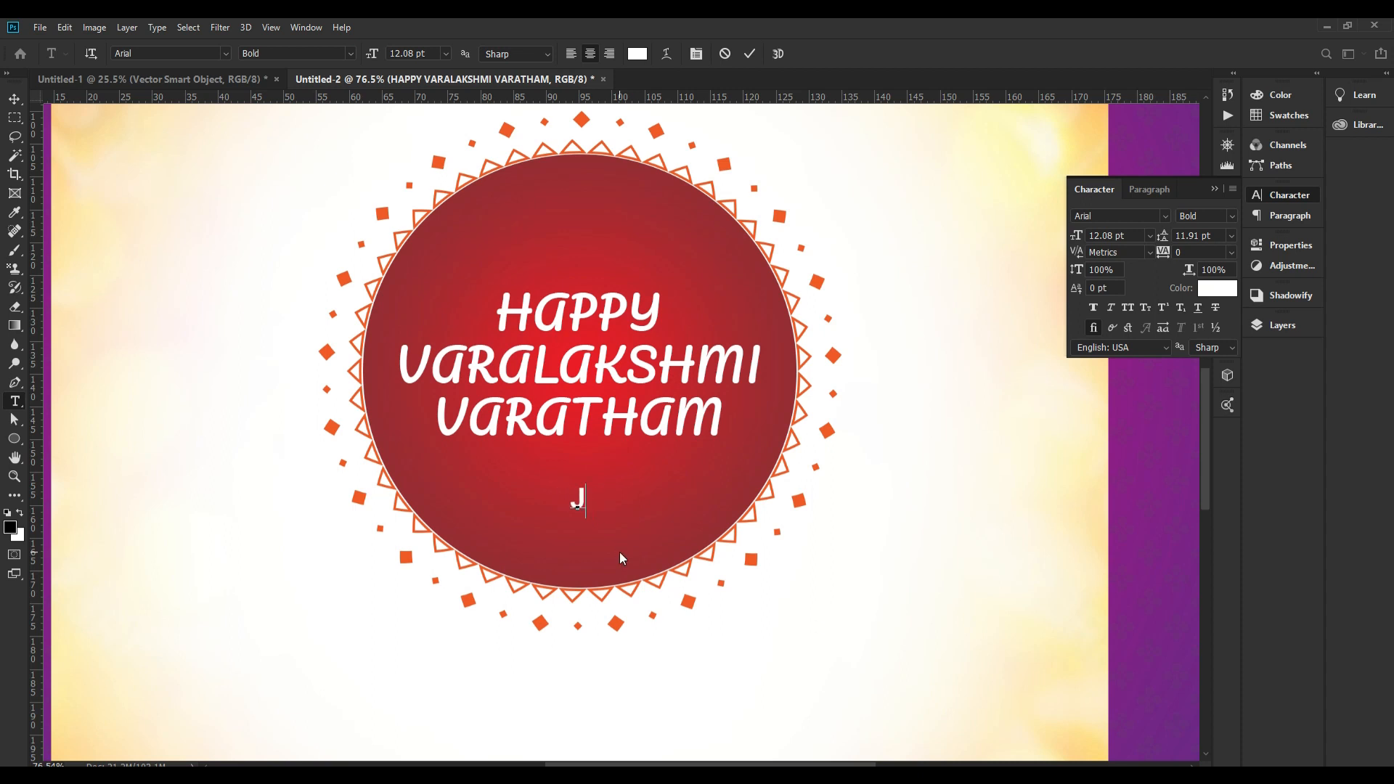
{"action": "type", "text": "ULY 31"}
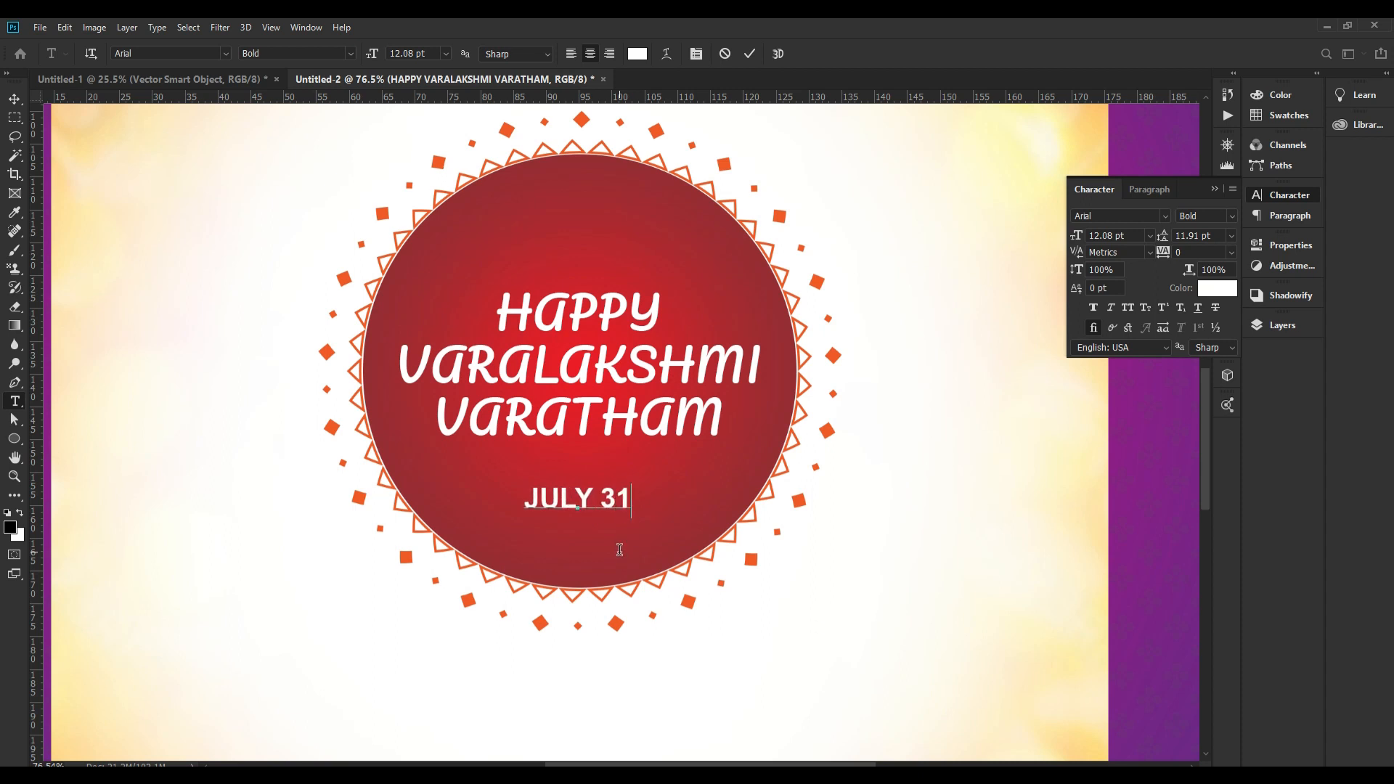
{"action": "type", "text": "st-"}
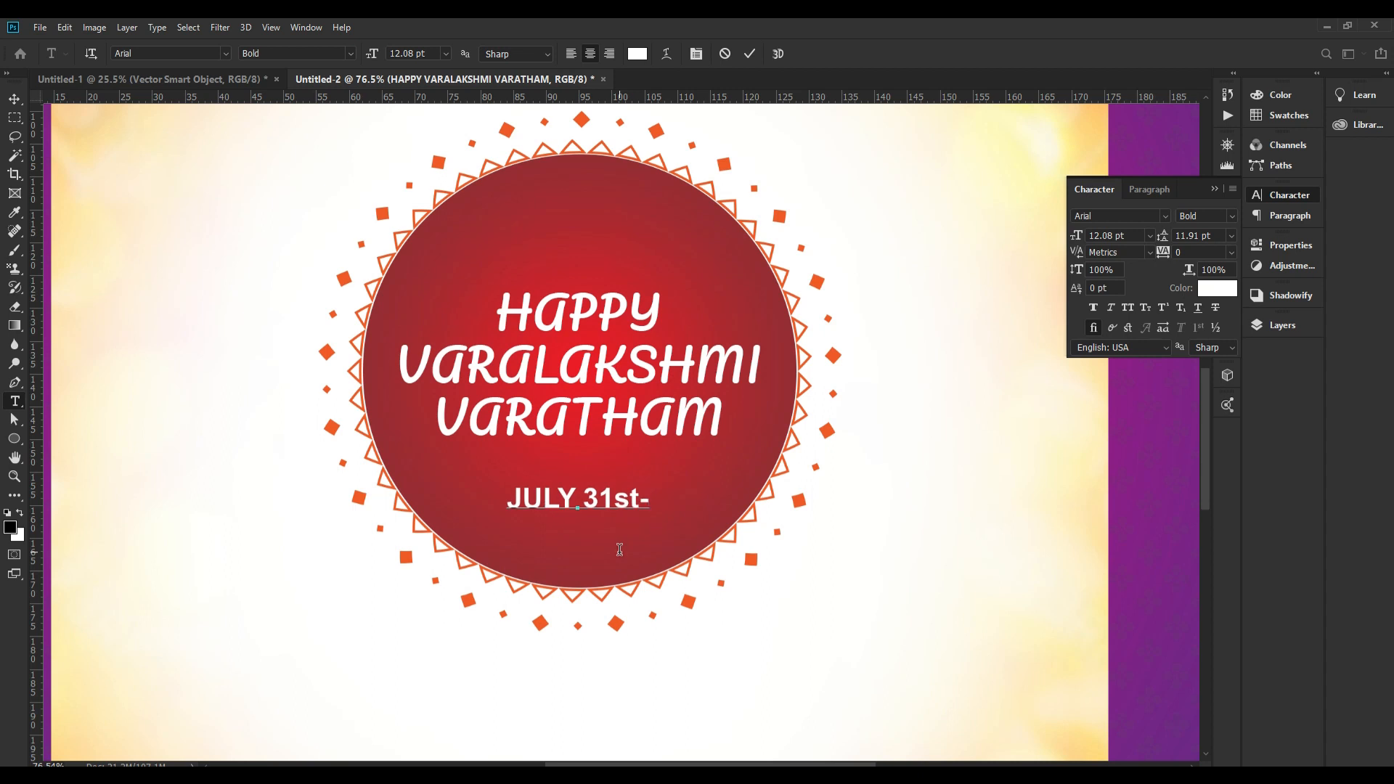
{"action": "type", "text": "AUG 3rd"}
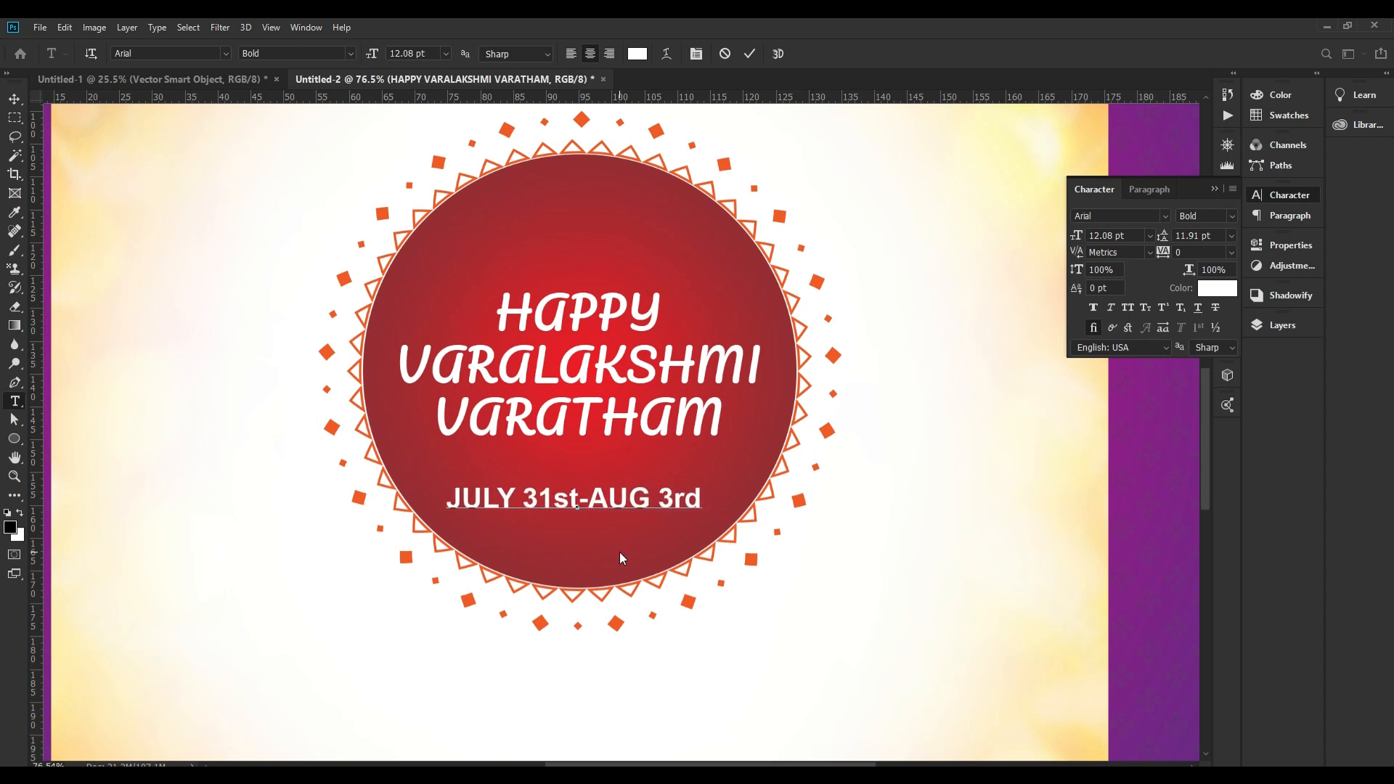
{"action": "type", "text": " 2020"}
{"action": "key", "text": "ctrl+Return"}
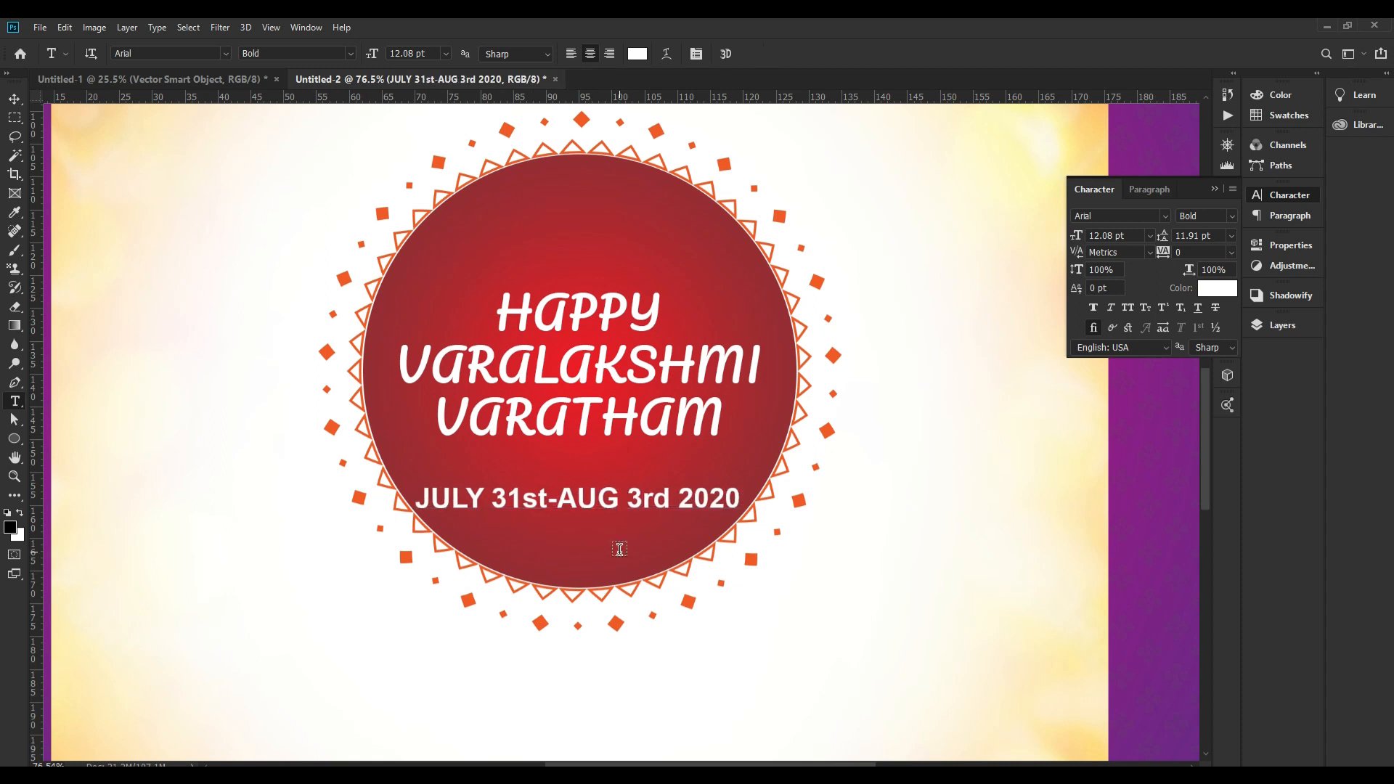
Reduce the font size of the whole date line to 7.32 pt
{"action": "triple_click", "coordinate": [652, 498]}
{"action": "key", "text": "ctrl+shift+comma"}
{"action": "key", "text": "ctrl+shift+comma"}
{"action": "key", "text": "ctrl+shift+comma"}
{"action": "key", "text": "ctrl+shift+comma"}
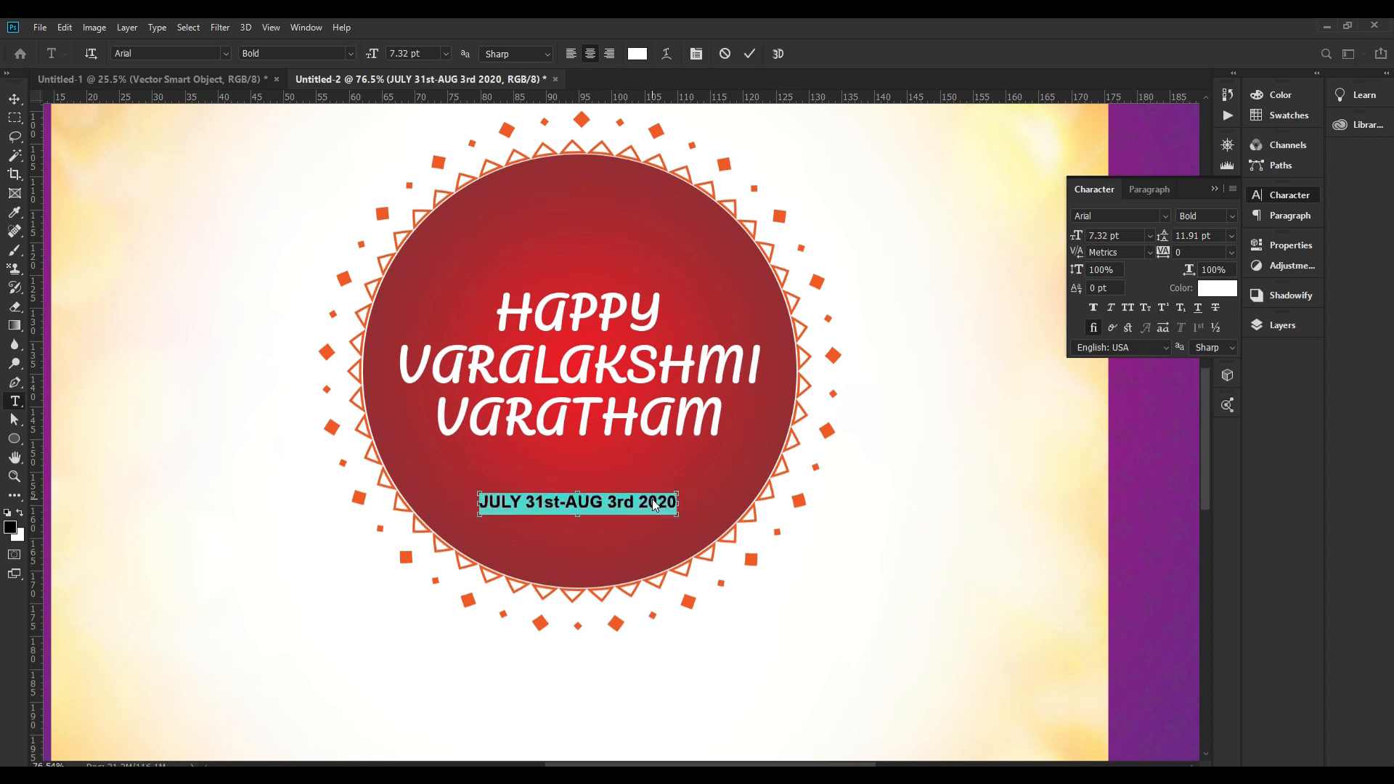
{"action": "key", "text": "ctrl+Return"}
{"action": "key", "text": "v"}
{"action": "key", "text": "ctrl+plus"}
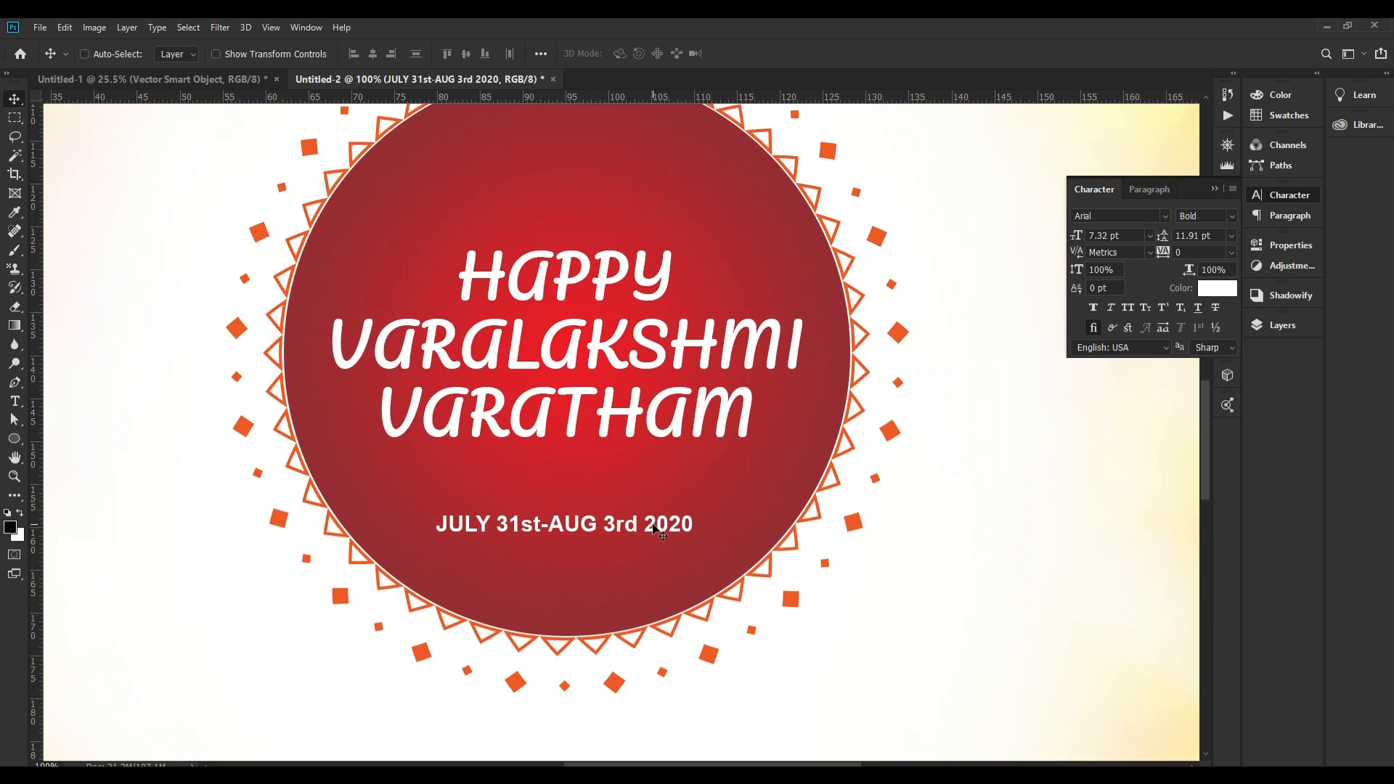
Format the "st" and "rd" ordinals in the date line as superscript
{"action": "key", "text": "t"}
{"action": "left_click_drag", "start_coordinate": [520, 526], "coordinate": [541, 526]}
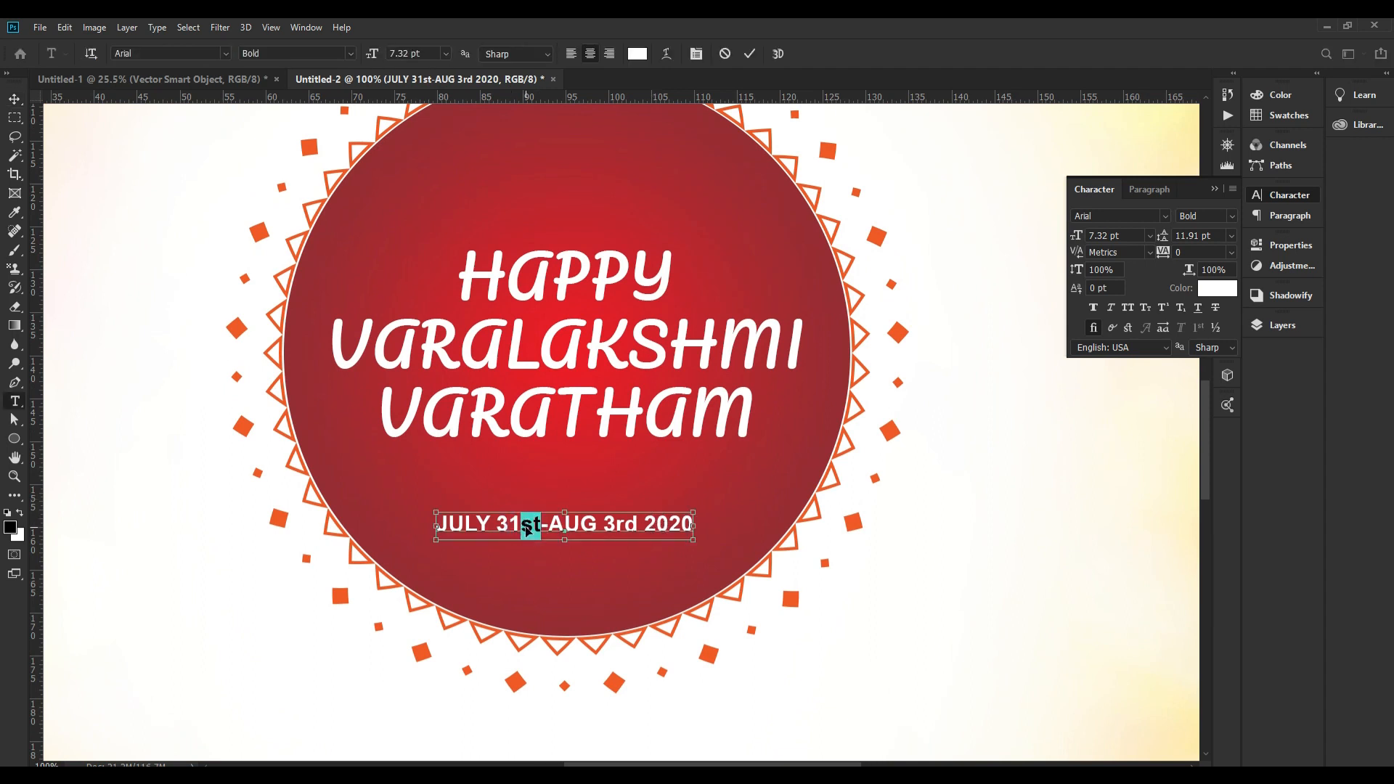
{"action": "key", "text": "ctrl+t"}
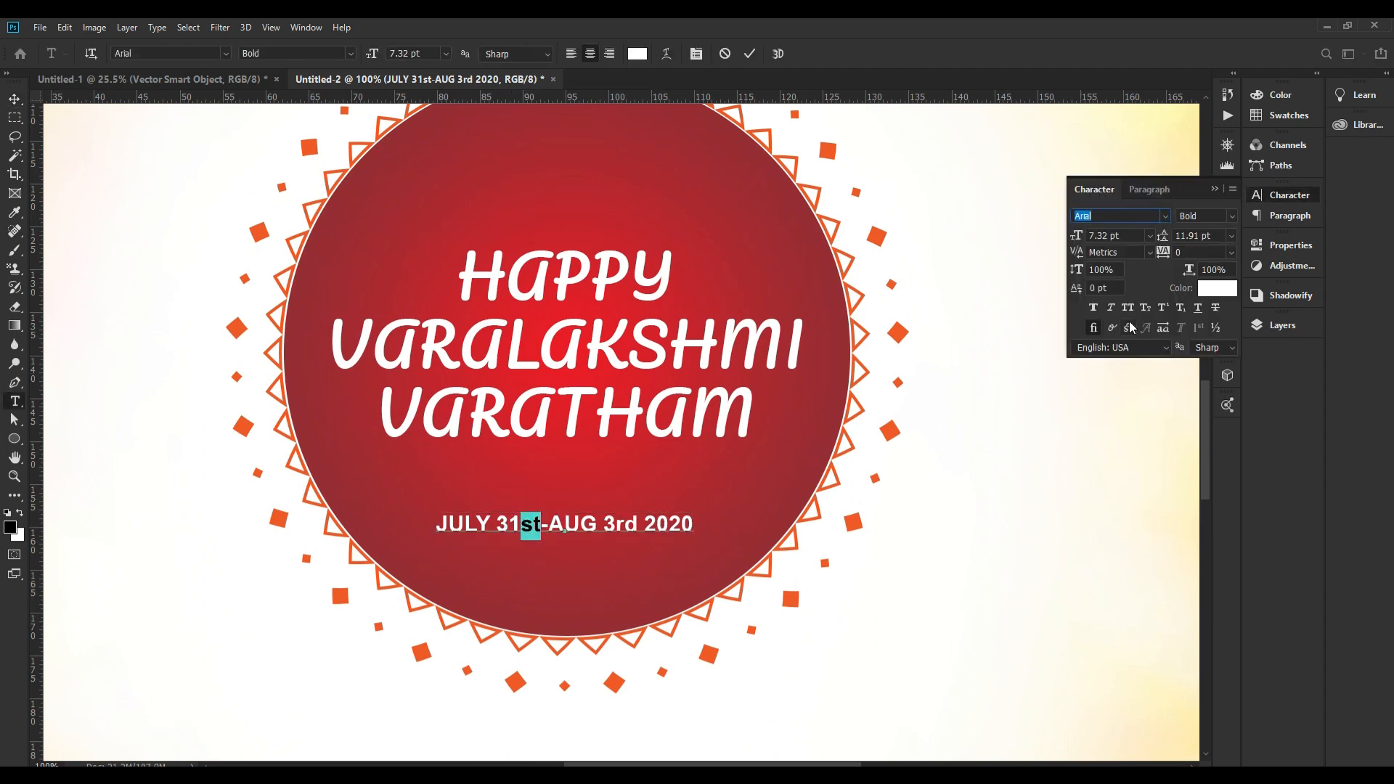
{"action": "left_click", "coordinate": [1164, 307]}
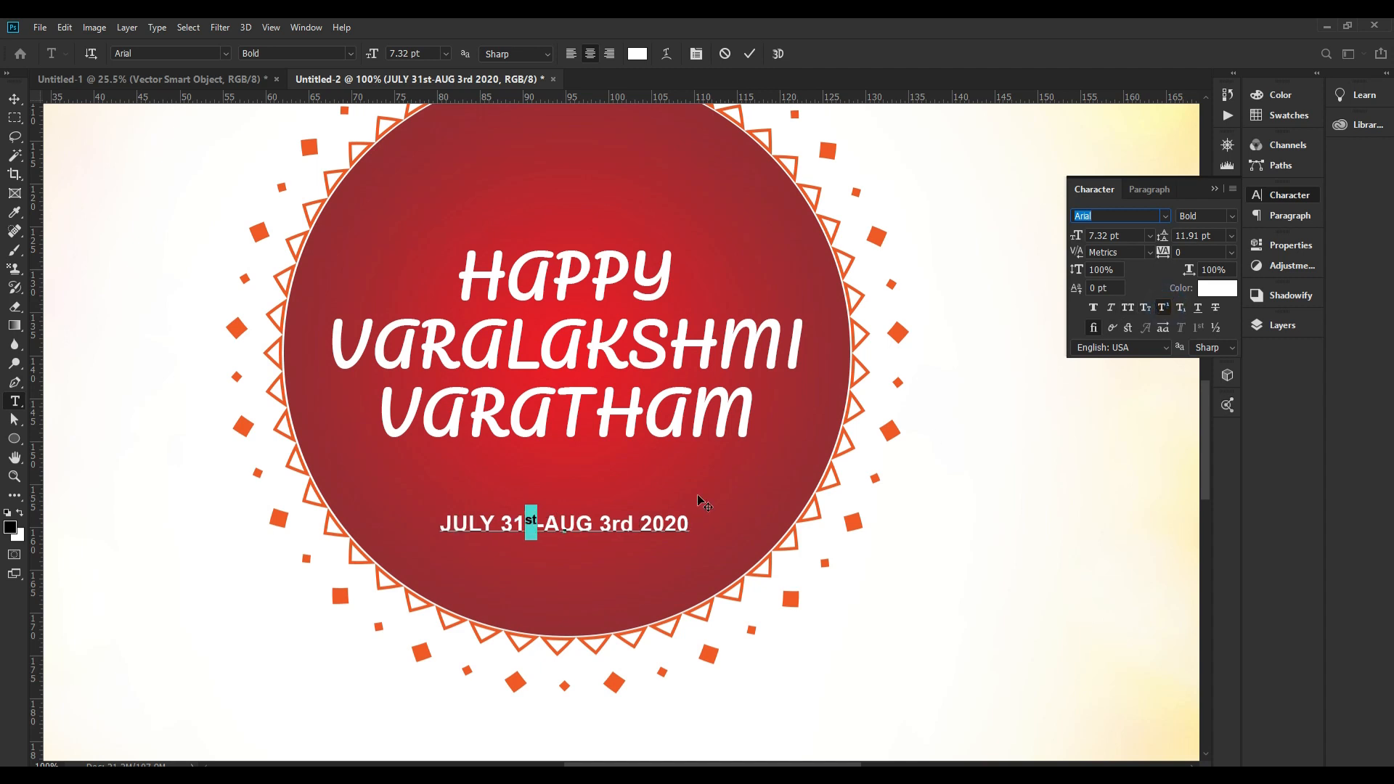
{"action": "key", "text": "ctrl+Return"}
{"action": "left_click_drag", "start_coordinate": [615, 525], "coordinate": [634, 526]}
{"action": "left_click", "coordinate": [1163, 307]}
{"action": "key", "text": "ctrl+Return"}
{"action": "key", "text": "v"}
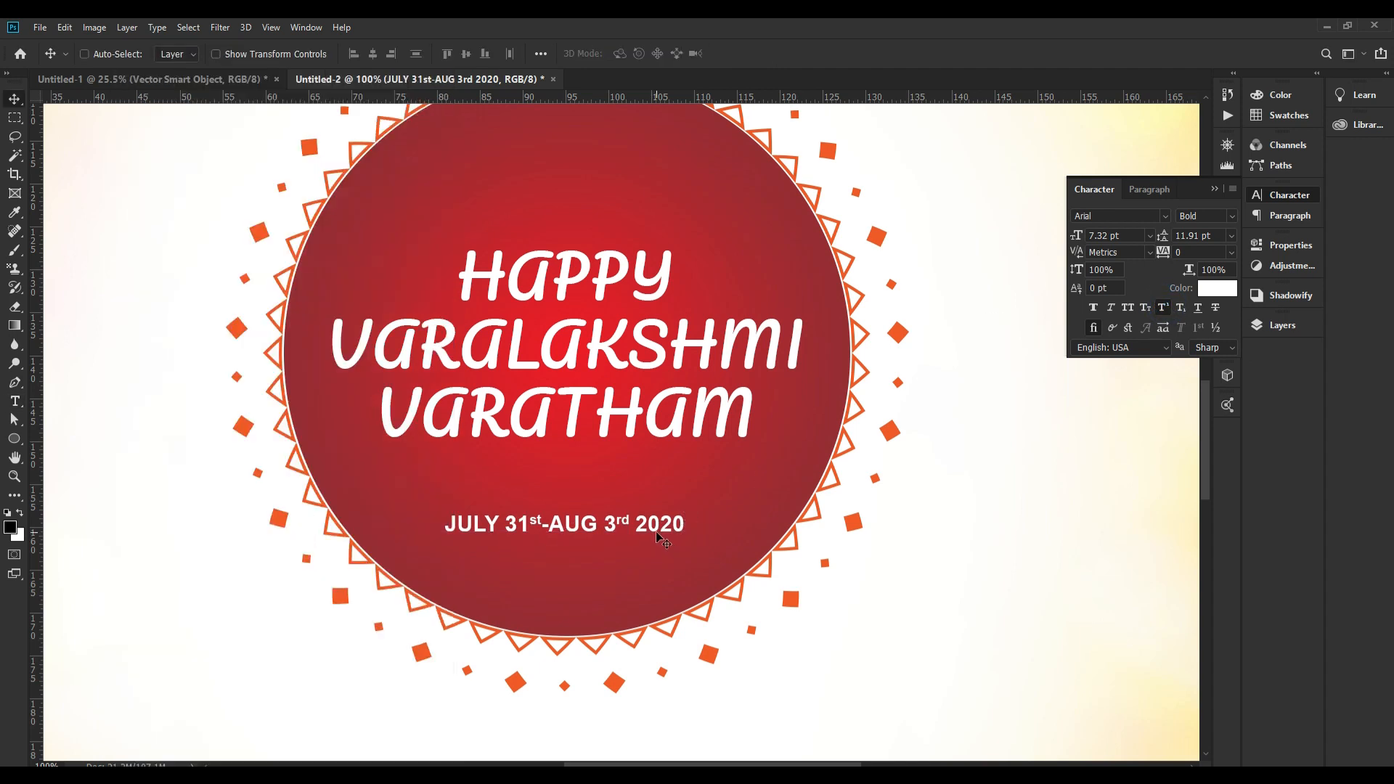
Align the date line to the canvas's horizontal centre and nudge it up closer to the greeting
{"action": "left_click", "coordinate": [371, 54]}
{"action": "key", "text": "shift+Up"}
{"action": "key", "text": "shift+Up"}
{"action": "key", "text": "shift+Up"}
{"action": "key", "text": "shift+Up"}
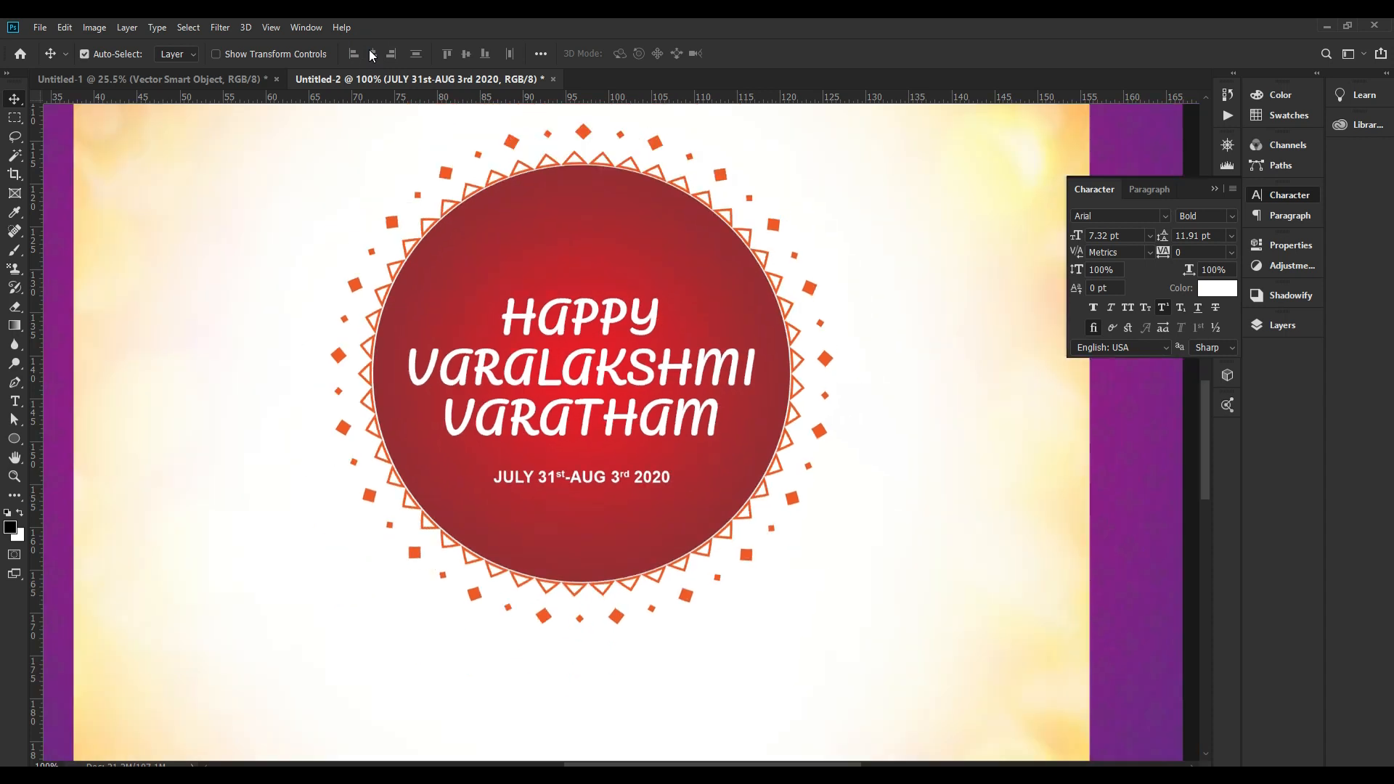
{"action": "key", "text": "ctrl+0"}
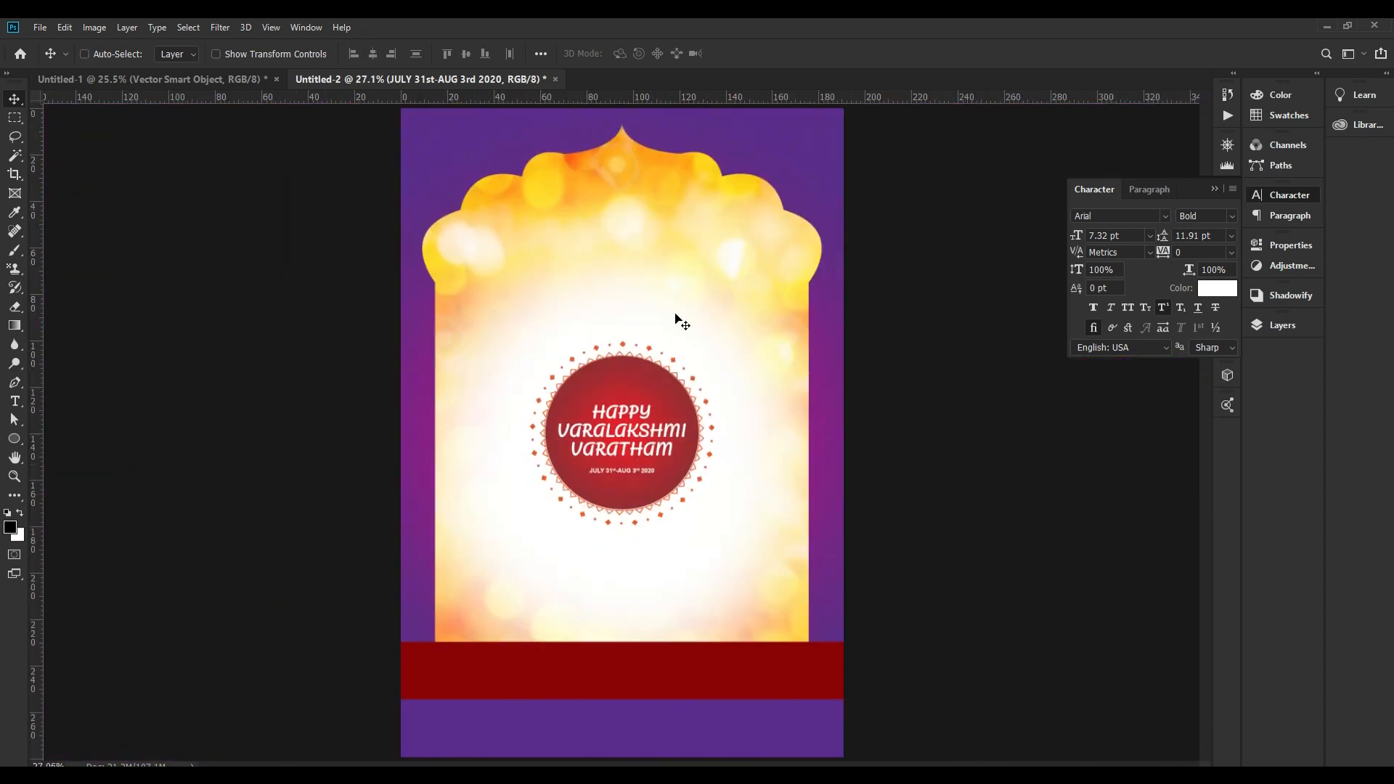
Copy the gold leafy divider from the Untitled-1 document into the Untitled-2 poster
{"action": "scroll", "coordinate": [667, 428], "scroll_direction": "up", "scroll_amount": 3}
{"action": "scroll", "coordinate": [413, 112], "scroll_direction": "down", "scroll_amount": 1}
{"action": "left_click", "coordinate": [240, 80]}
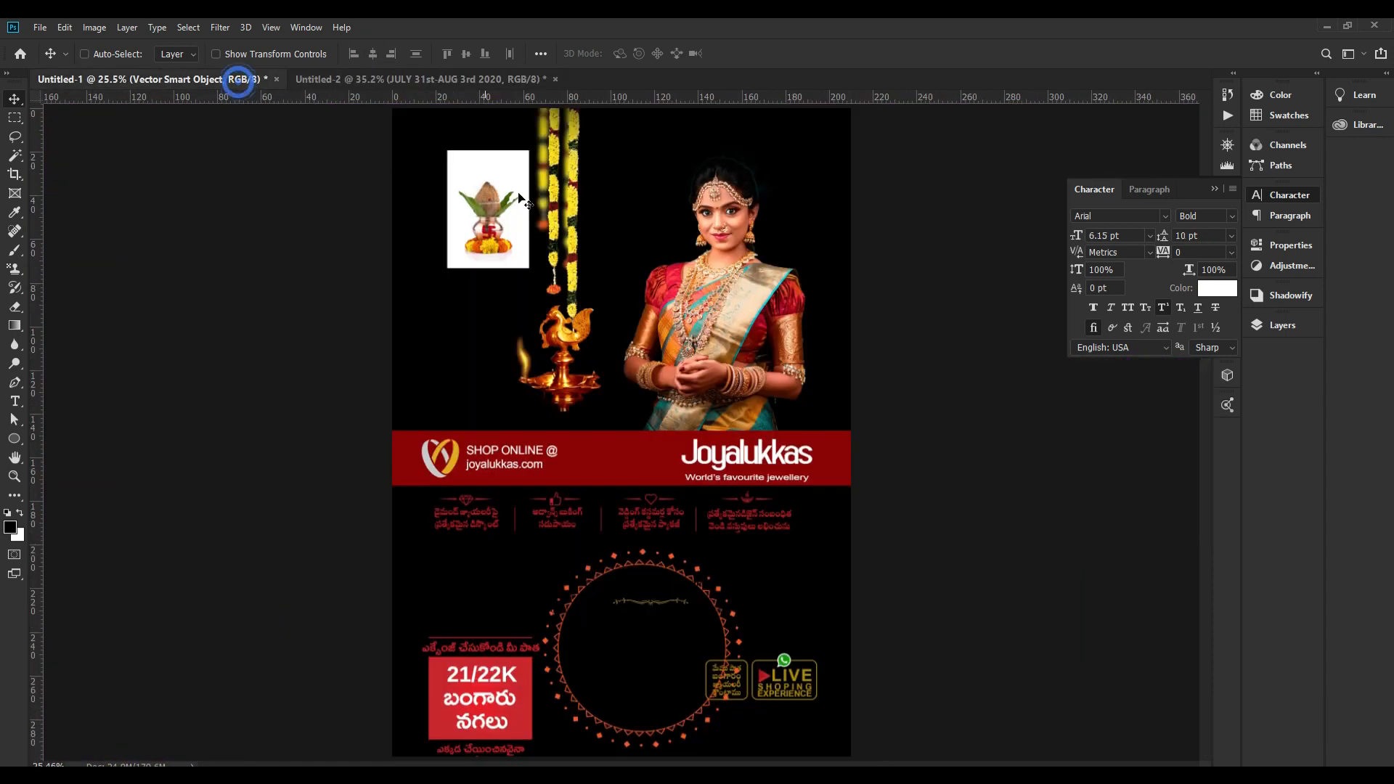
{"action": "left_click_drag", "start_coordinate": [669, 601], "coordinate": [664, 517]}
{"action": "left_click_drag", "start_coordinate": [664, 601], "coordinate": [688, 584]}
{"action": "left_click", "coordinate": [668, 624], "text": "ctrl"}
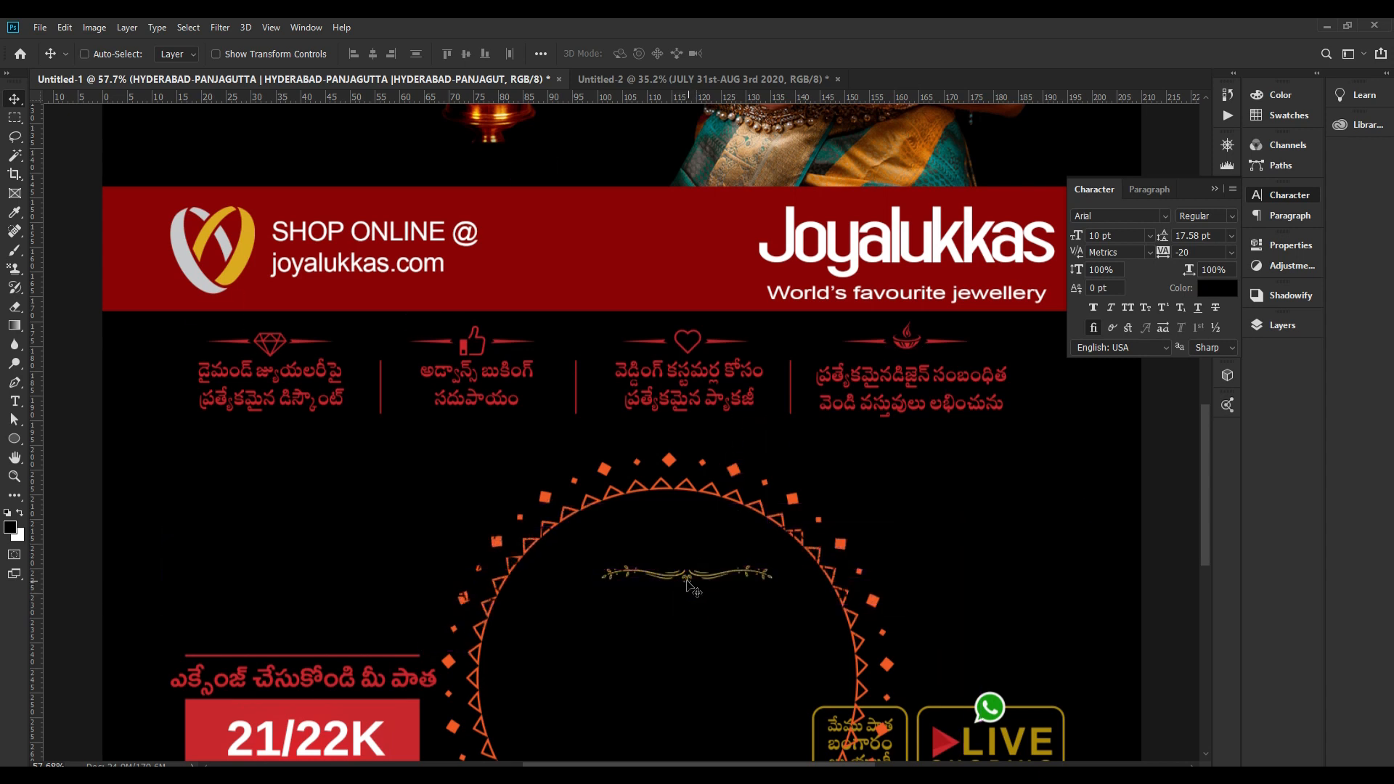
{"action": "right_click", "coordinate": [688, 582]}
{"action": "left_click", "coordinate": [747, 616]}
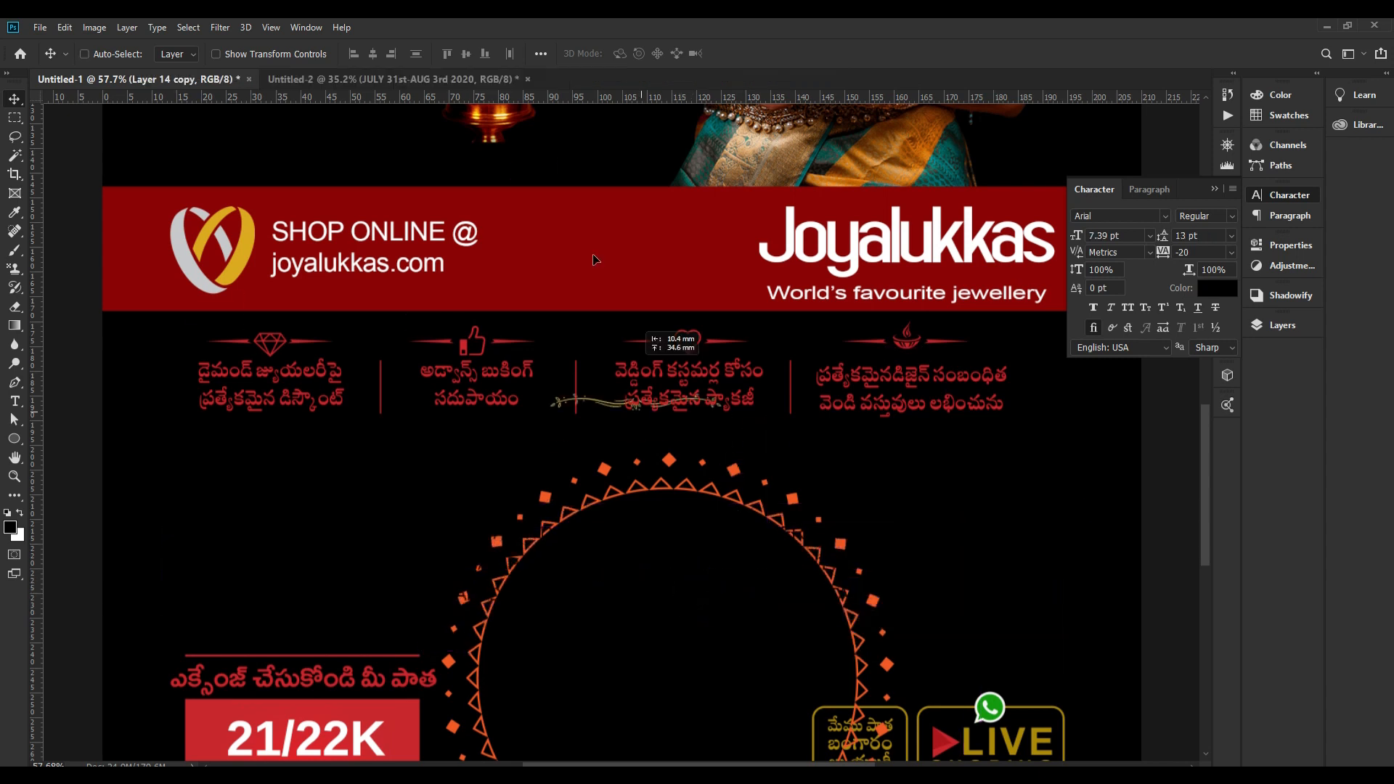
{"action": "scroll", "coordinate": [472, 174], "scroll_direction": "up", "scroll_amount": 1}
{"action": "left_click_drag", "start_coordinate": [356, 77], "coordinate": [720, 538]}
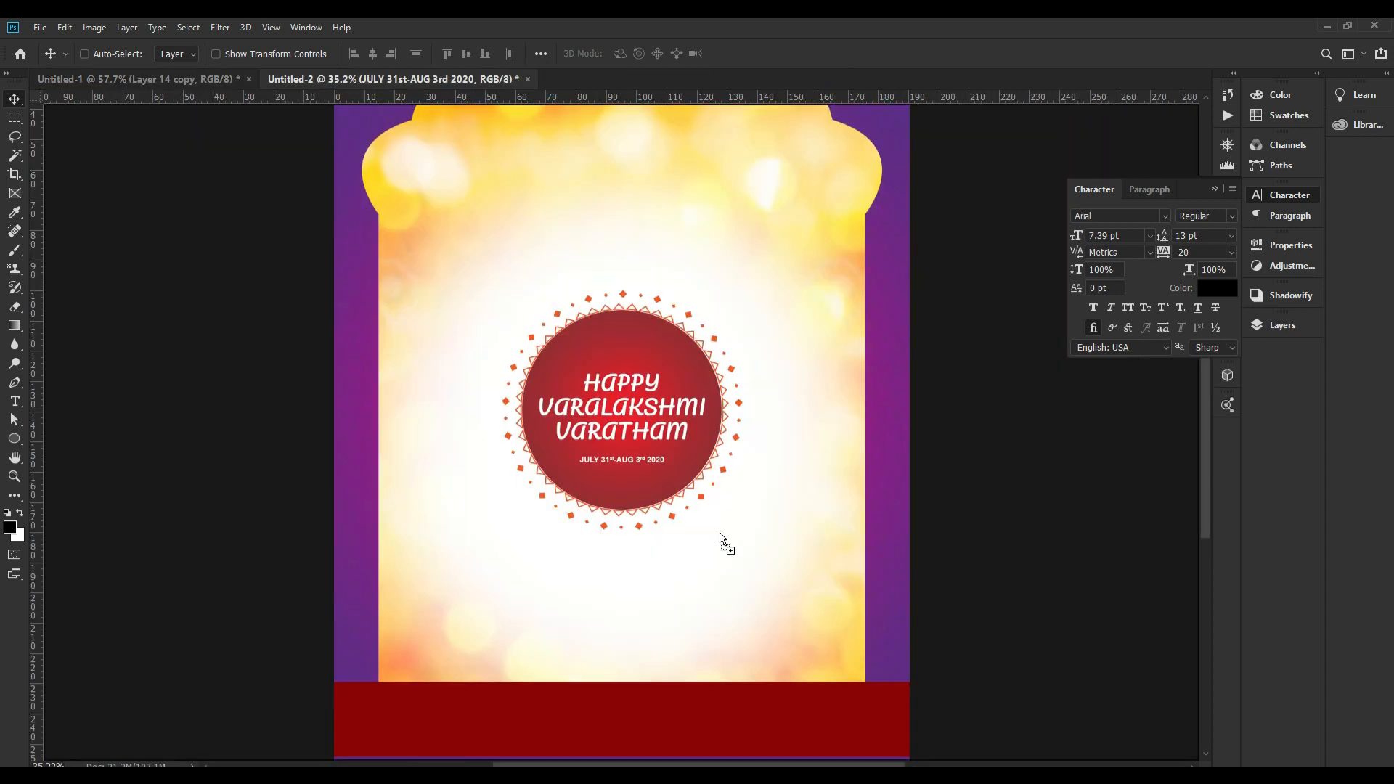
Place the gold divider horizontally centred above the word HAPPY, rotated 180°
{"action": "left_click_drag", "start_coordinate": [646, 482], "coordinate": [642, 372]}
{"action": "key", "text": "ctrl+plus"}
{"action": "key", "text": "ctrl+plus"}
{"action": "key", "text": "ctrl+plus"}
{"action": "key", "text": "ctrl+t"}
{"action": "right_click", "coordinate": [608, 248]}
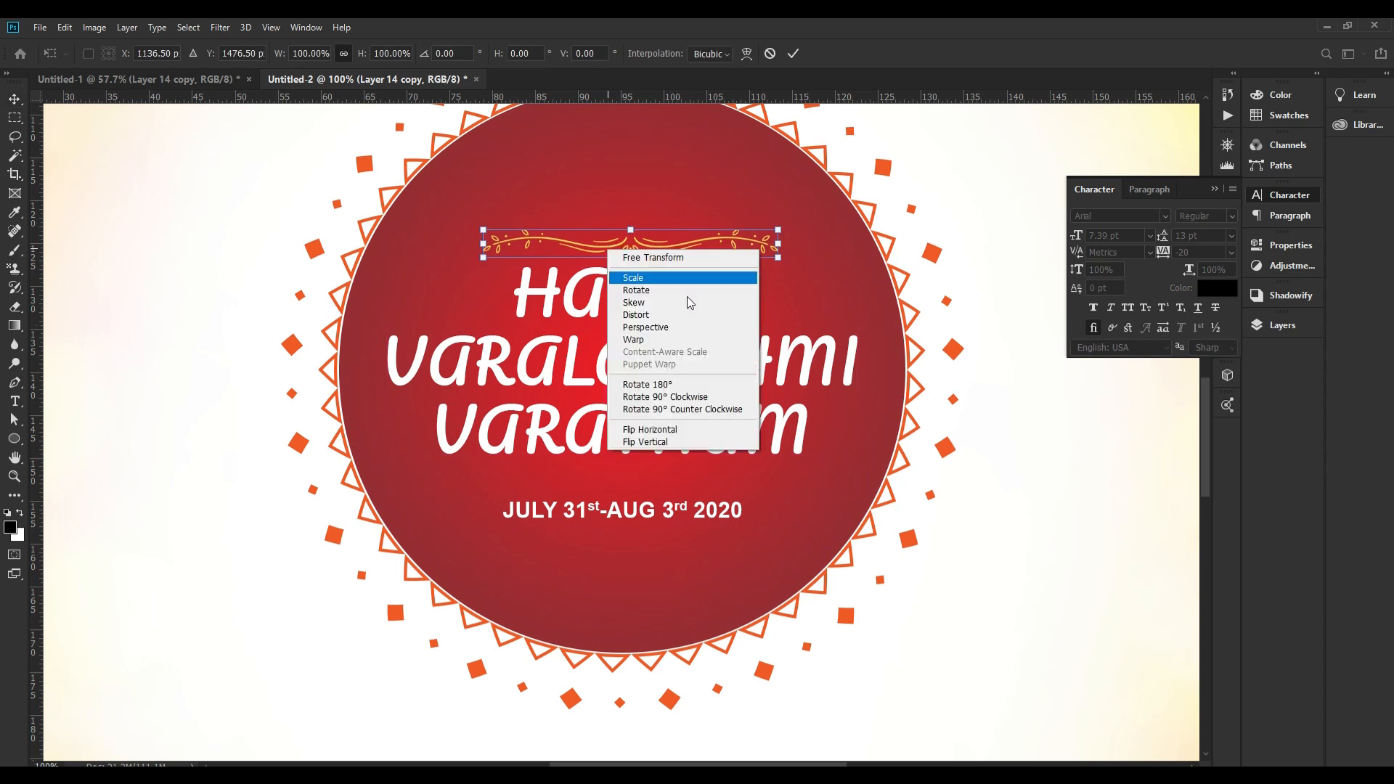
{"action": "left_click", "coordinate": [699, 386]}
{"action": "key", "text": "Return"}
{"action": "left_click", "coordinate": [372, 53]}
Duplicate the gold divider below the word VARATHAM and rotate the copy 180°
{"action": "left_click_drag", "start_coordinate": [643, 236], "coordinate": [682, 455]}
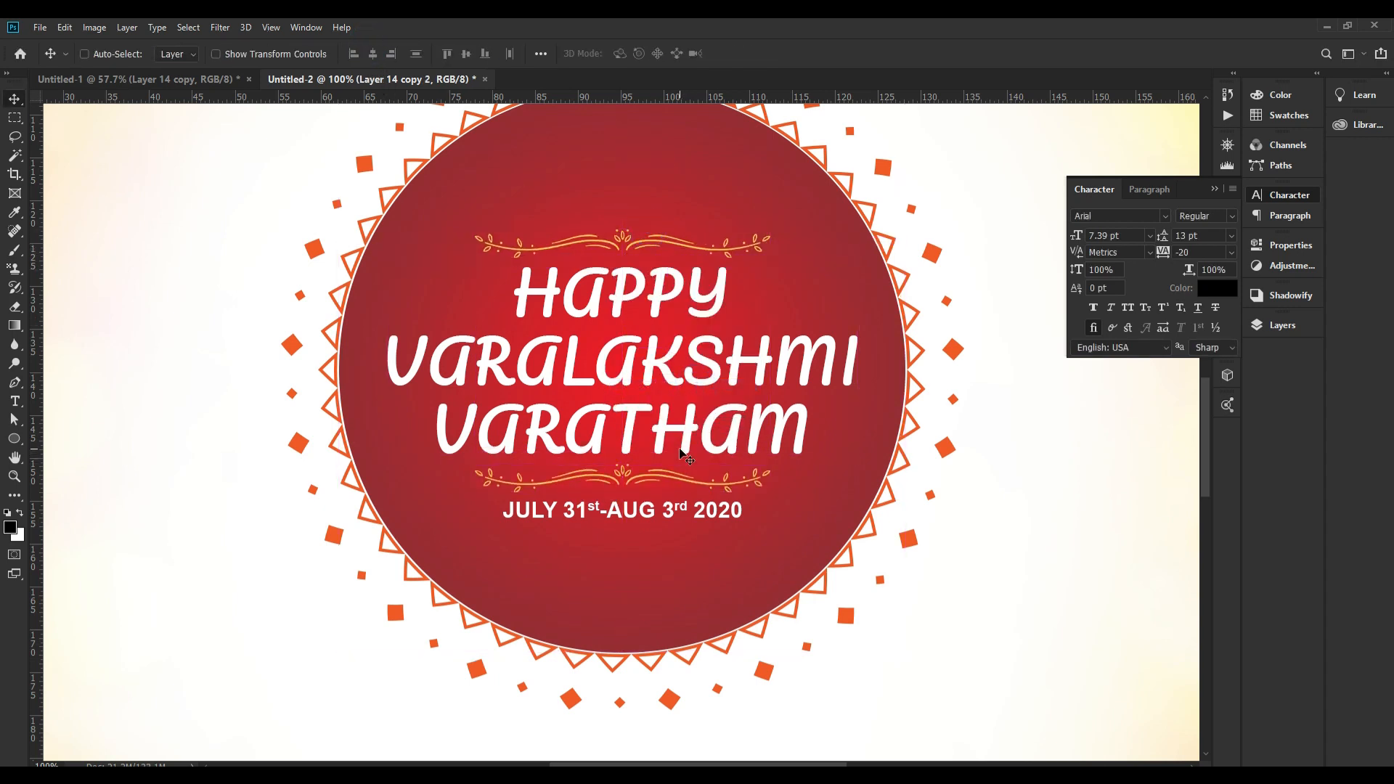
{"action": "key", "text": "ctrl+t"}
{"action": "right_click", "coordinate": [675, 482]}
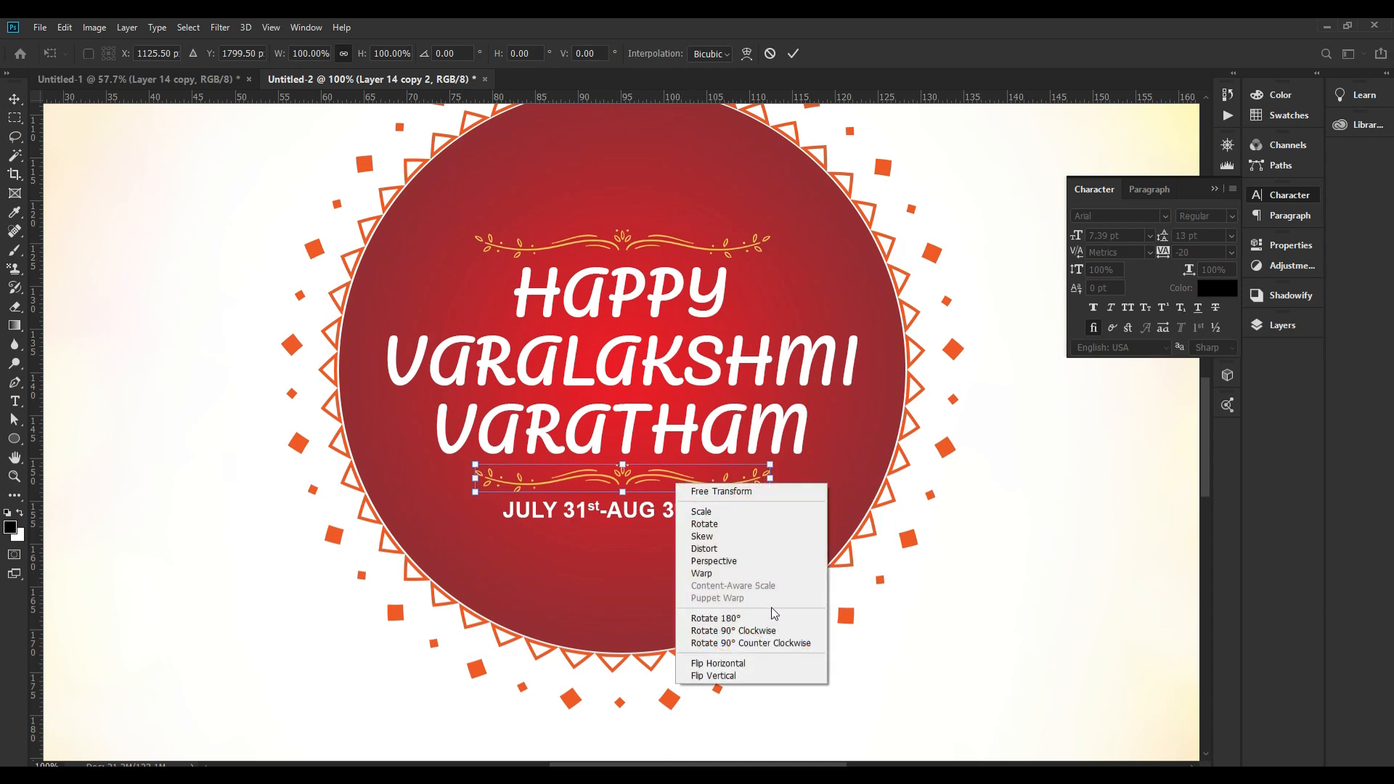
{"action": "left_click", "coordinate": [747, 561]}
{"action": "right_click", "coordinate": [650, 478]}
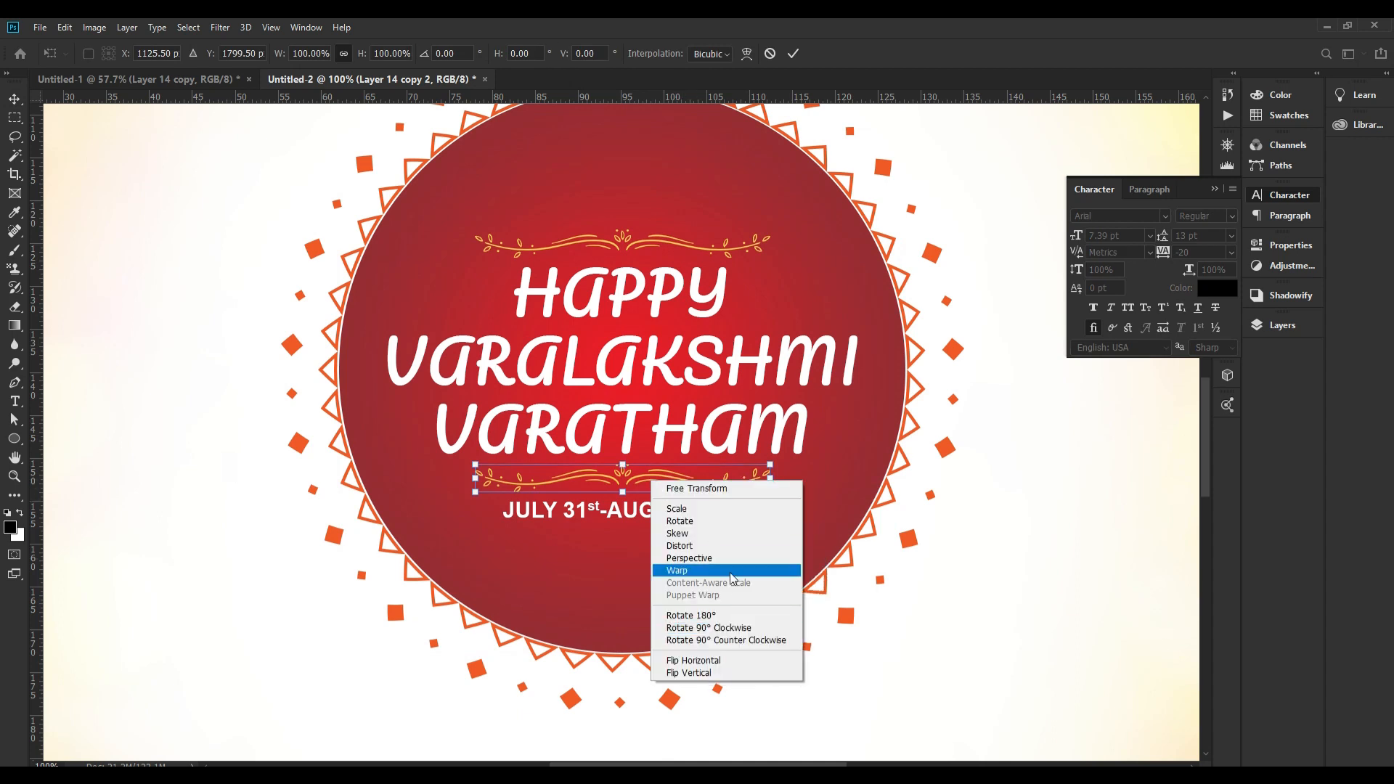
{"action": "left_click", "coordinate": [716, 617]}
{"action": "key", "text": "Return"}
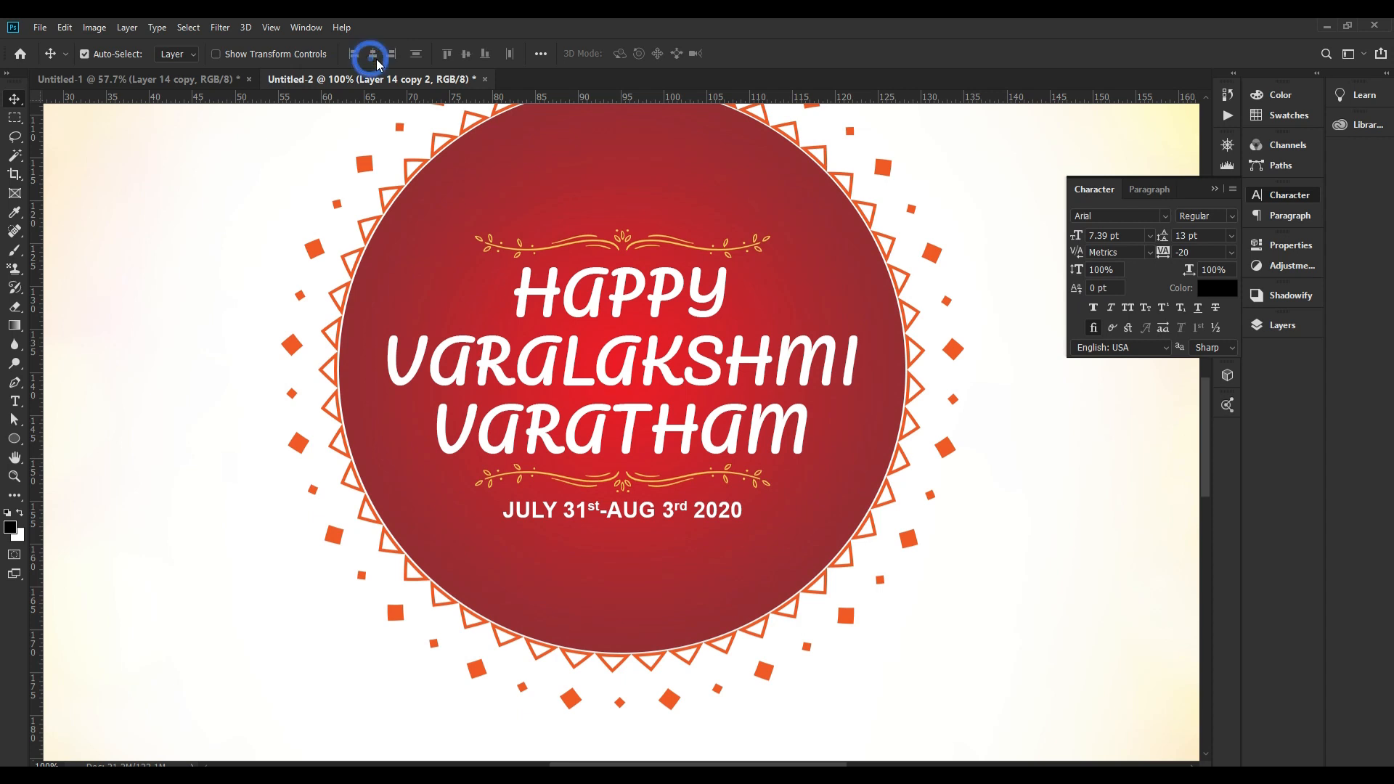
Move the lower gold divider down below the date line
{"action": "key", "text": "shift+Down"}
{"action": "key", "text": "shift+Down"}
{"action": "key", "text": "shift+Down"}
{"action": "key", "text": "shift+Down"}
{"action": "key", "text": "shift+Down"}
{"action": "key", "text": "shift+Down"}
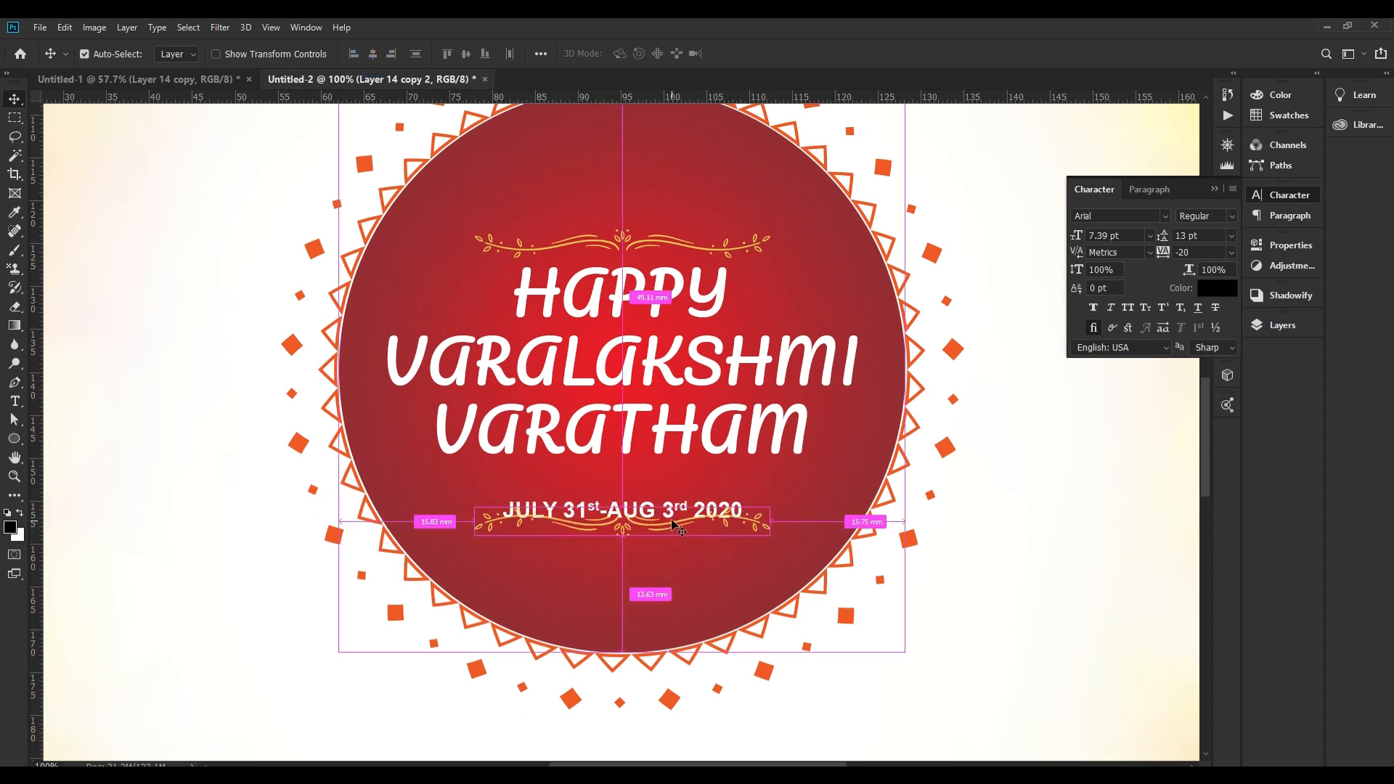
Move the date line up so it sits just beneath VARATHAM, above the lower divider
{"action": "left_click_drag", "start_coordinate": [651, 513], "coordinate": [653, 494]}
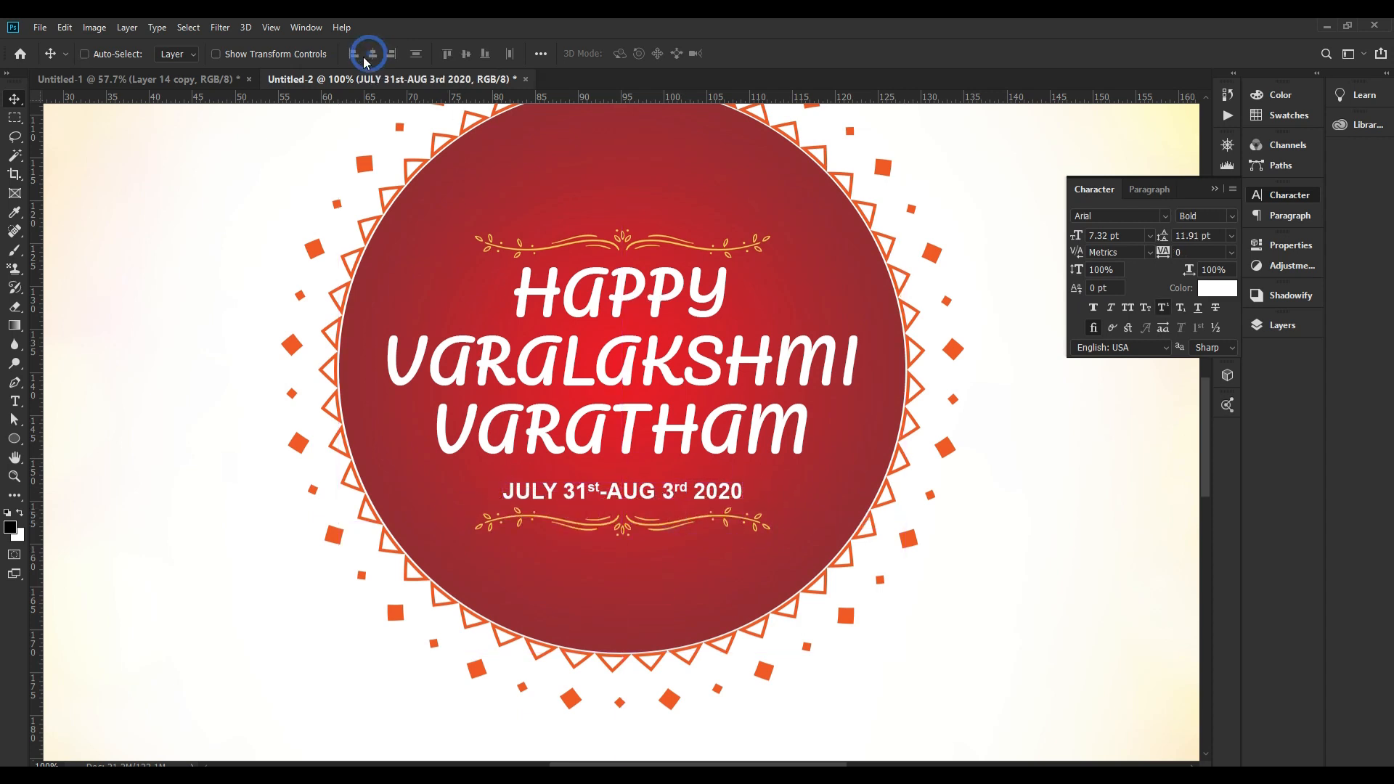
{"action": "key", "text": "Up"}
{"action": "key", "text": "Up"}
{"action": "key", "text": "Up"}
{"action": "key", "text": "Up"}
{"action": "key", "text": "Up"}
{"action": "key", "text": "Up"}
{"action": "key", "text": "Up"}
{"action": "key", "text": "Up"}
{"action": "key", "text": "Up"}
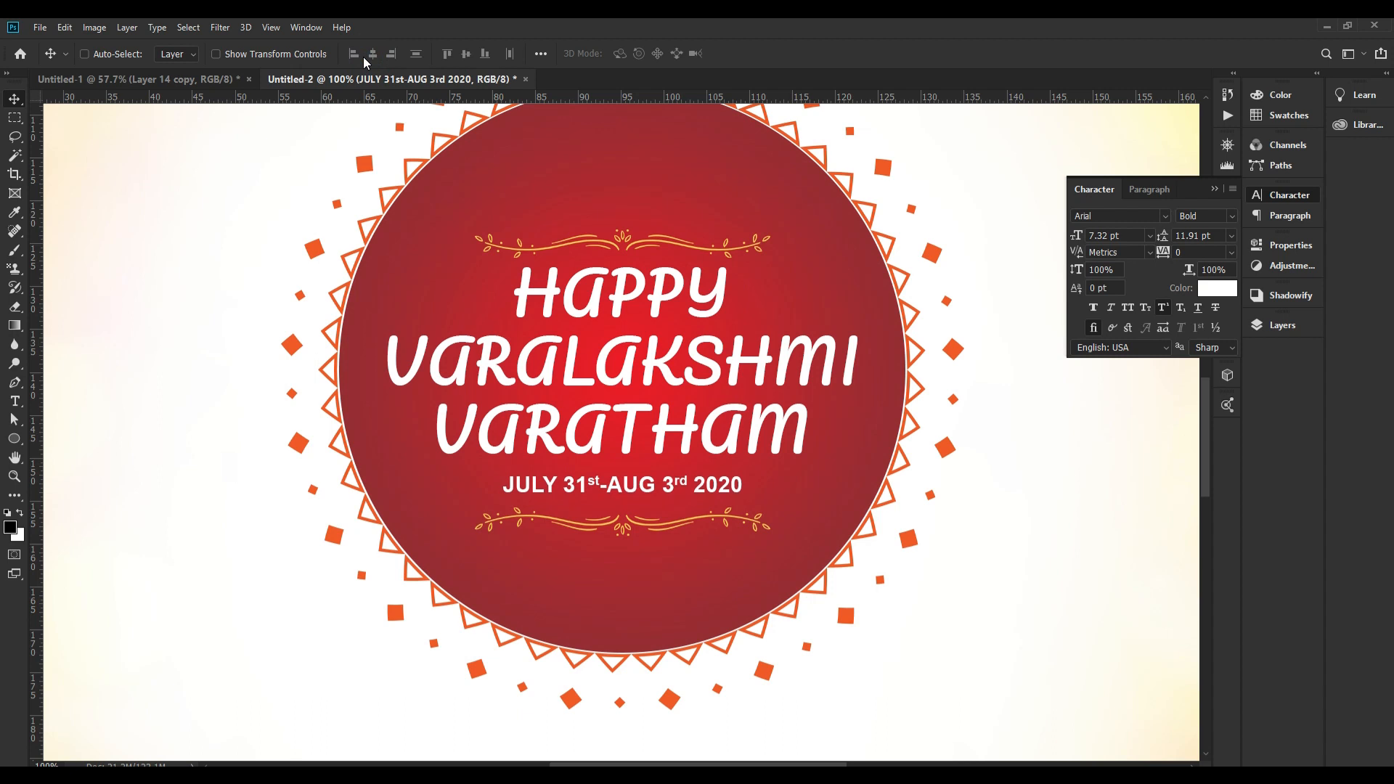
Switch to the browser to view the copper kalash picture in the kalusham png image results, and return to Photoshop
{"action": "key", "text": "ctrl+0"}
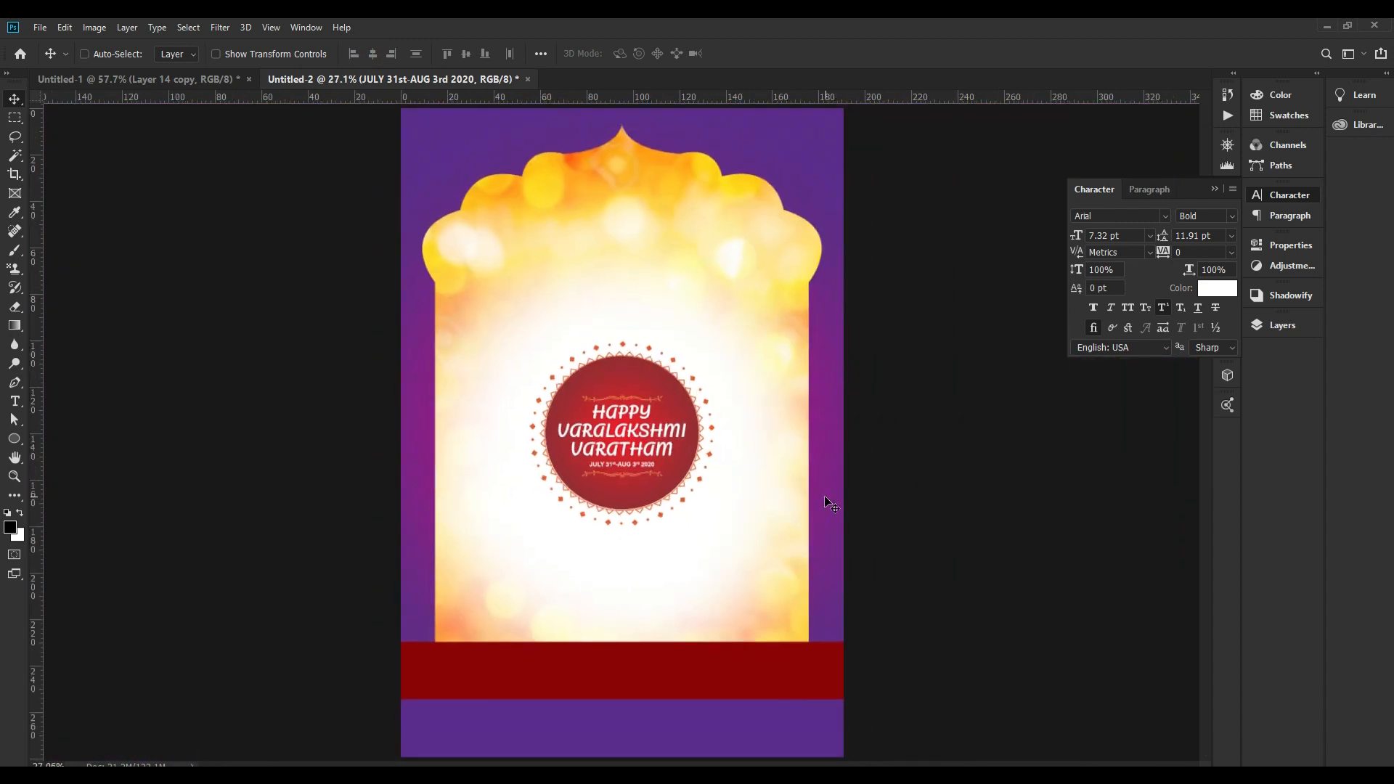
{"action": "scroll", "coordinate": [706, 390], "scroll_direction": "up", "scroll_amount": 4}
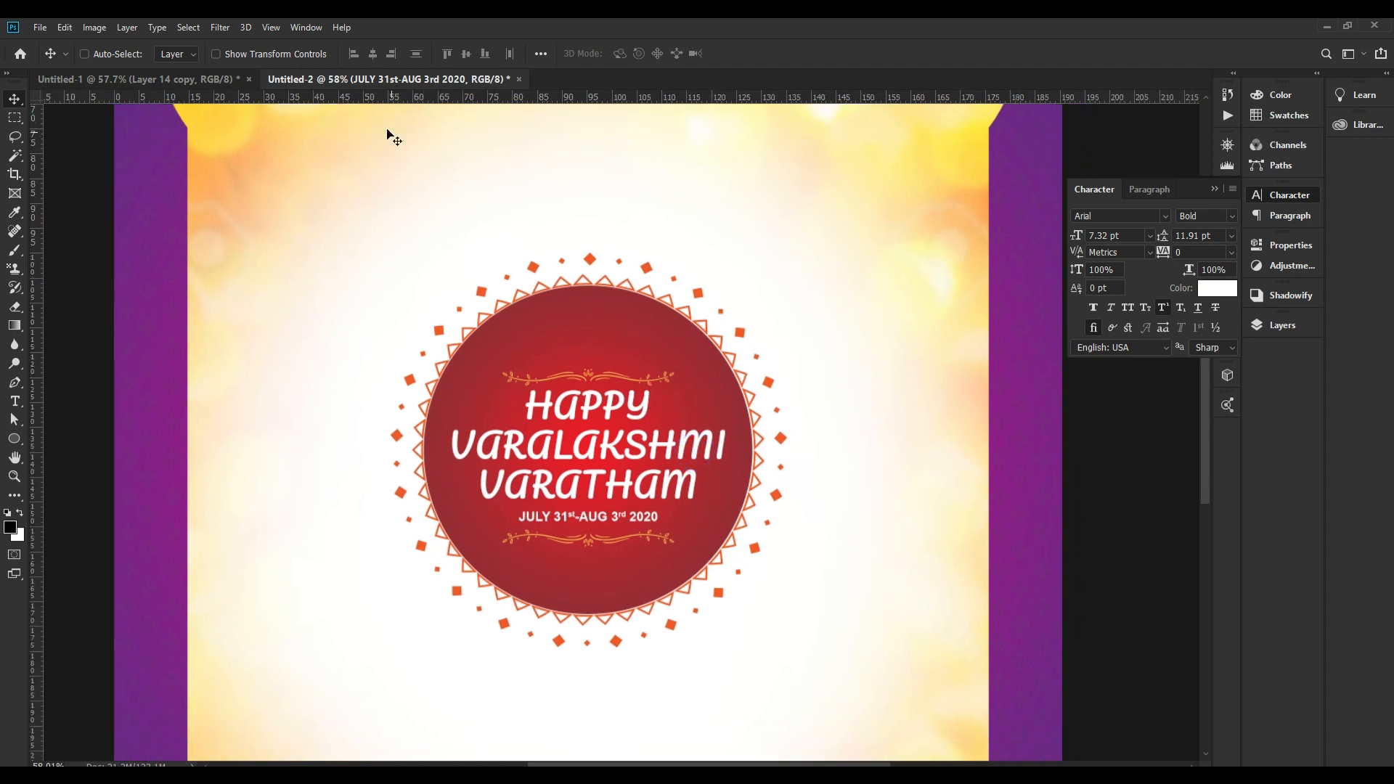
{"action": "left_click", "coordinate": [215, 80]}
{"action": "left_click", "coordinate": [370, 81]}
{"action": "left_click", "coordinate": [223, 85]}
{"action": "key", "text": "alt+Tab"}
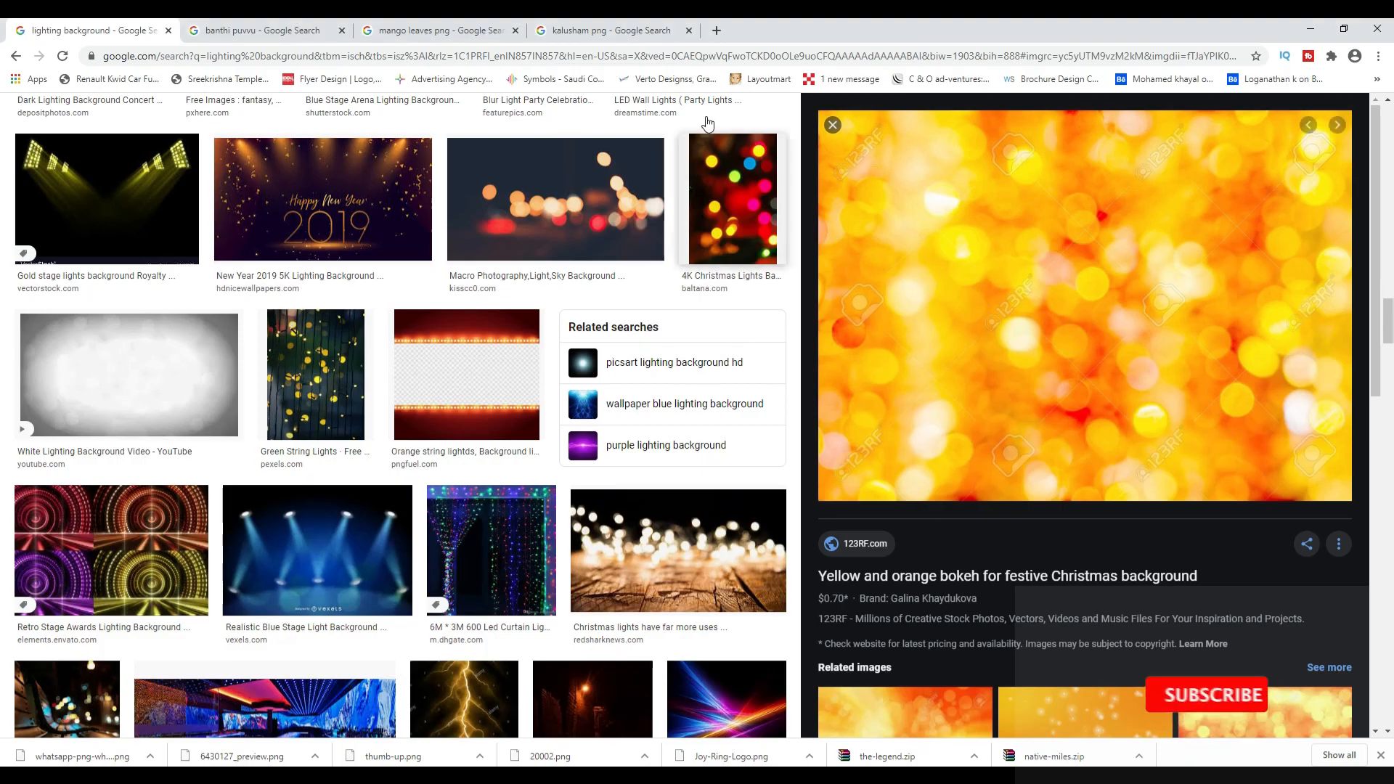
{"action": "left_click", "coordinate": [549, 38]}
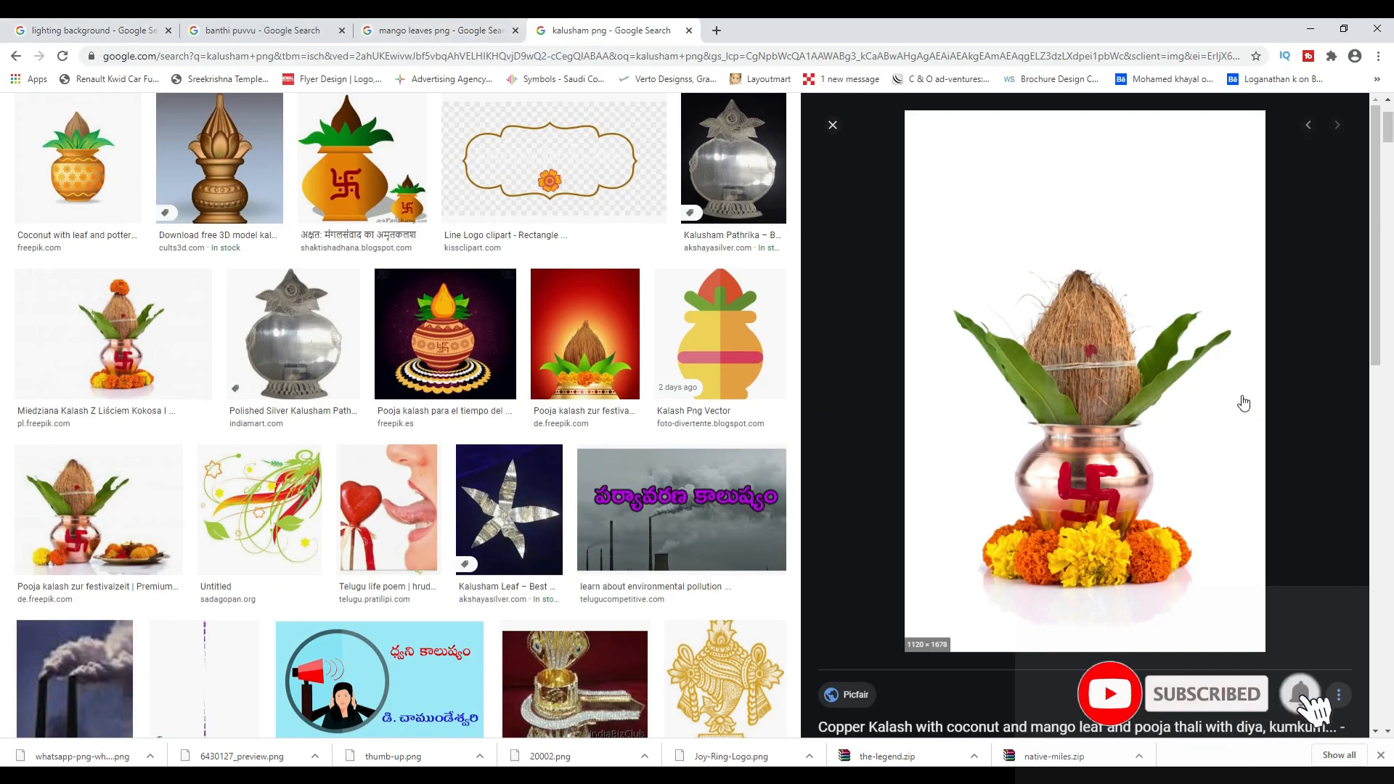
{"action": "key", "text": "alt+Tab"}
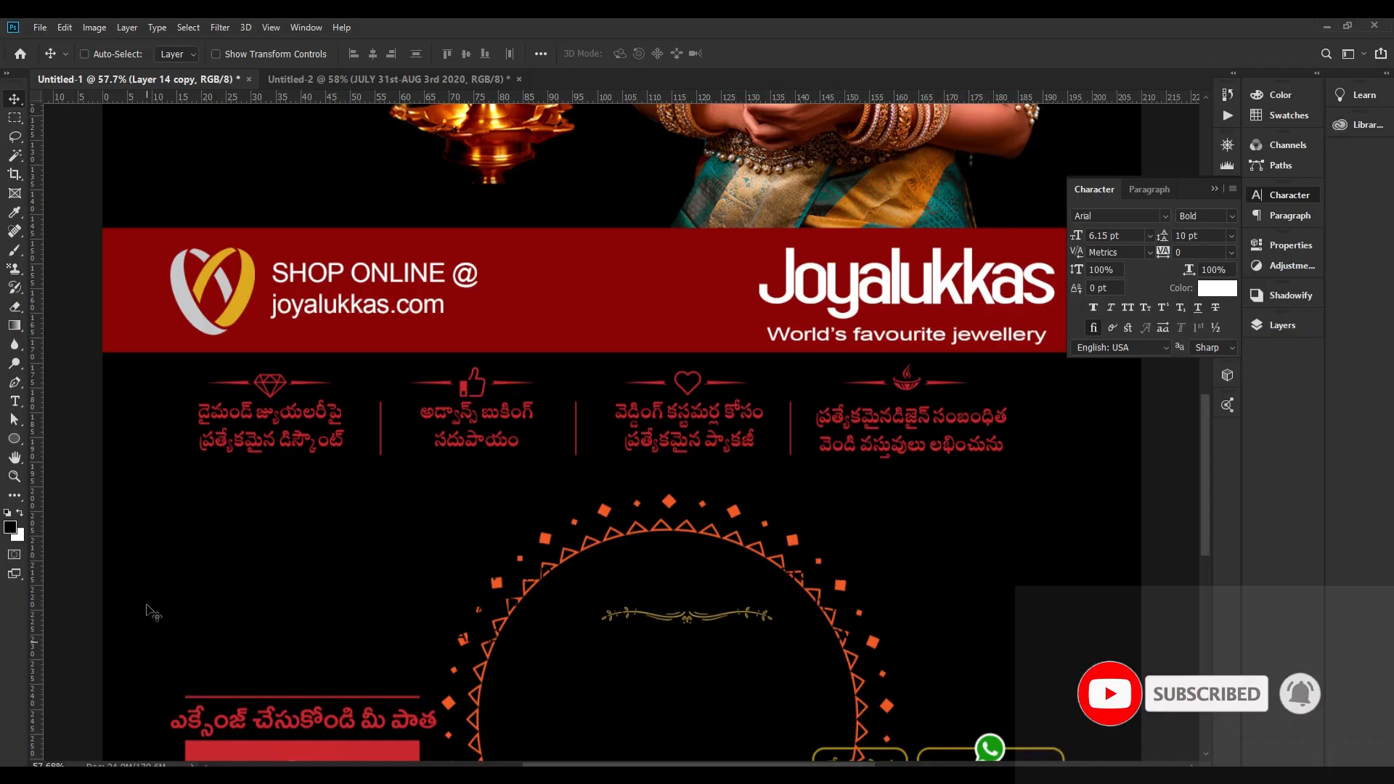
Copy the kalash image from the Untitled-1 document into Untitled-2, over the upper part of the red circle
{"action": "left_click", "coordinate": [271, 78]}
{"action": "left_click", "coordinate": [205, 79]}
{"action": "scroll", "coordinate": [513, 481], "scroll_direction": "up", "scroll_amount": 5}
{"action": "key", "text": "ctrl+minus"}
{"action": "left_click_drag", "start_coordinate": [642, 322], "coordinate": [577, 665]}
{"action": "left_click_drag", "start_coordinate": [308, 322], "coordinate": [773, 279]}
{"action": "left_click_drag", "start_coordinate": [585, 326], "coordinate": [585, 327]}
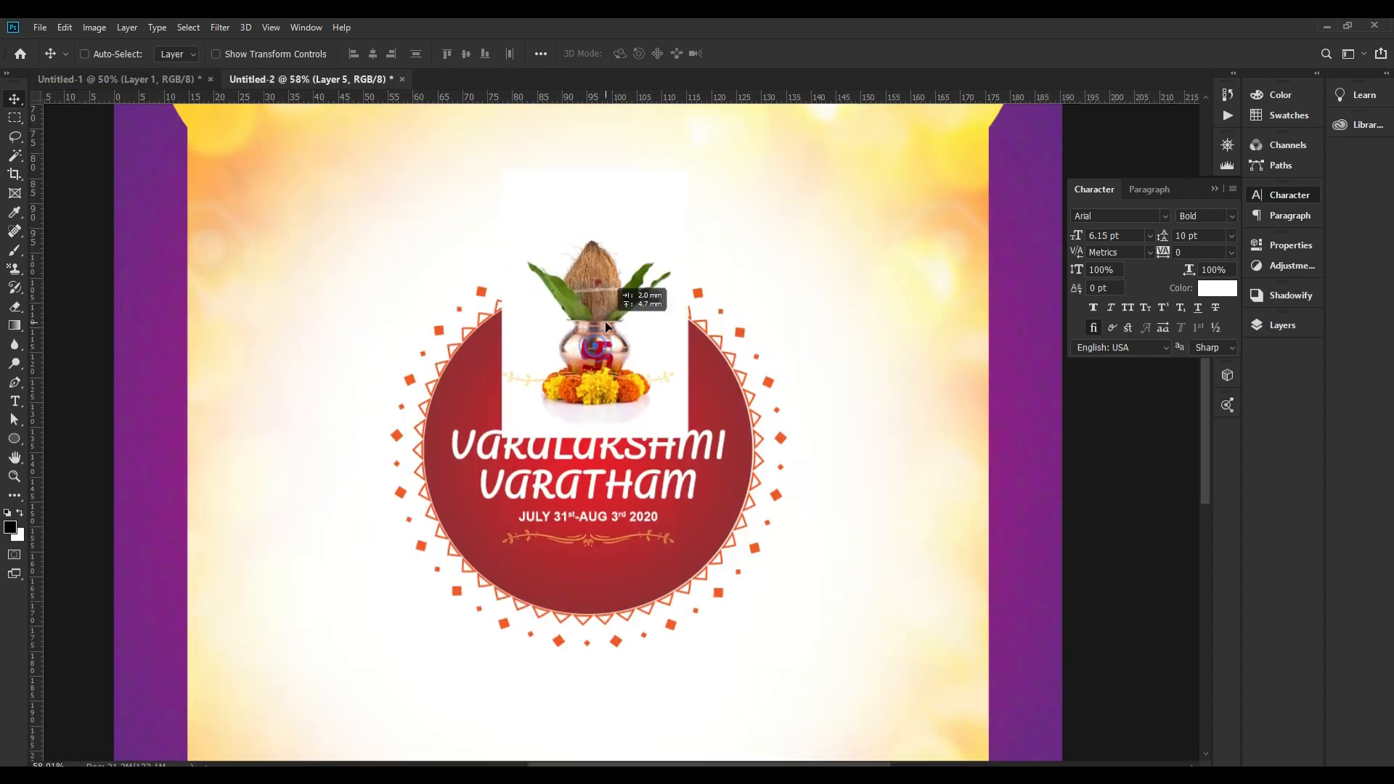
Enable the layer mask on the kalash layer to hide its white background, after toggling the mask to compare
{"action": "left_click", "coordinate": [1282, 326]}
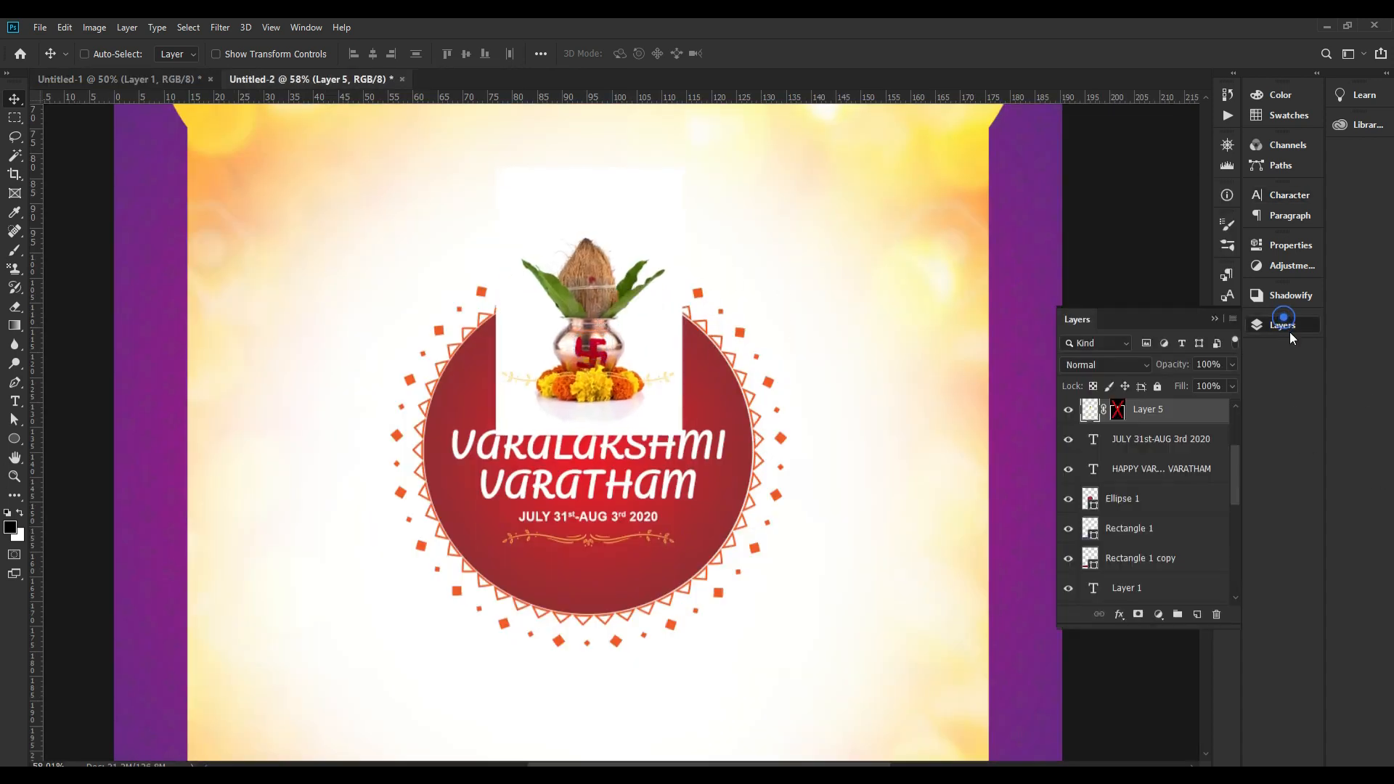
{"action": "right_click", "coordinate": [1119, 413]}
{"action": "left_click", "coordinate": [1152, 421]}
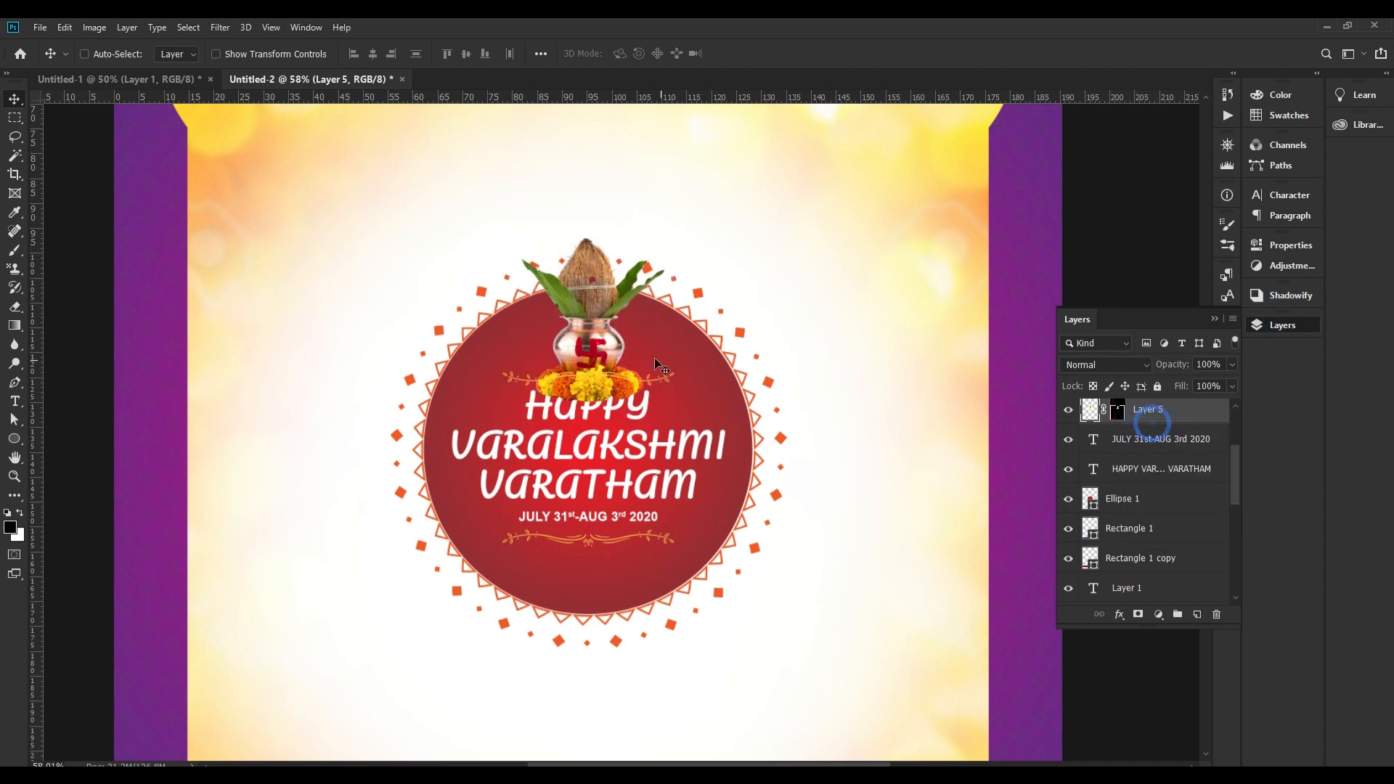
{"action": "right_click", "coordinate": [1124, 411]}
{"action": "left_click", "coordinate": [1154, 418]}
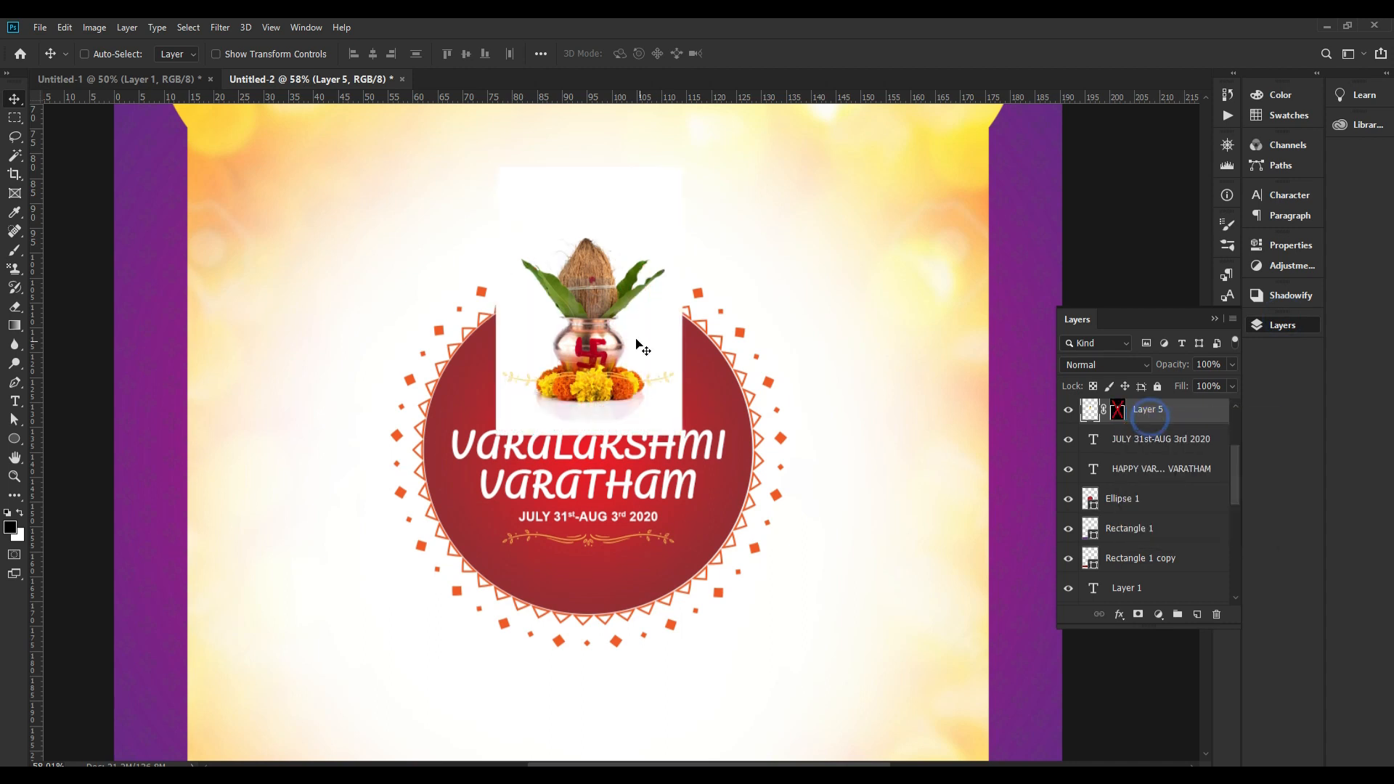
{"action": "left_click_drag", "start_coordinate": [560, 358], "coordinate": [692, 526]}
{"action": "right_click", "coordinate": [1118, 414]}
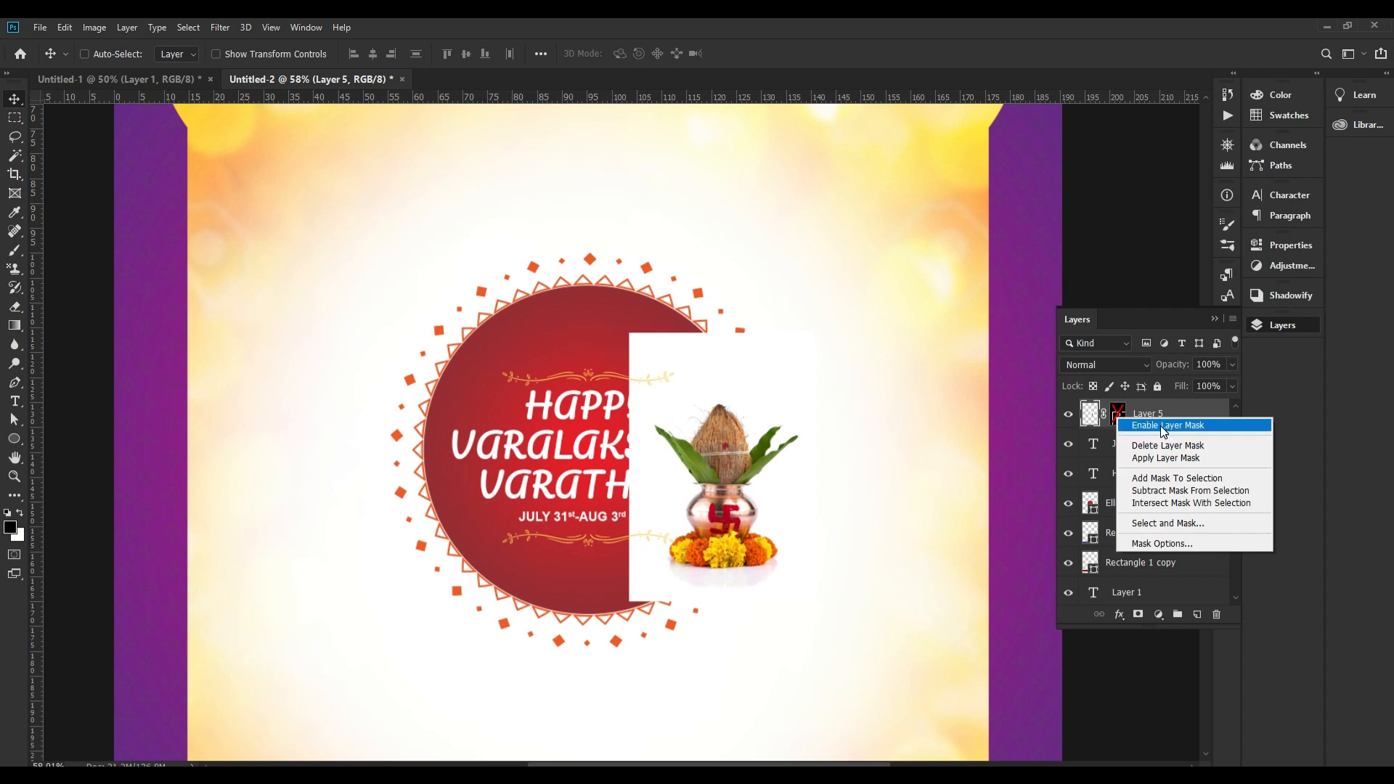
{"action": "left_click", "coordinate": [1154, 421]}
Scale down the kalash and place it horizontally centred at the upper edge of the red circle
{"action": "key", "text": "ctrl+t"}
{"action": "left_click_drag", "start_coordinate": [818, 494], "coordinate": [592, 331]}
{"action": "key", "text": "Return"}
{"action": "key", "text": "ctrl+1"}
{"action": "scroll", "coordinate": [591, 327], "scroll_direction": "up", "scroll_amount": 3}
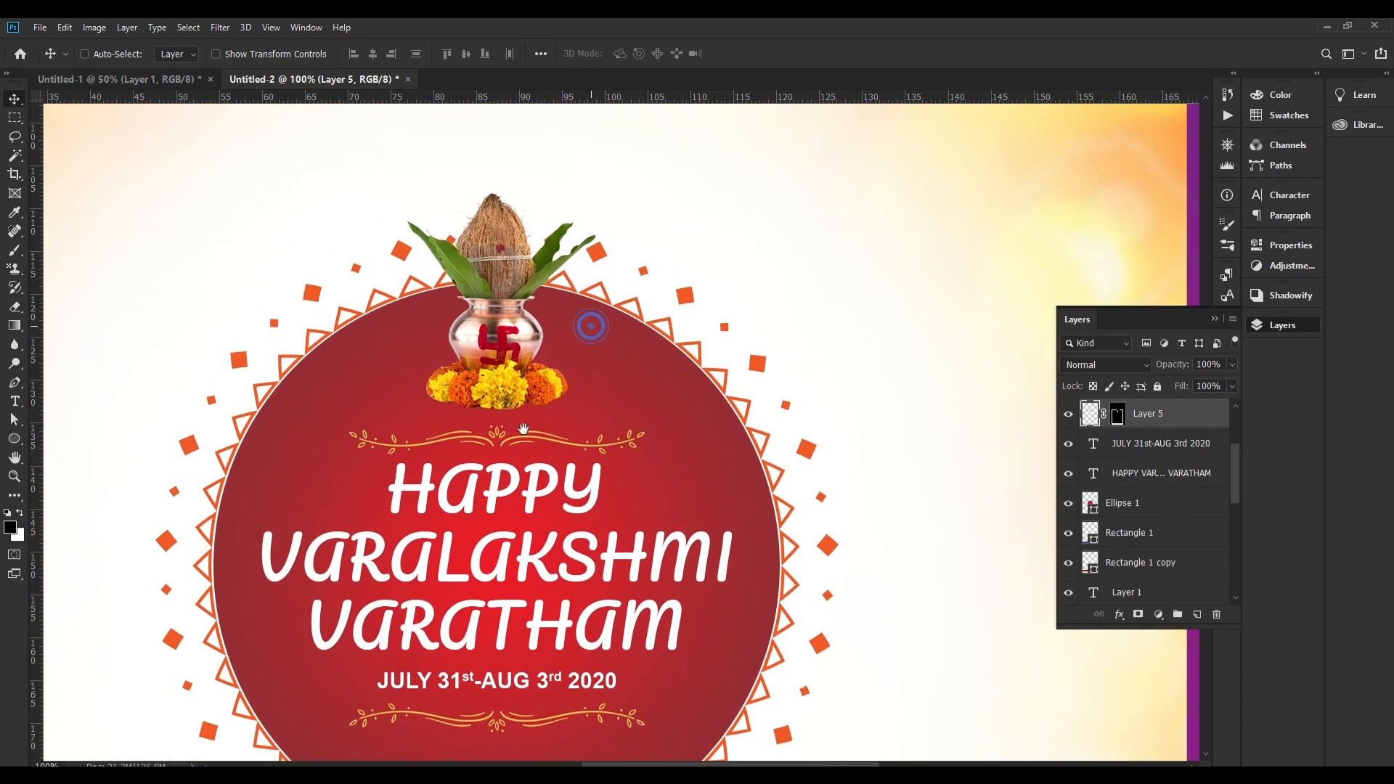
{"action": "left_click", "coordinate": [369, 56]}
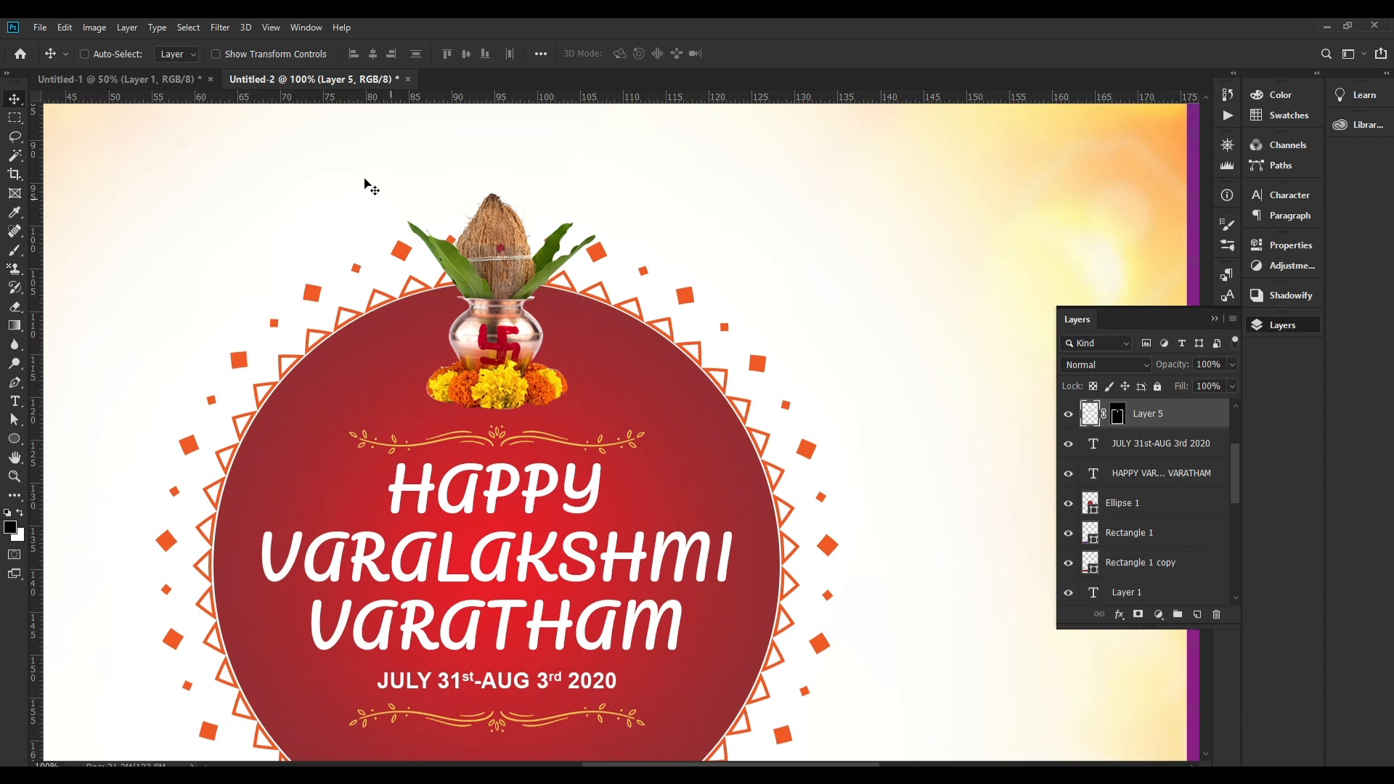
Add a black drop shadow to the kalash with 31% opacity, 130° angle, 26 px distance, 17% spread and 66 px size
{"action": "key", "text": "alt+l"}
{"action": "key", "text": "y"}
{"action": "key", "text": "d"}
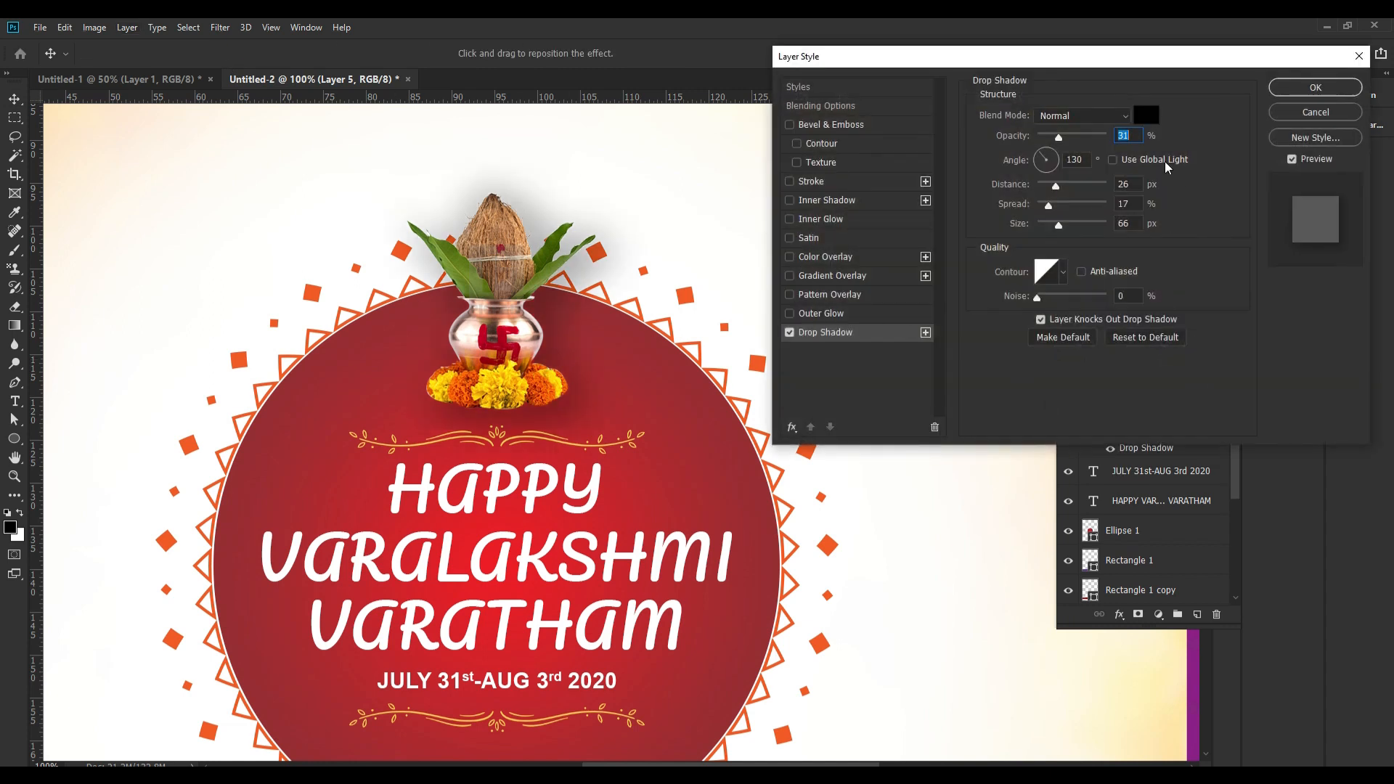
{"action": "left_click", "coordinate": [1323, 87]}
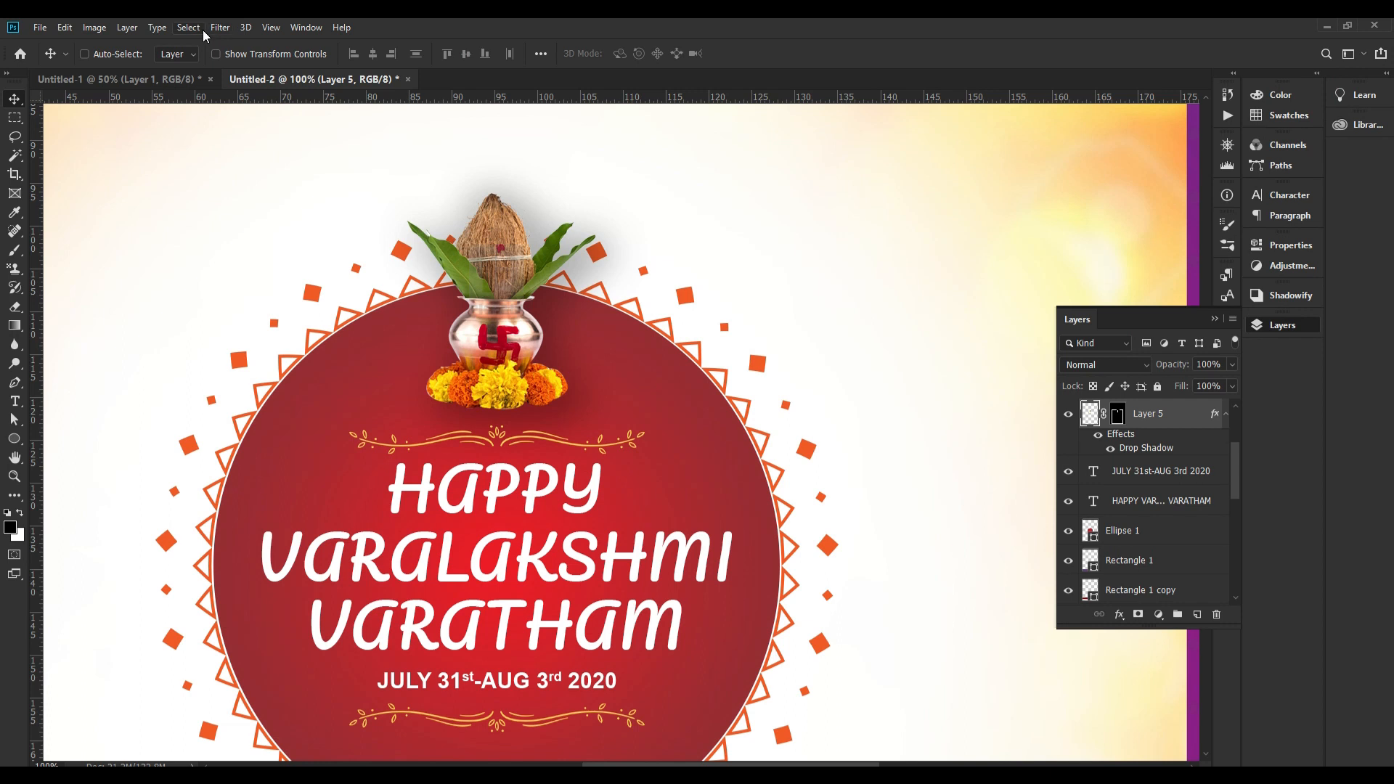
Convert the kalash's drop shadow effect into its own layer
{"action": "left_click", "coordinate": [213, 27]}
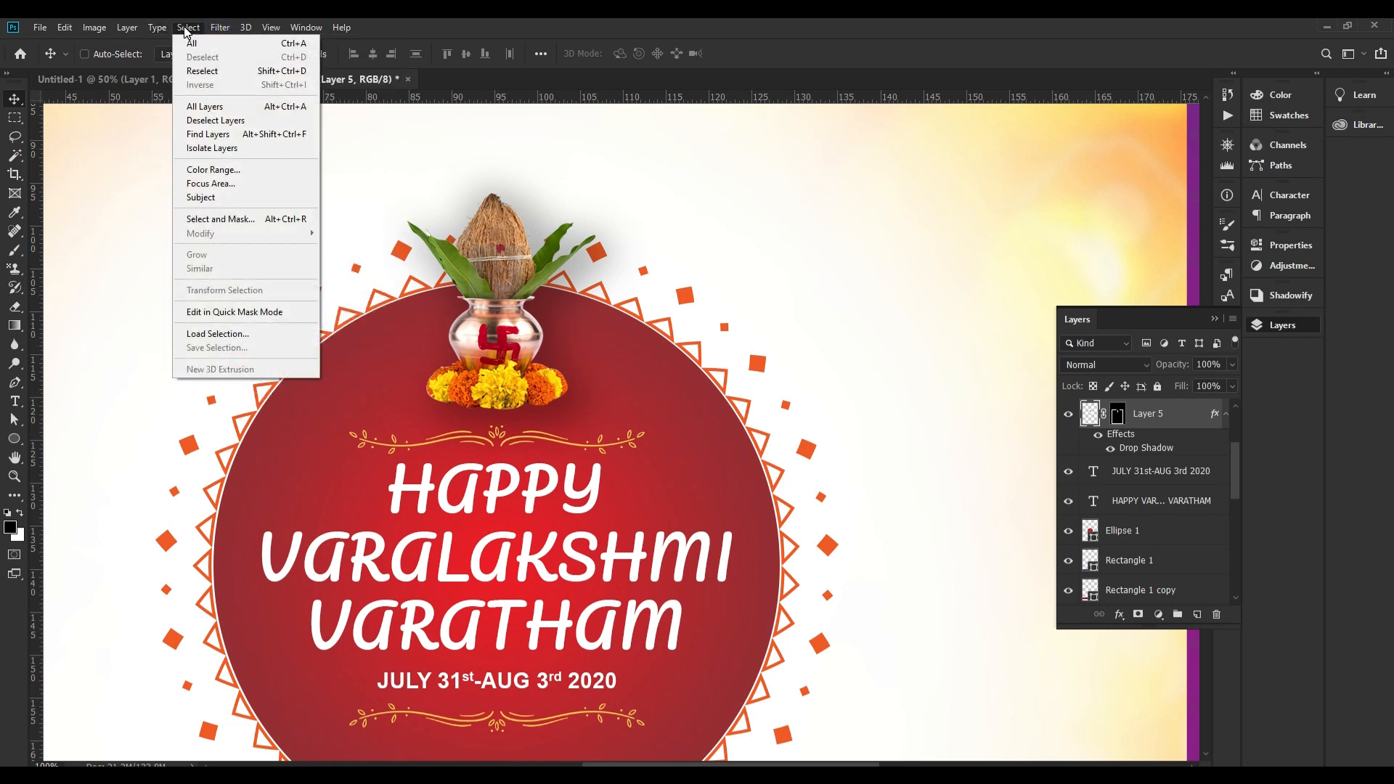
{"action": "mouse_move", "coordinate": [195, 29]}
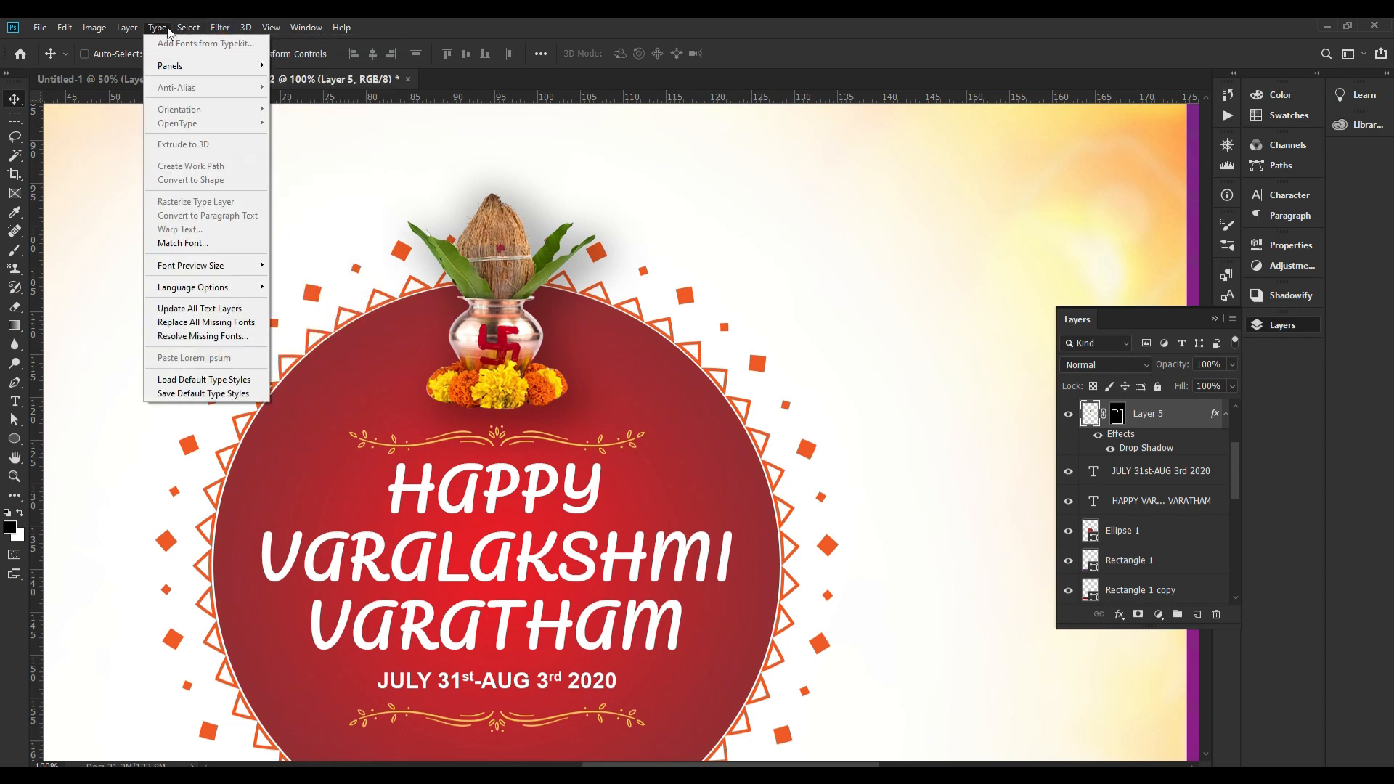
{"action": "mouse_move", "coordinate": [127, 28]}
{"action": "mouse_move", "coordinate": [175, 211]}
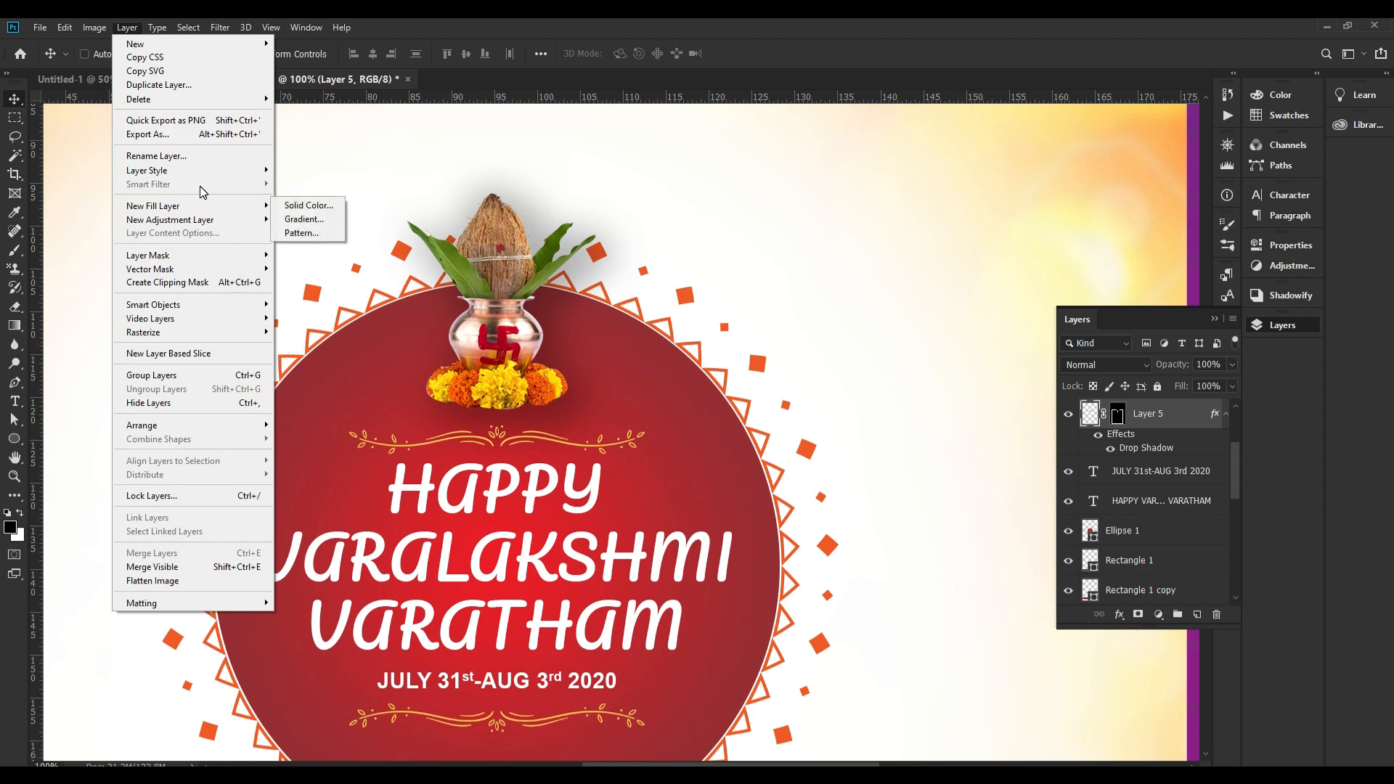
{"action": "mouse_move", "coordinate": [205, 169]}
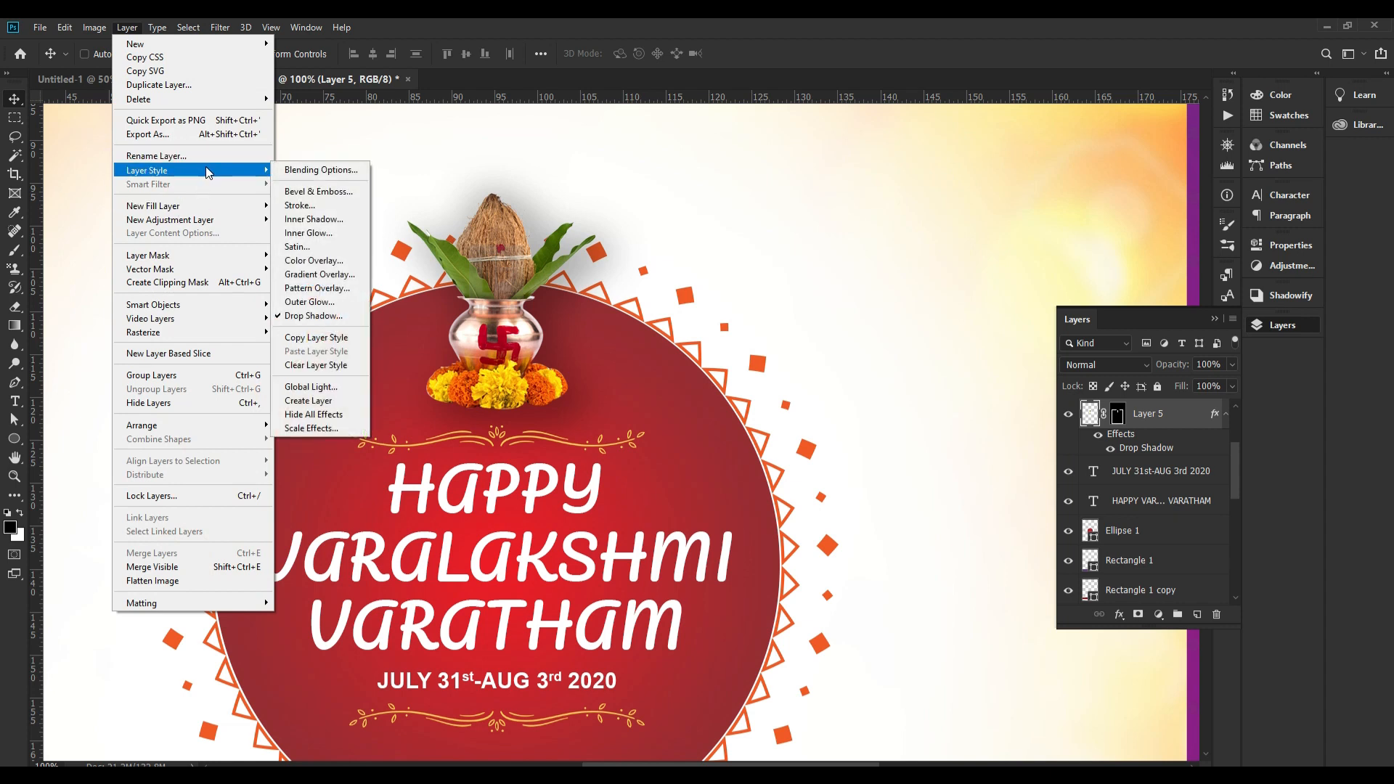
{"action": "left_click", "coordinate": [339, 401]}
{"action": "left_click", "coordinate": [632, 304]}
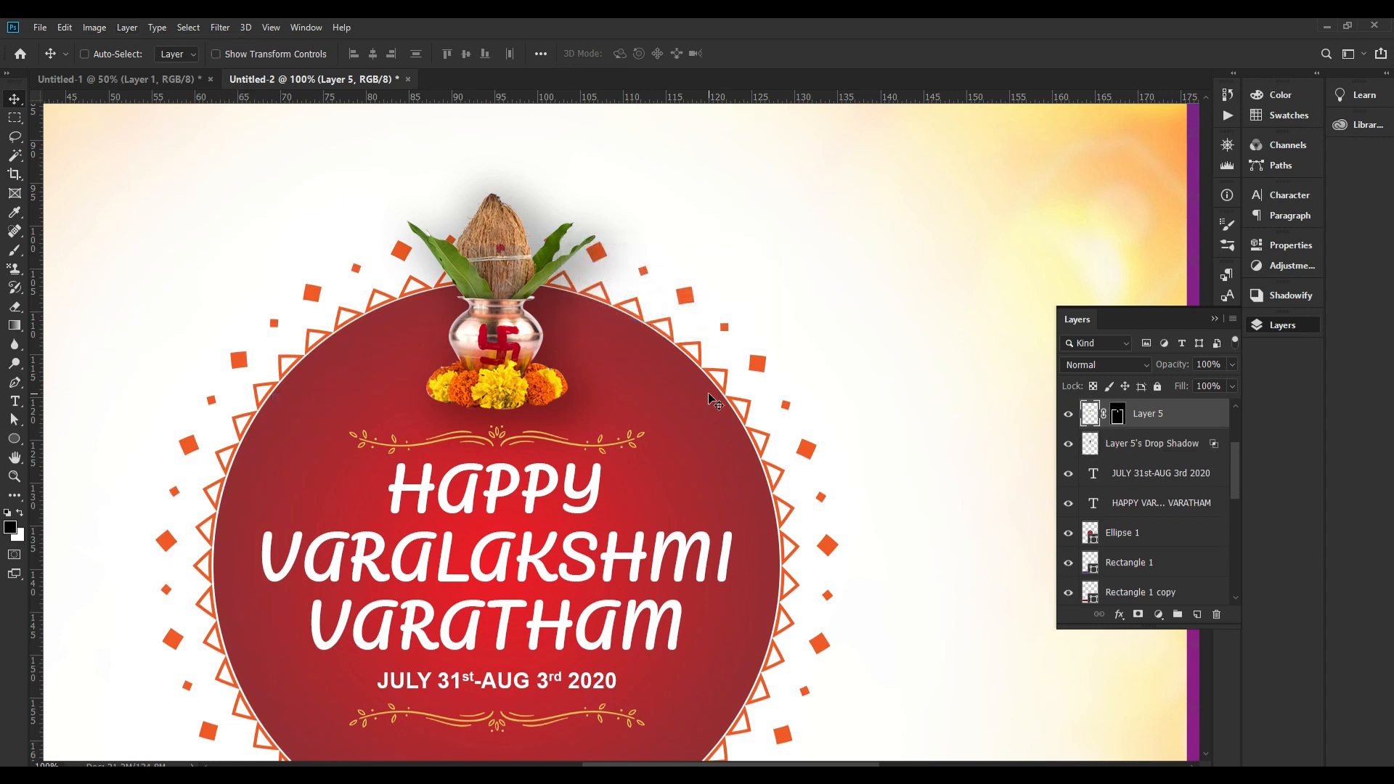
Try moving the separated shadow layer away from the kalash, and undo the move
{"action": "left_click_drag", "start_coordinate": [538, 385], "coordinate": [619, 411]}
{"action": "key", "text": "ctrl+z"}
{"action": "key", "text": "ctrl+z"}
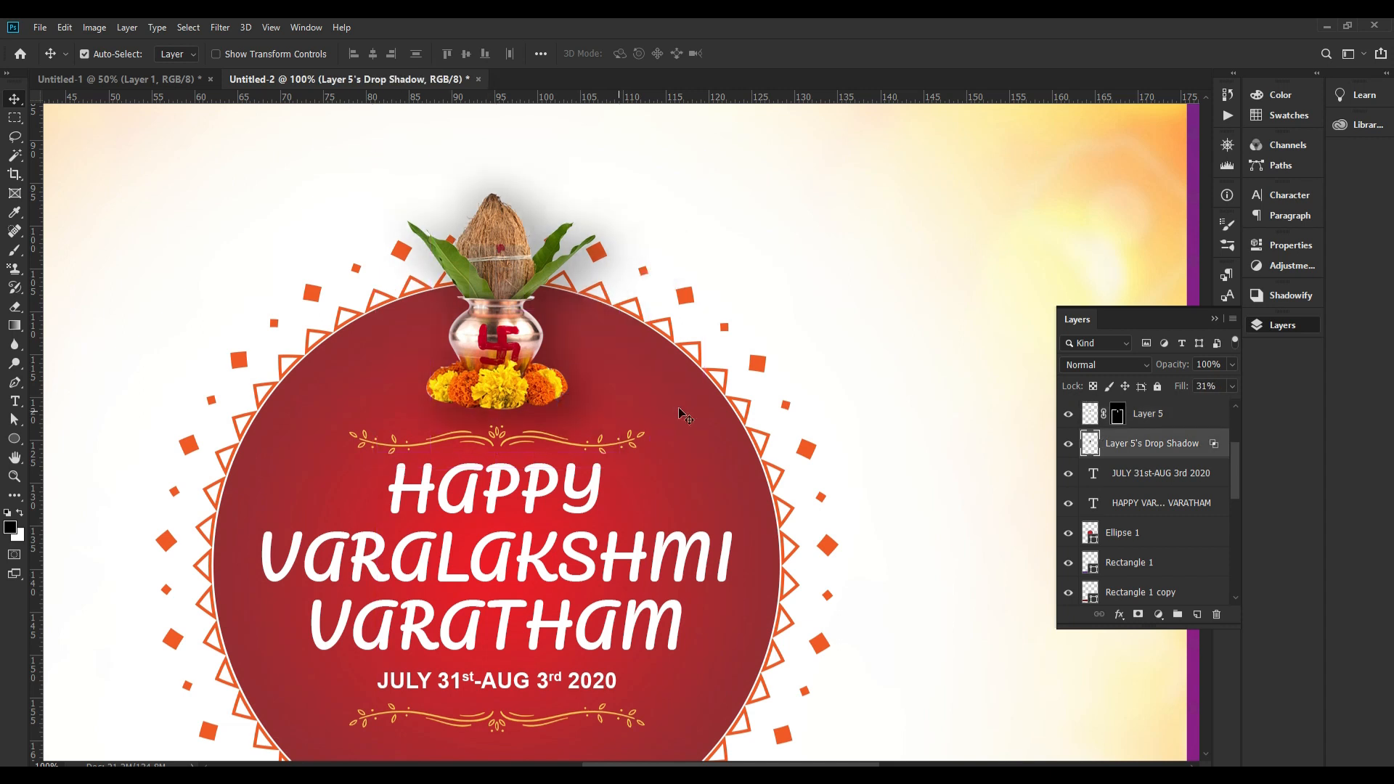
Mask the kalash shadow layer and brush out the shadow around the coconut and leaves with a 175 px soft brush
{"action": "left_click", "coordinate": [1141, 617]}
{"action": "key", "text": "b"}
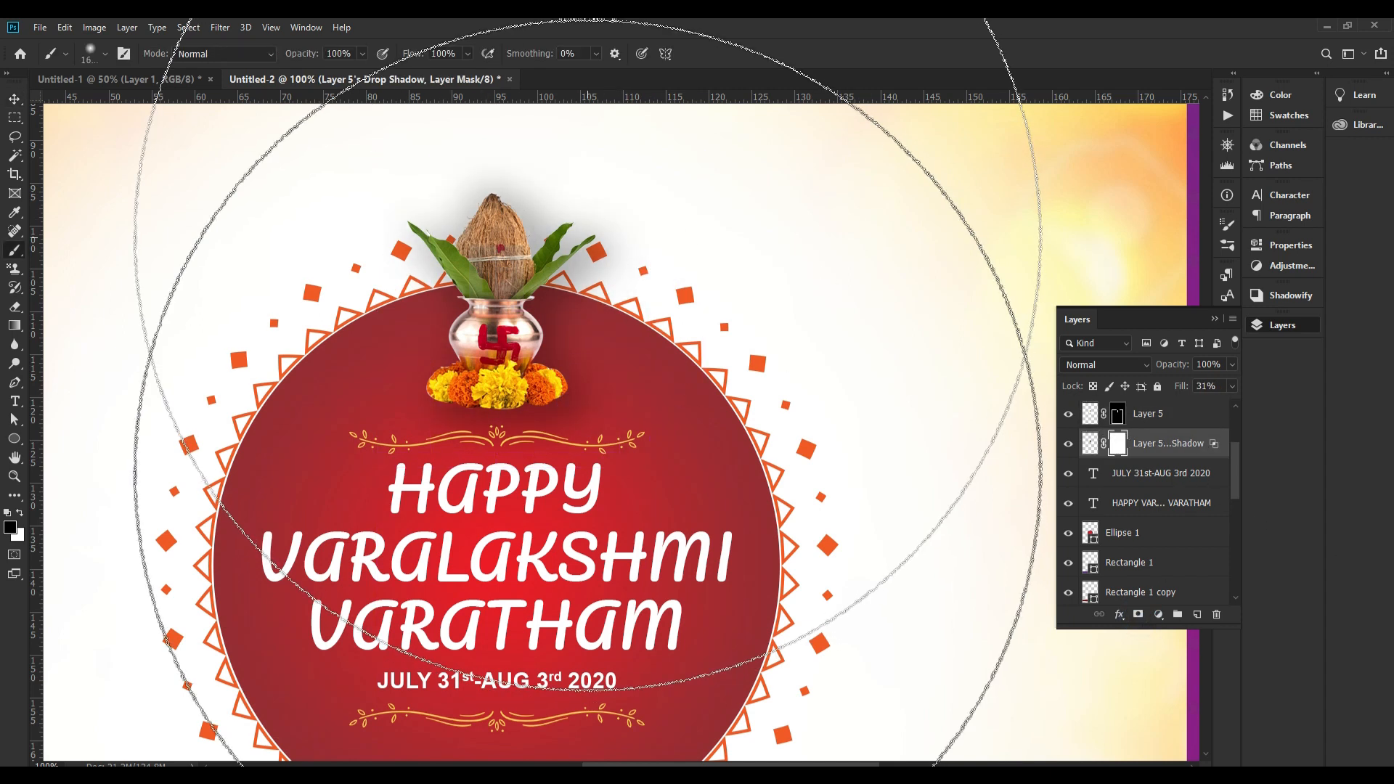
{"action": "key", "text": "bracketleft"}
{"action": "key", "text": "bracketleft"}
{"action": "key", "text": "bracketleft"}
{"action": "key", "text": "bracketleft"}
{"action": "key", "text": "bracketleft"}
{"action": "key", "text": "bracketleft"}
{"action": "key", "text": "bracketleft"}
{"action": "key", "text": "bracketleft"}
{"action": "key", "text": "bracketleft"}
{"action": "key", "text": "bracketleft"}
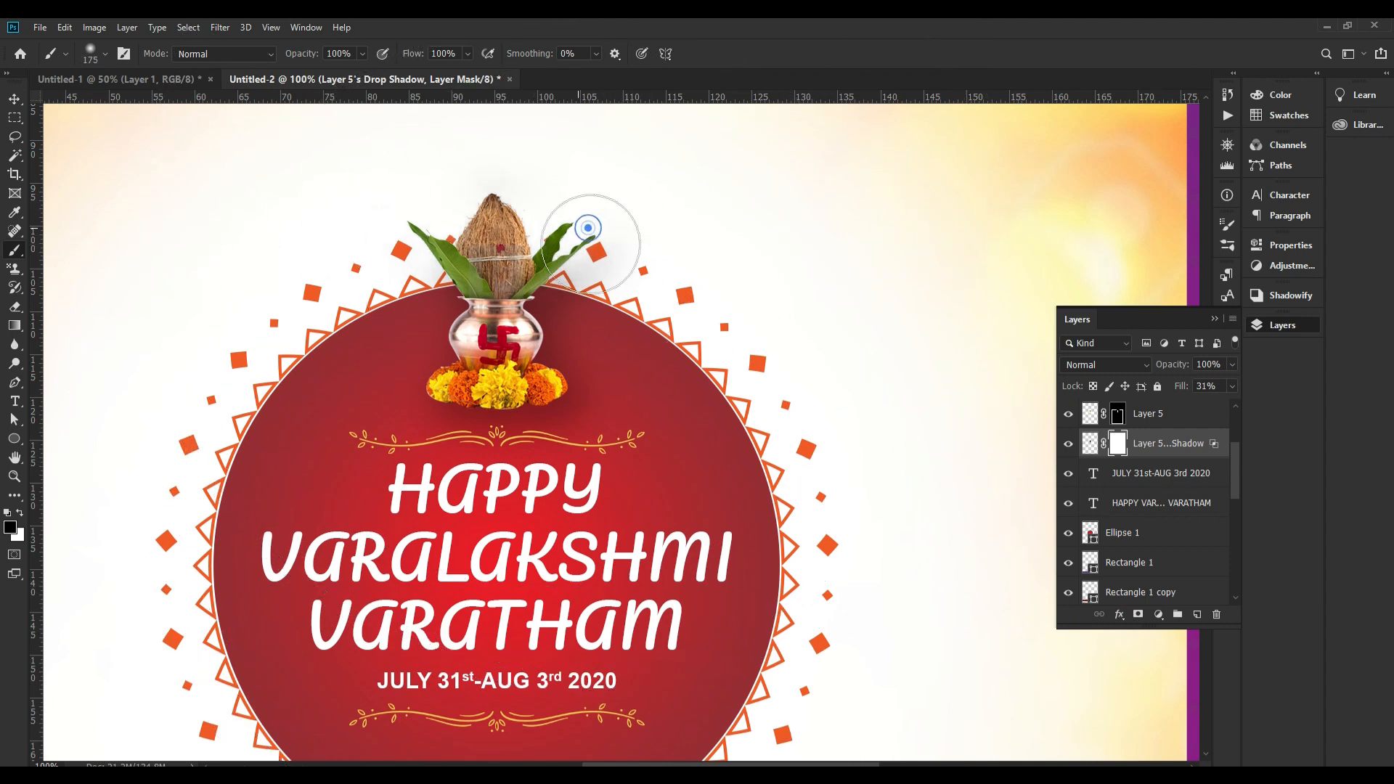
{"action": "left_click_drag", "start_coordinate": [335, 297], "coordinate": [474, 369]}
{"action": "key", "text": "v"}
Group the kalash layer with its separated shadow layer
{"action": "left_click_drag", "start_coordinate": [562, 431], "coordinate": [561, 434]}
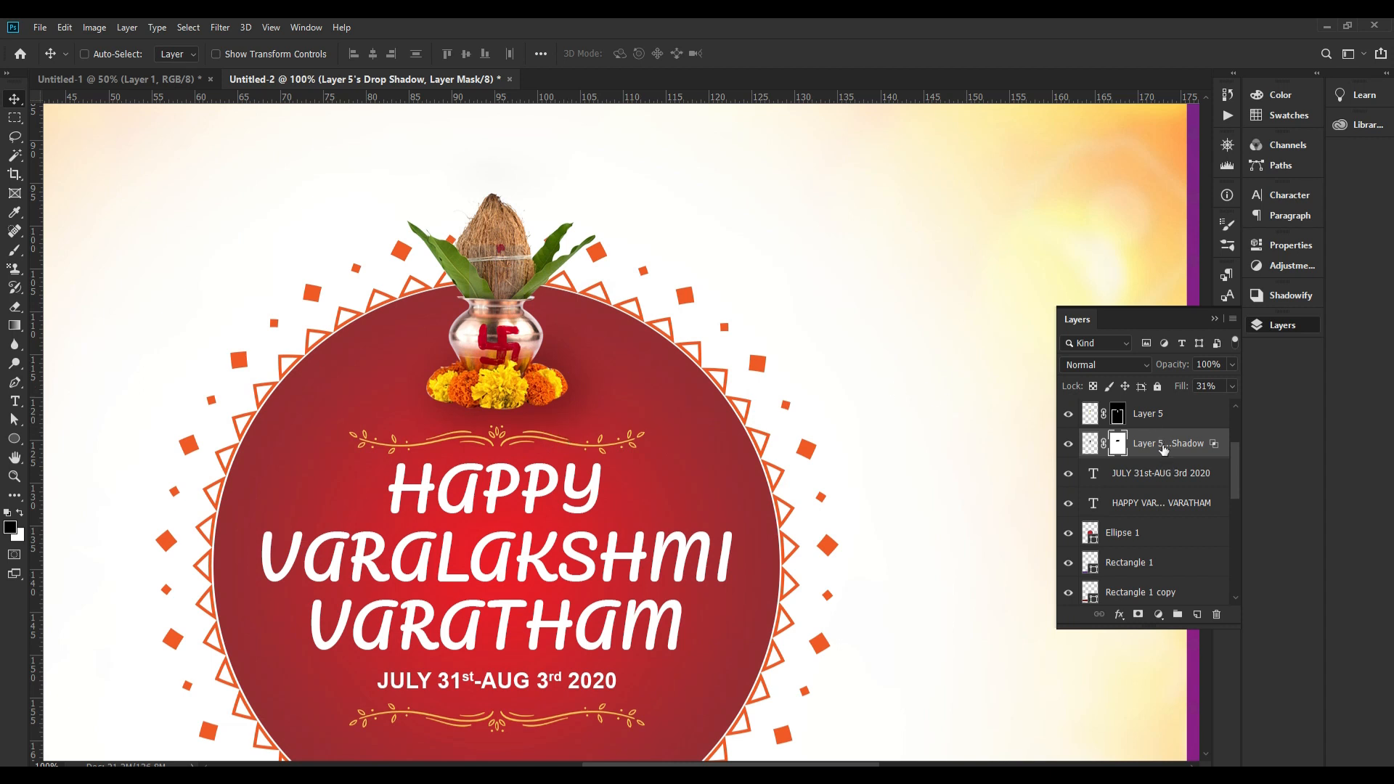
{"action": "left_click", "coordinate": [1150, 418]}
{"action": "key", "text": "ctrl+g"}
{"action": "mouse_move", "coordinate": [490, 303]}
{"action": "left_mouse_down"}
{"action": "mouse_move", "coordinate": [500, 223]}
{"action": "mouse_move", "coordinate": [491, 306]}
{"action": "left_mouse_up"}
{"action": "key", "text": "ctrl+0"}
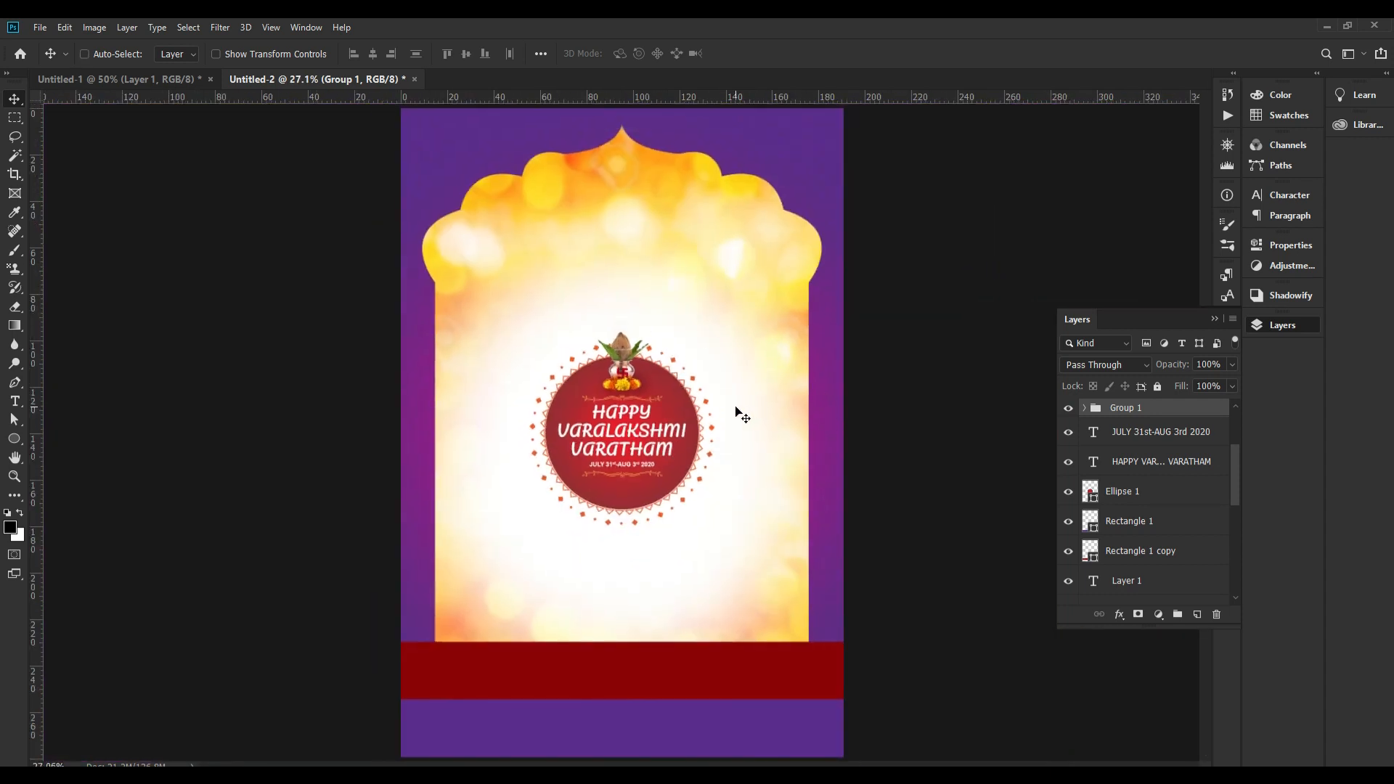
Select the kalash group together with the red circle, undoing the trial move of the two
{"action": "scroll", "coordinate": [697, 445], "scroll_direction": "up", "scroll_amount": 3}
{"action": "right_click", "coordinate": [628, 352]}
{"action": "left_click", "coordinate": [644, 360]}
{"action": "left_click_drag", "start_coordinate": [623, 349], "coordinate": [621, 325]}
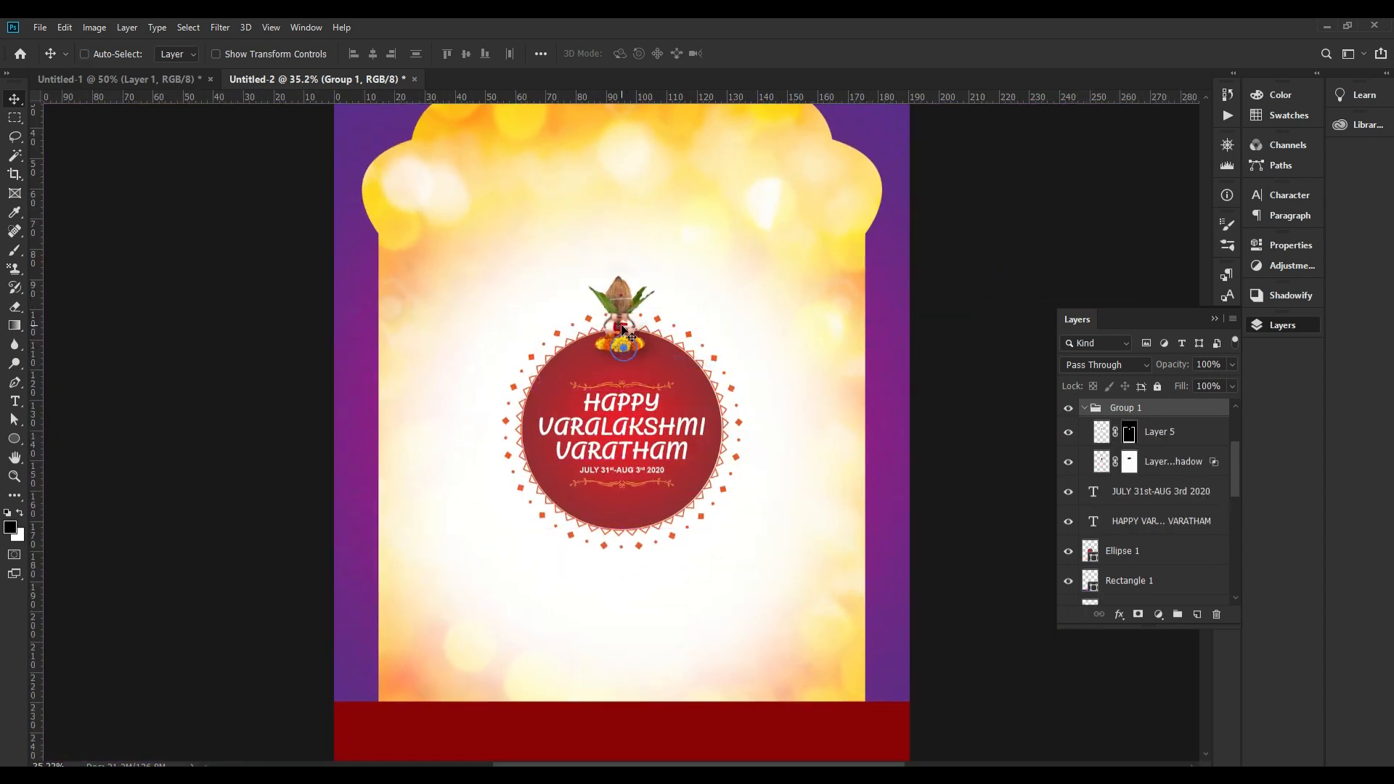
{"action": "right_click", "coordinate": [659, 361]}
{"action": "left_click", "coordinate": [720, 376]}
{"action": "left_click_drag", "start_coordinate": [720, 399], "coordinate": [712, 363]}
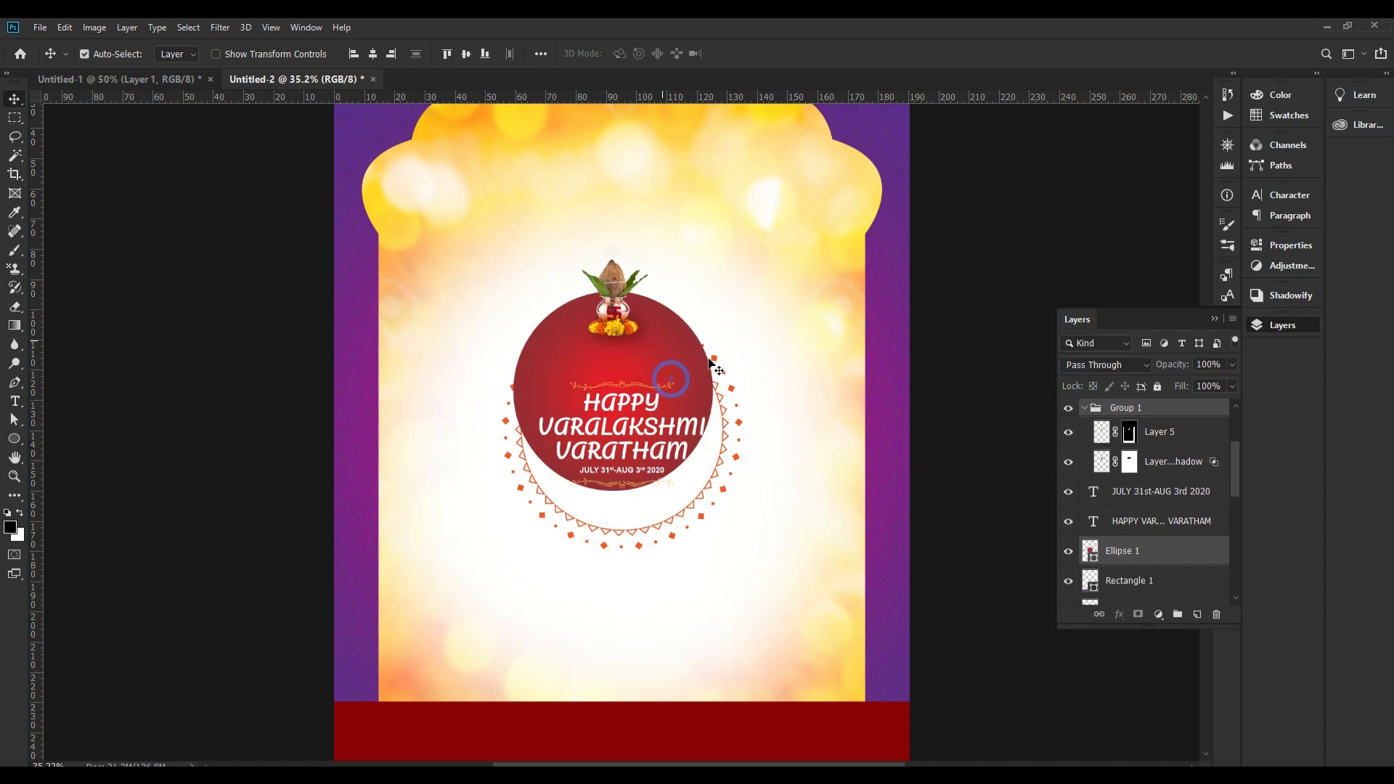
{"action": "key", "text": "ctrl+z"}
Add the orange ornament ring to the selected kalash group and circle, undoing the trial move
{"action": "scroll", "coordinate": [708, 359], "scroll_direction": "up", "scroll_amount": 4}
{"action": "right_click", "coordinate": [682, 322]}
{"action": "left_click", "coordinate": [703, 327]}
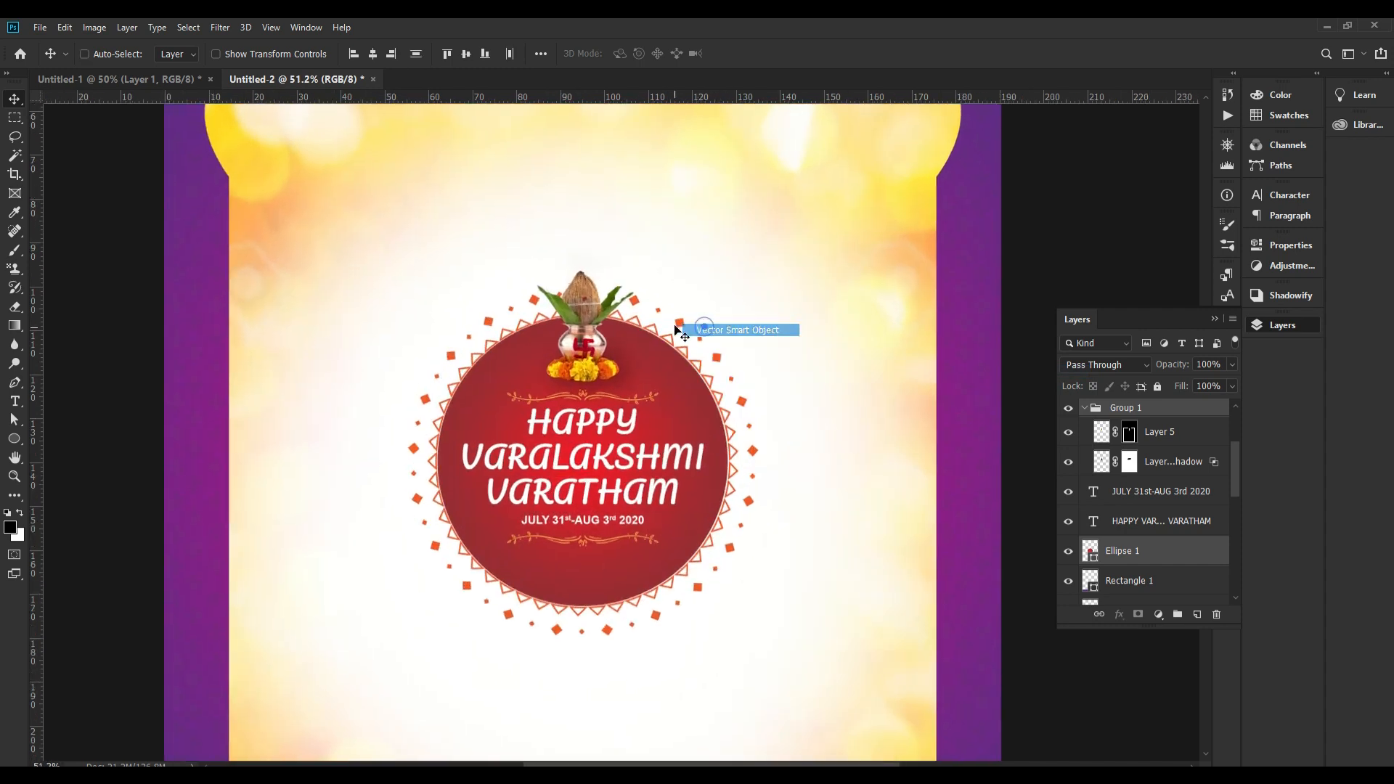
{"action": "right_click", "coordinate": [591, 398]}
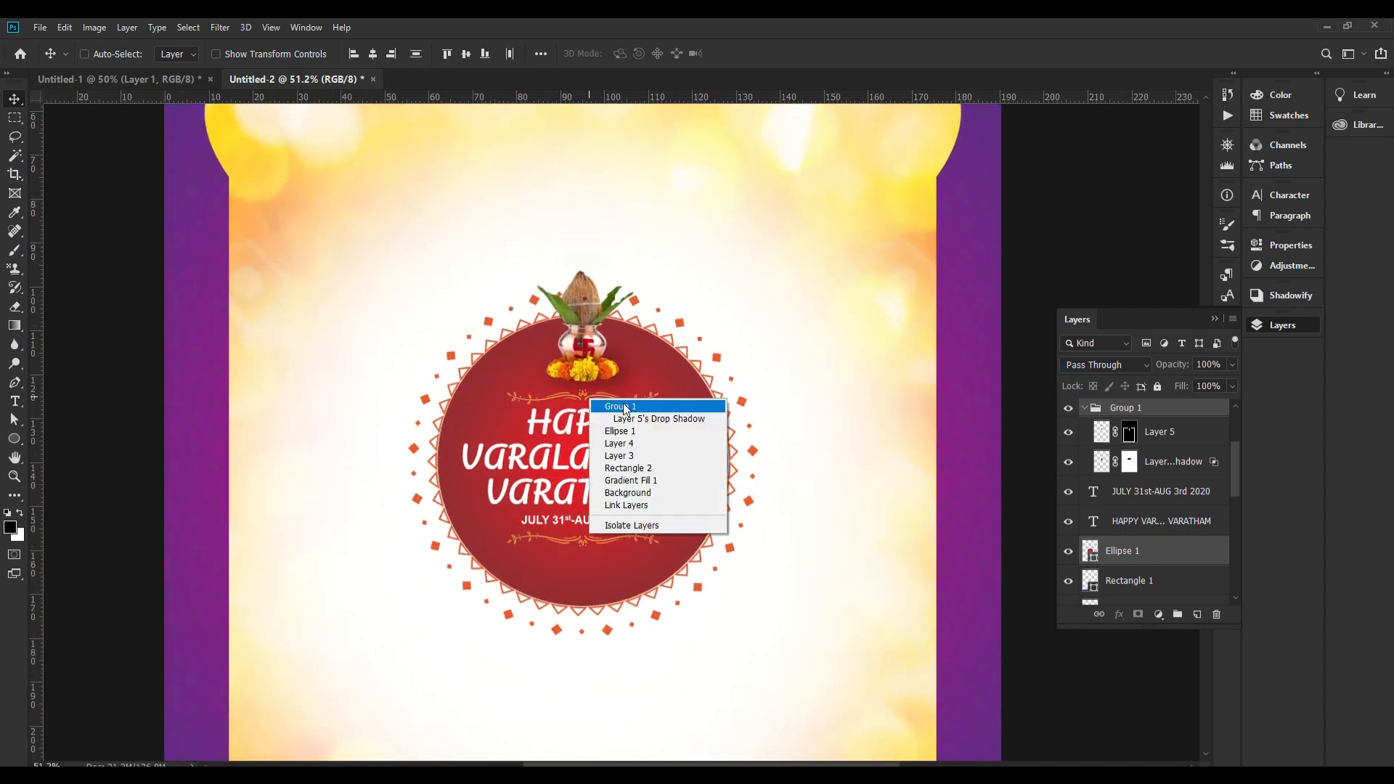
{"action": "left_click", "coordinate": [643, 442], "text": "shift"}
{"action": "left_click_drag", "start_coordinate": [602, 379], "coordinate": [601, 373]}
{"action": "key", "text": "ctrl+z"}
Add the upper gold divider, the greeting text and the date line to the selected badge layers, undoing the trial moves
{"action": "scroll", "coordinate": [623, 416], "scroll_direction": "up", "scroll_amount": 6}
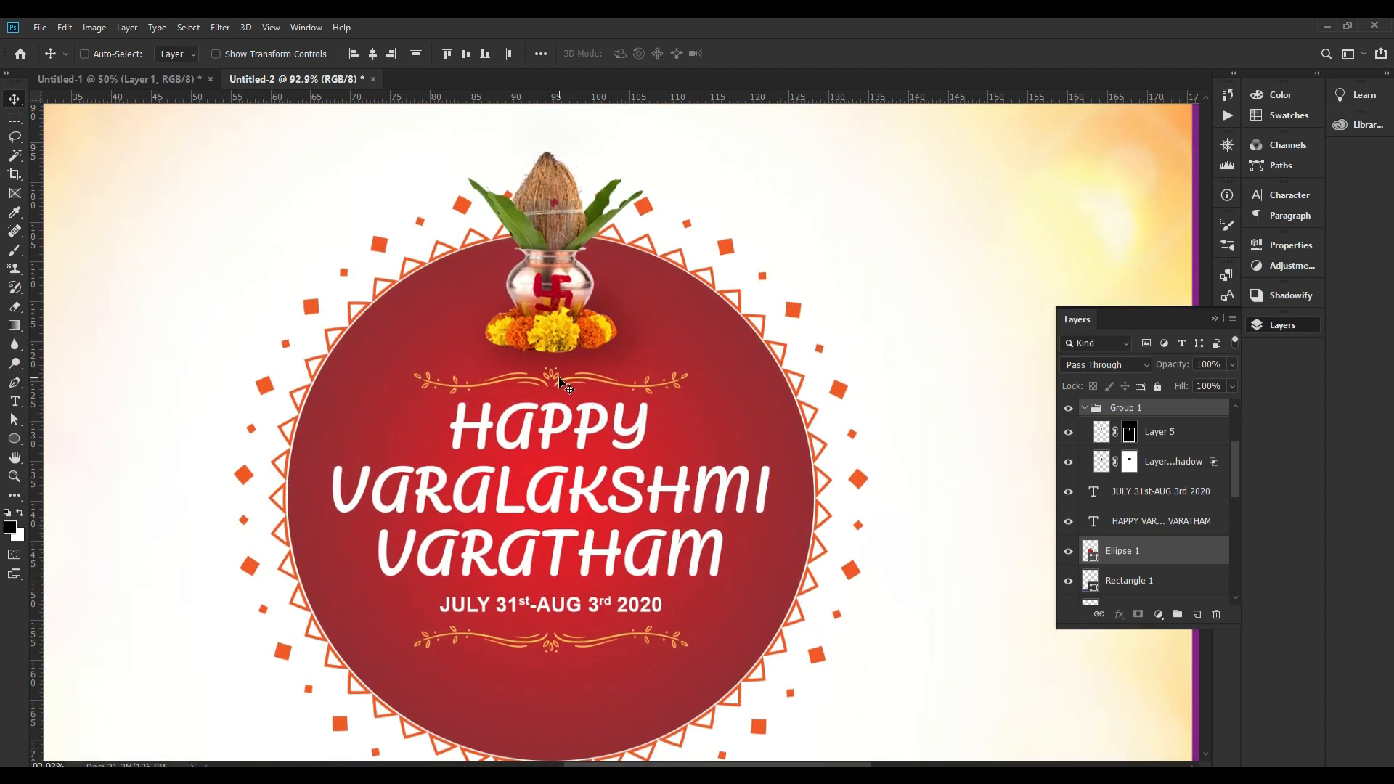
{"action": "right_click", "coordinate": [559, 383]}
{"action": "left_click", "coordinate": [614, 385]}
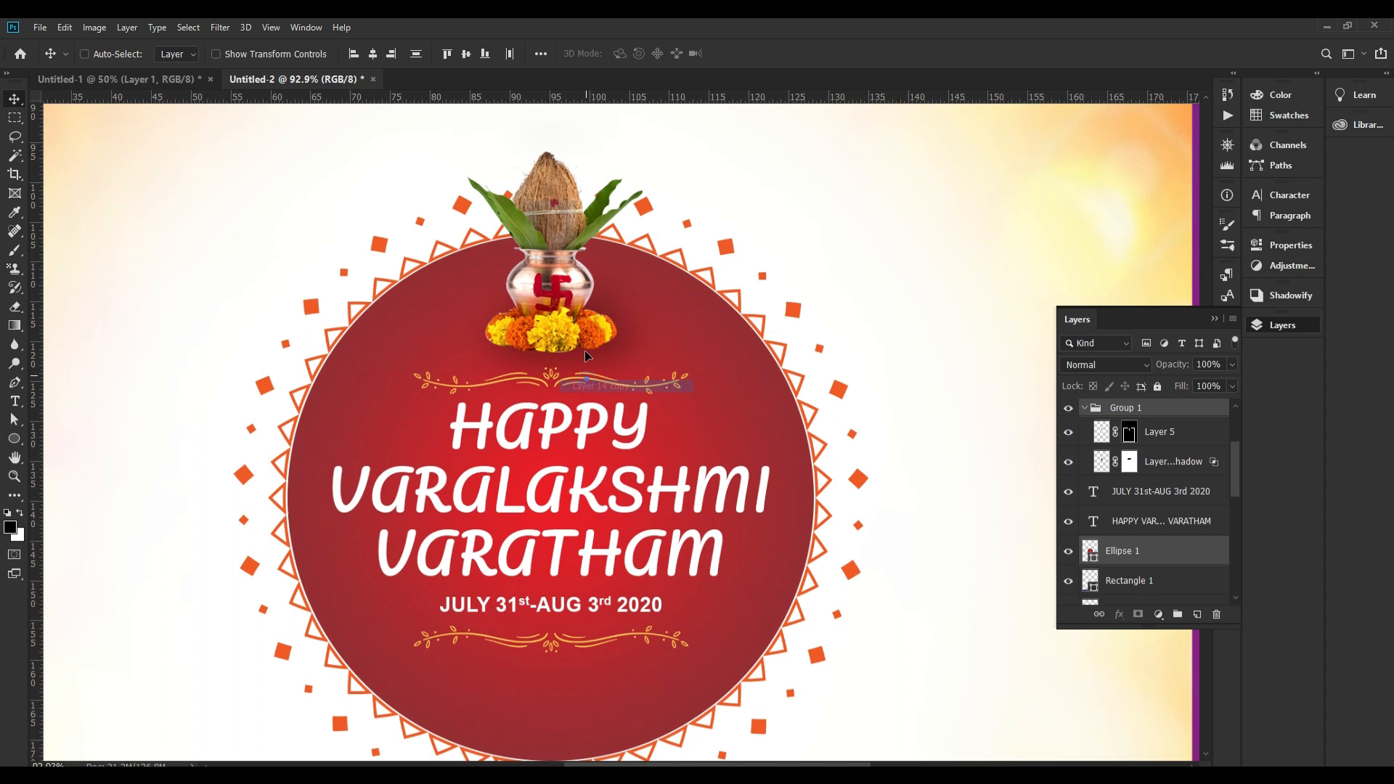
{"action": "right_click", "coordinate": [602, 430]}
{"action": "left_click", "coordinate": [657, 442], "text": "shift"}
{"action": "left_click_drag", "start_coordinate": [617, 405], "coordinate": [609, 366]}
{"action": "key", "text": "ctrl+z"}
{"action": "right_click", "coordinate": [609, 601]}
{"action": "left_click", "coordinate": [643, 616], "text": "shift"}
{"action": "left_click_drag", "start_coordinate": [631, 709], "coordinate": [612, 642]}
{"action": "key", "text": "ctrl+z"}
Add the lower gold divider to the selected badge layers, undoing the trial move
{"action": "right_click", "coordinate": [555, 643]}
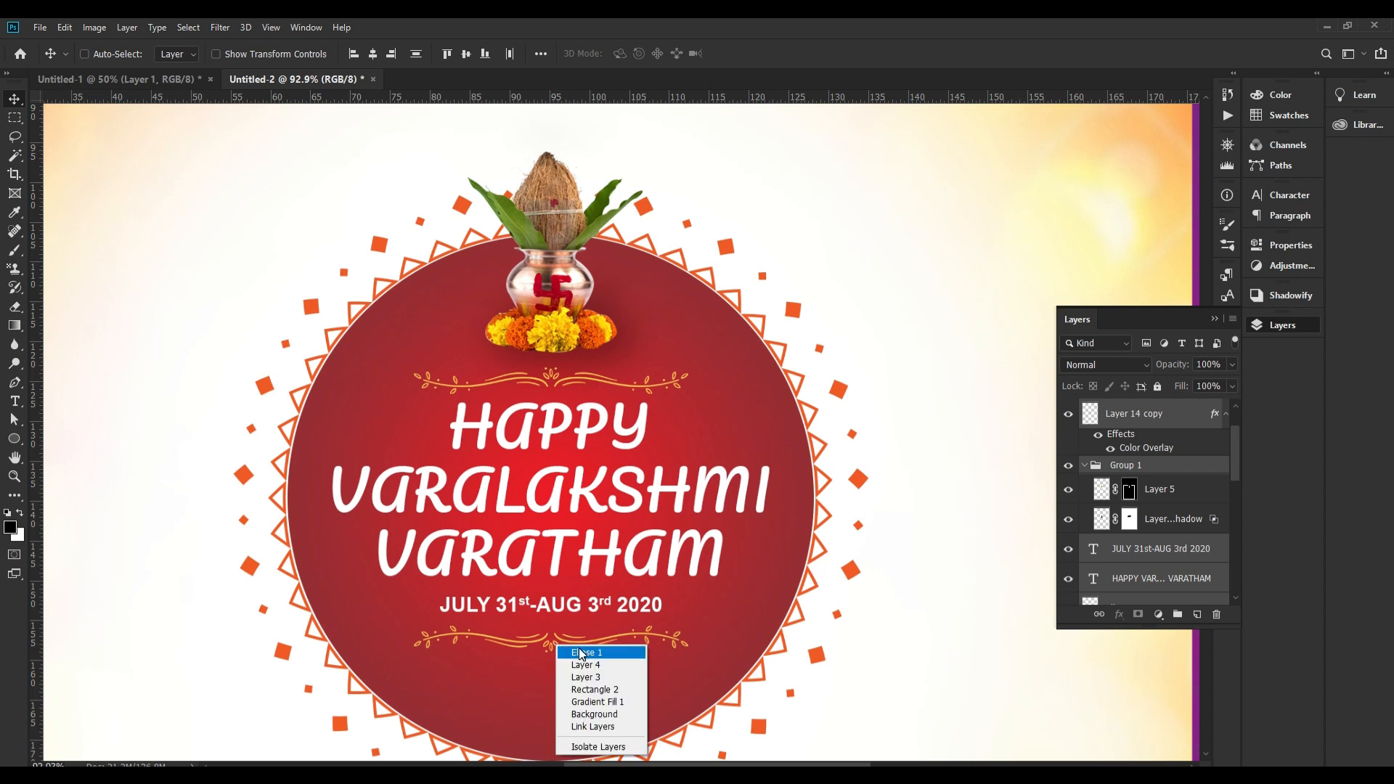
{"action": "left_click", "coordinate": [582, 652], "text": "shift"}
{"action": "left_click_drag", "start_coordinate": [576, 646], "coordinate": [572, 510]}
{"action": "key", "text": "ctrl+z"}
{"action": "right_click", "coordinate": [564, 642]}
{"action": "left_click", "coordinate": [608, 651], "text": "shift"}
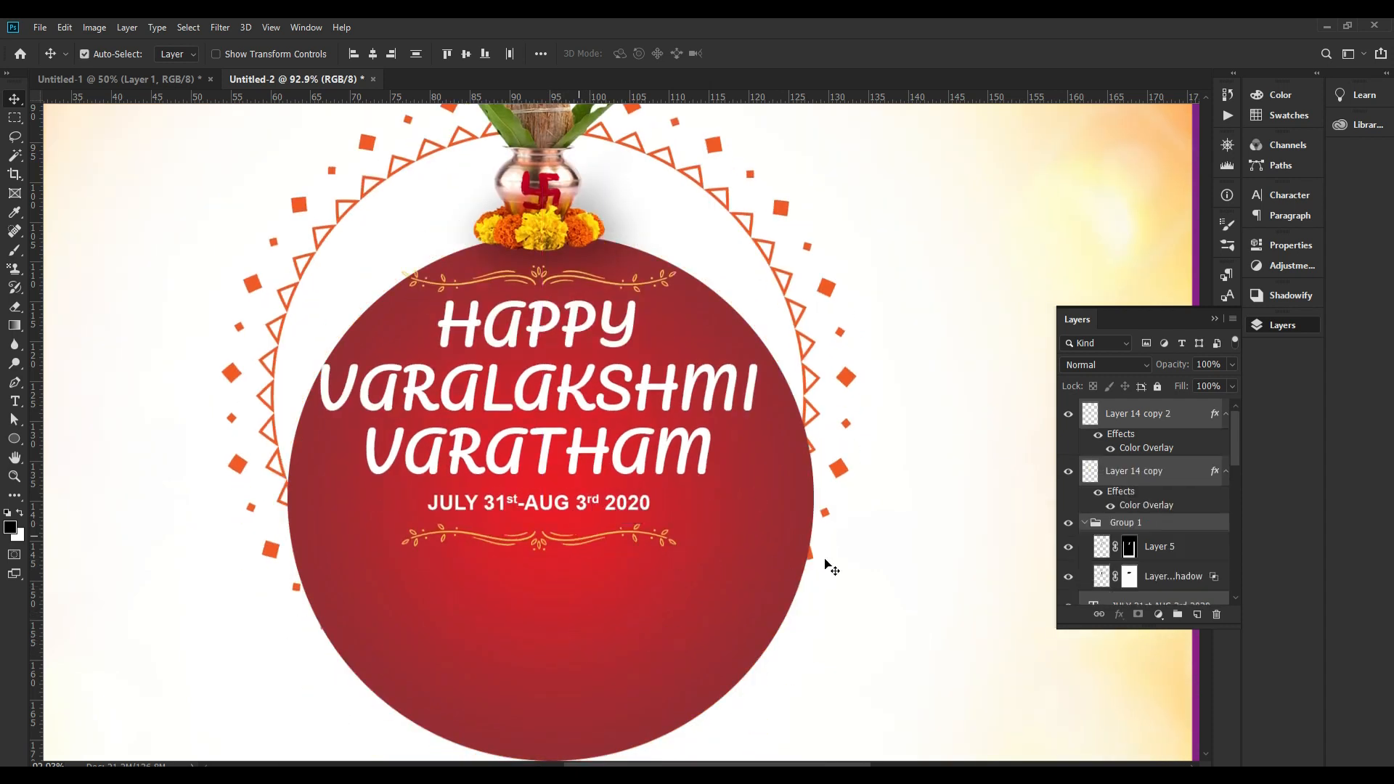
{"action": "key", "text": "ctrl+z"}
Complete the selection of badge layers with the red circle and ornament, and group them all together
{"action": "right_click", "coordinate": [750, 430]}
{"action": "left_click", "coordinate": [798, 453], "text": "shift"}
{"action": "key", "text": "ctrl+0"}
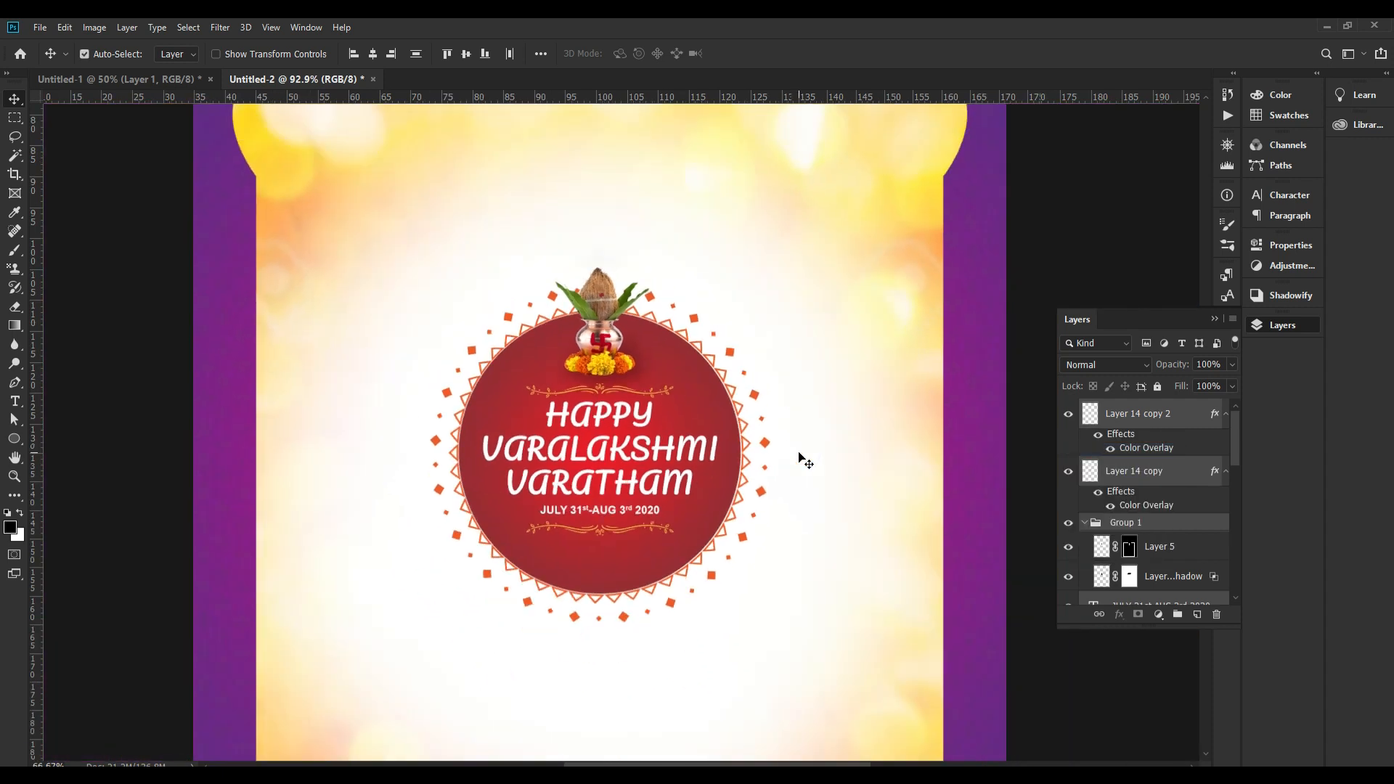
{"action": "right_click", "coordinate": [725, 516]}
{"action": "left_click", "coordinate": [770, 538], "text": "shift"}
{"action": "left_click_drag", "start_coordinate": [752, 583], "coordinate": [623, 357]}
{"action": "key", "text": "ctrl+z"}
{"action": "right_click", "coordinate": [735, 508]}
{"action": "left_click", "coordinate": [776, 520], "text": "shift"}
{"action": "key", "text": "ctrl+z"}
{"action": "right_click", "coordinate": [718, 520]}
{"action": "left_click", "coordinate": [776, 533], "text": "shift"}
{"action": "left_click_drag", "start_coordinate": [709, 467], "coordinate": [624, 264]}
{"action": "key", "text": "ctrl+z"}
{"action": "key", "text": "ctrl+z"}
{"action": "key", "text": "ctrl+g"}
Move the greeting badge group up into the top of the arch and scale it down slightly
{"action": "left_click_drag", "start_coordinate": [645, 353], "coordinate": [638, 180]}
{"action": "key", "text": "ctrl+t"}
{"action": "left_click_drag", "start_coordinate": [709, 247], "coordinate": [655, 238]}
{"action": "key", "text": "Return"}
Align the greeting badge group to the canvas's horizontal centre
{"action": "key", "text": "ctrl+a"}
{"action": "left_click", "coordinate": [373, 54]}
{"action": "key", "text": "ctrl+d"}
{"action": "left_click_drag", "start_coordinate": [644, 168], "coordinate": [713, 197]}
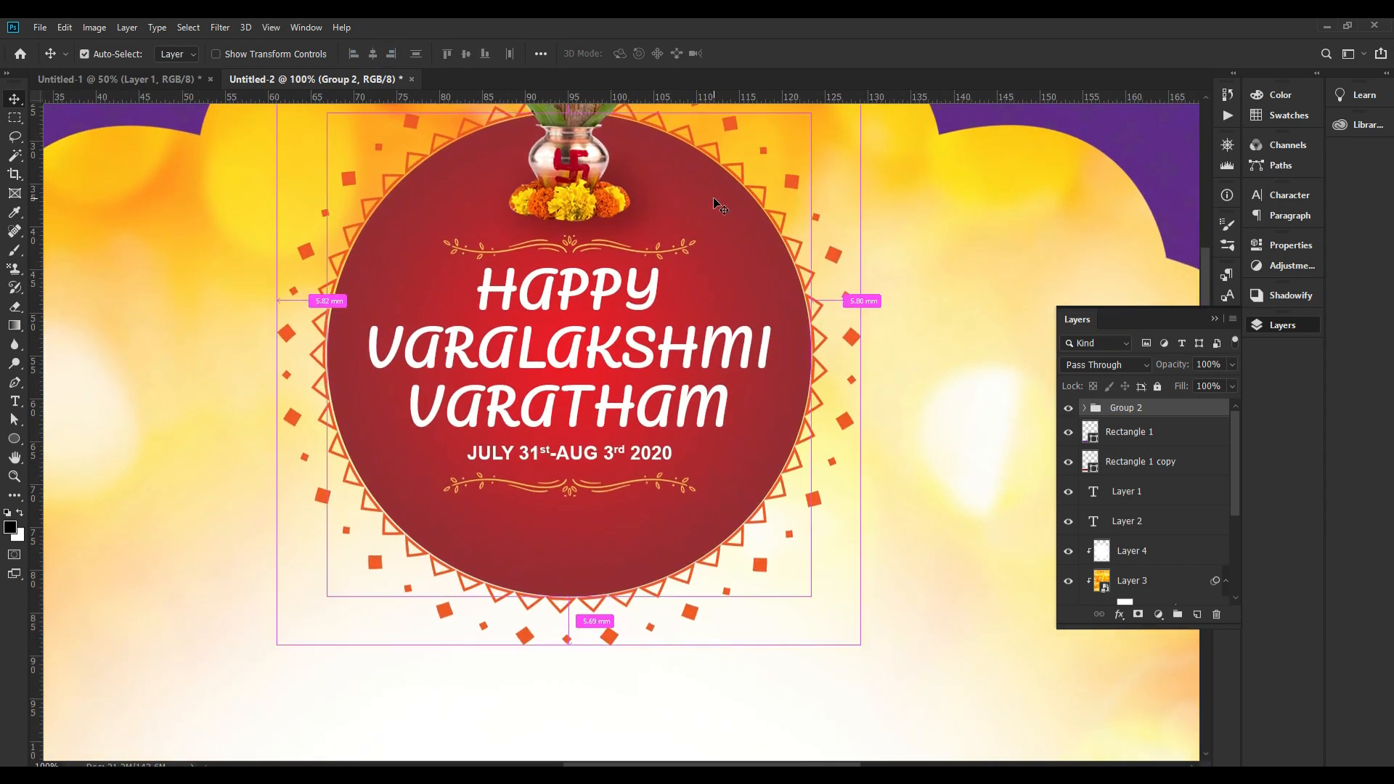
{"action": "key", "text": "ctrl+0"}
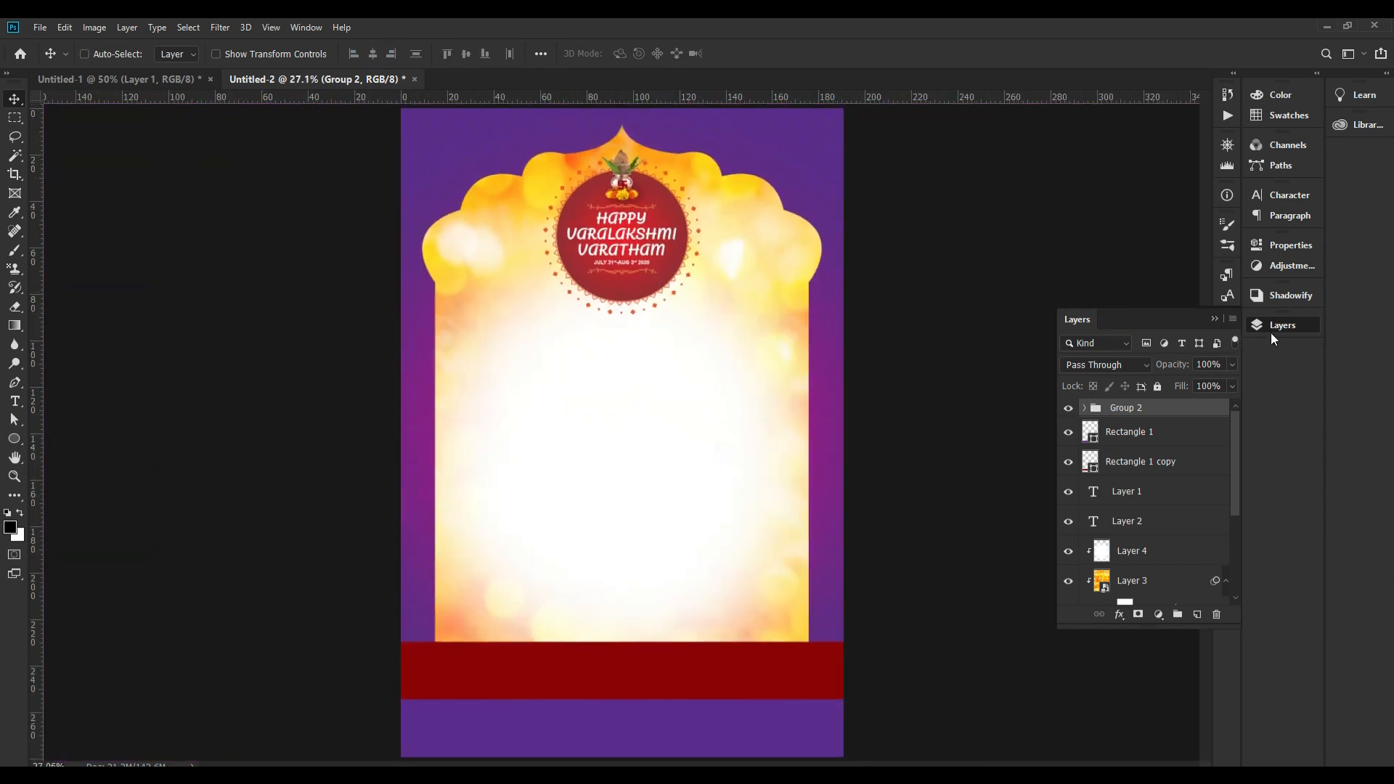
{"action": "left_click", "coordinate": [1270, 331]}
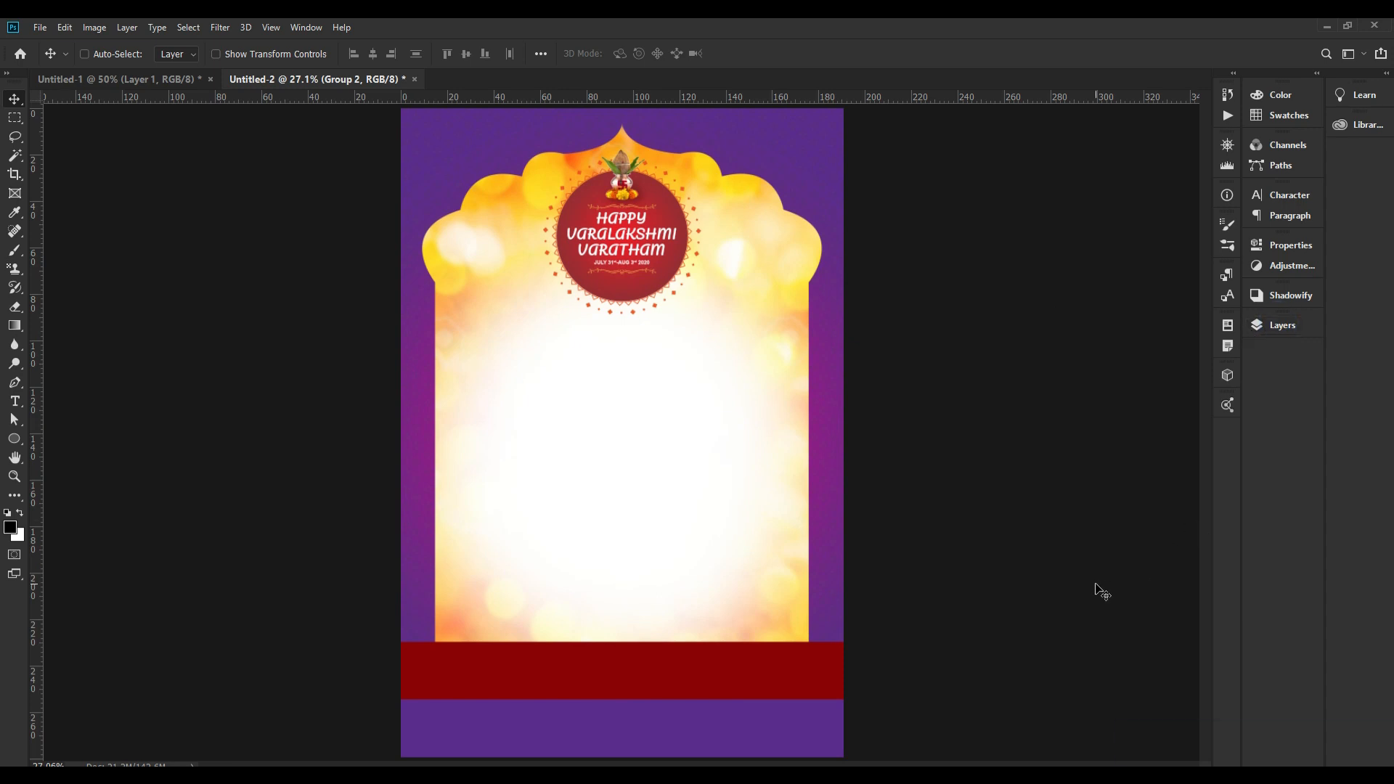